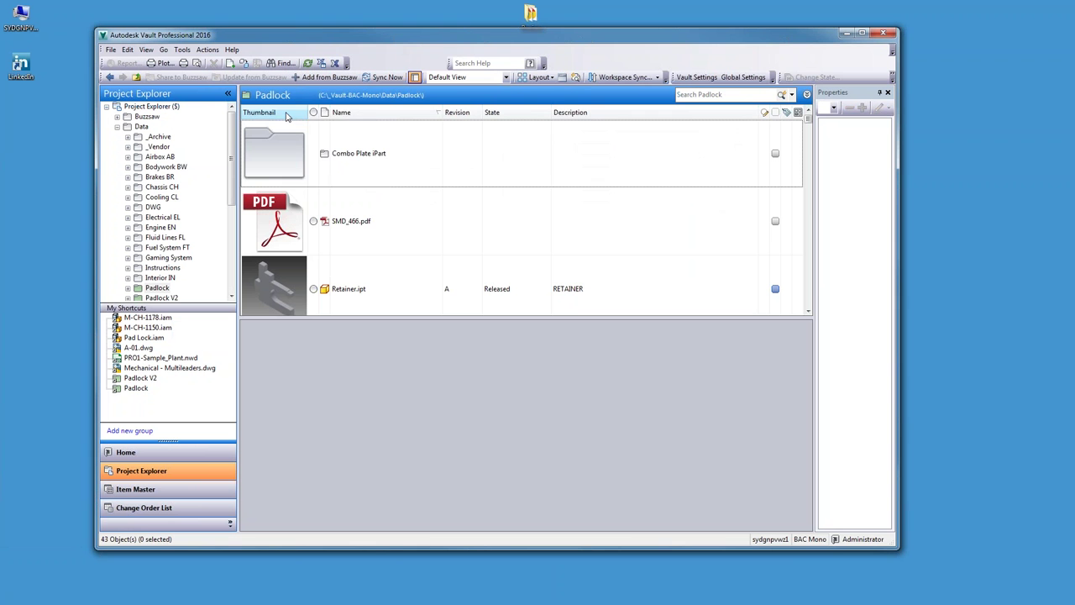
- Open the Customize View fields list and close it without making changes
click(317, 241)
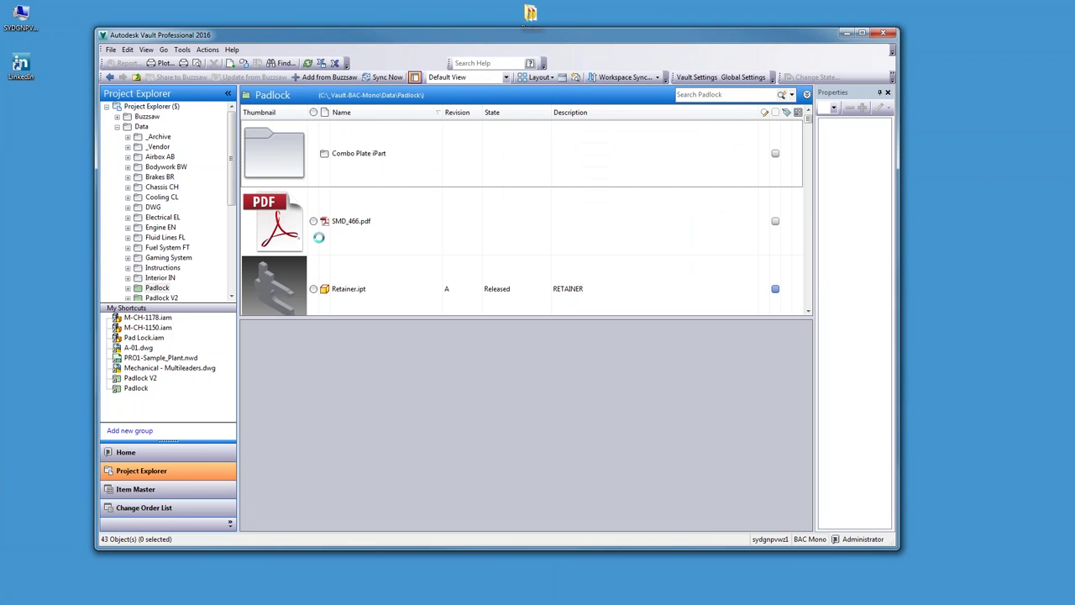
click(424, 251)
drag(502, 274, 586, 345)
click(609, 422)
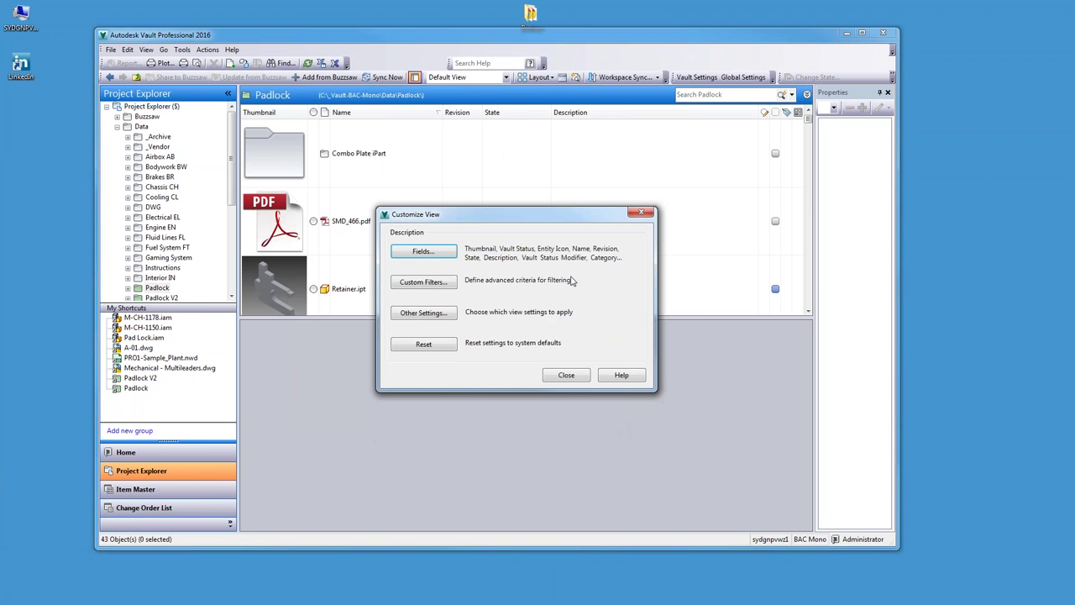
click(565, 373)
- Remove the Thumbnail column from the Padlock file list
scroll(605, 178, down, 4)
scroll(603, 180, up, 4)
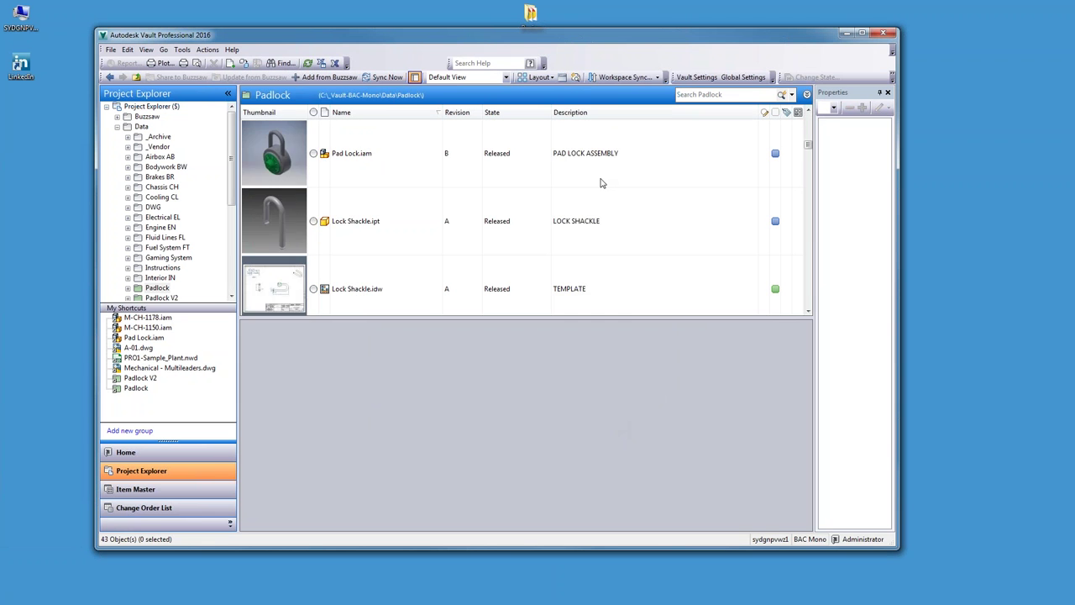
right_click(281, 112)
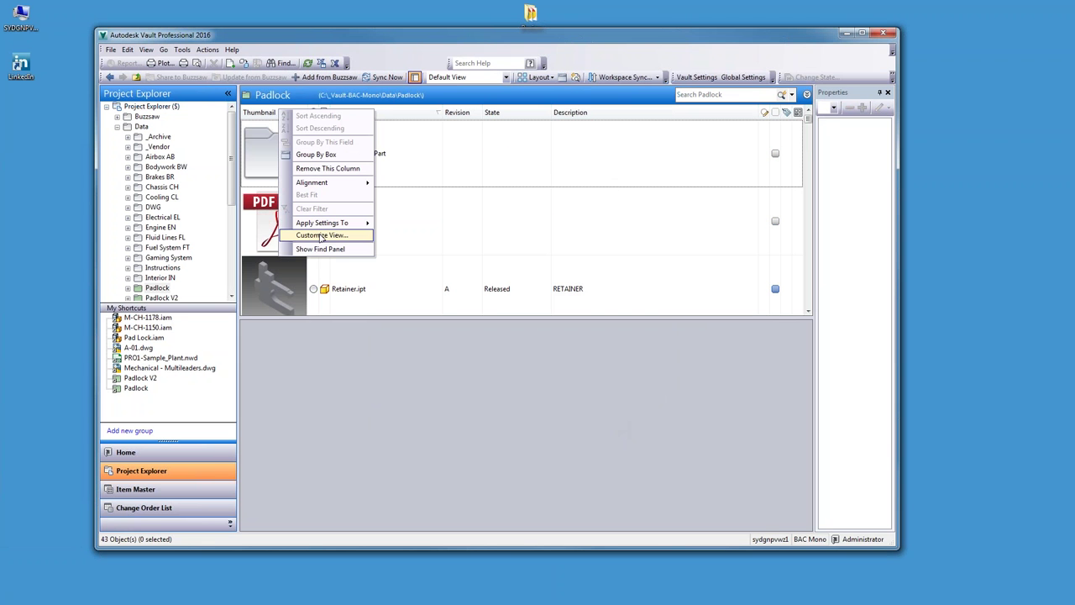
click(330, 168)
drag(806, 148, 769, 136)
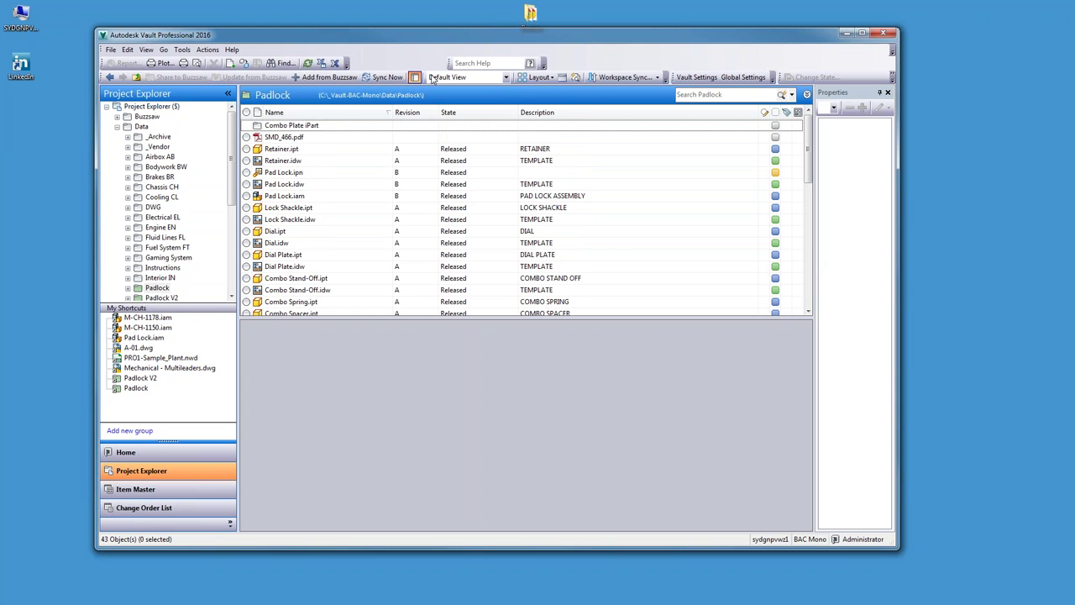
click(538, 76)
click(549, 102)
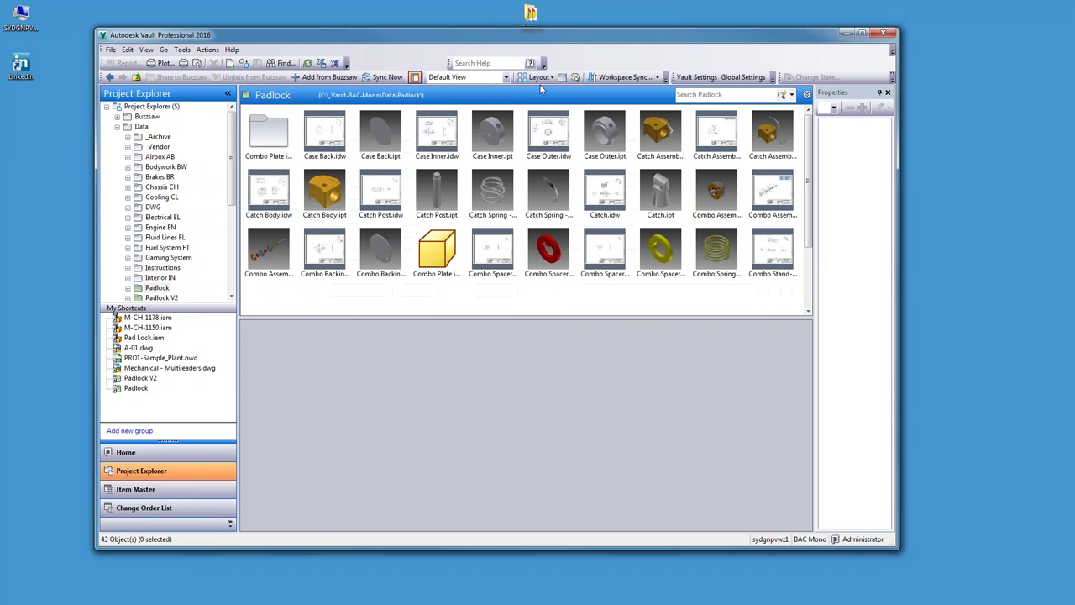
click(540, 77)
click(550, 115)
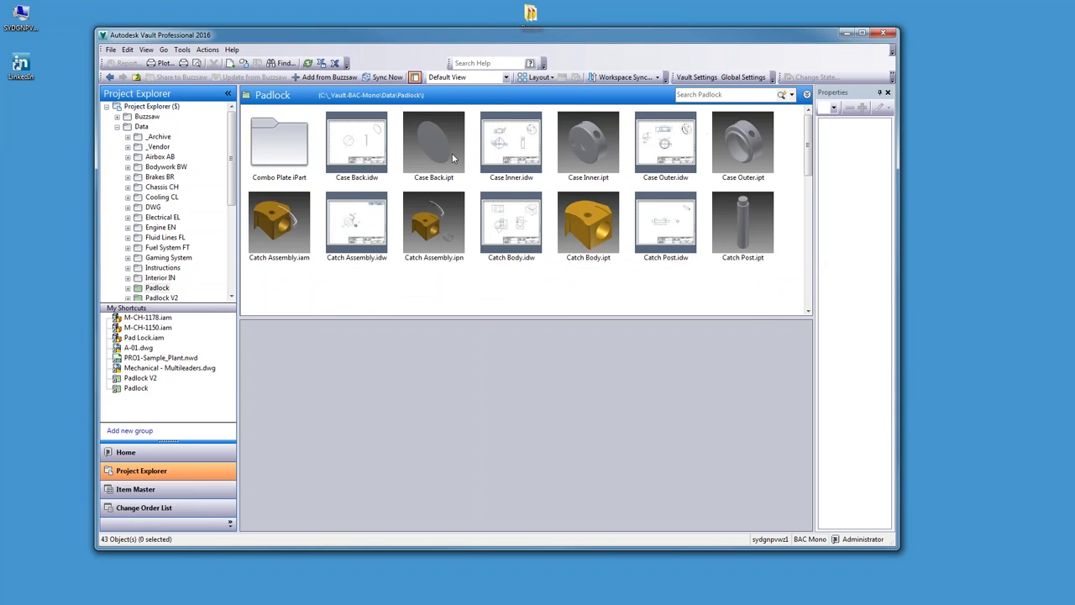
scroll(585, 179, down, 3)
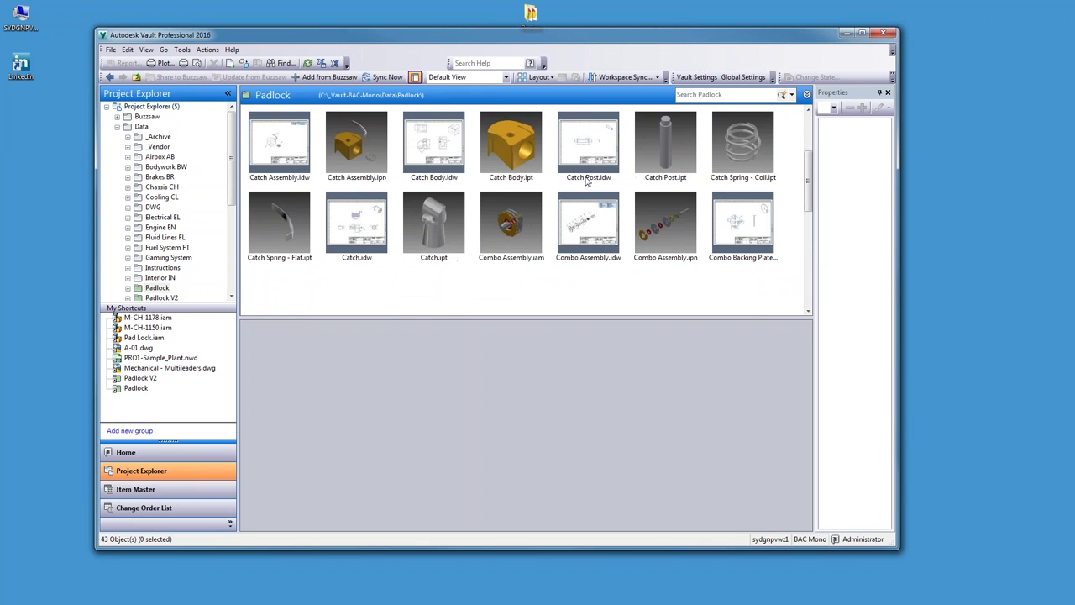
scroll(564, 202, up, 4)
scroll(565, 182, up, 1)
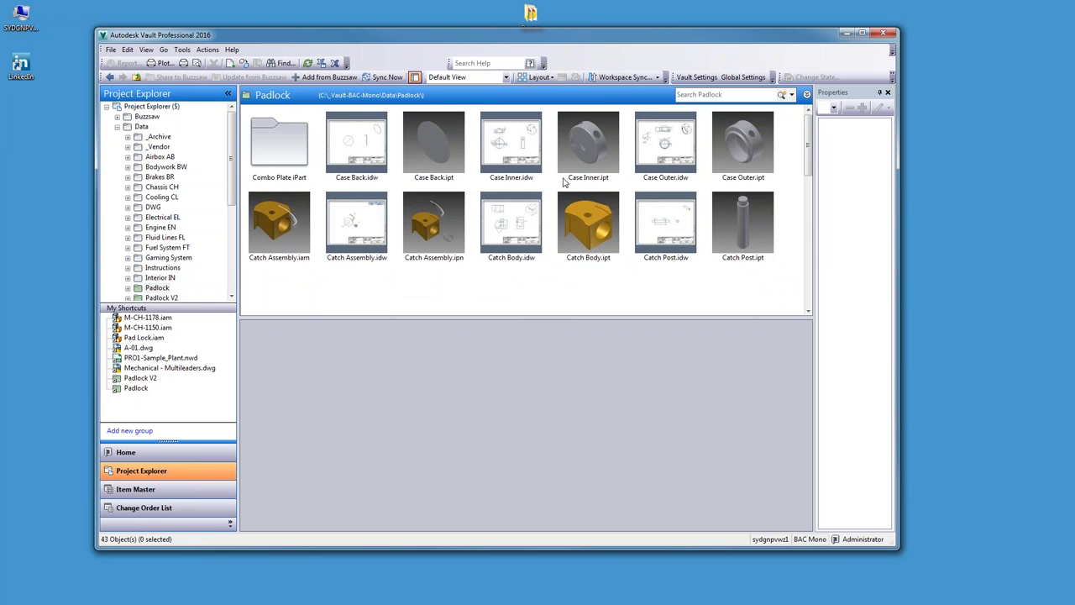
click(539, 77)
click(549, 90)
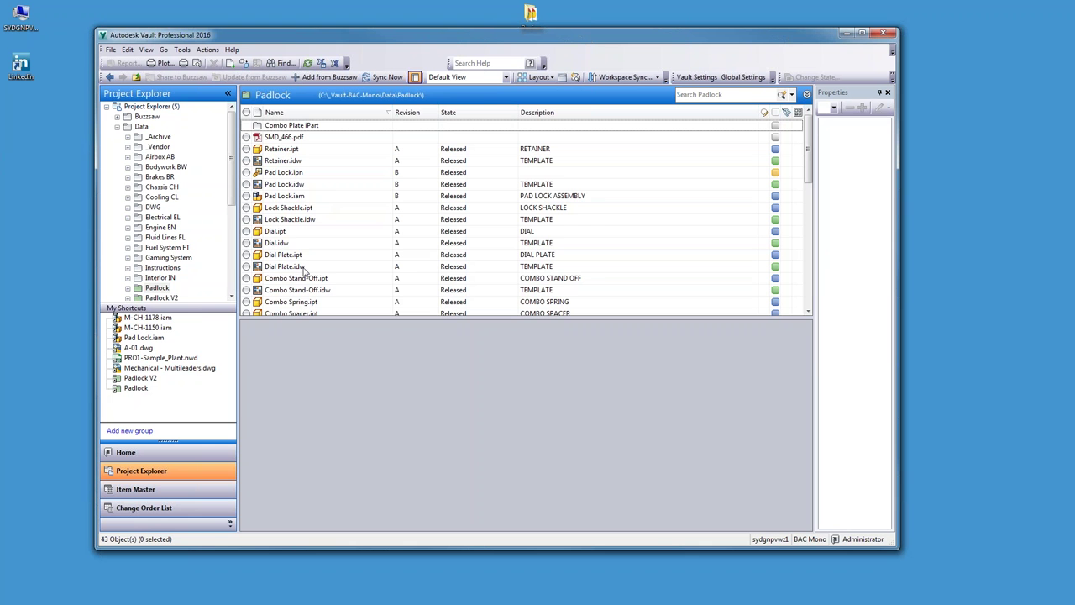
- Check the Dial.idw details, then search the Padlock folder for 'padlock' (21 results)
click(312, 247)
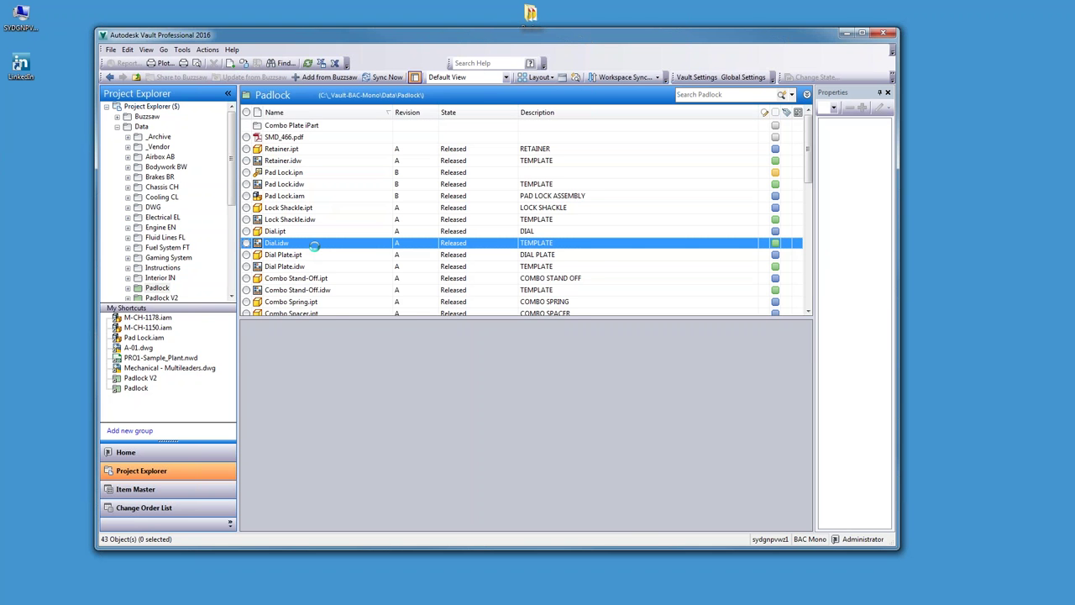
scroll(315, 248, down, 9)
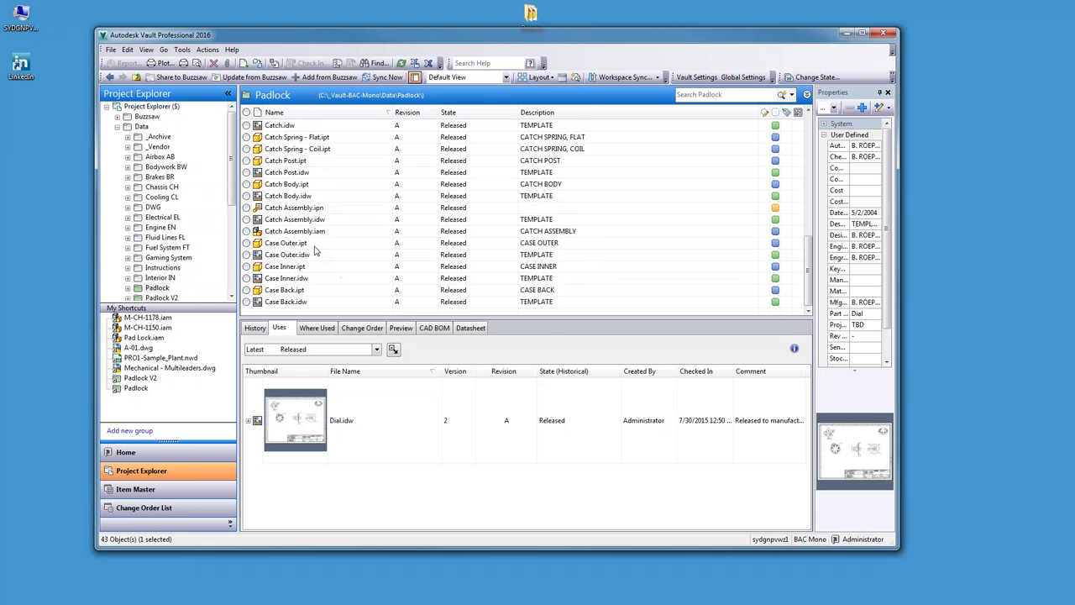
scroll(315, 251, up, 9)
click(686, 95)
text(p)
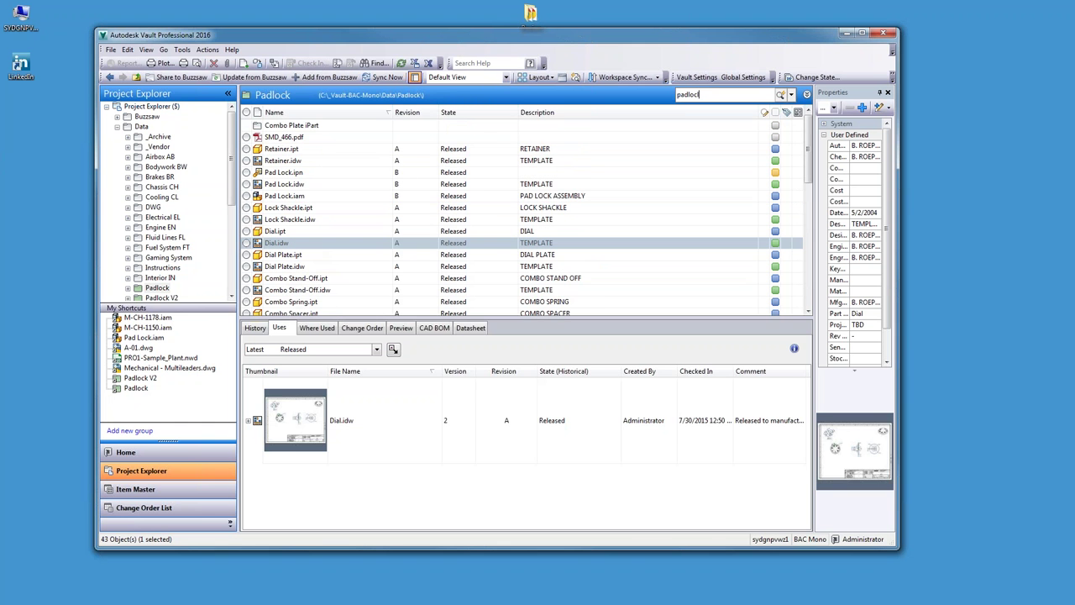
text(adlock)
key(Return)
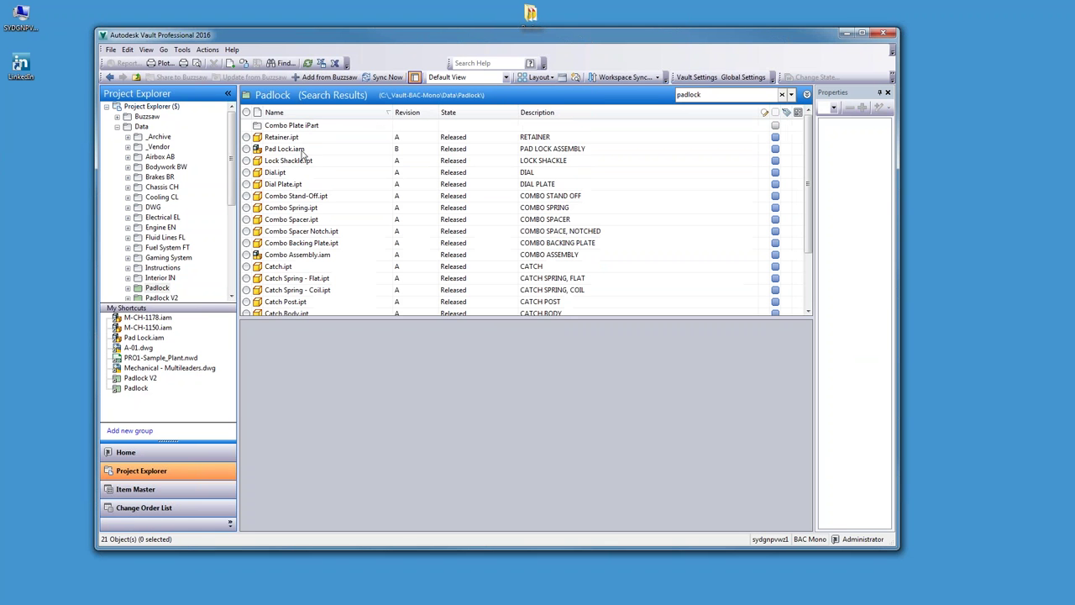
- Show Pad Lock.iam's details: version 6, revision B, Released
click(303, 149)
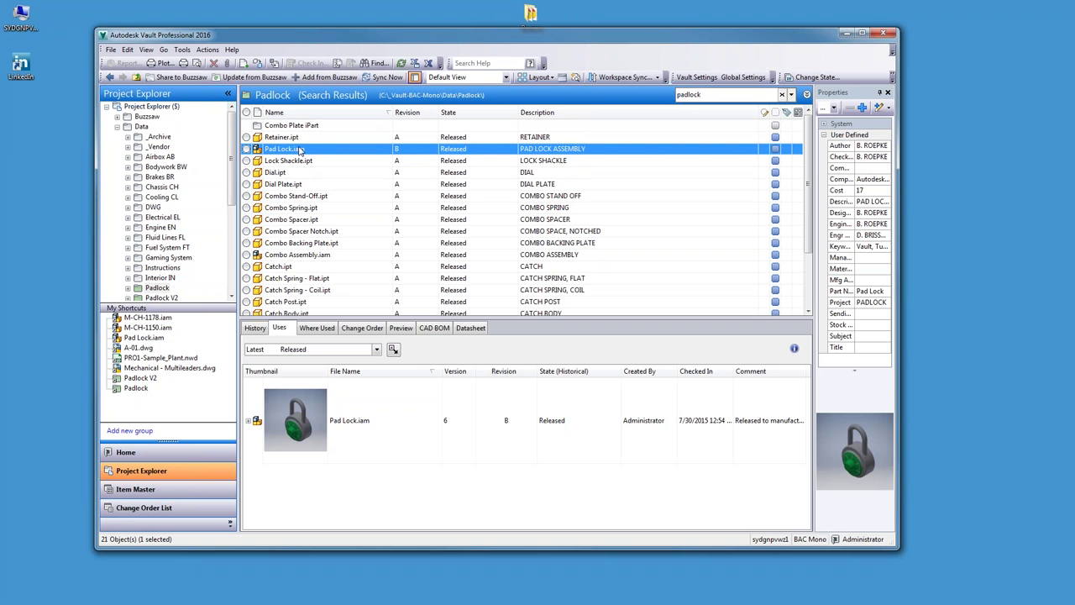
right_click(298, 151)
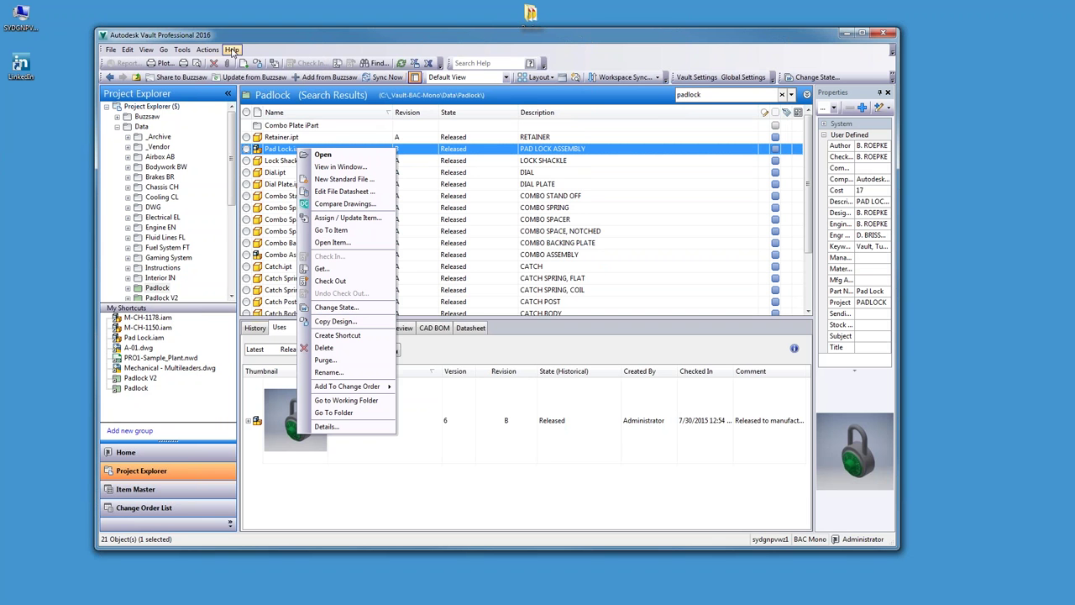
click(258, 64)
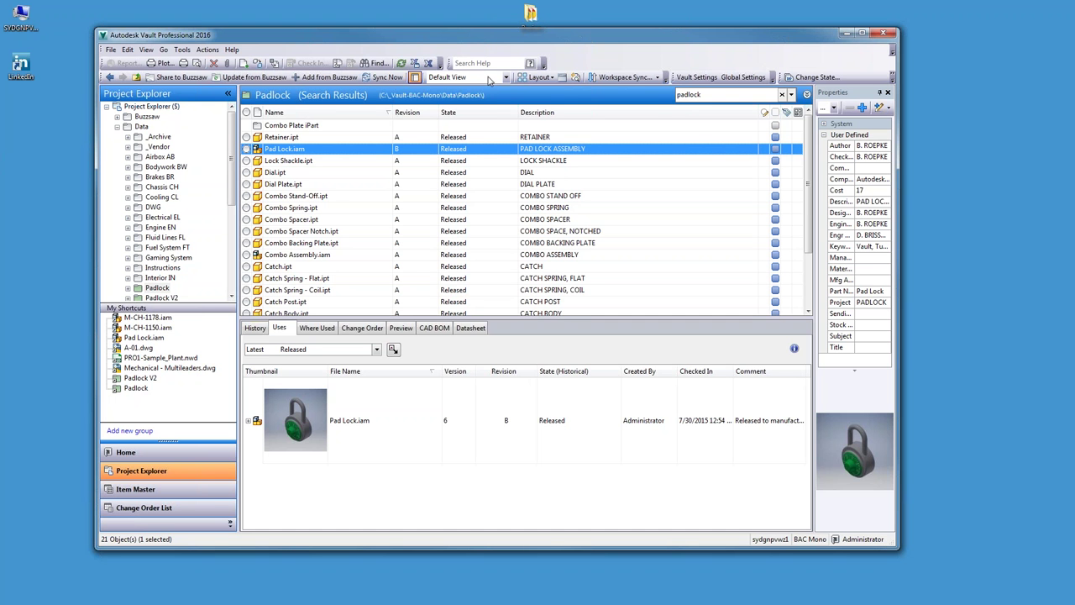
- Create a new custom toolbar named ME in the Customize settings
right_click(572, 64)
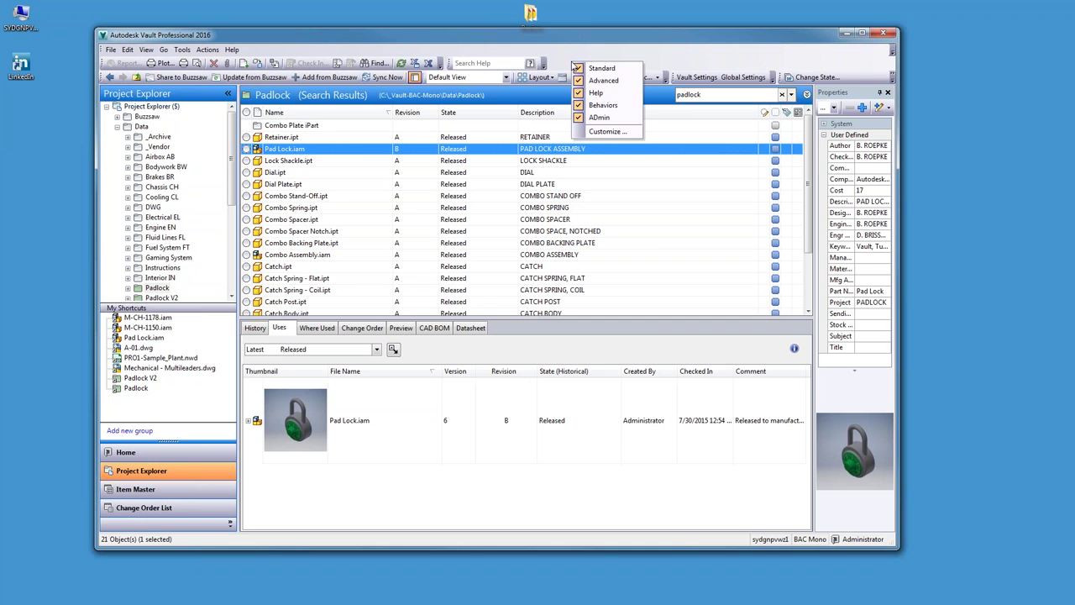
click(601, 136)
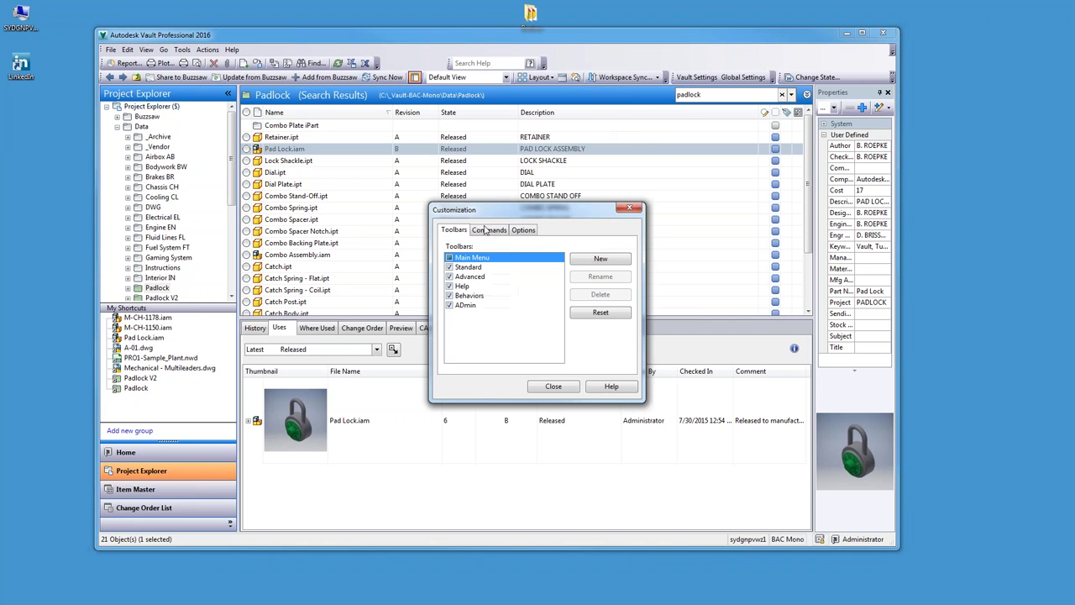
drag(498, 215, 388, 206)
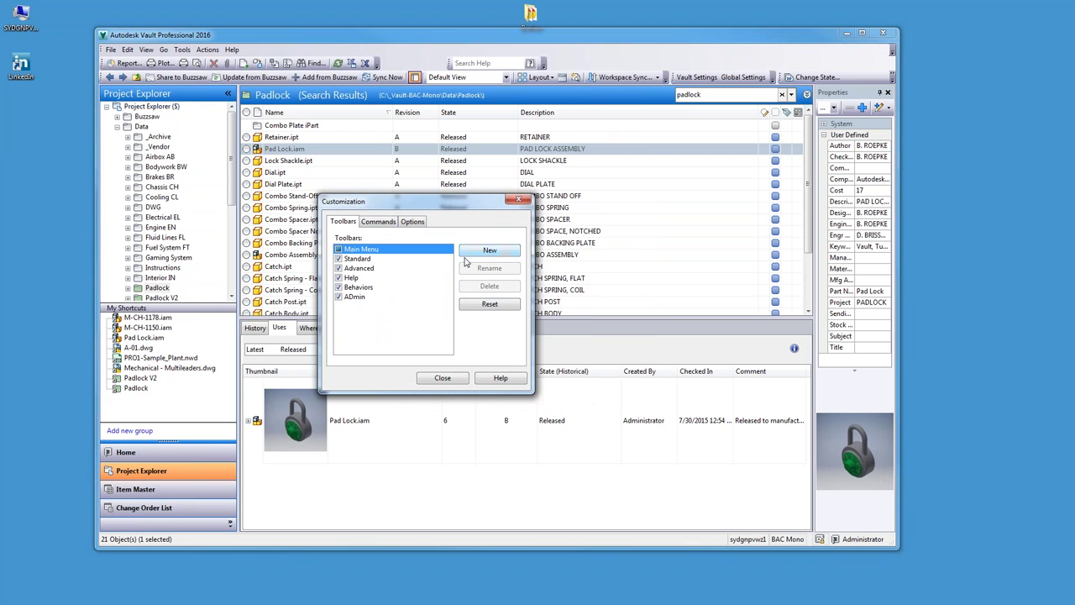
click(490, 250)
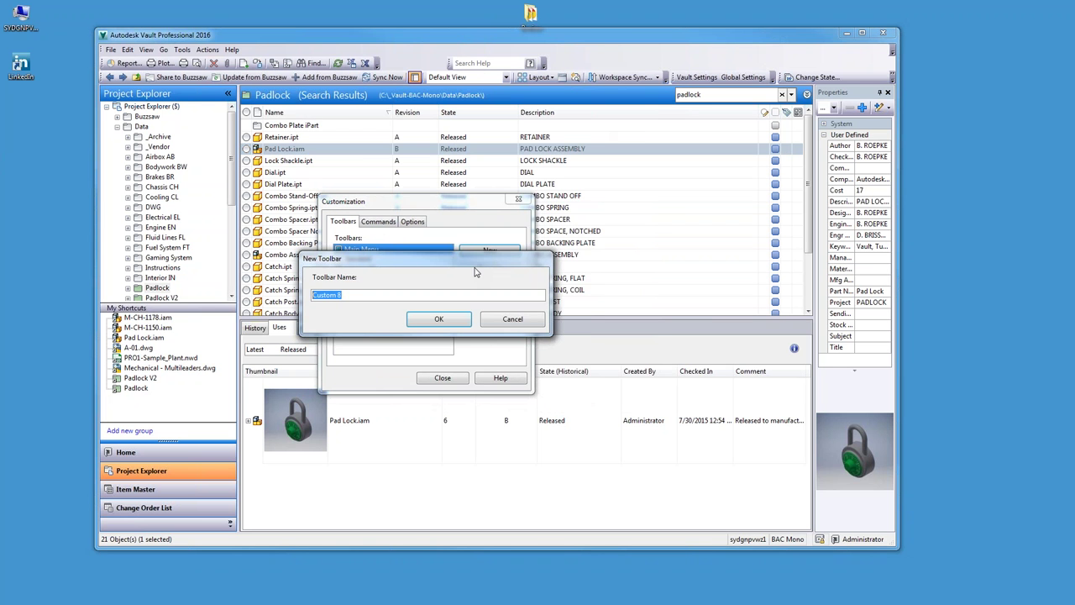
text(ME)
key(Return)
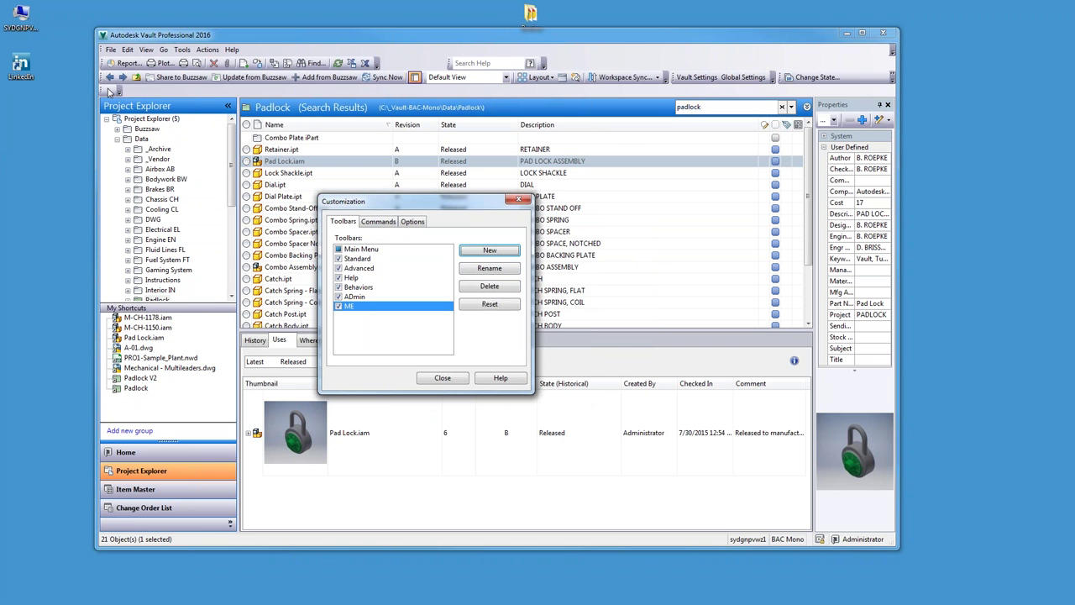
- Add the Edit > Rename command to the ME toolbar, displayed as text only
click(379, 222)
click(389, 300)
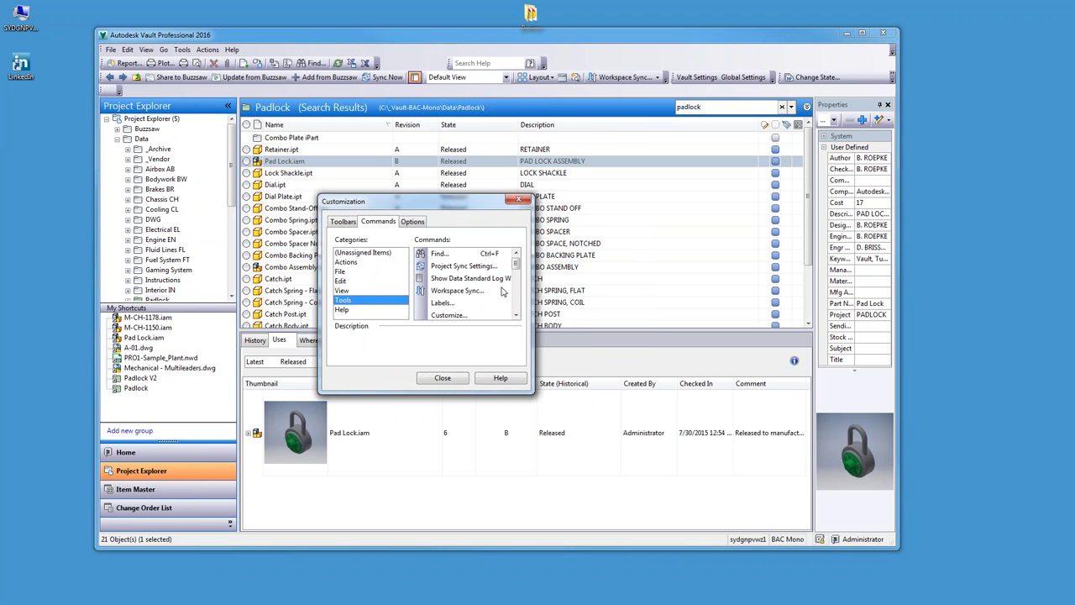
scroll(457, 303, down, 3)
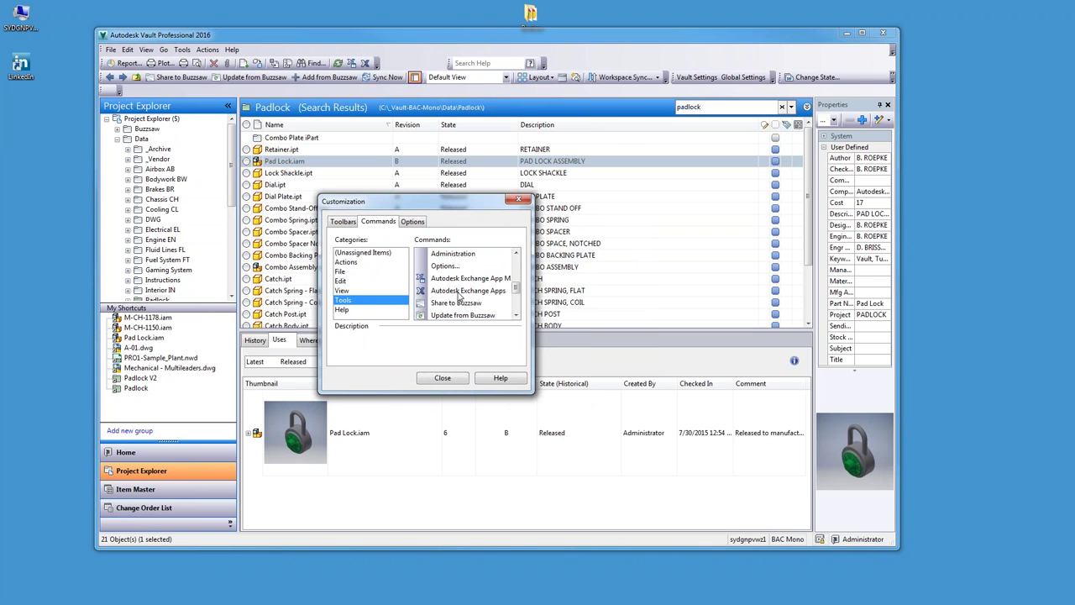
click(343, 281)
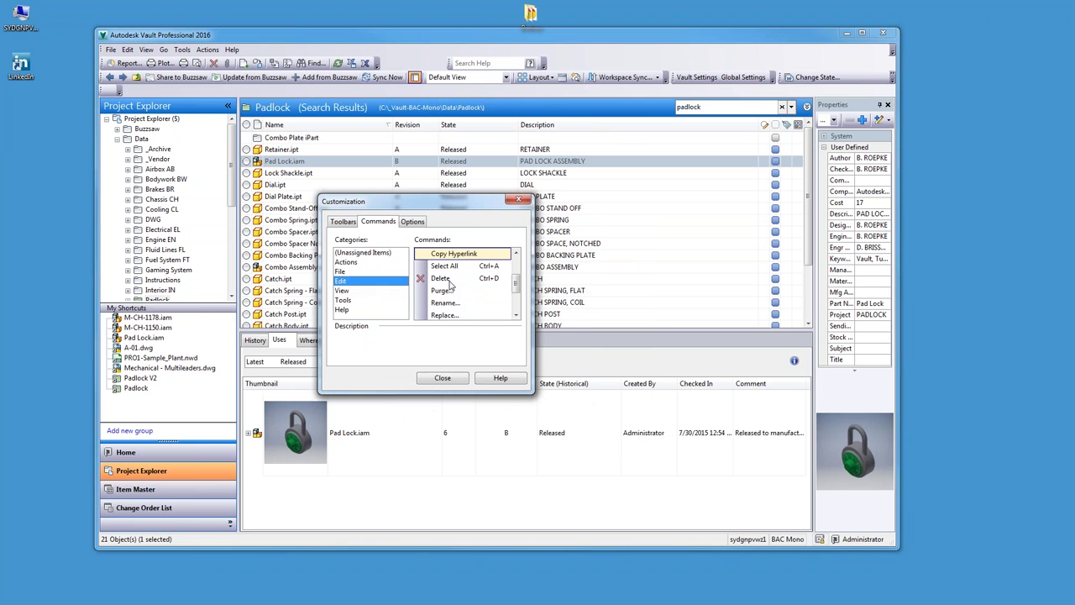
drag(445, 302, 118, 91)
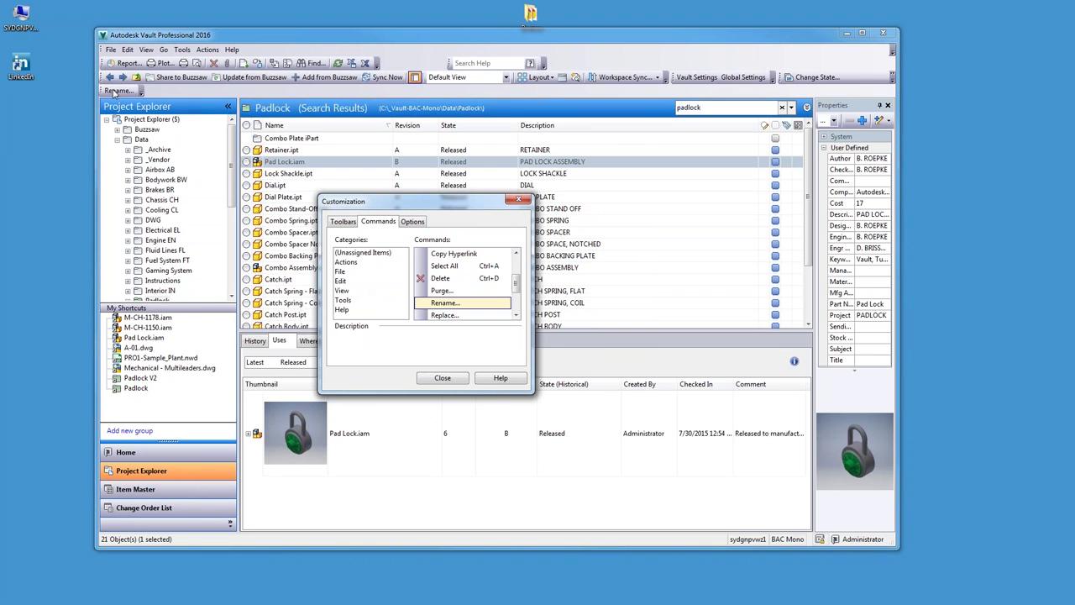
right_click(124, 93)
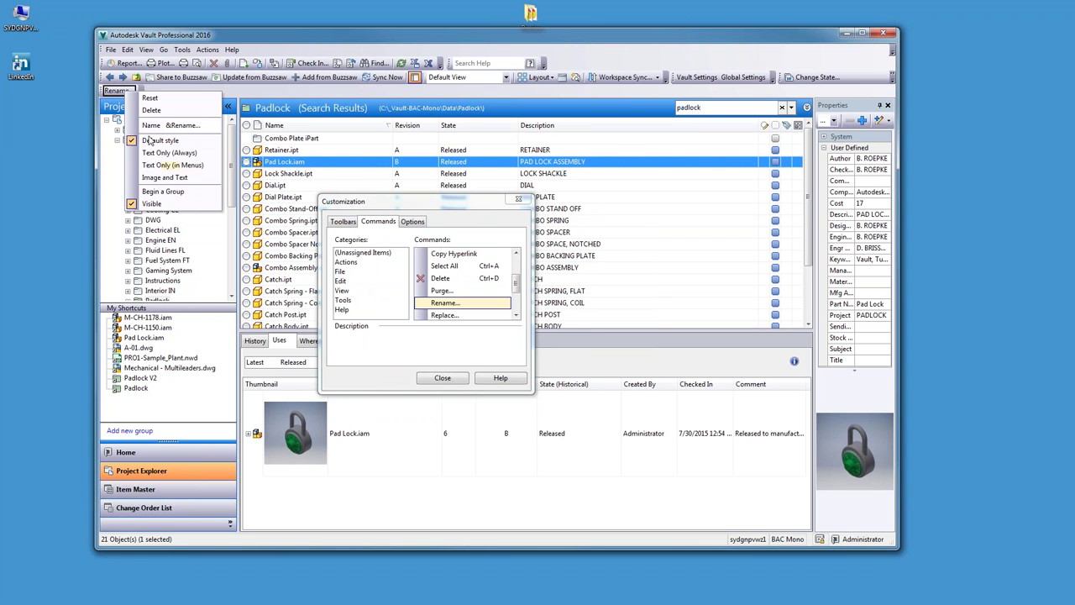
click(160, 179)
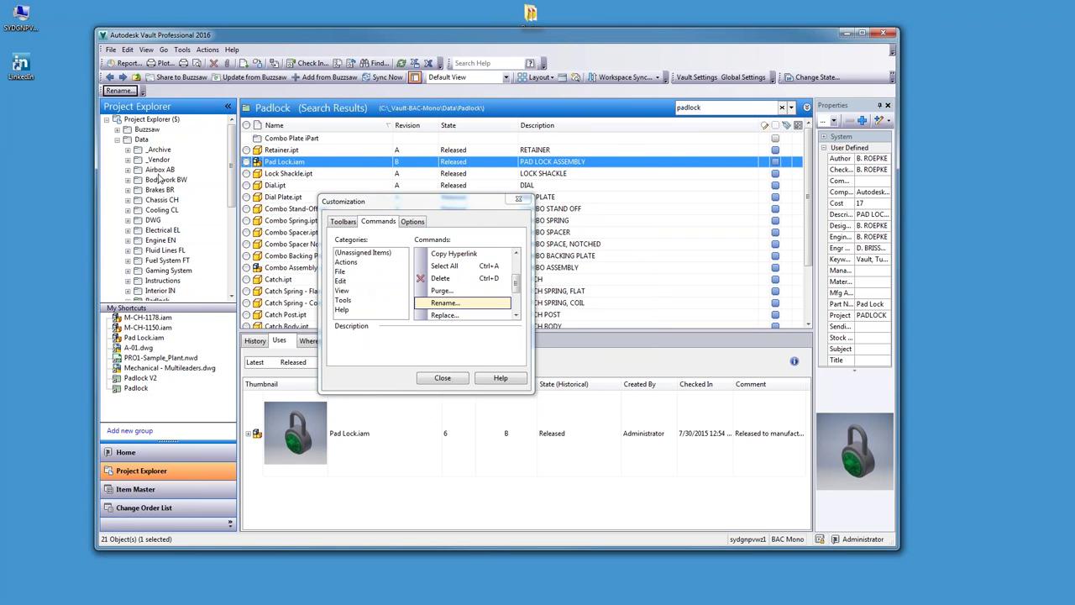
right_click(126, 92)
click(160, 151)
right_click(124, 92)
click(160, 138)
- Add Actions > Update Locally beside Rename and close the Customize settings
drag(516, 284, 519, 260)
click(343, 272)
click(351, 262)
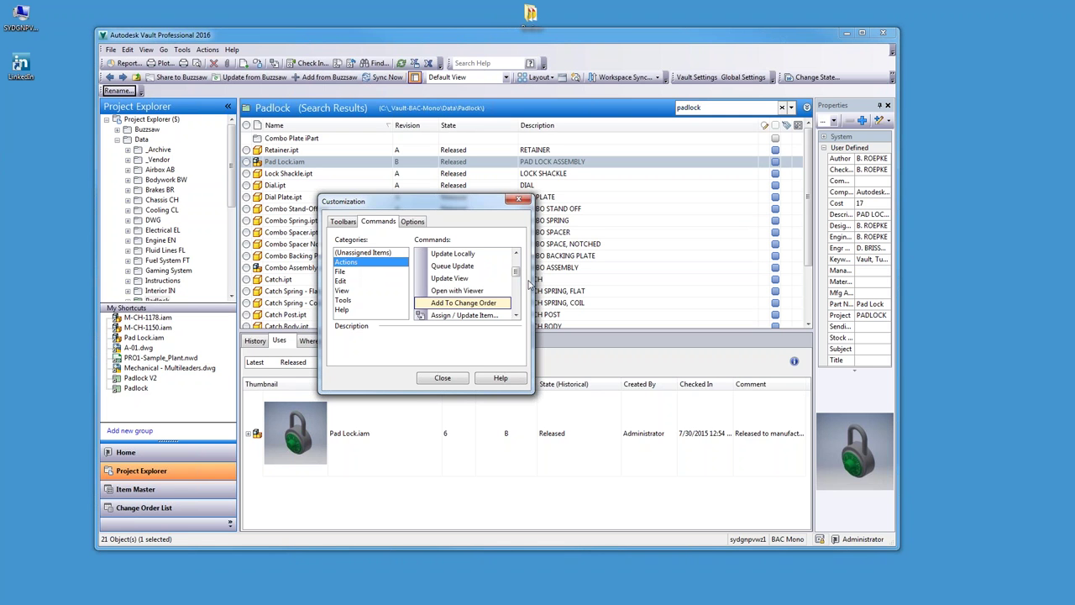
click(448, 267)
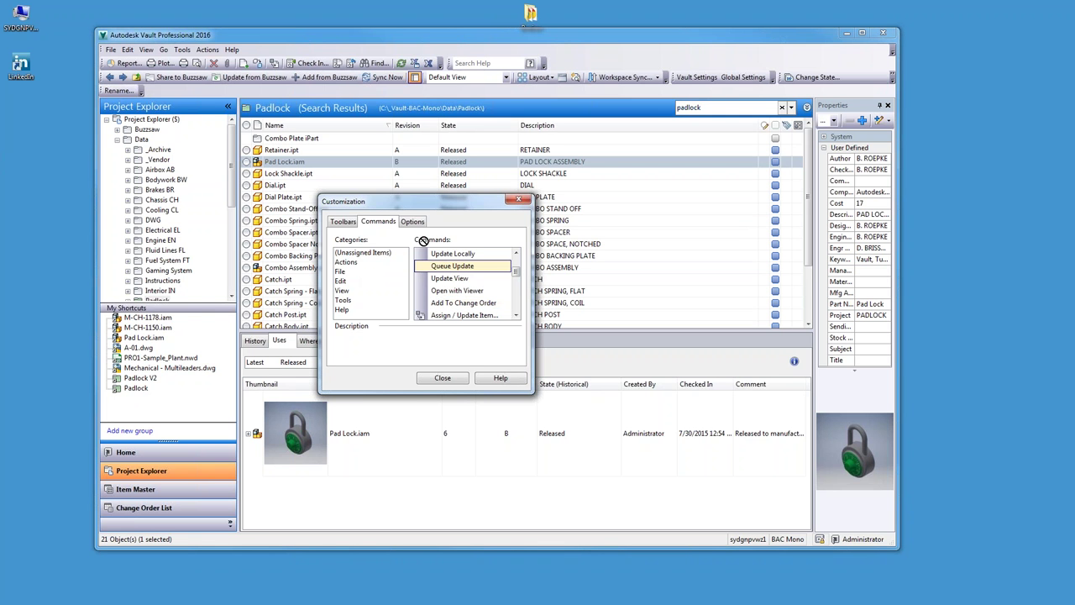
click(454, 255)
mouse_move(453, 258)
mouse_down()
mouse_move(160, 120)
mouse_move(135, 90)
mouse_move(166, 94)
mouse_up()
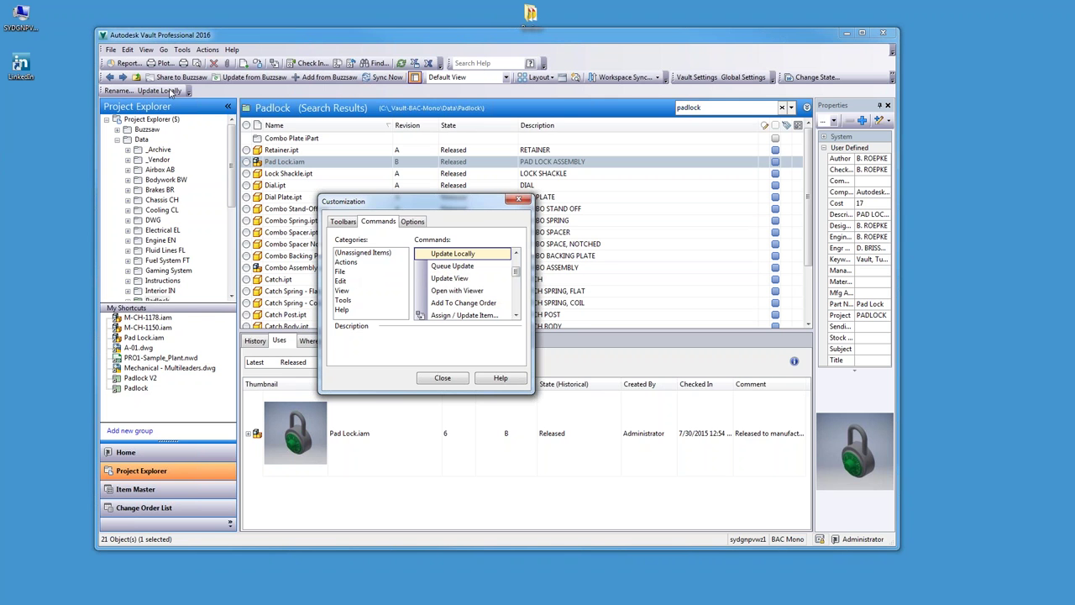
click(443, 378)
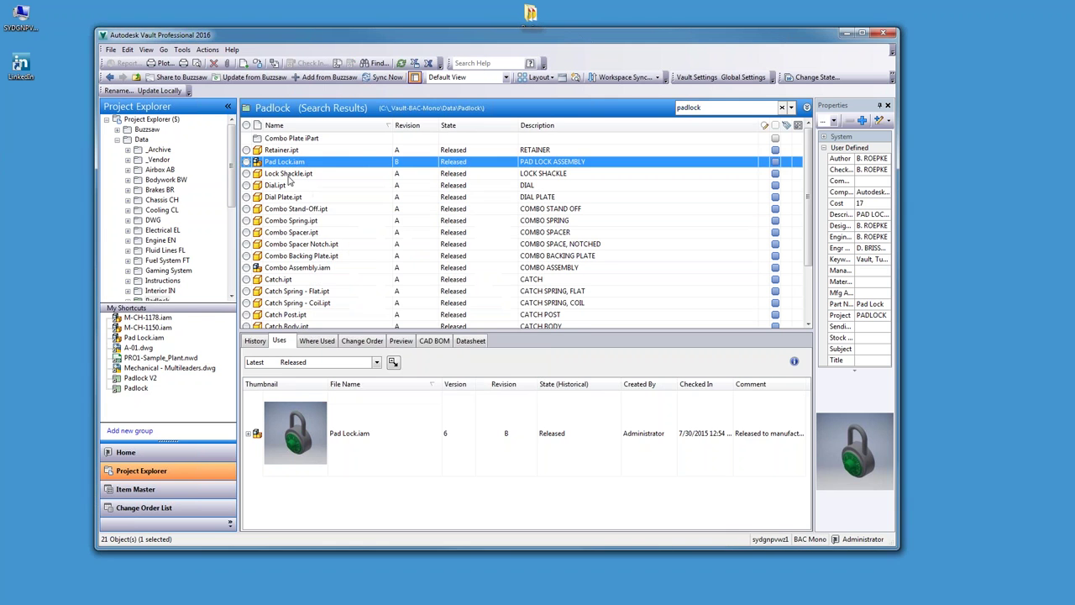
- Launch Copy Design for the selected Pad Lock.iam assembly
click(257, 64)
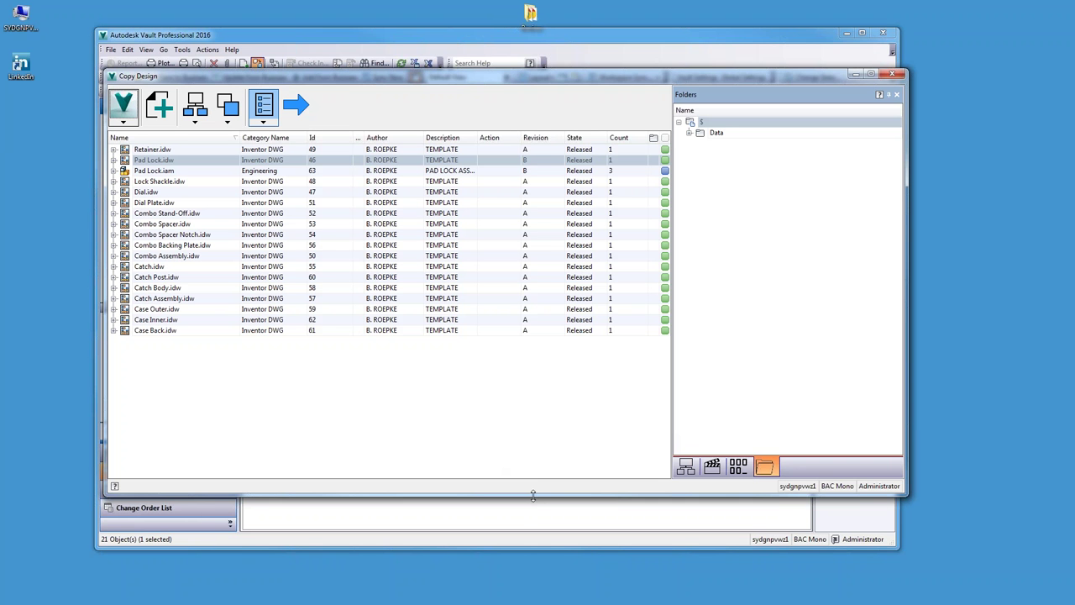
- Drag the Copy Design window's bottom edge down to make it taller
drag(532, 495, 536, 512)
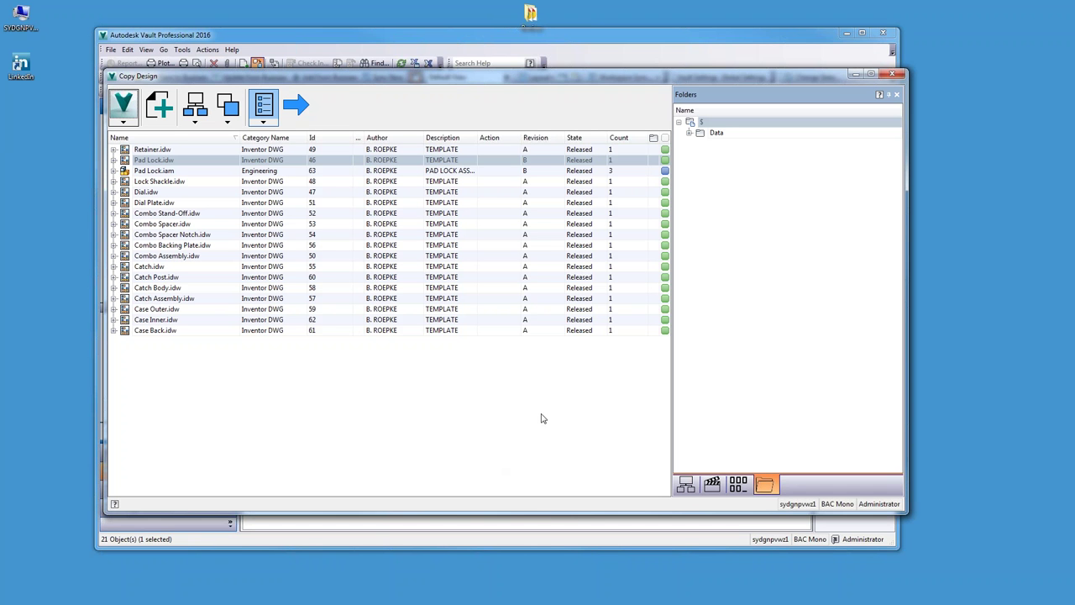
right_click(393, 141)
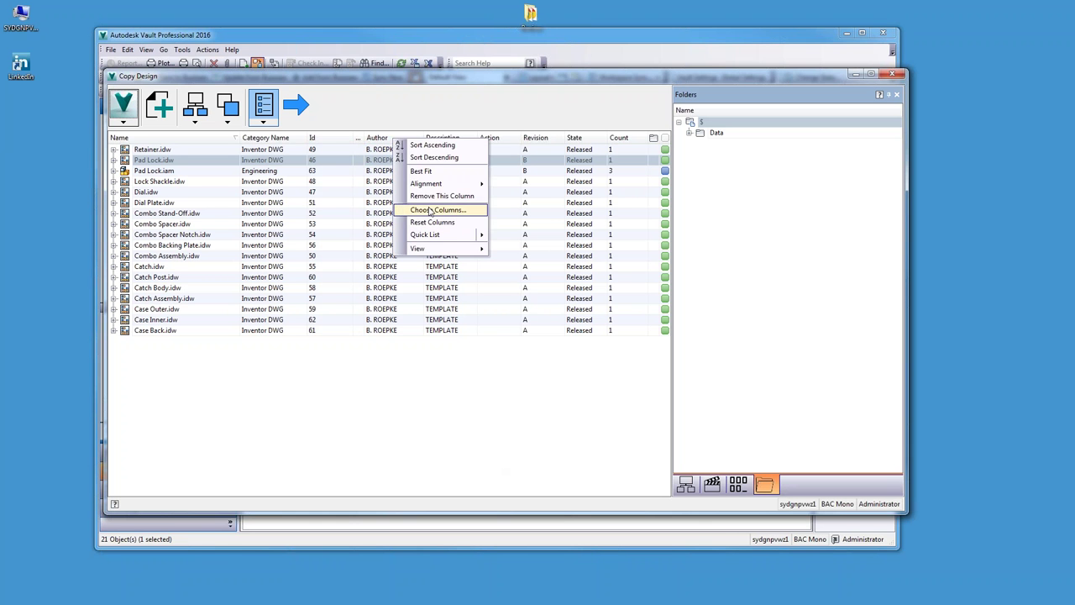
key(Escape)
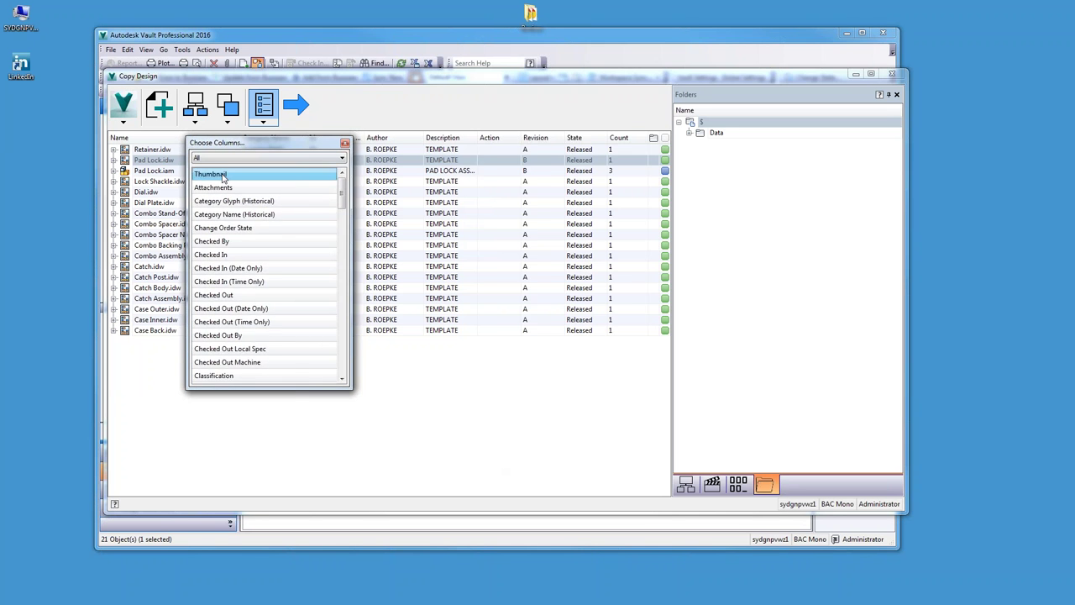
double_click(223, 175)
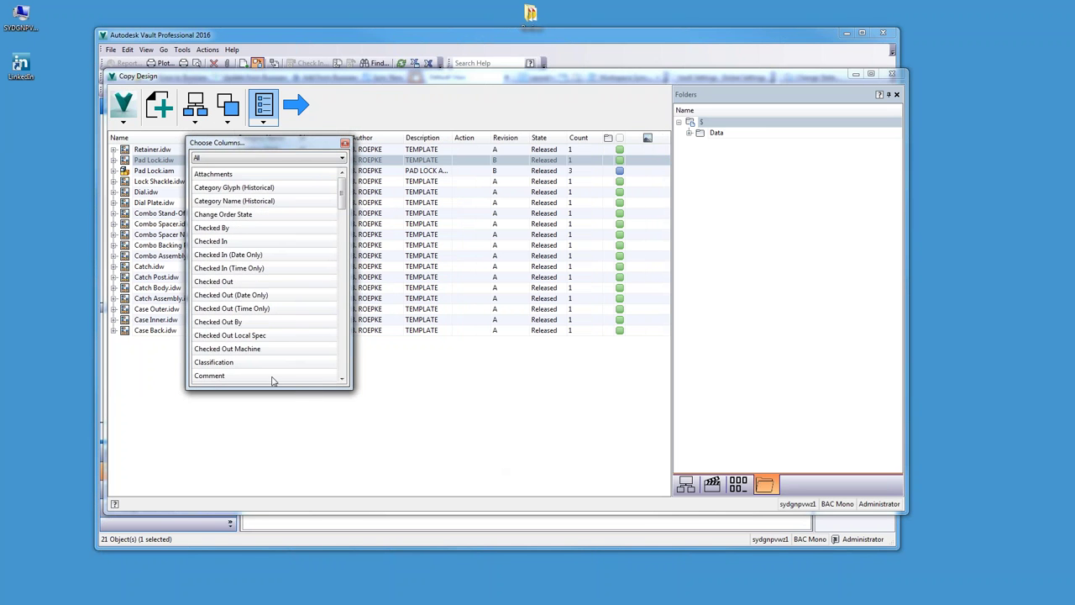
click(344, 143)
drag(648, 139, 680, 144)
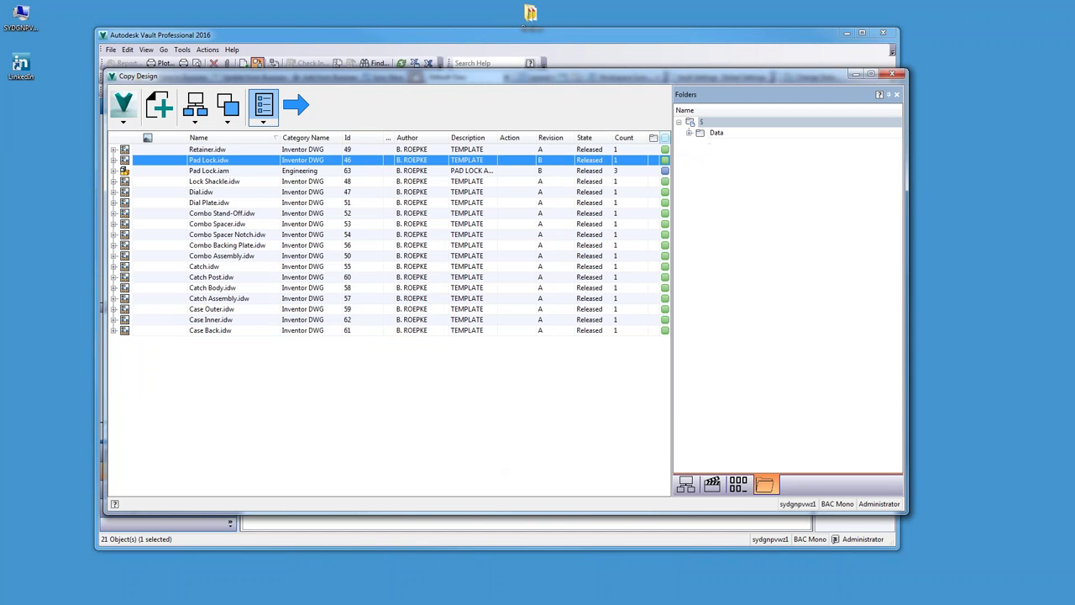
right_click(151, 138)
click(180, 193)
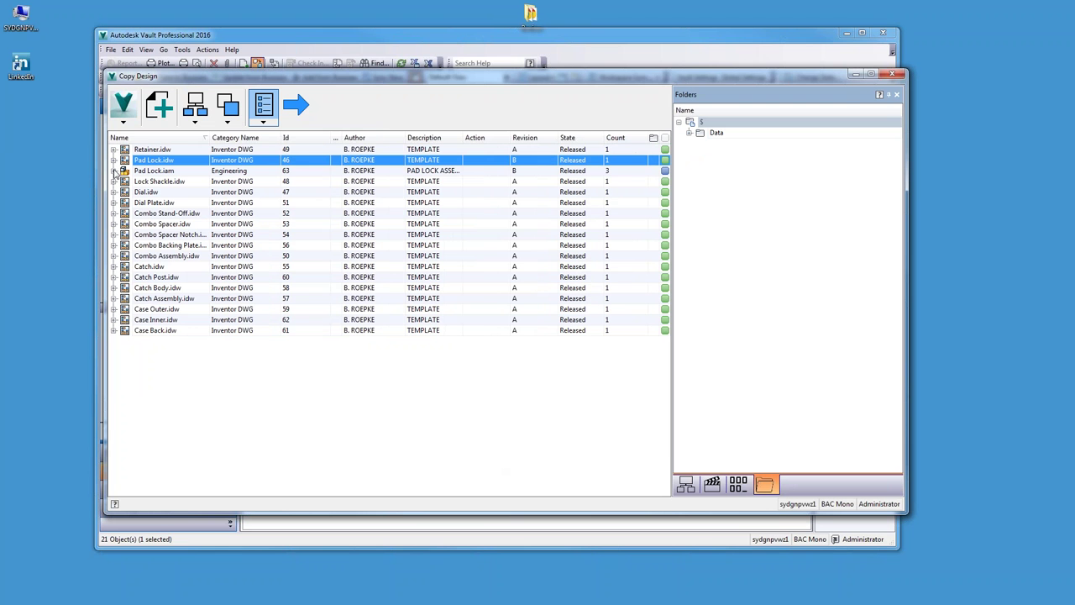
click(124, 124)
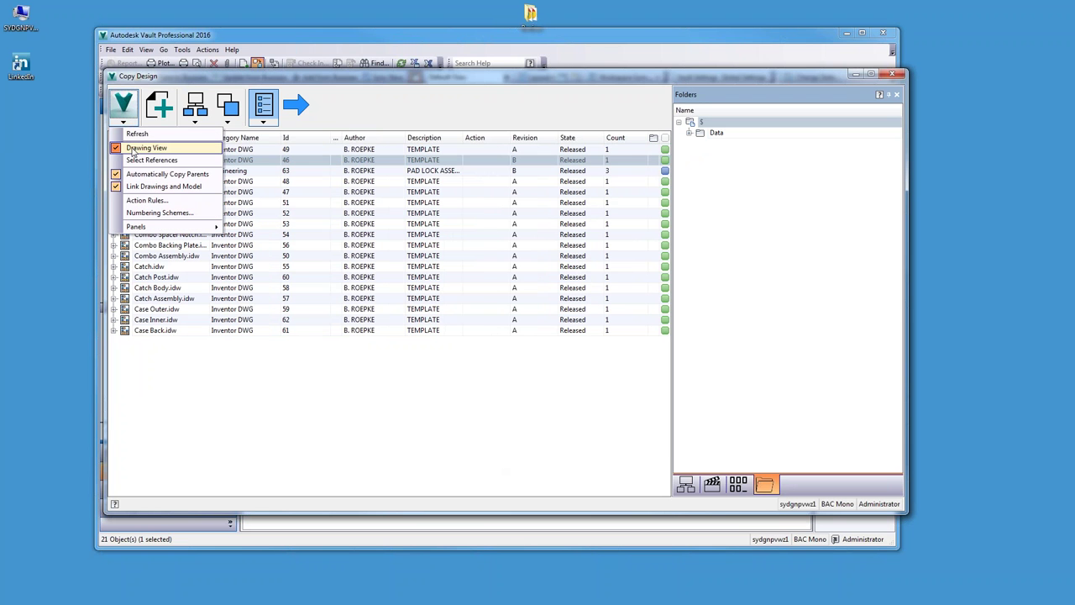
click(143, 148)
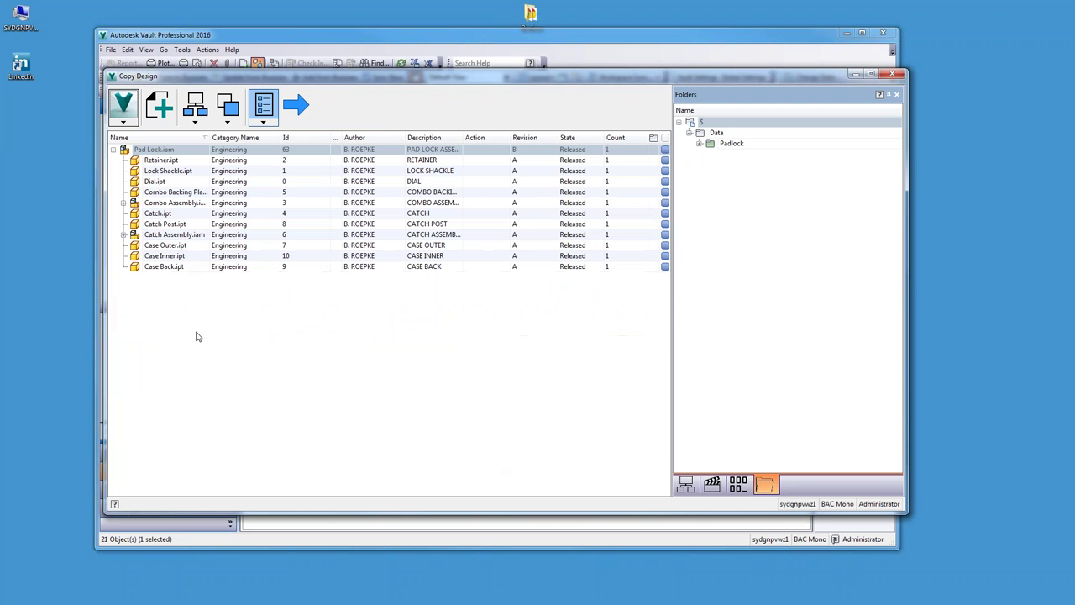
click(126, 123)
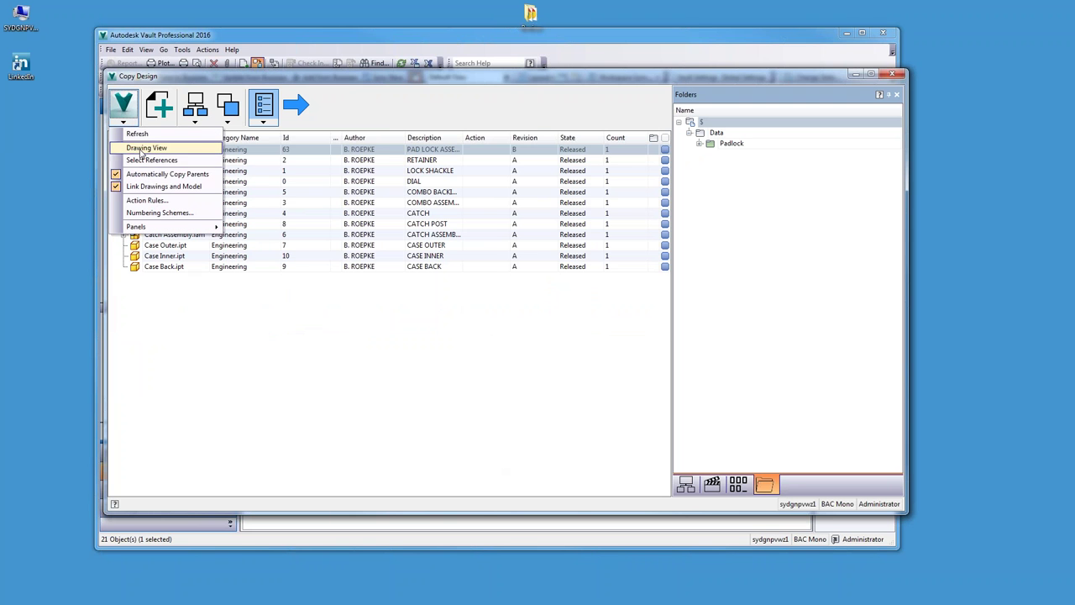
click(140, 152)
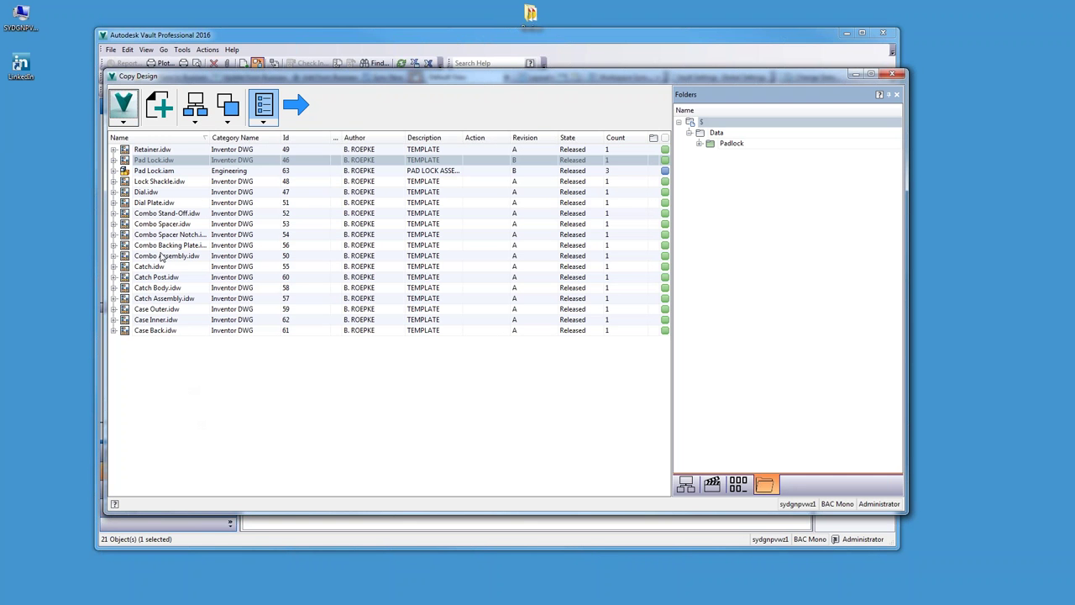
click(124, 121)
click(135, 175)
click(125, 121)
click(146, 148)
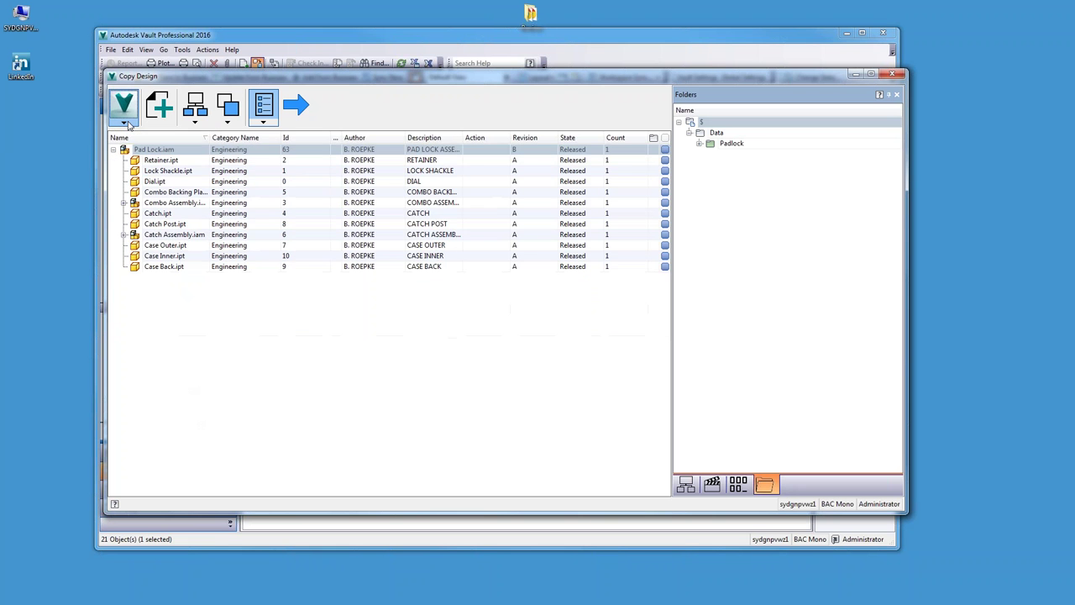
click(125, 121)
click(139, 148)
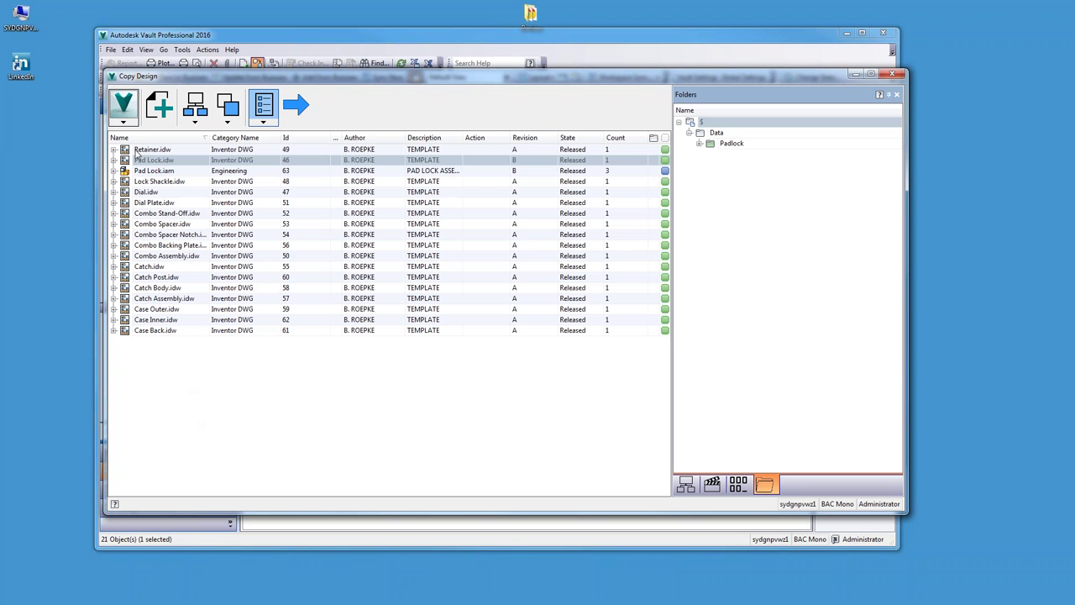
click(124, 121)
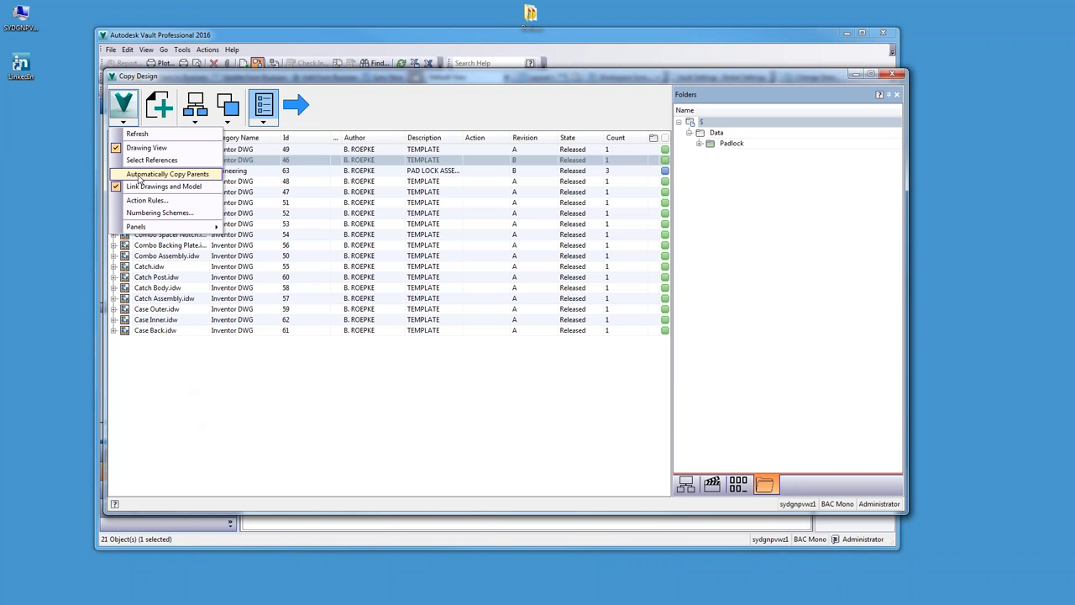
- Show the V options list with Refresh, Drawing View, Action Rules and Numbering Schemes
click(140, 175)
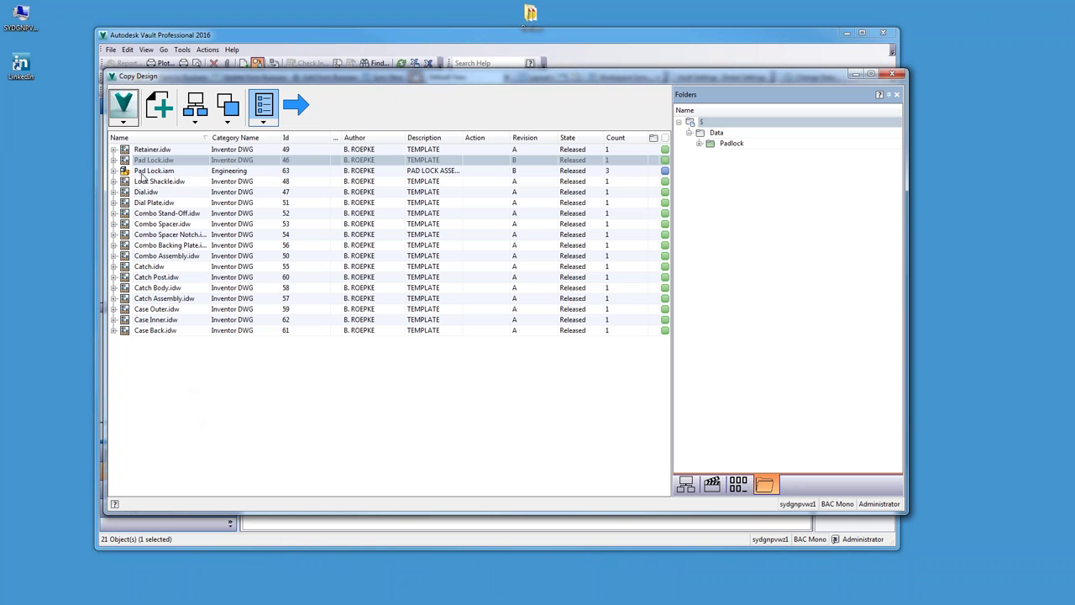
click(125, 123)
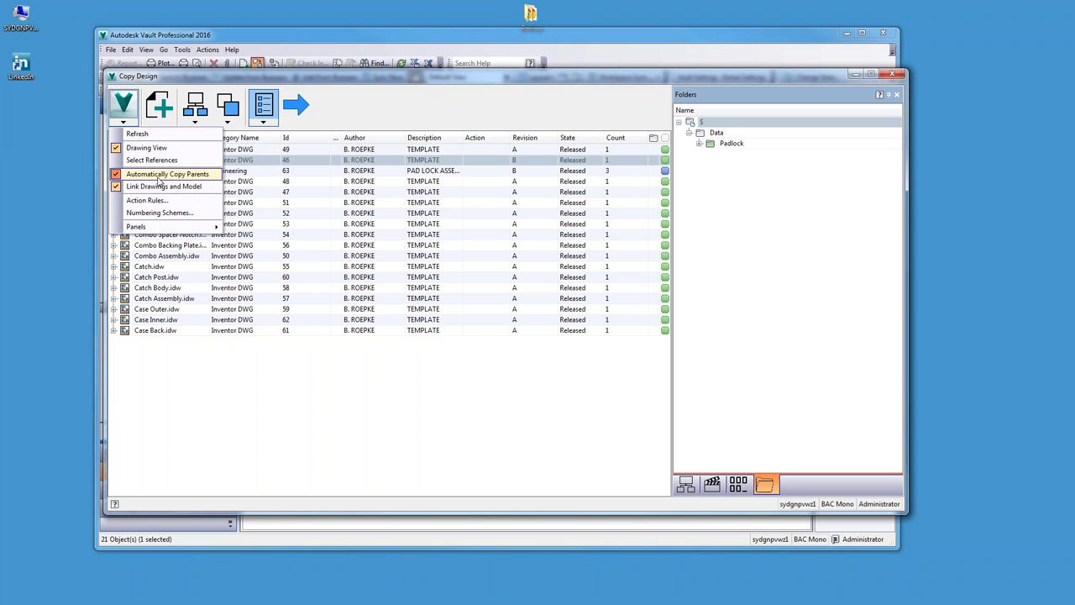
click(154, 160)
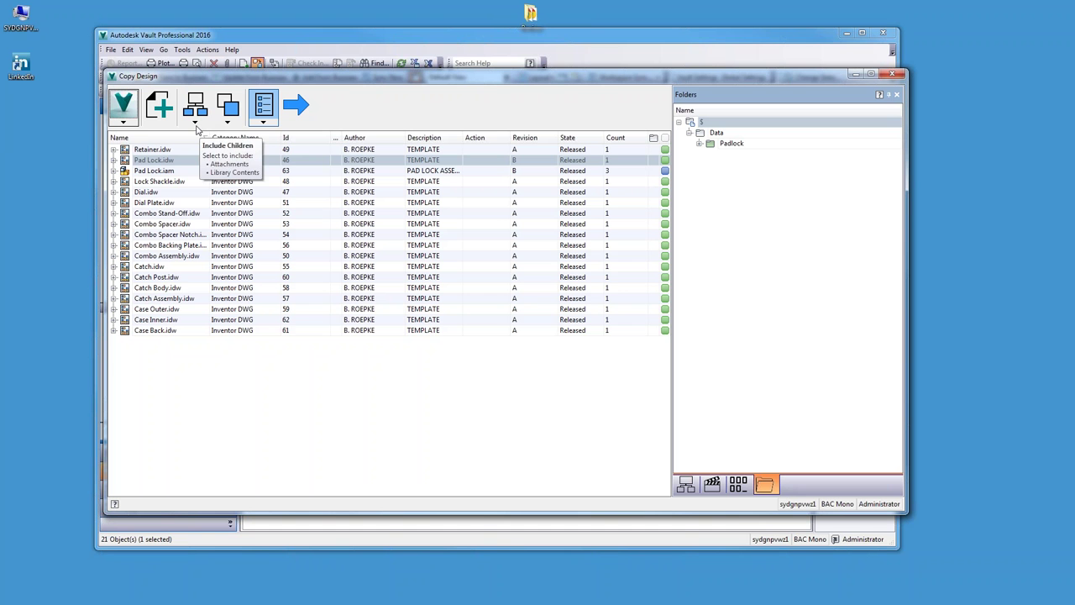
click(122, 122)
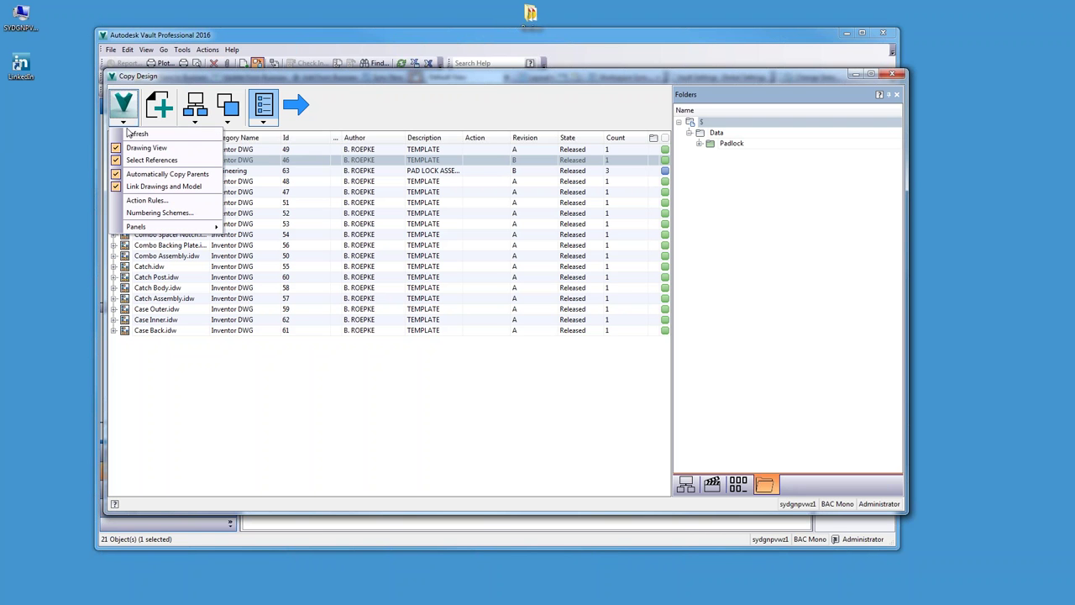
click(147, 200)
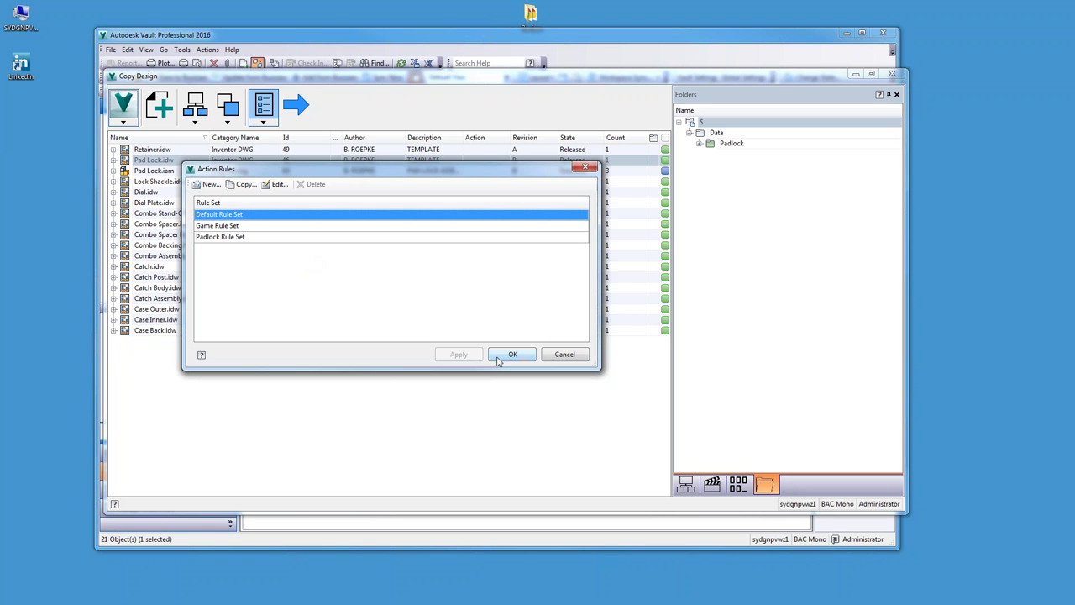
click(561, 356)
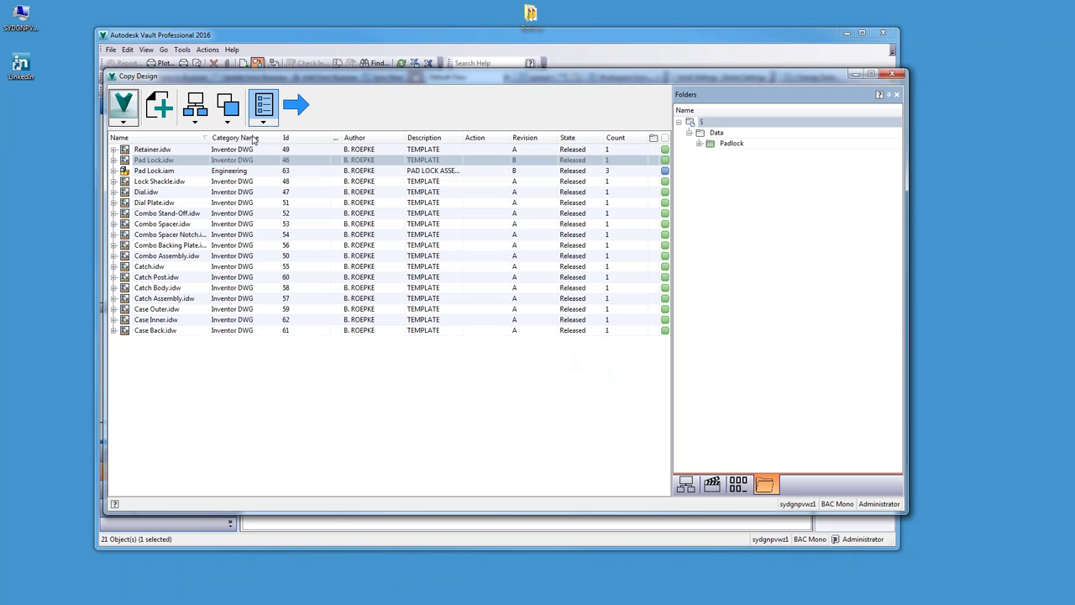
click(124, 123)
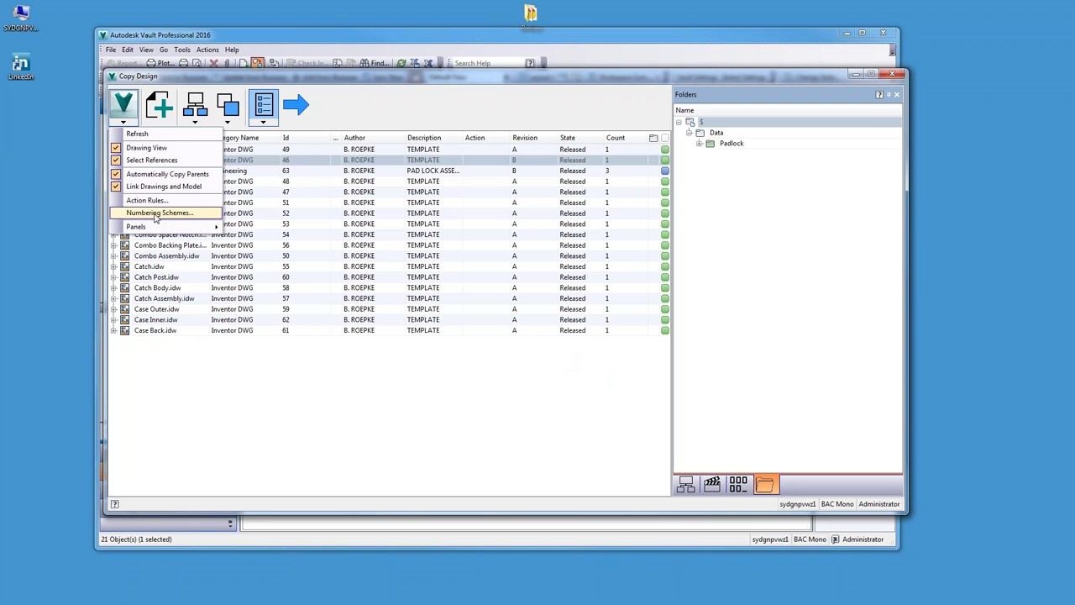
click(240, 420)
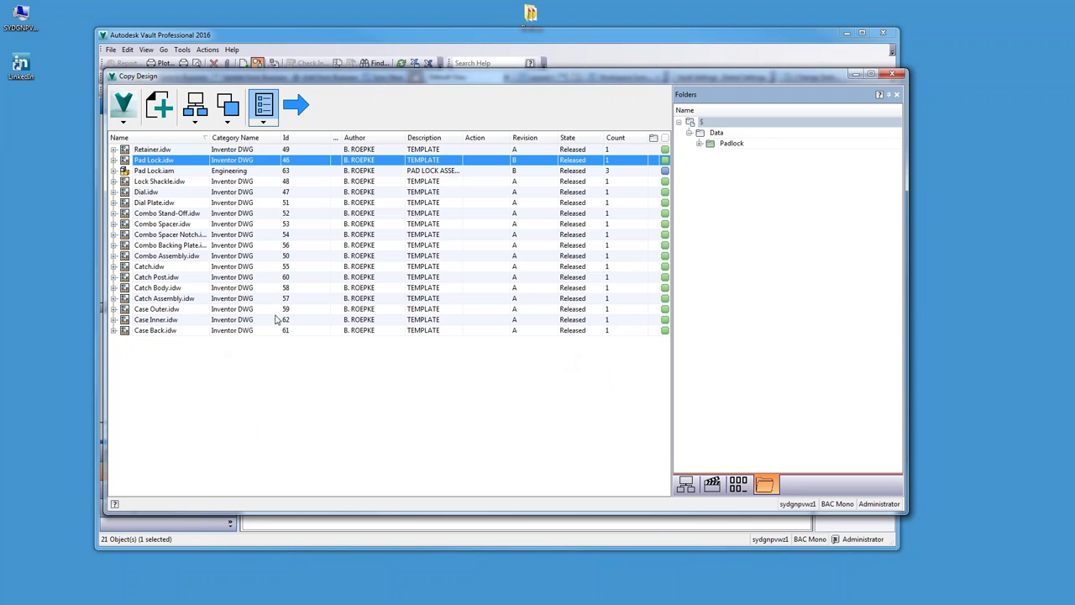
click(162, 121)
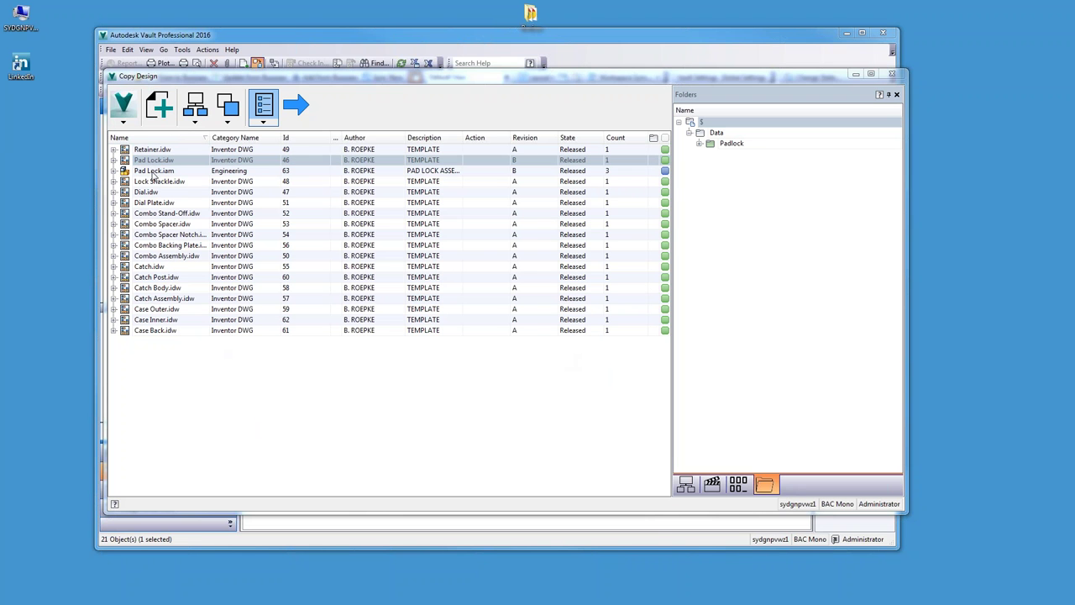
drag(516, 107, 420, 108)
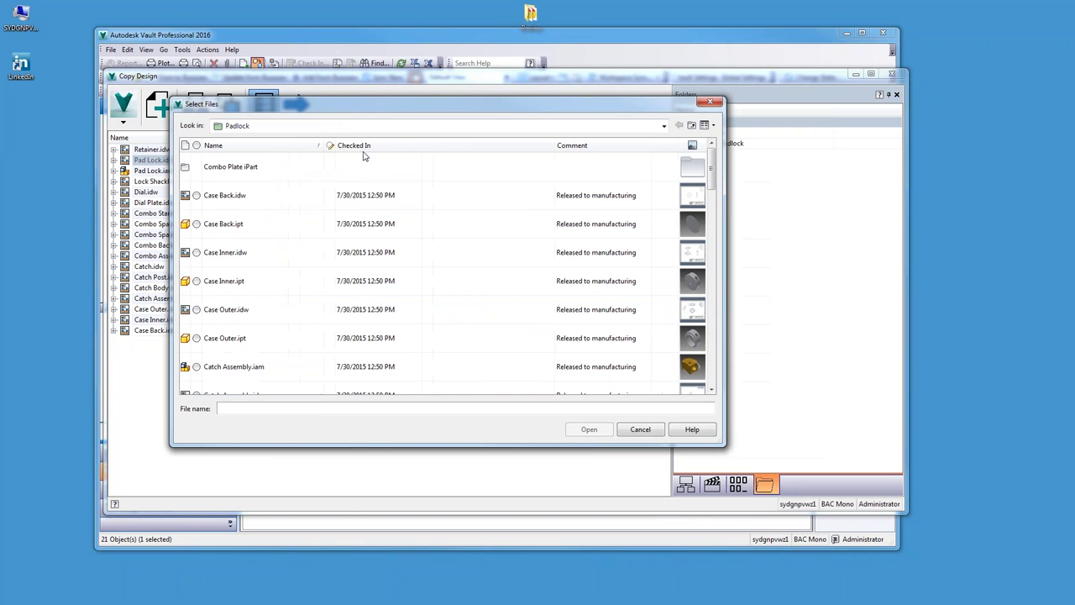
drag(614, 104, 578, 108)
click(629, 129)
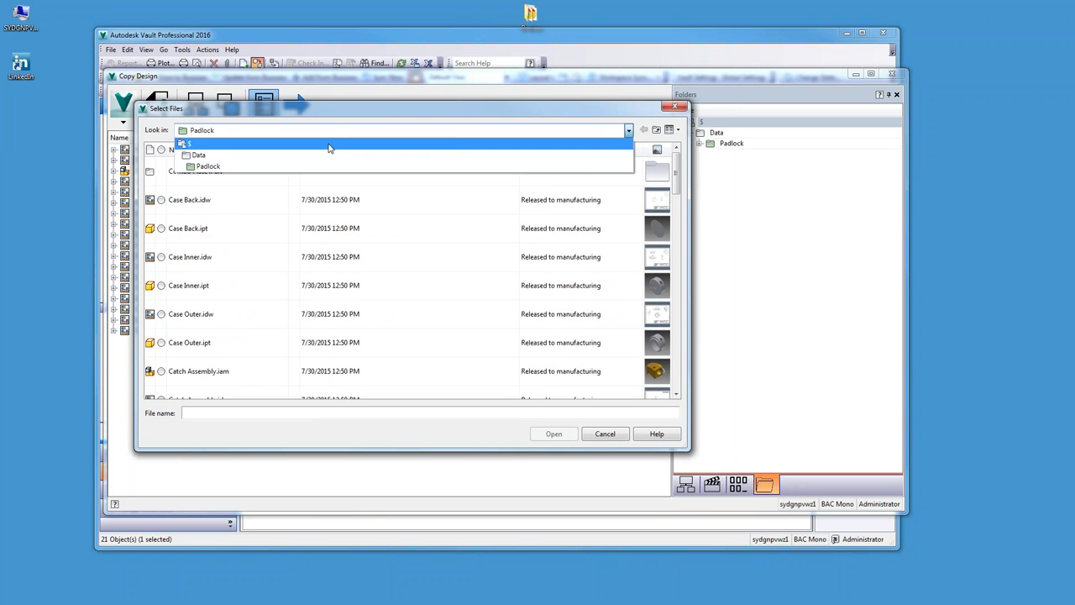
click(328, 156)
click(629, 129)
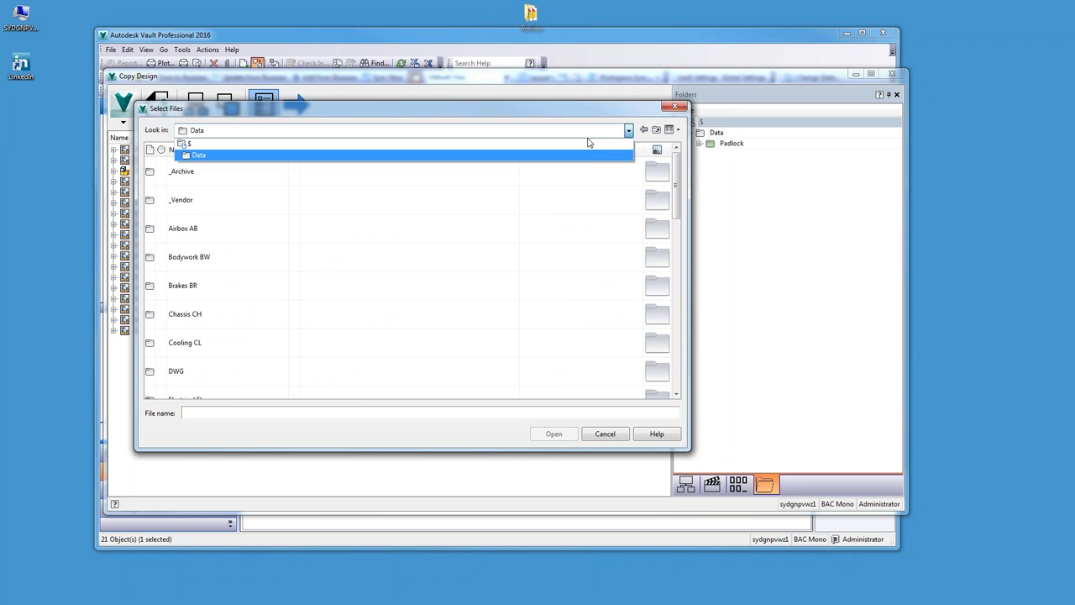
click(193, 287)
click(192, 287)
double_click(193, 286)
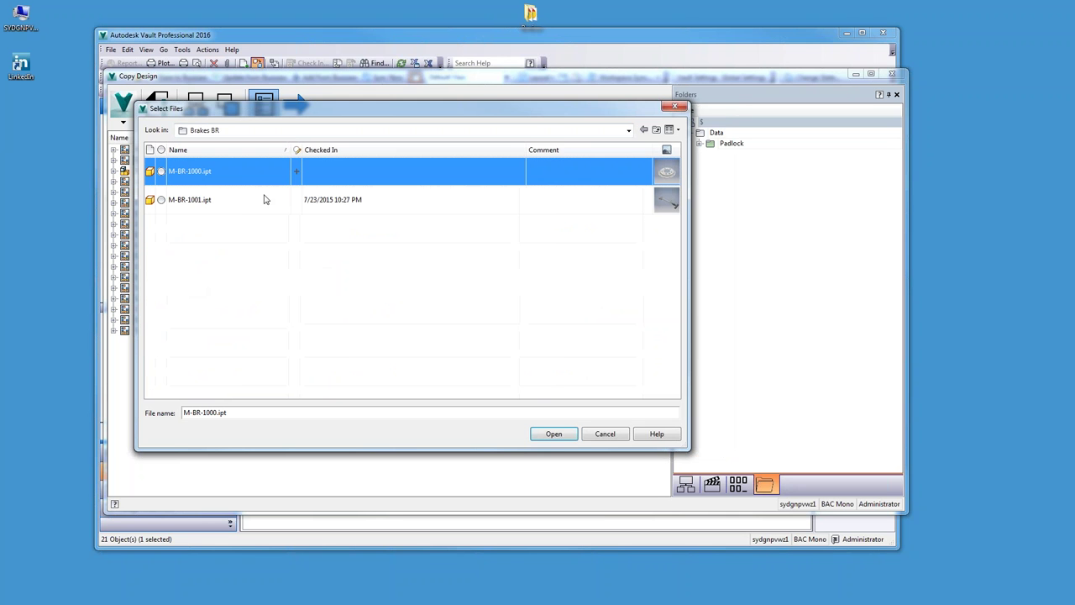
click(677, 130)
click(688, 156)
click(677, 131)
click(703, 181)
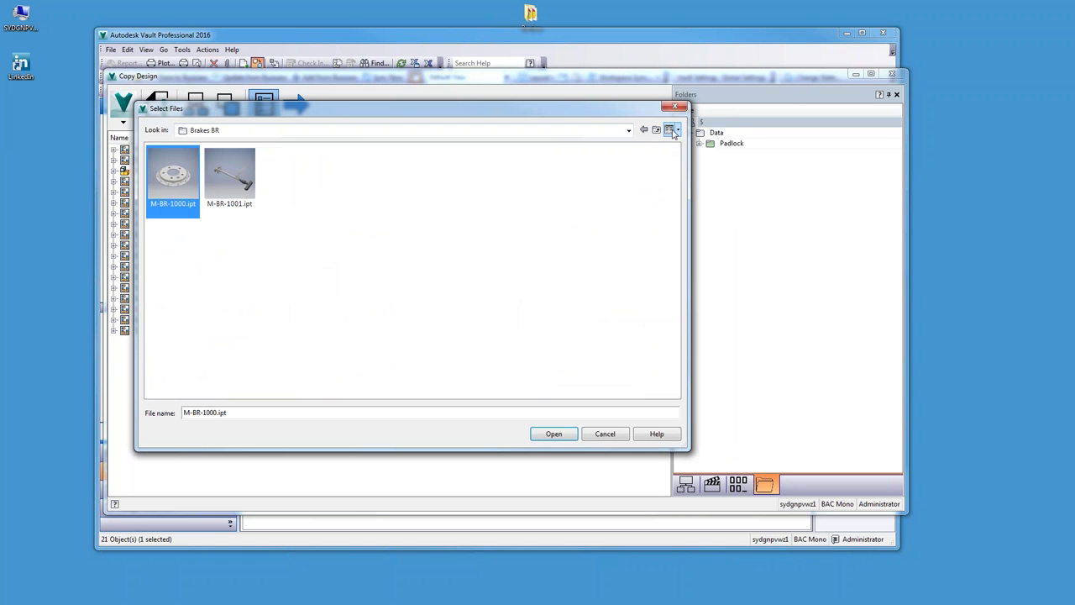
click(670, 130)
click(656, 129)
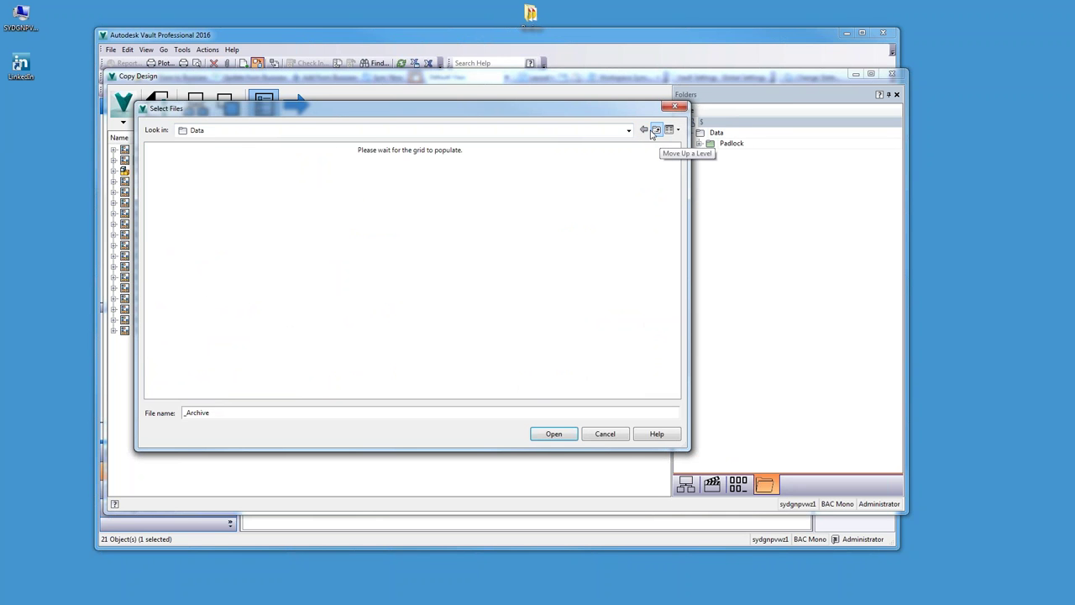
click(644, 129)
click(644, 130)
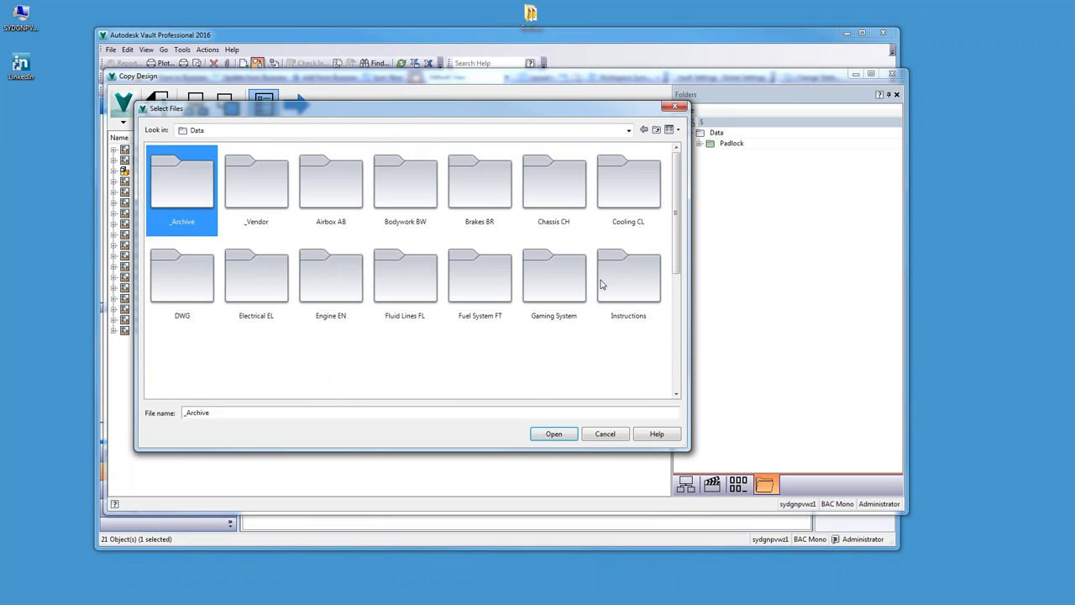
click(561, 282)
double_click(561, 283)
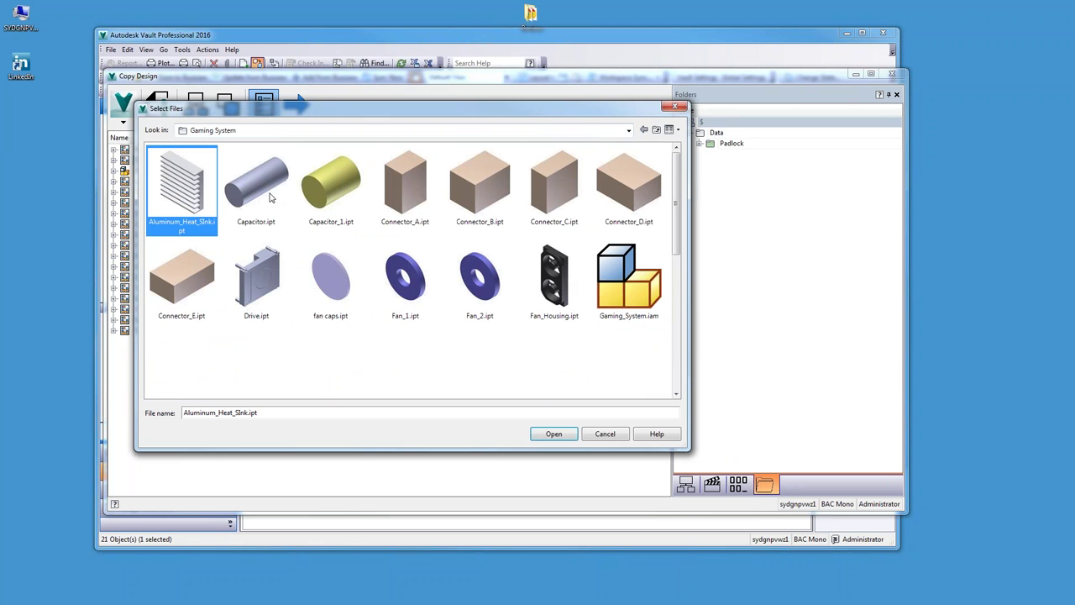
scroll(202, 189, down, 3)
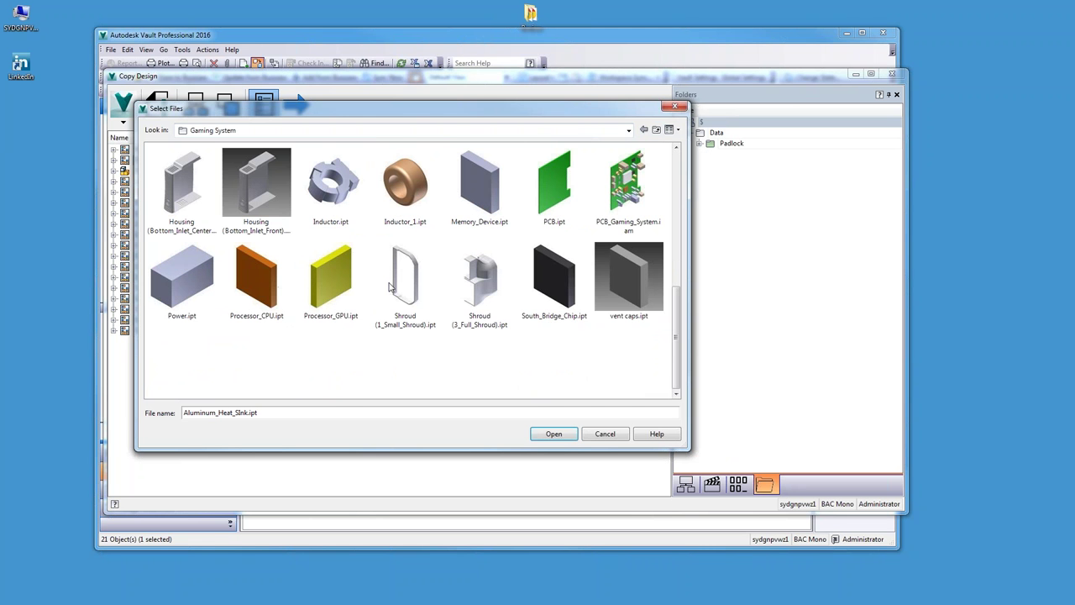
shift+click(625, 303)
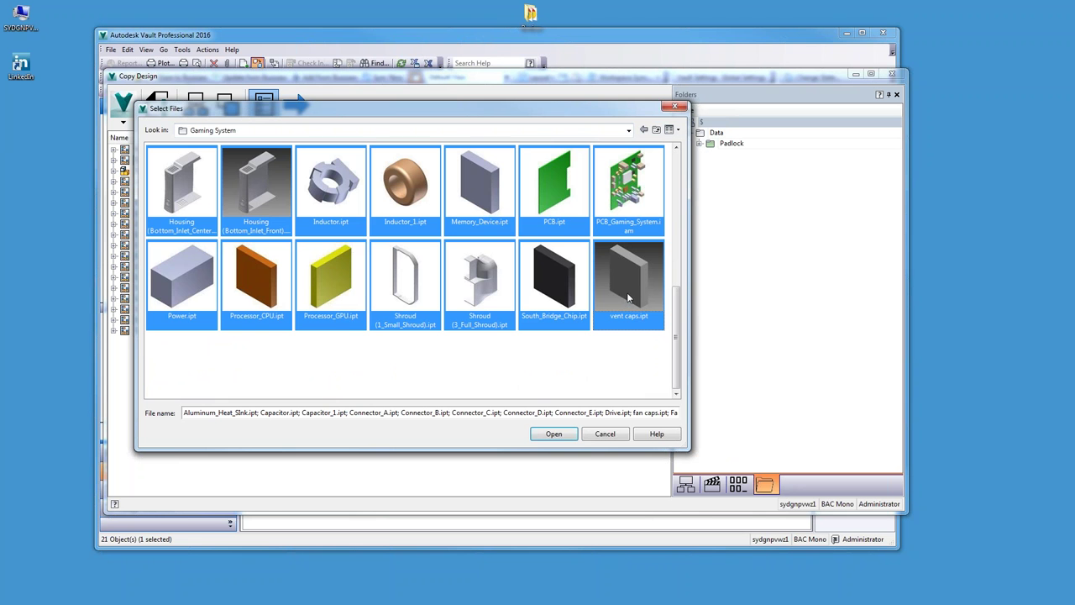
scroll(622, 328, up, 3)
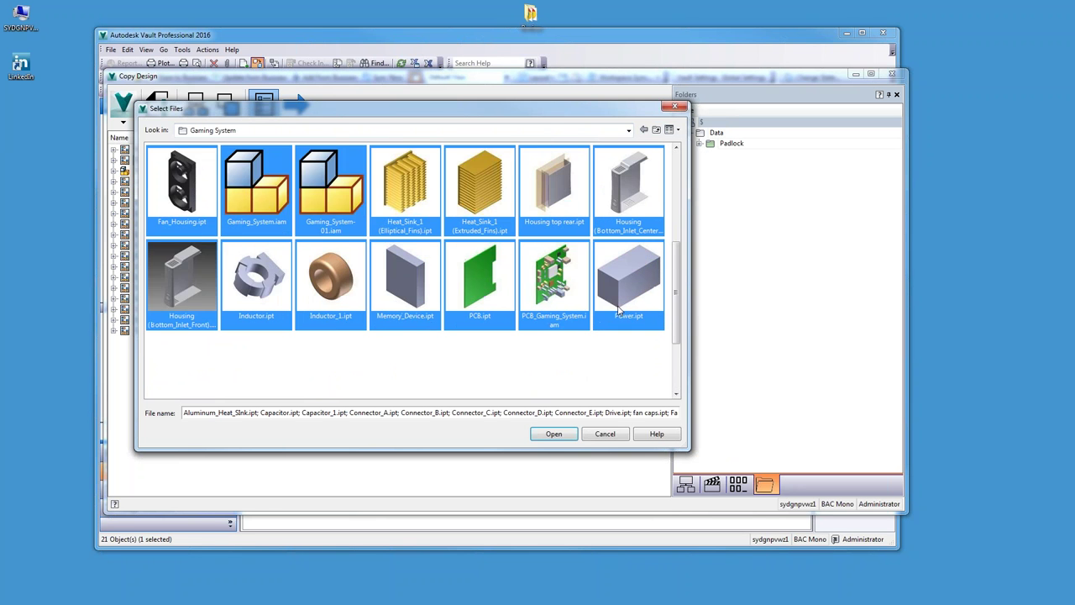
click(618, 434)
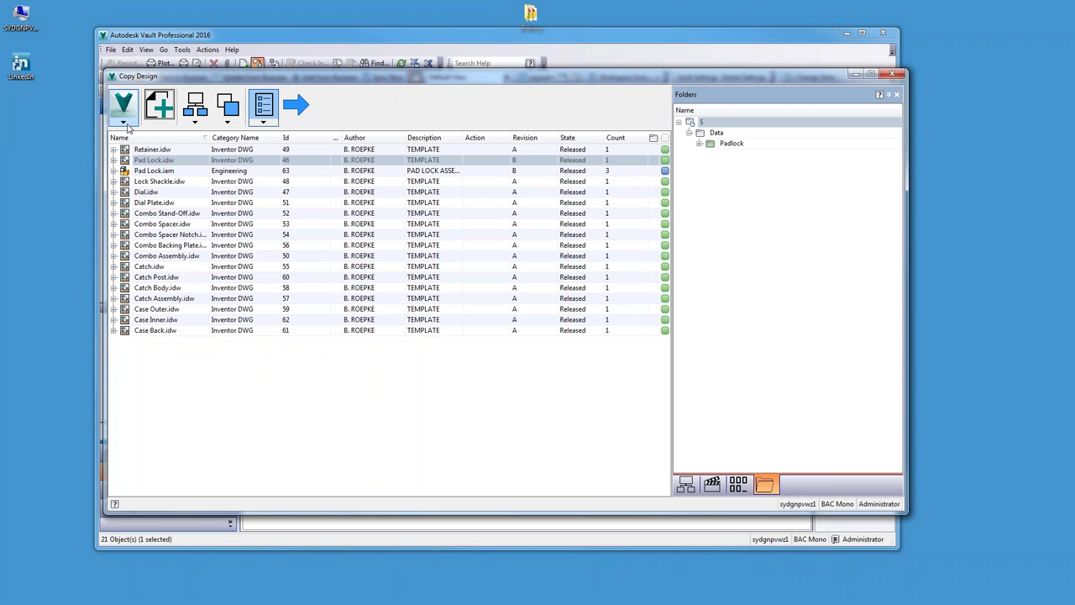
- Review the attachment and copy-scope choices, then untick Drawing View to show the model structure
click(195, 121)
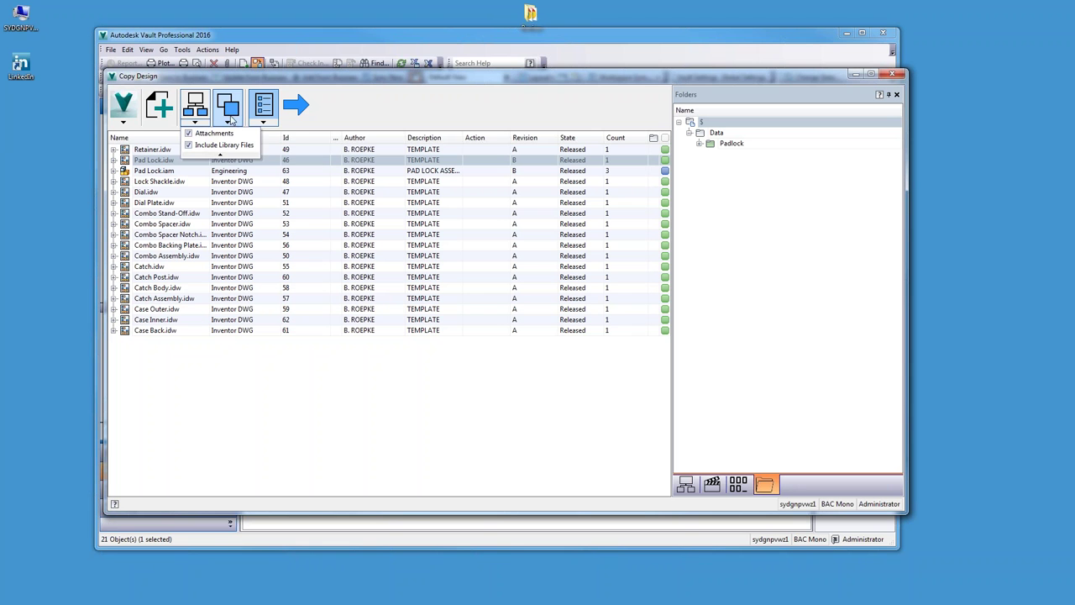
click(230, 122)
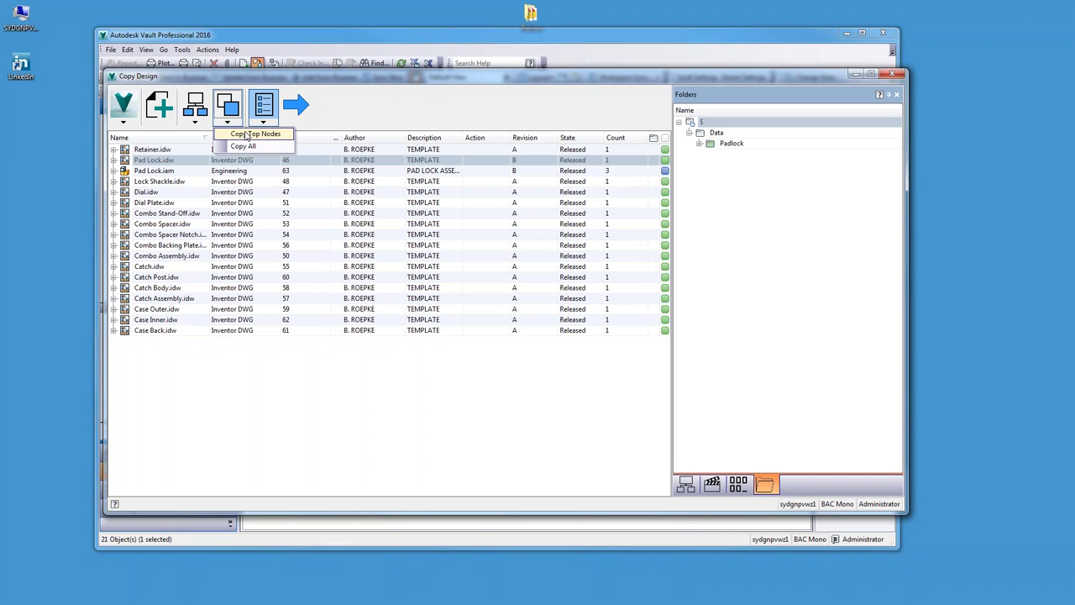
click(123, 123)
click(134, 147)
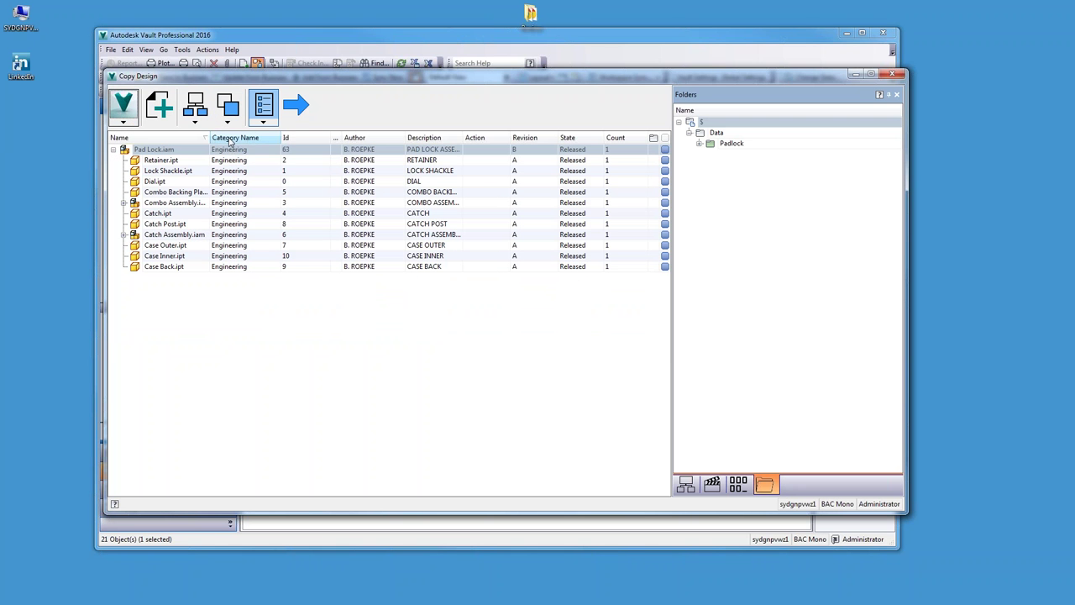
- Expand the Pad Lock.iam tree two levels, then fully
right_click(231, 153)
mouse_move(278, 161)
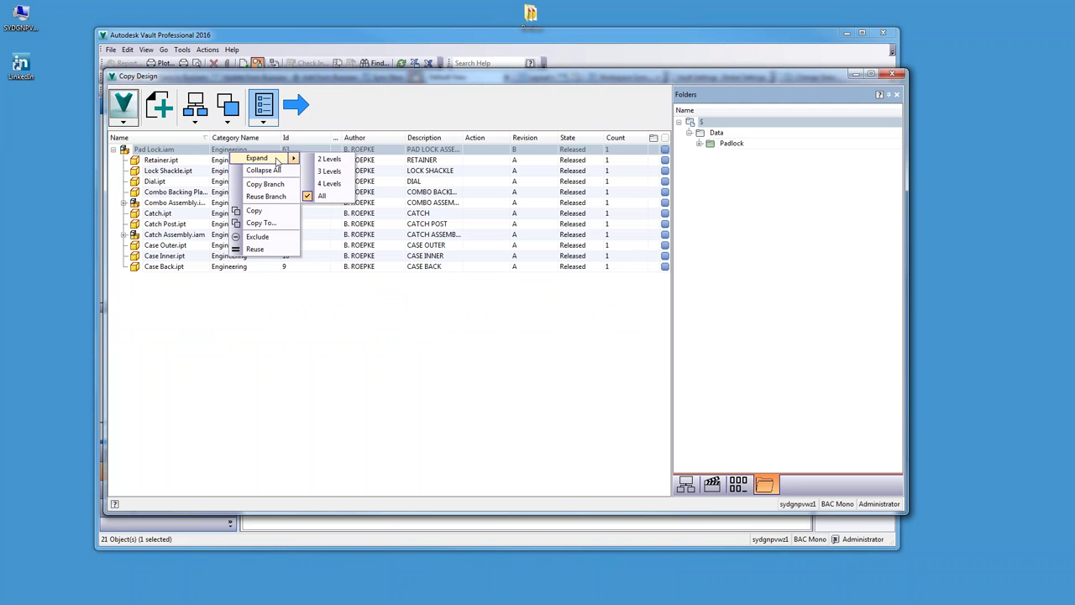
click(328, 160)
right_click(284, 152)
mouse_move(317, 157)
click(382, 170)
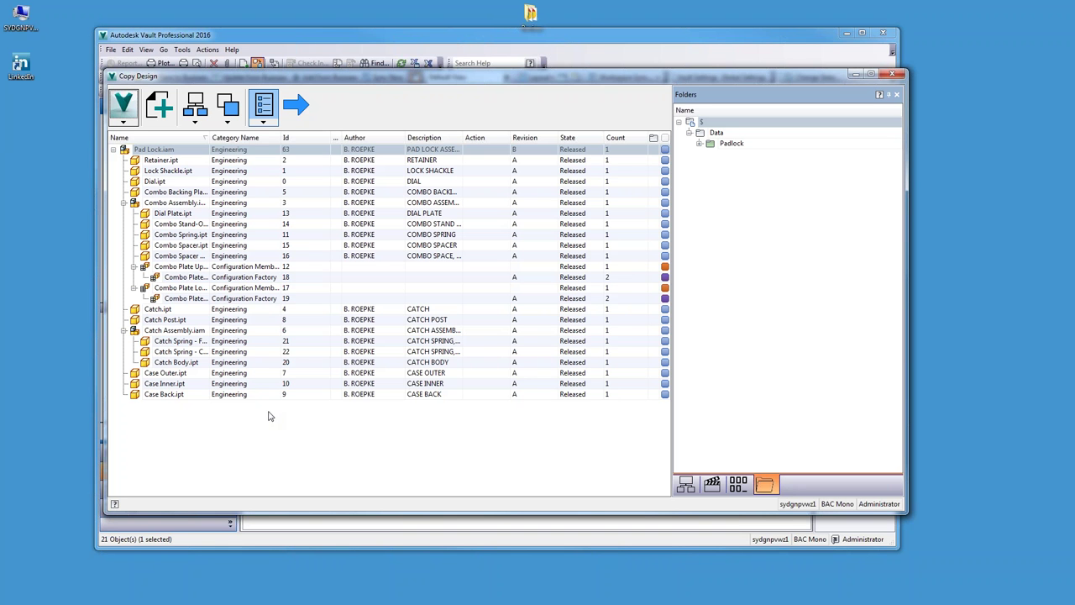
- Set the copy scope to Copy All, marking every Pad Lock file as 'Copy of…'
click(233, 125)
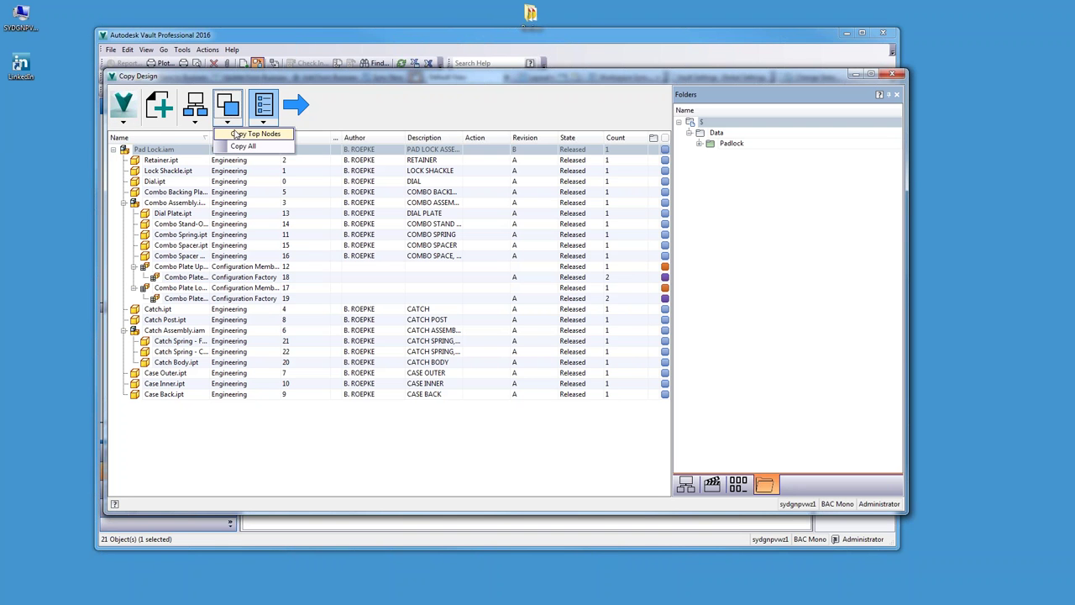
click(245, 134)
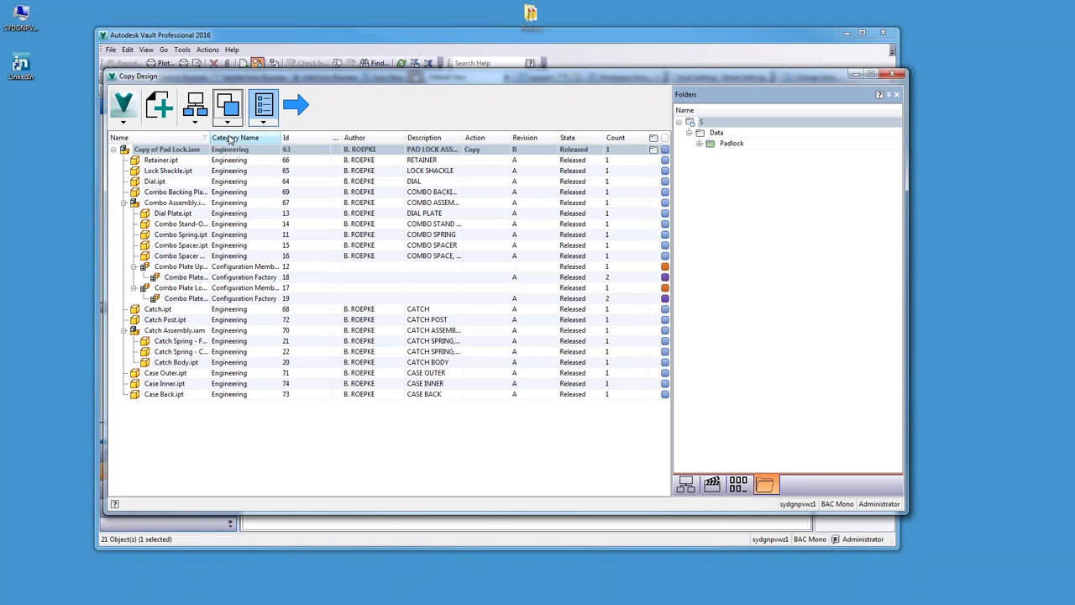
right_click(232, 149)
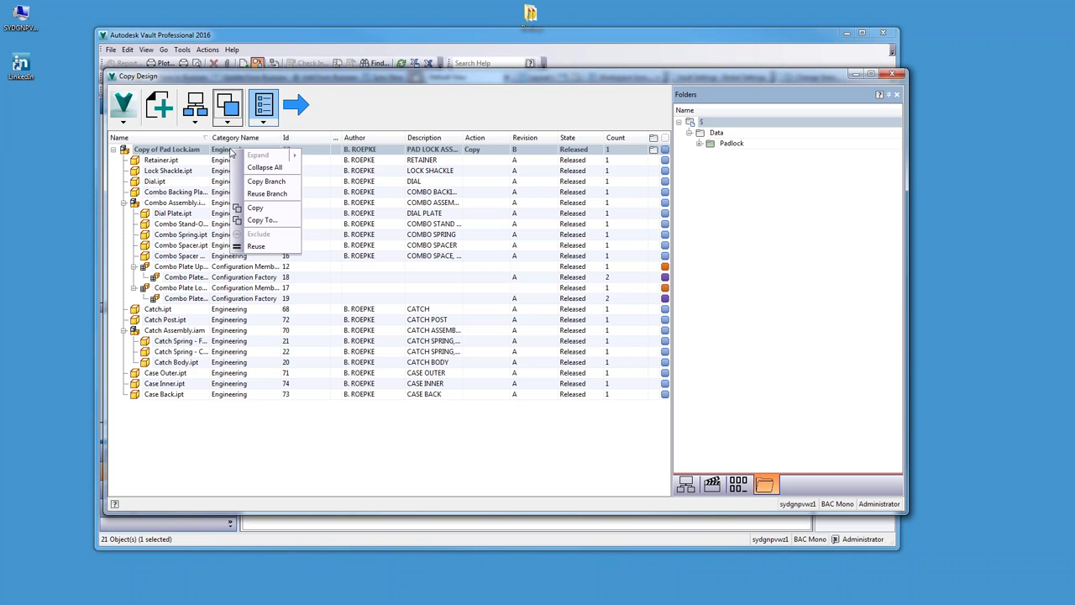
click(256, 208)
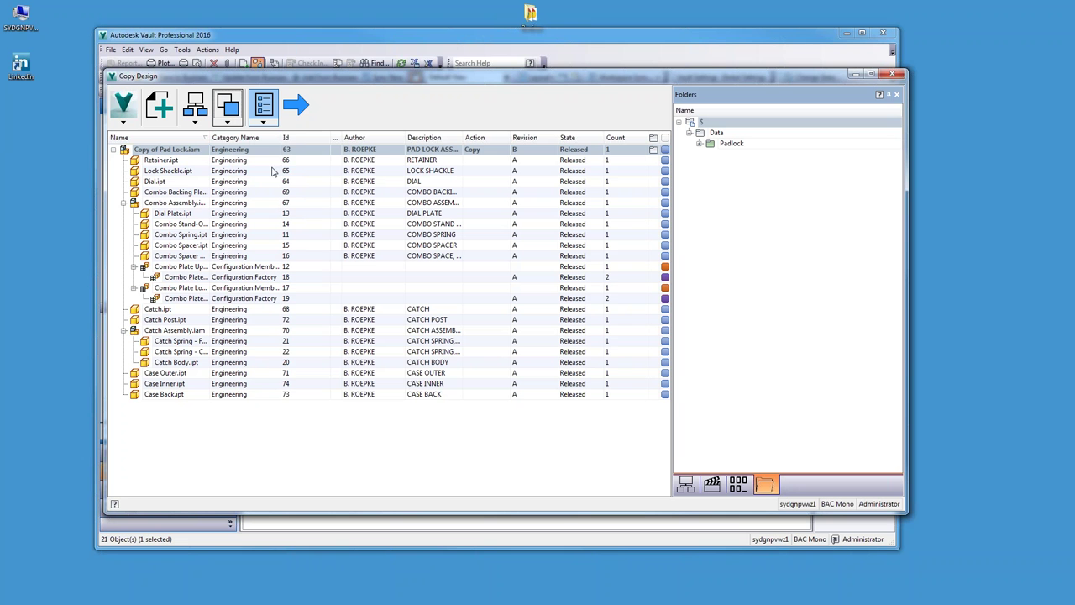
click(228, 122)
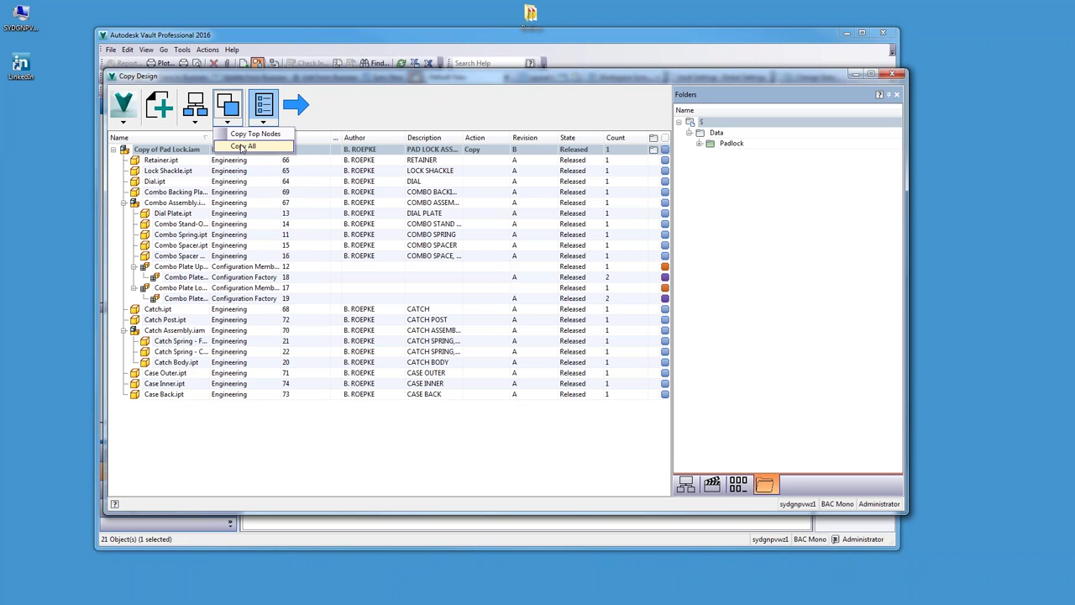
click(242, 147)
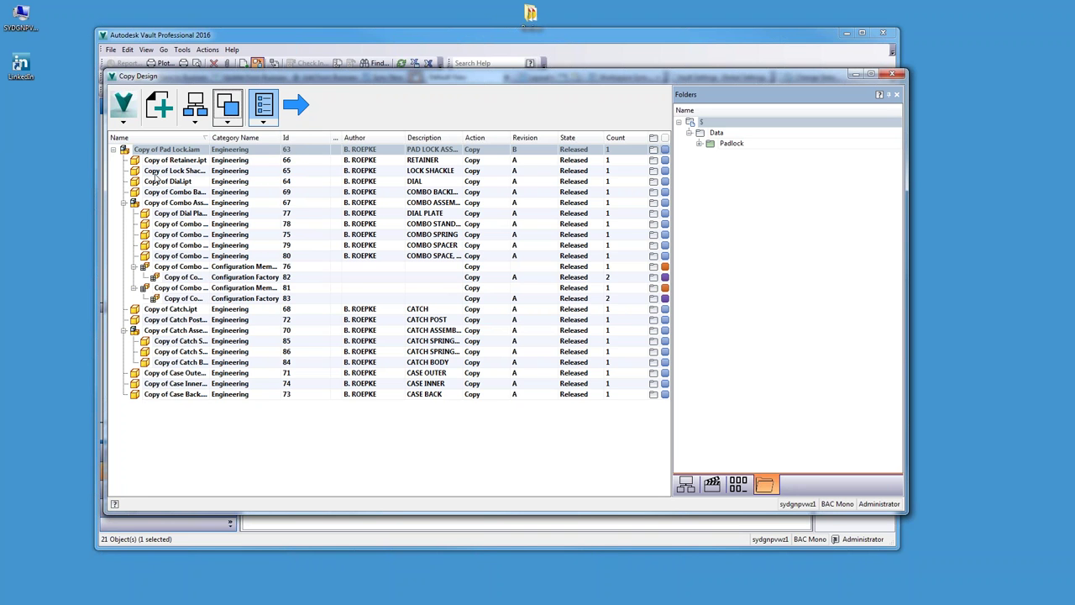
- Review the renamed 'Copy of' files, then set the whole tree to Reuse Branch
click(227, 123)
click(227, 122)
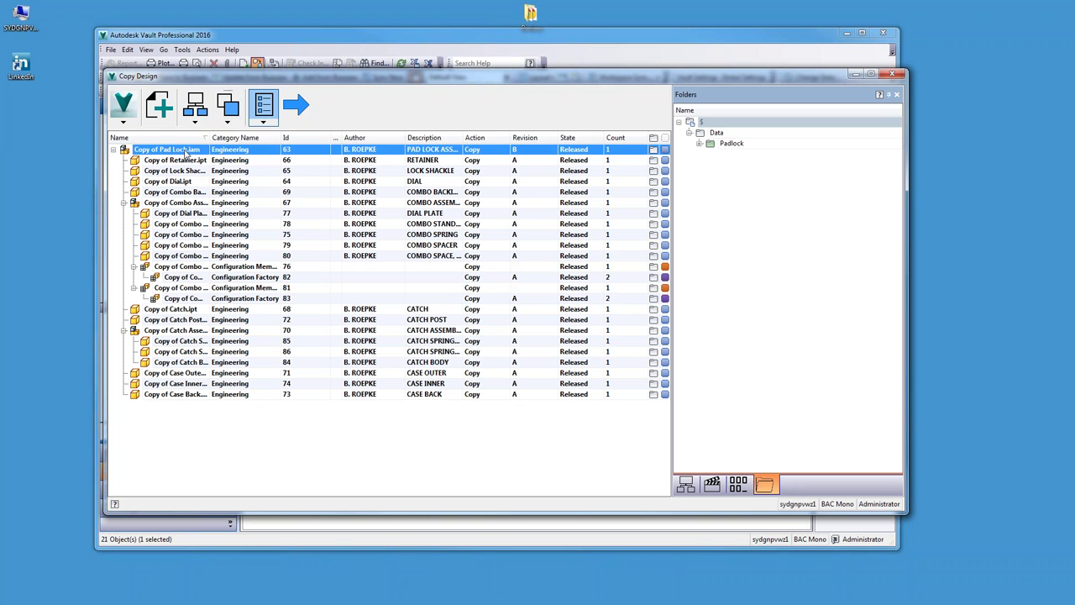
click(227, 122)
click(235, 136)
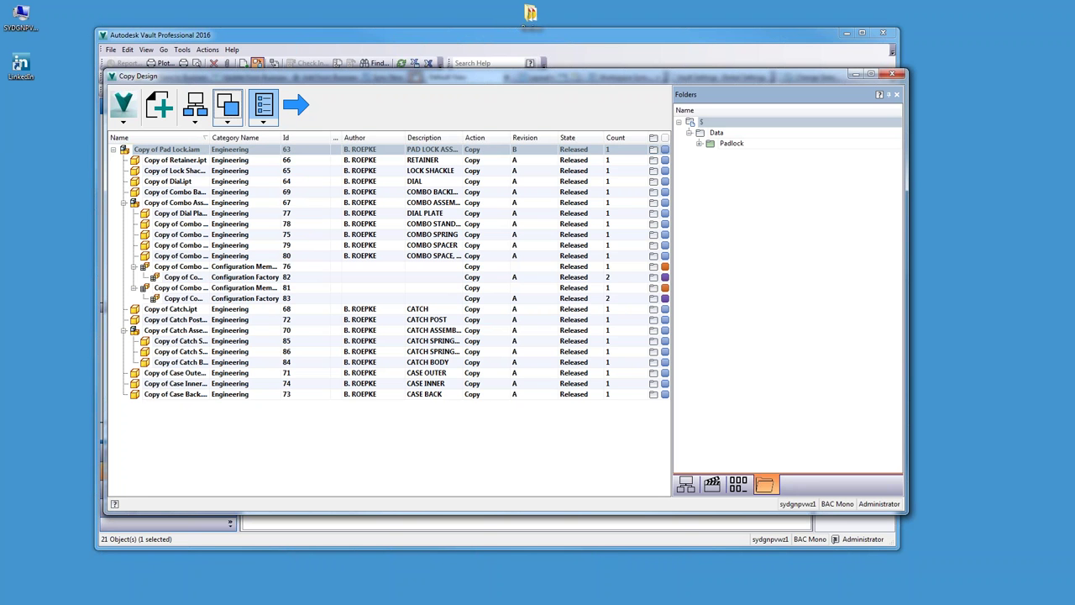
click(229, 154)
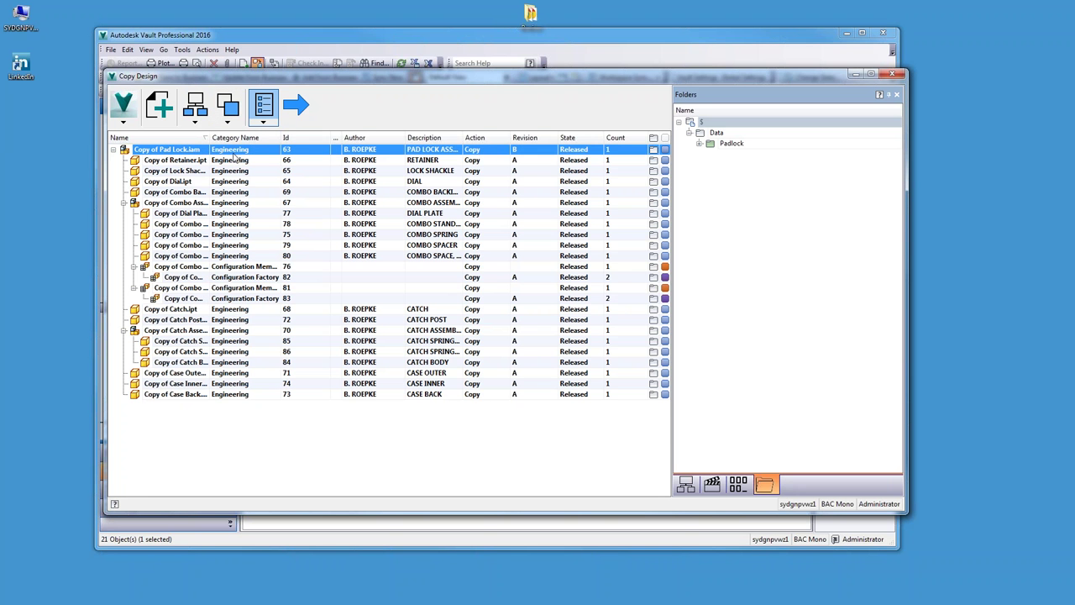
click(238, 399)
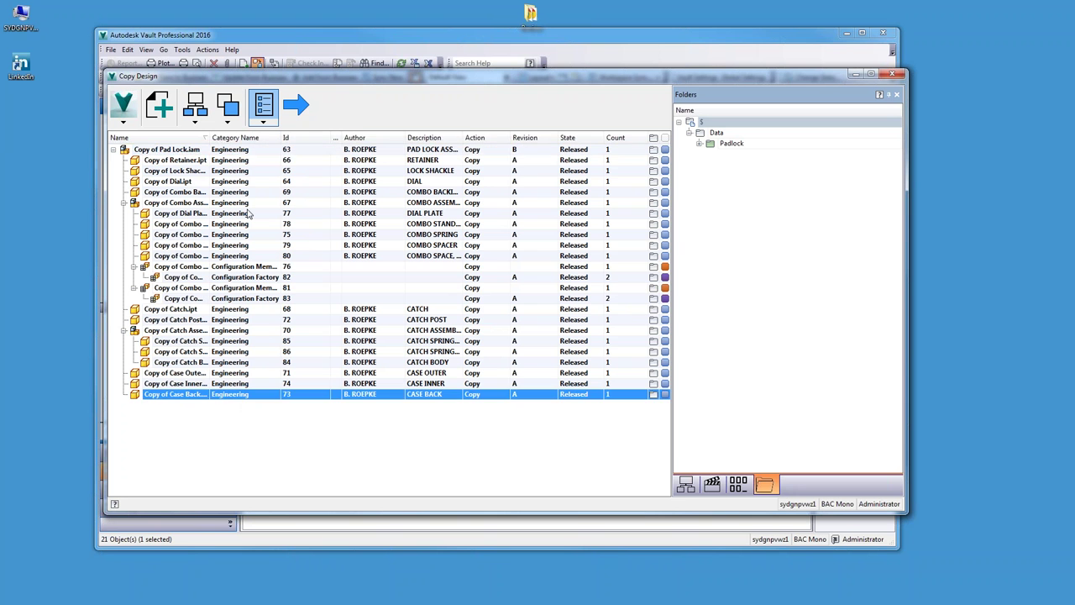
click(242, 152)
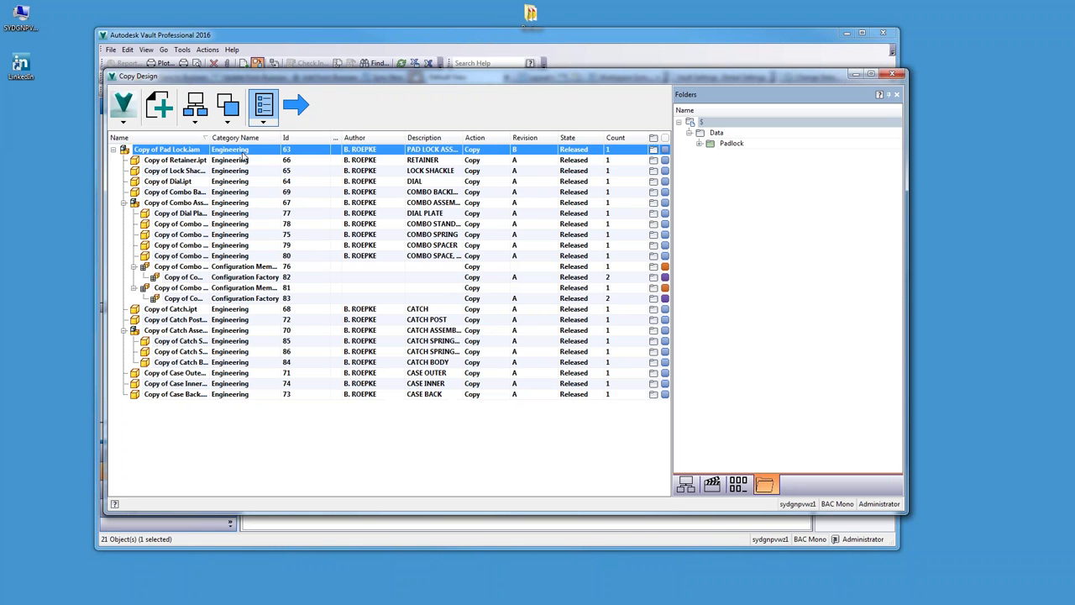
click(232, 398)
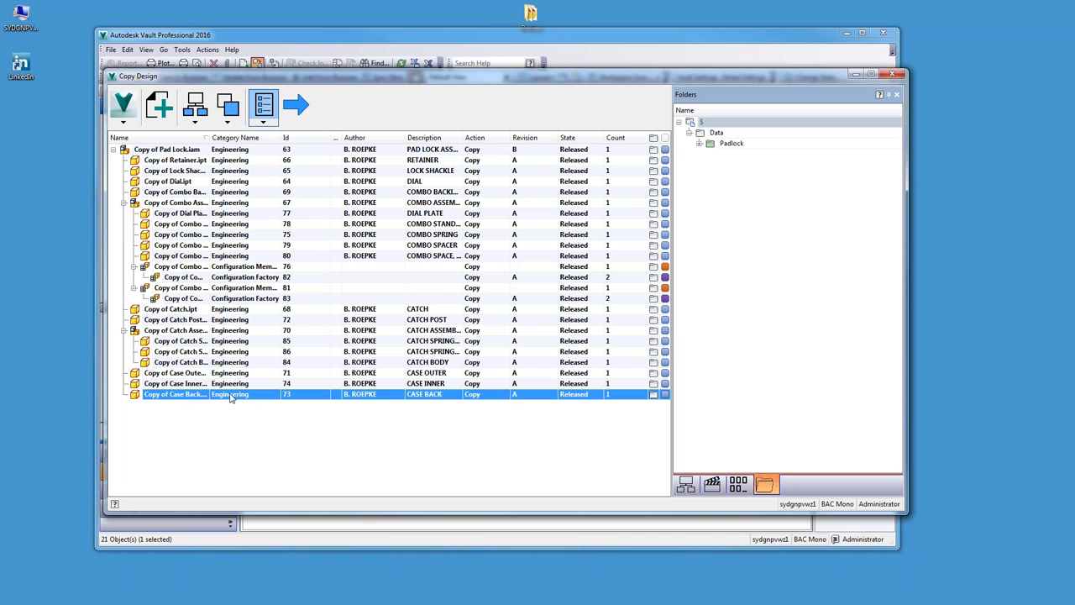
click(251, 301)
click(254, 245)
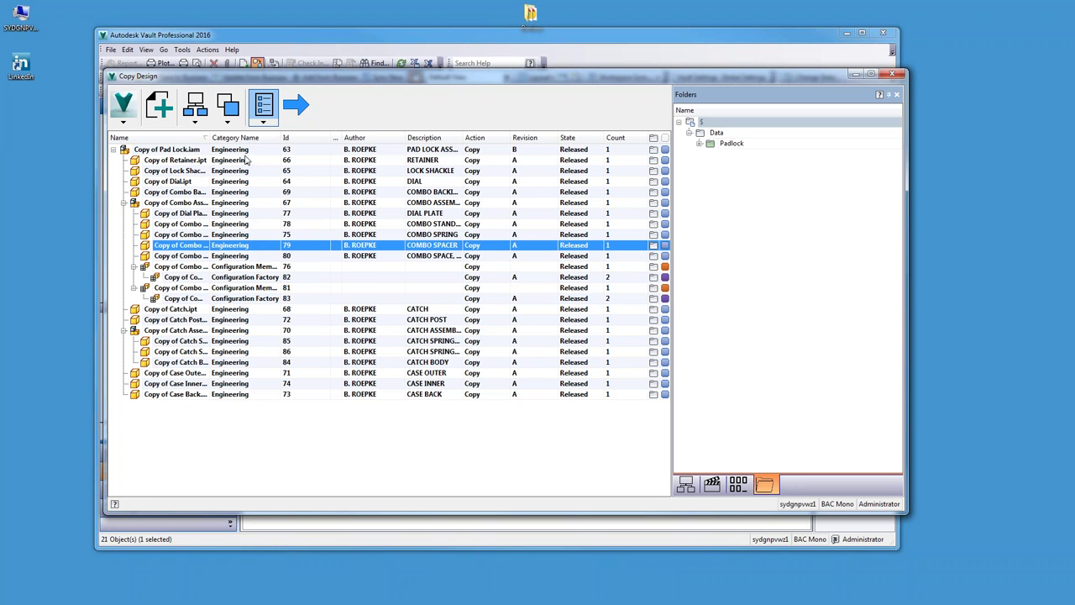
right_click(245, 156)
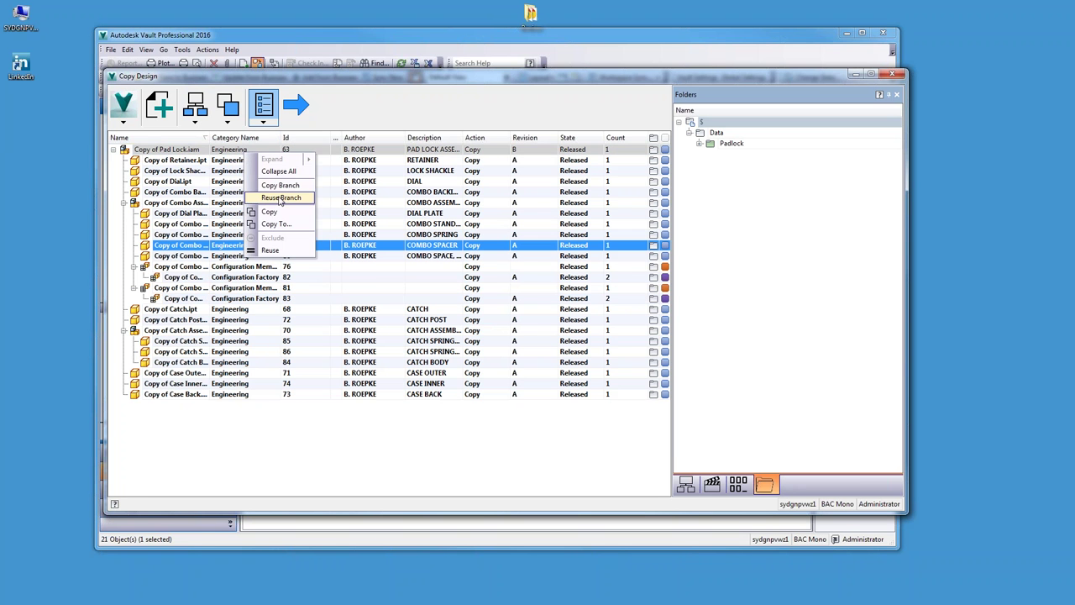
click(280, 198)
- Expand the Catch and Combo assemblies and set the Combo Spacer Notch part to Copy
click(113, 150)
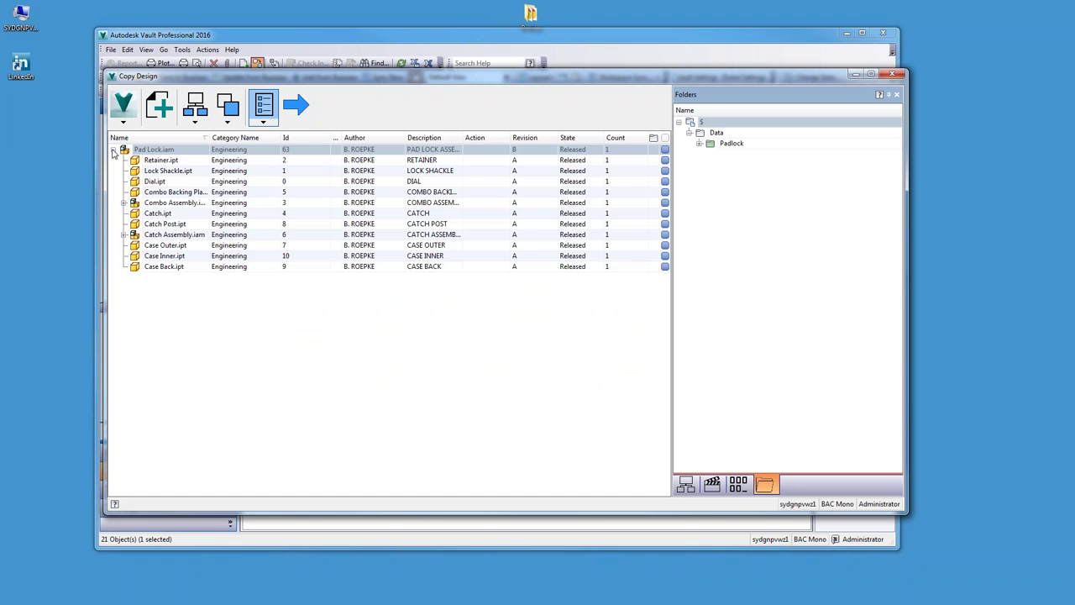
click(123, 234)
click(123, 203)
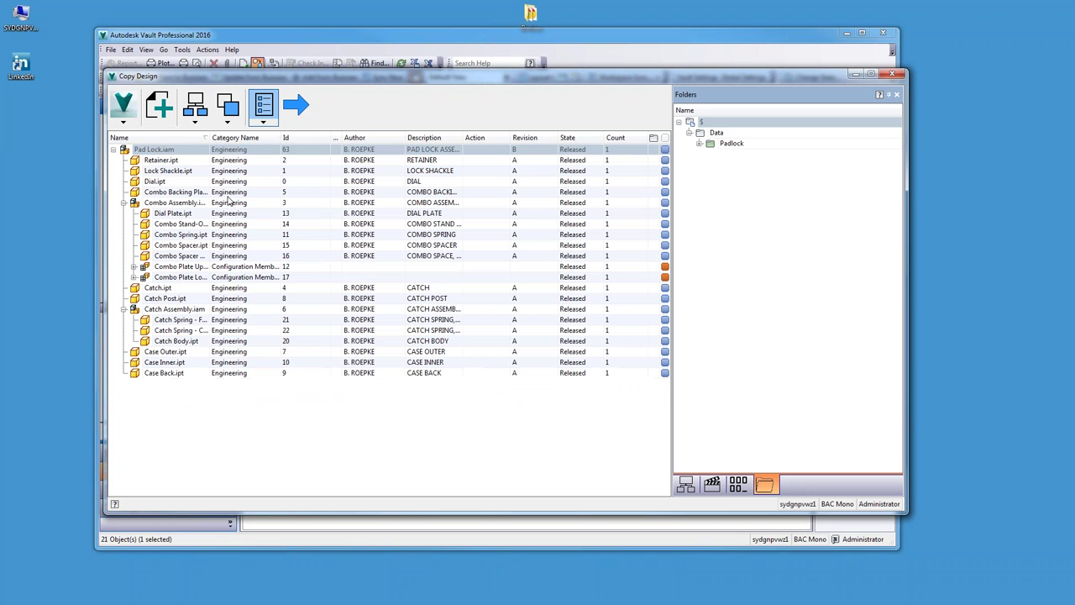
right_click(196, 256)
click(220, 263)
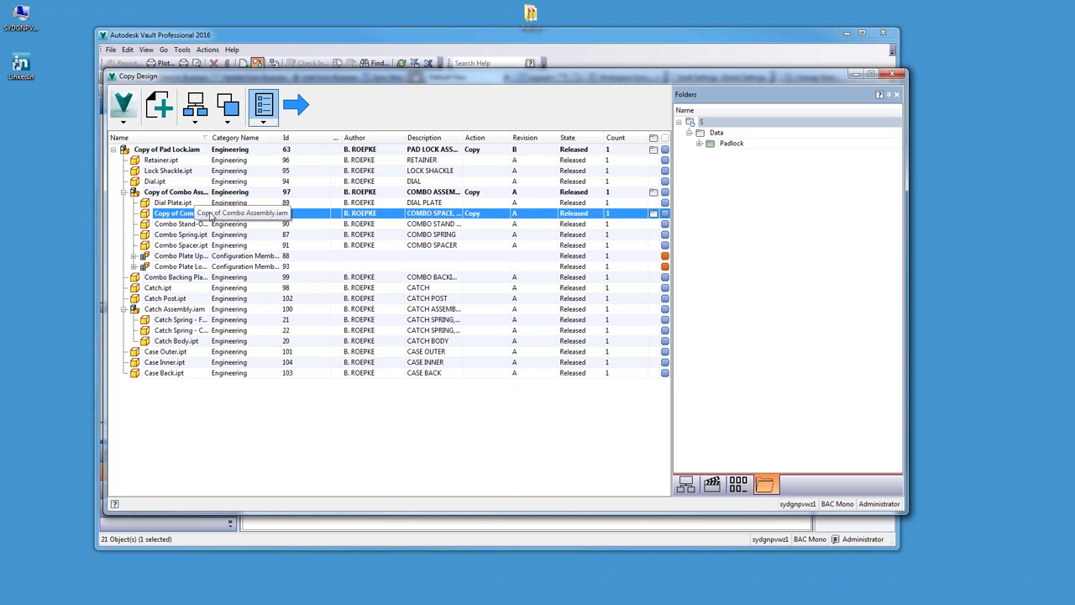
- Widen the Name column to show full 'Copy of' names and list the rule sets
click(189, 193)
click(181, 151)
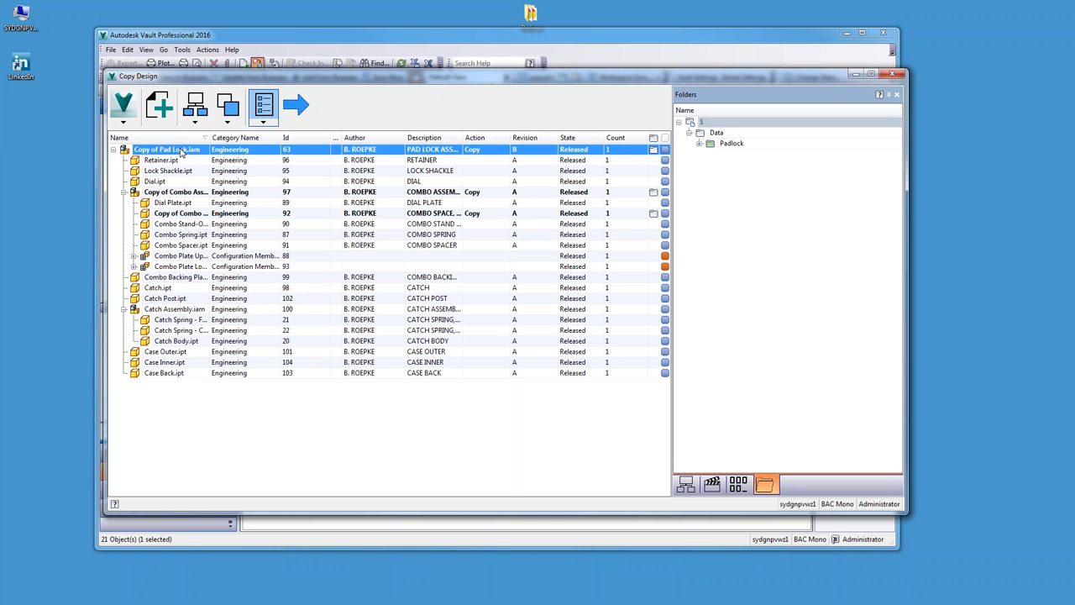
drag(210, 139, 251, 140)
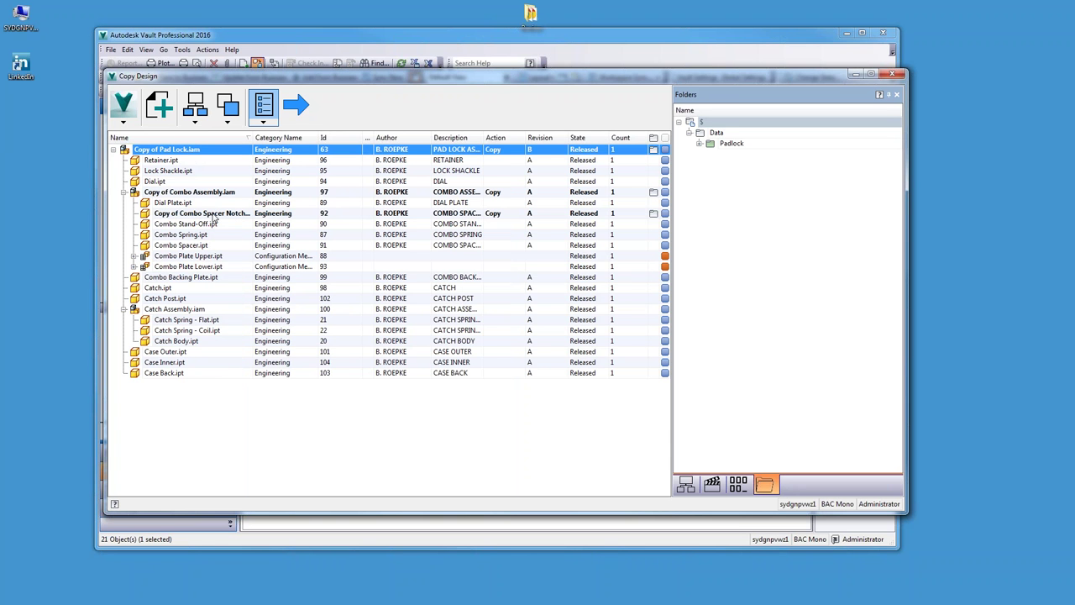
click(263, 124)
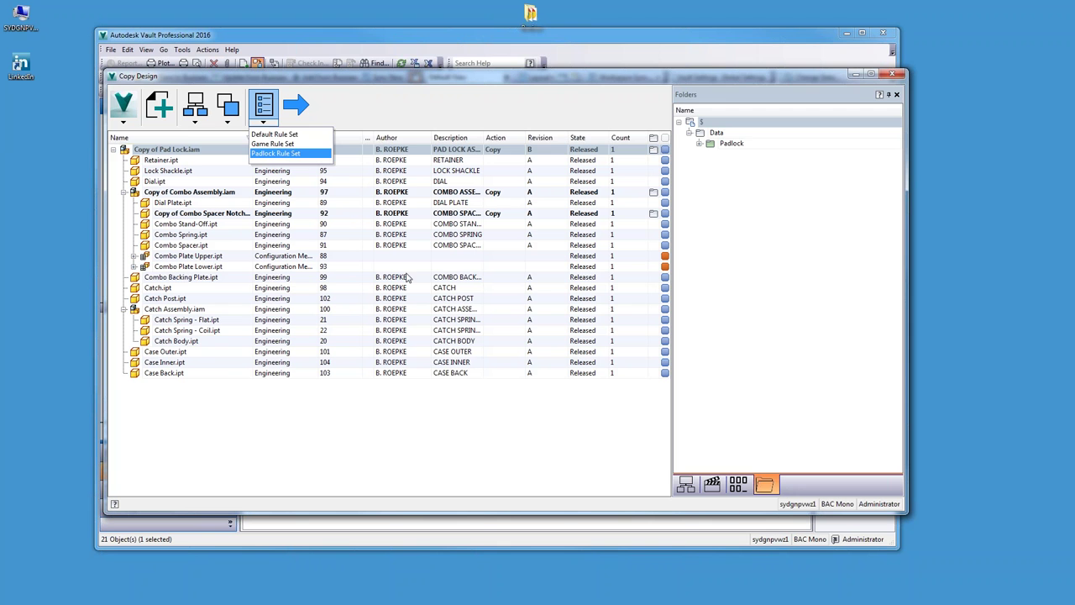
- Review the Where Used and Numbering details for Combo Backing Plate.ipt after closing the rule set list
click(348, 212)
click(408, 277)
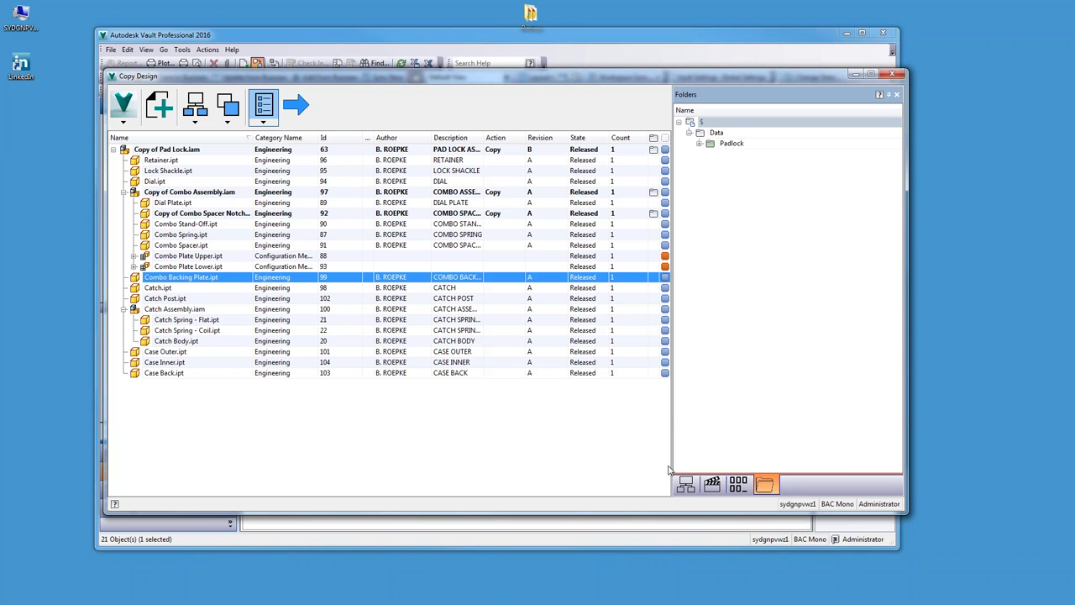
click(686, 485)
click(712, 485)
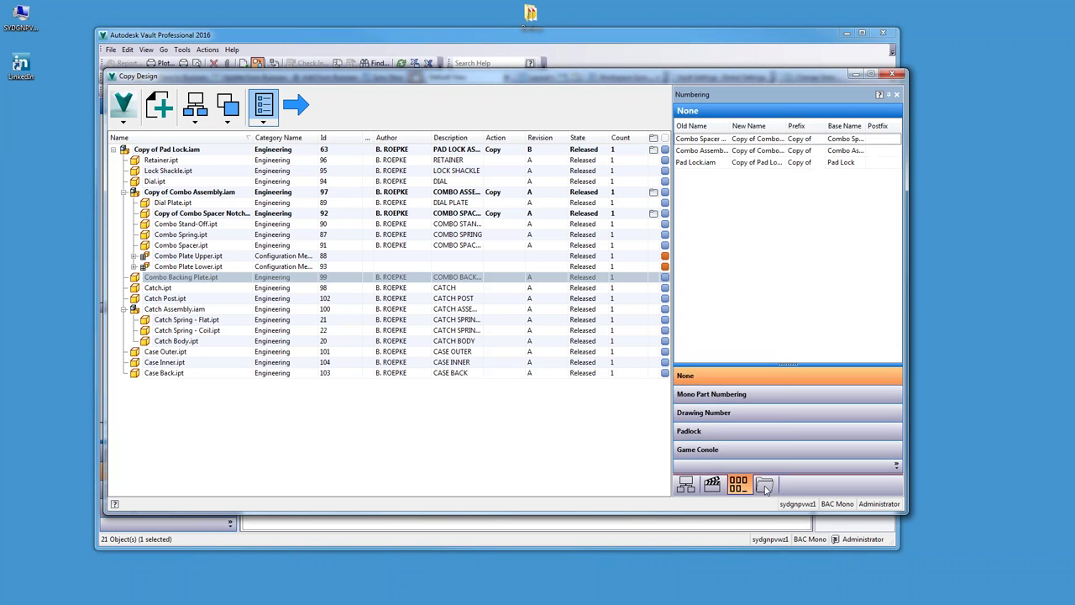
- Return to the Folders view, then advance the presentation to the Configuration Settings slide
click(765, 485)
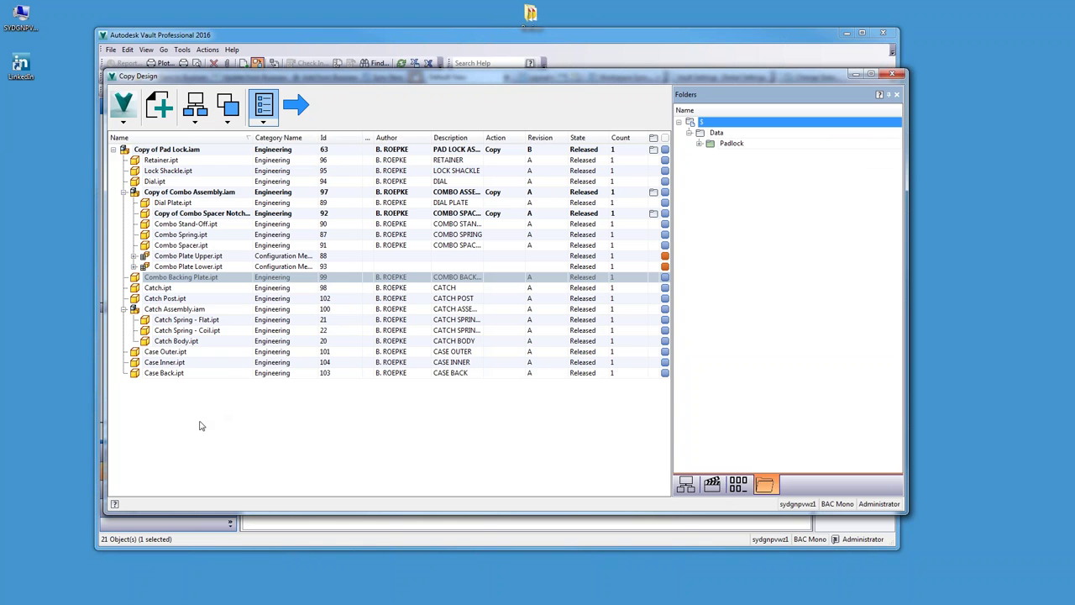
click(8, 415)
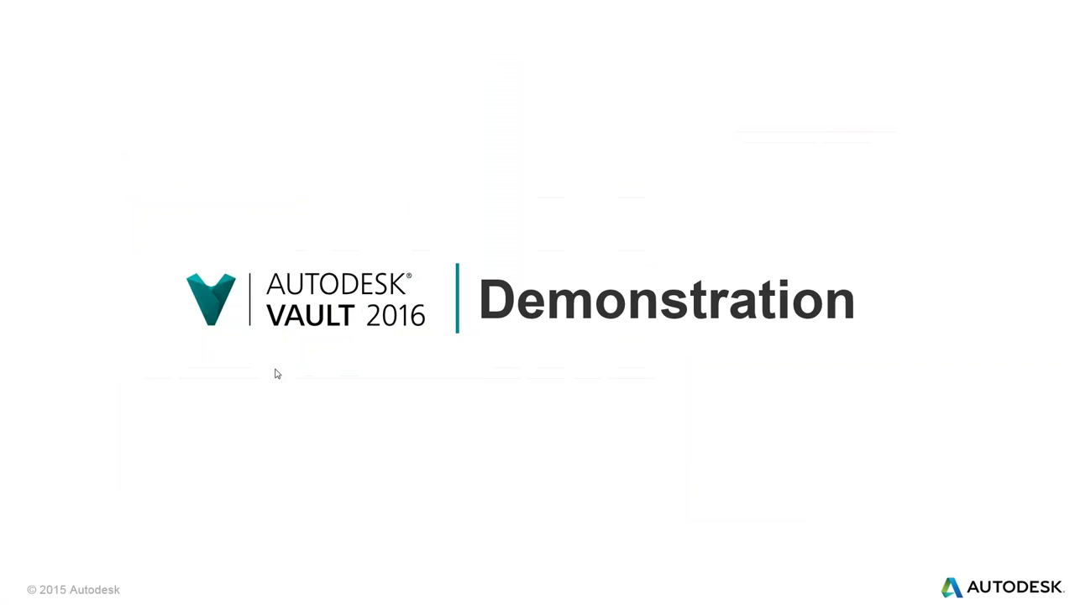
click(291, 380)
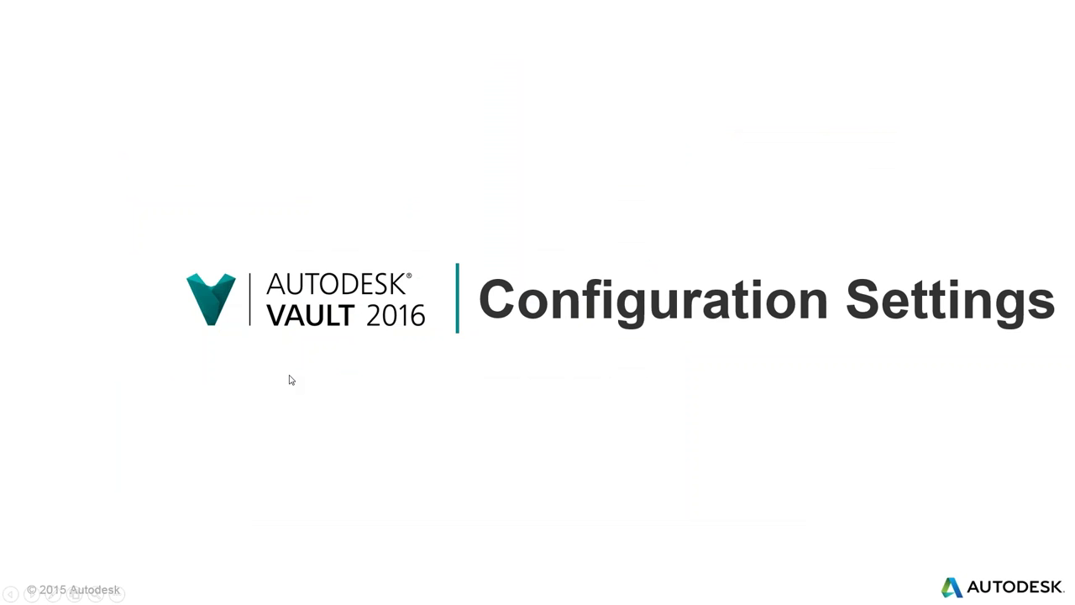
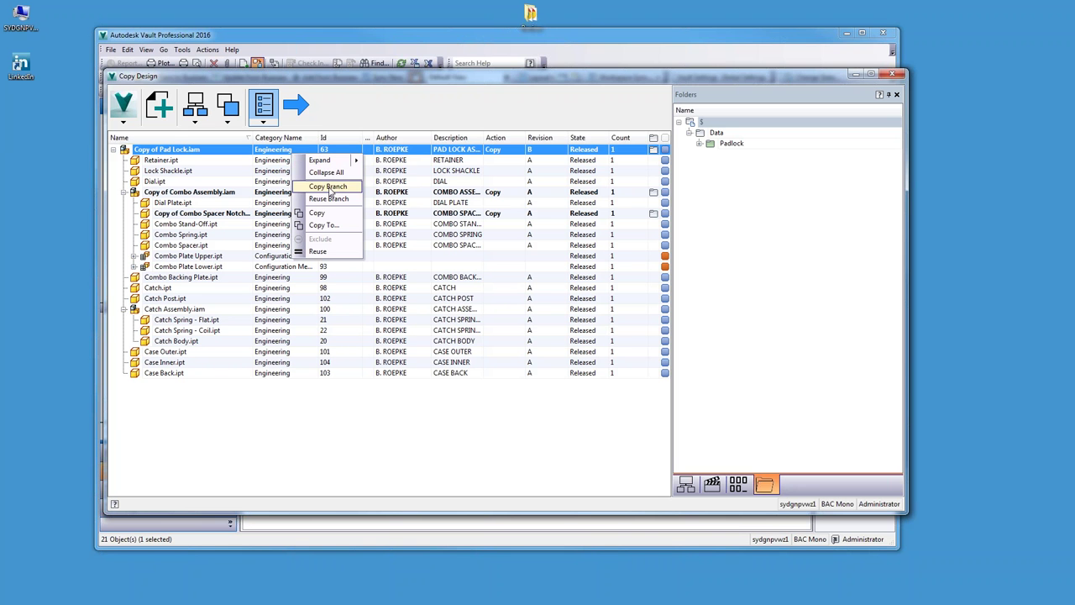
- Set the top-level Pad Lock assembly to Copy
click(327, 227)
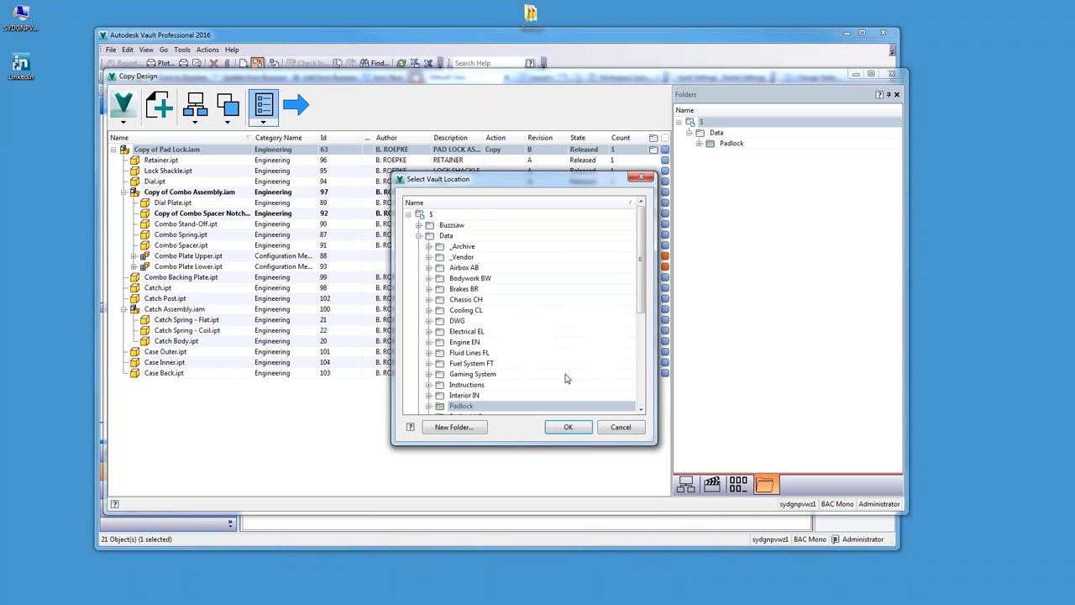
click(621, 426)
right_click(339, 155)
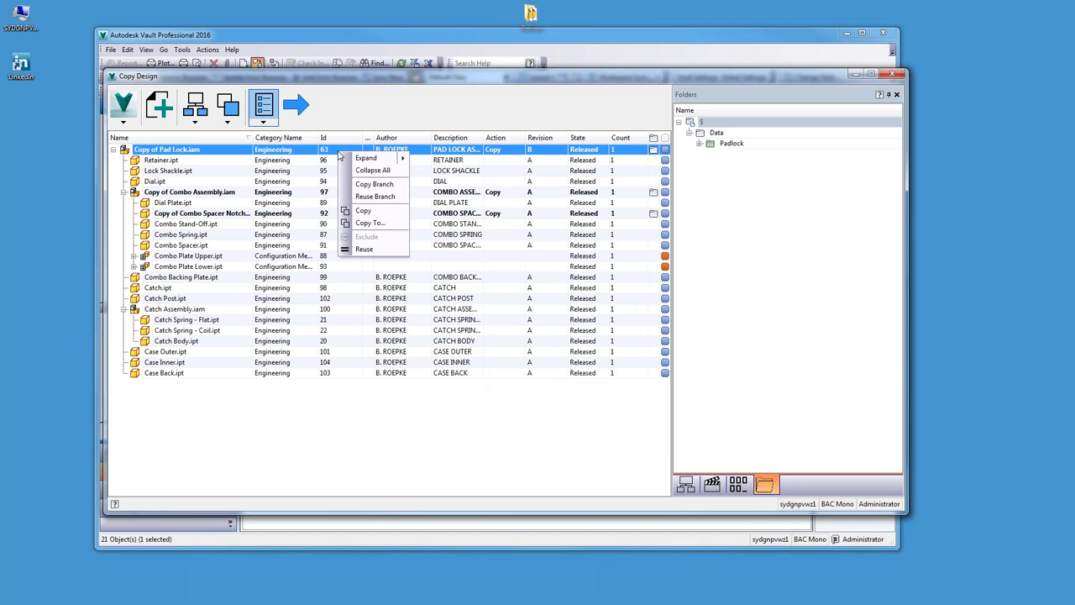
click(364, 211)
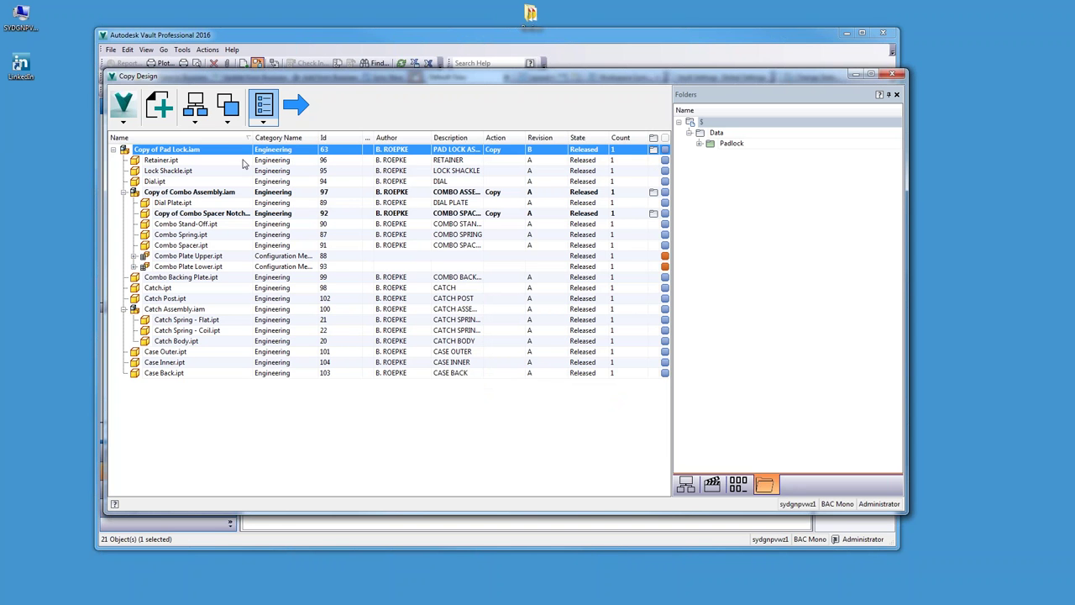
click(114, 149)
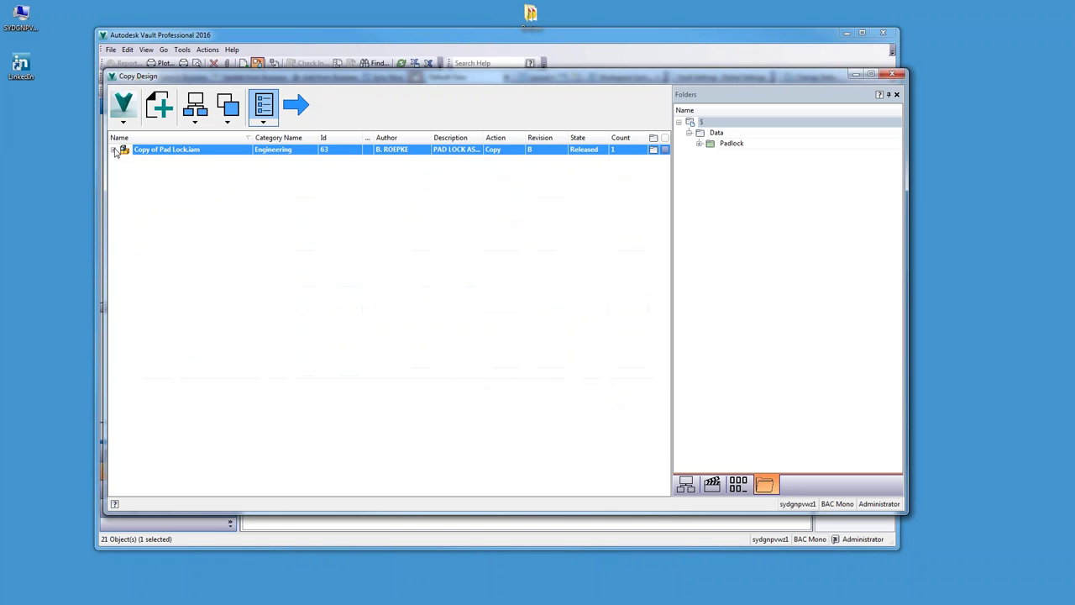
click(113, 149)
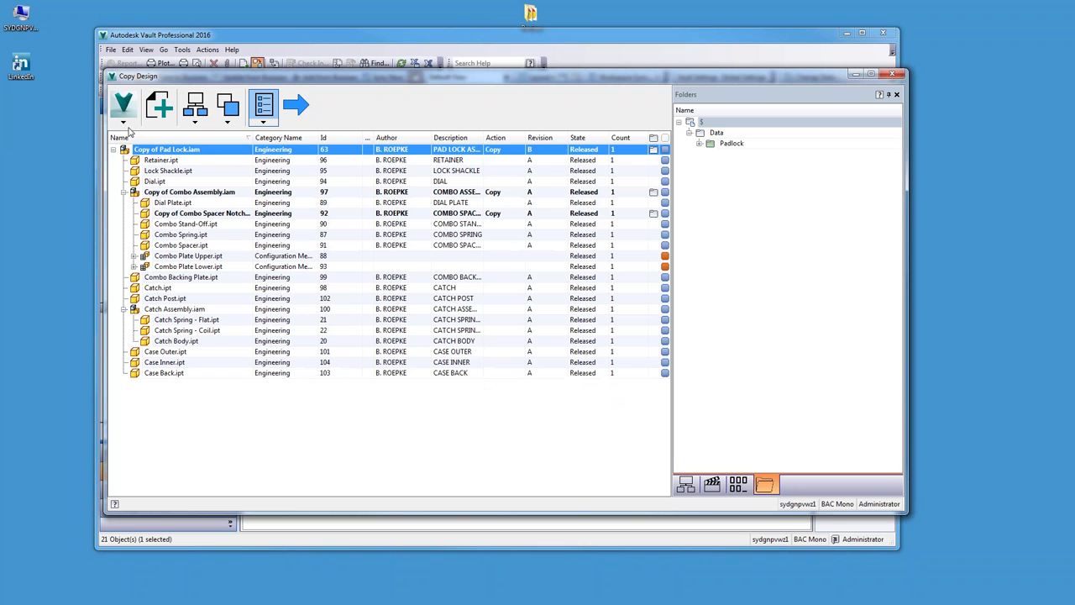
- Apply Copy All to every component and add the related .idw drawings to the copy set
click(195, 122)
click(227, 122)
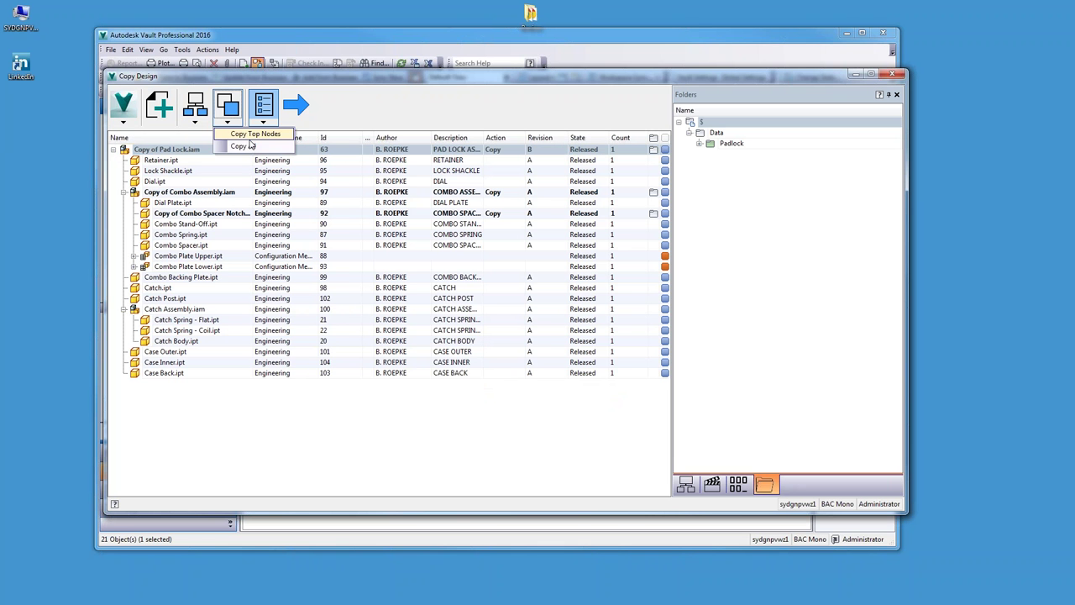
click(245, 143)
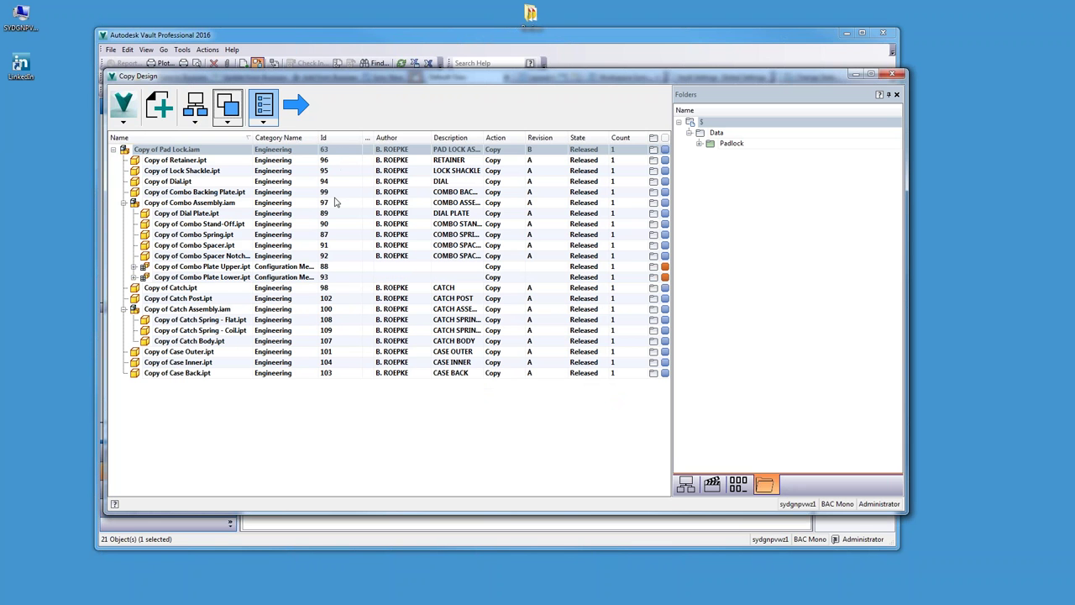
click(123, 117)
click(136, 150)
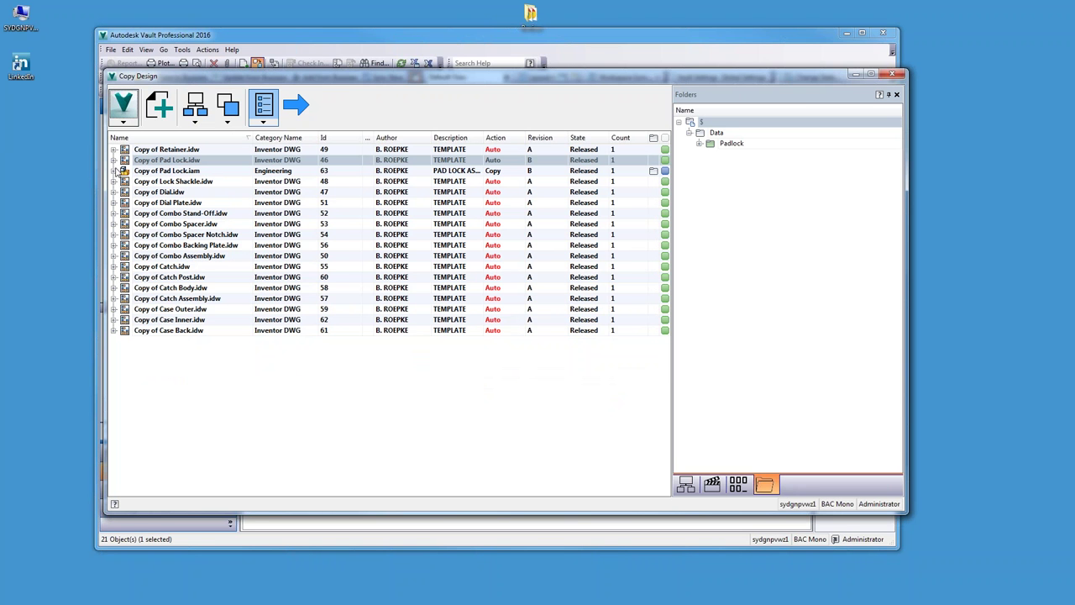
- Expand Copy of Pad Lock.iam, Copy of Combo Assembly.iam and Copy of Catch Assembly.iam to list their parts
click(118, 172)
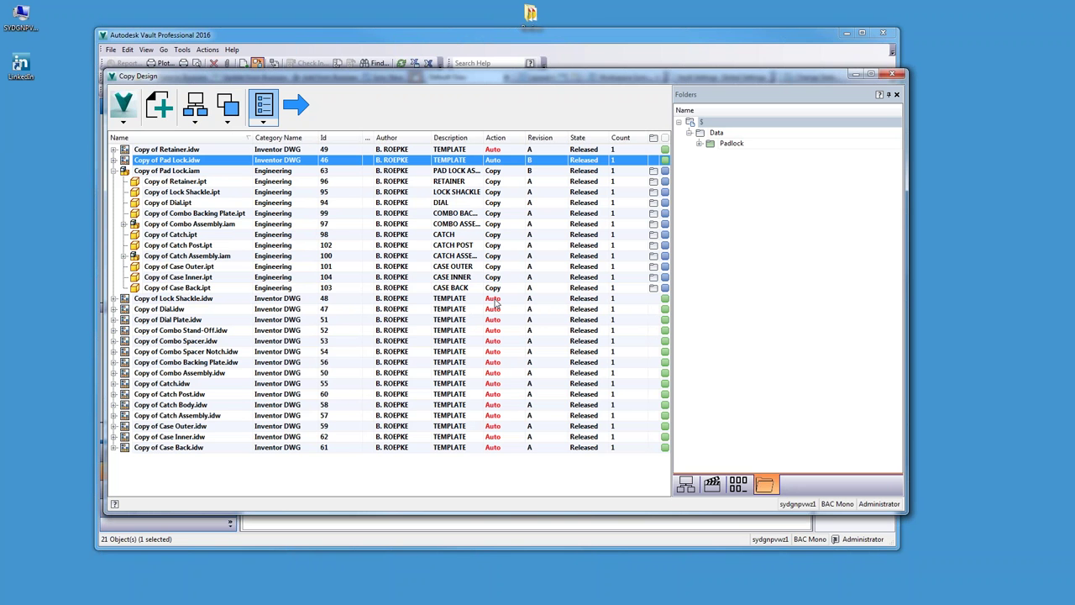
click(123, 224)
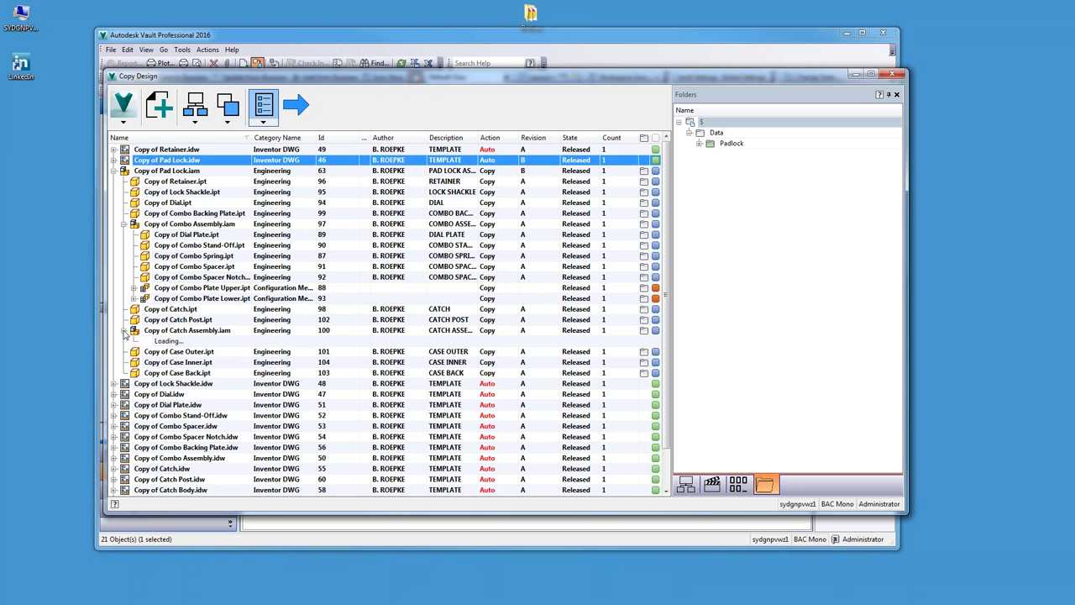
click(124, 330)
- Send Copy of Pad Lock.iam to the Padlock V2 folder with Copy To, then check it there
right_click(191, 171)
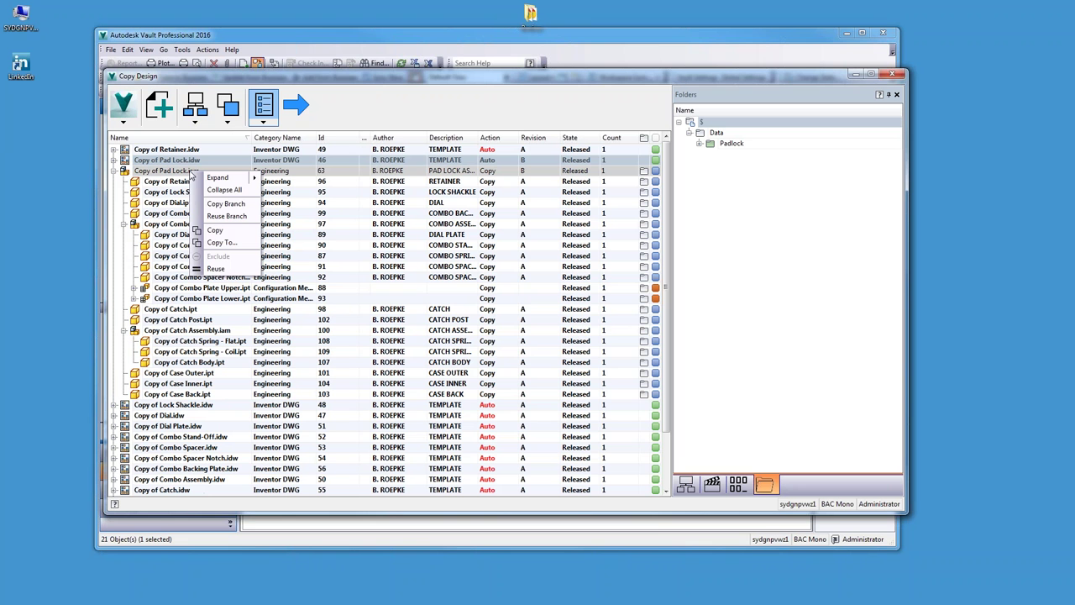
click(222, 242)
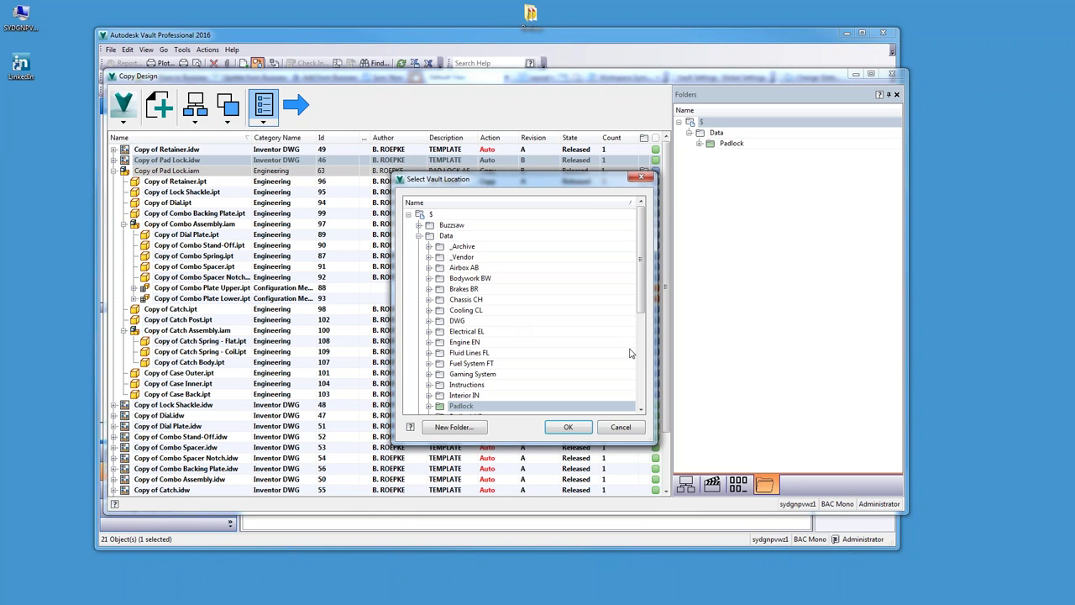
scroll(458, 373, down, 2)
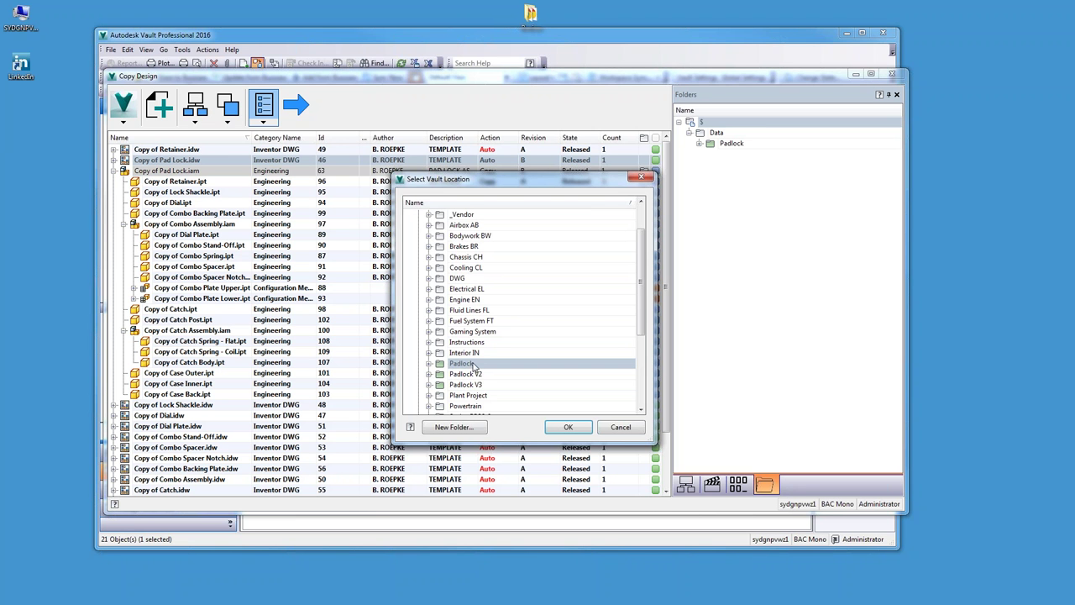
click(470, 374)
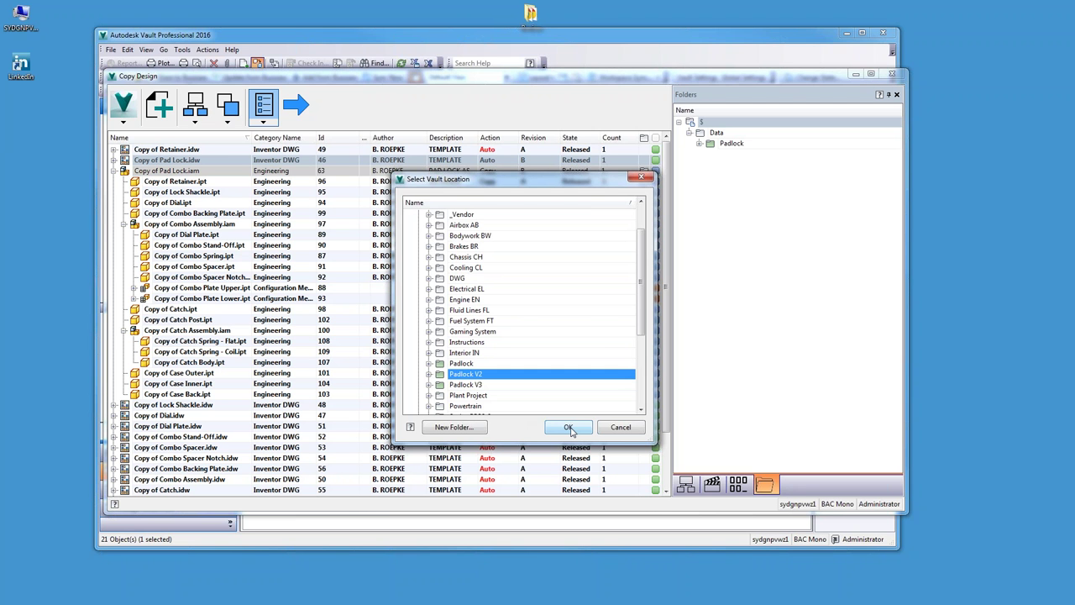
click(569, 428)
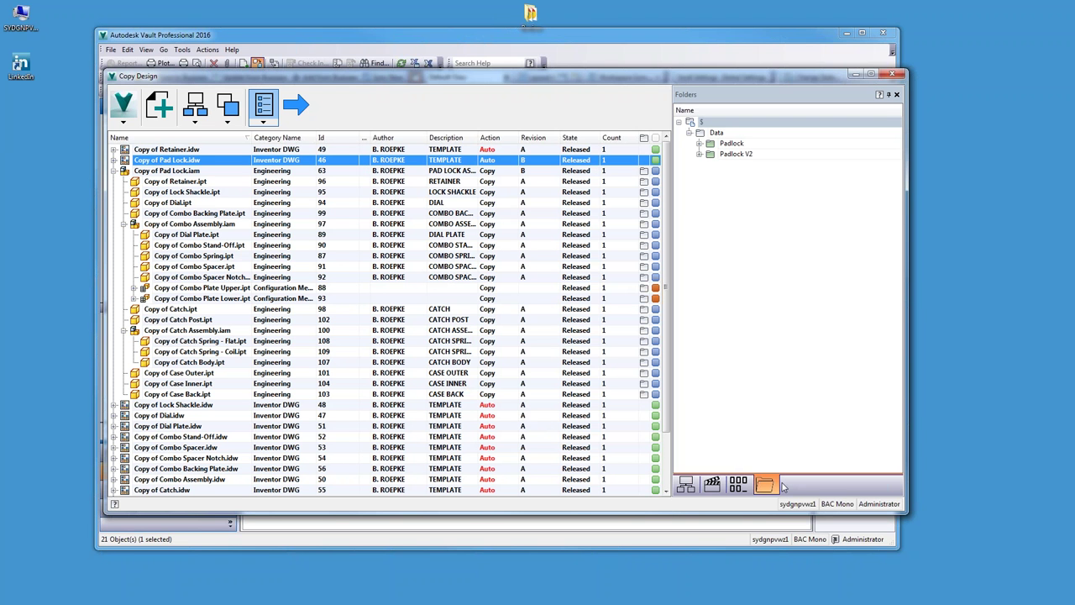
click(700, 155)
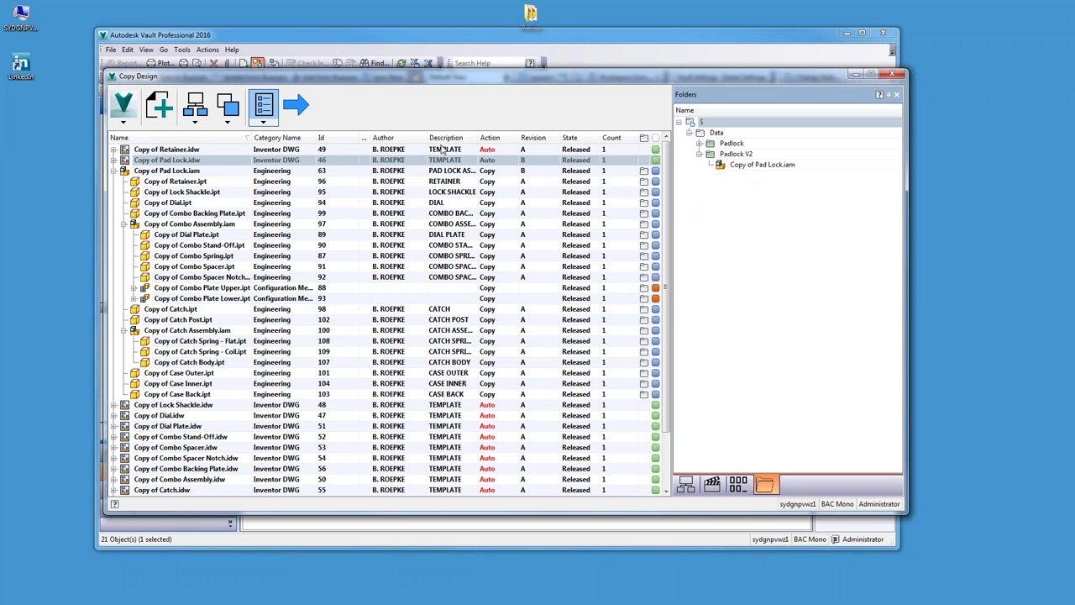
click(334, 171)
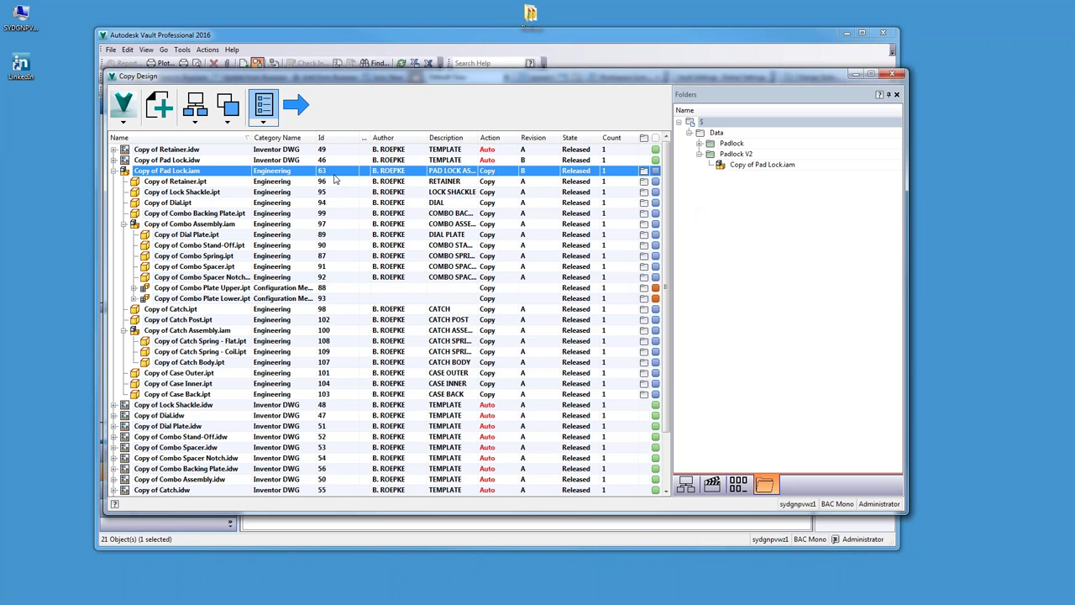
- Reconfirm Padlock V2 as the Copy To destination for Copy of Pad Lock.iam
right_click(335, 178)
click(375, 246)
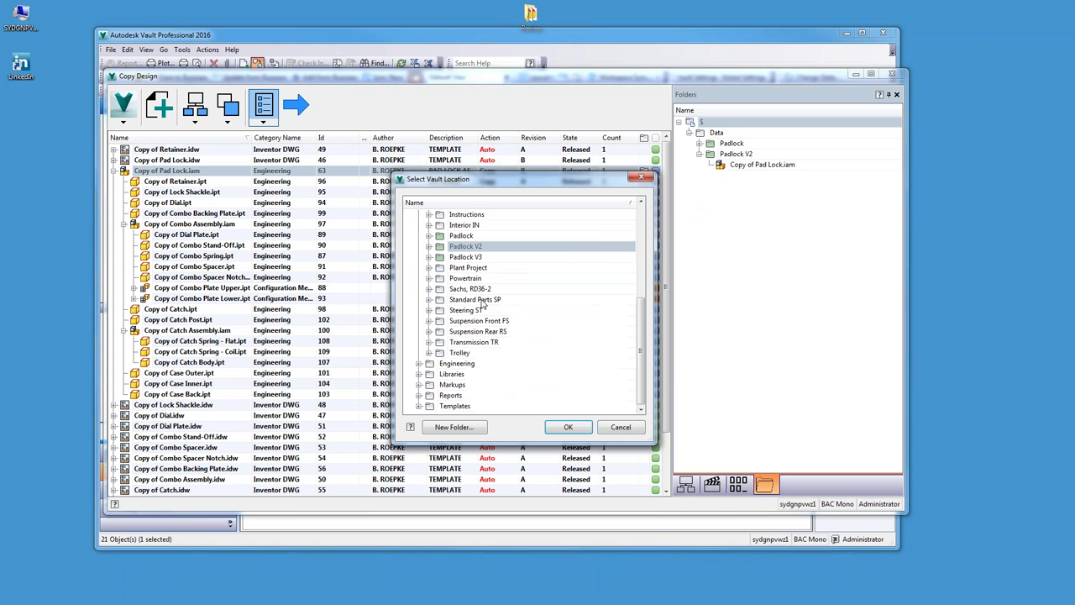
click(568, 427)
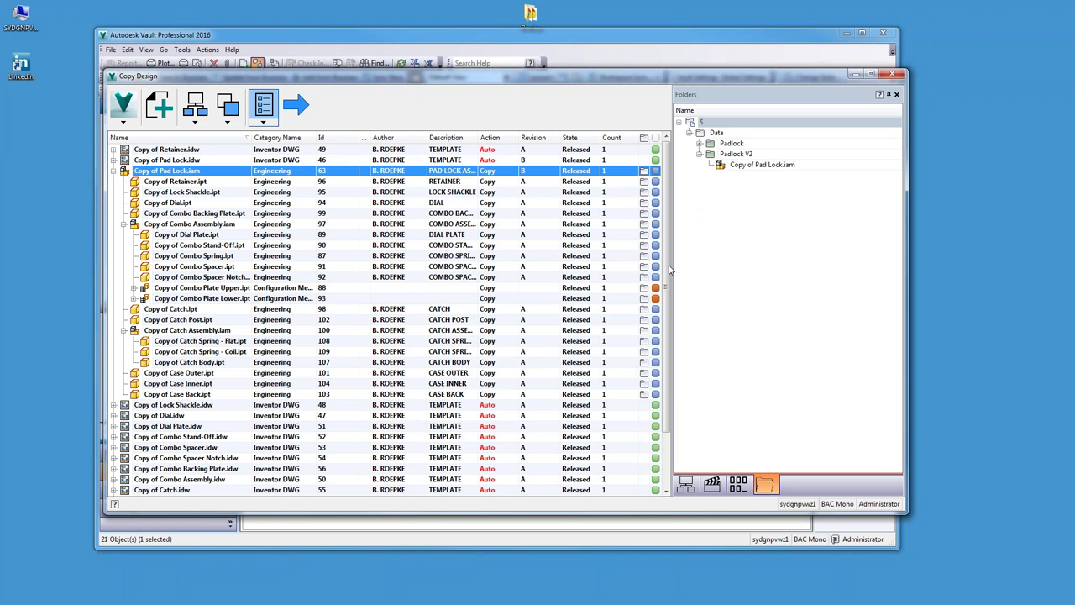
- Expand the Padlock folder, revealing the copied drawings and parts such as Copy of Dial.ipt
click(313, 152)
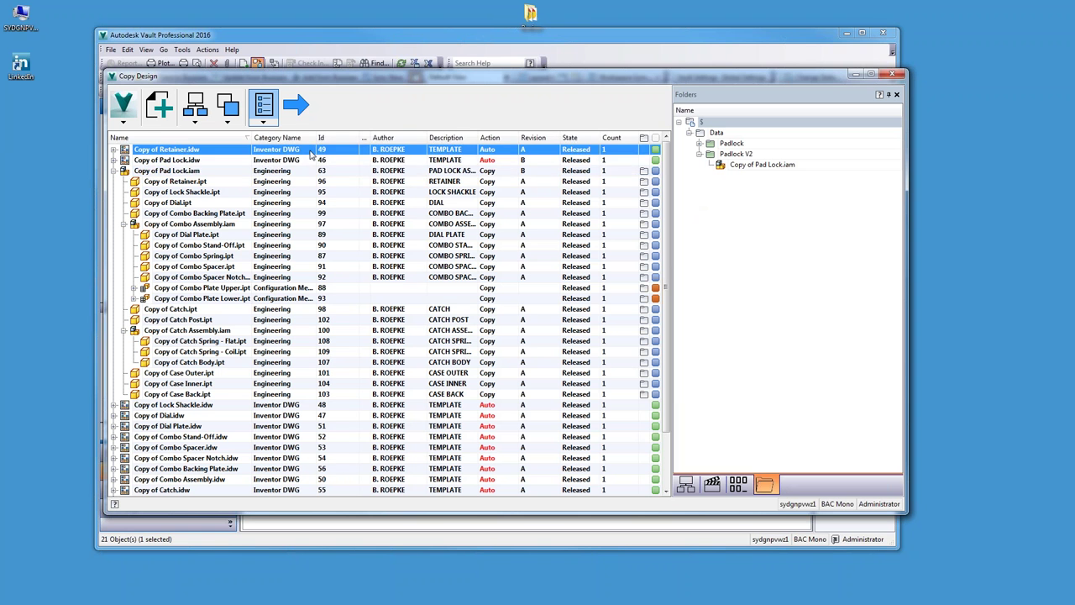
click(306, 172)
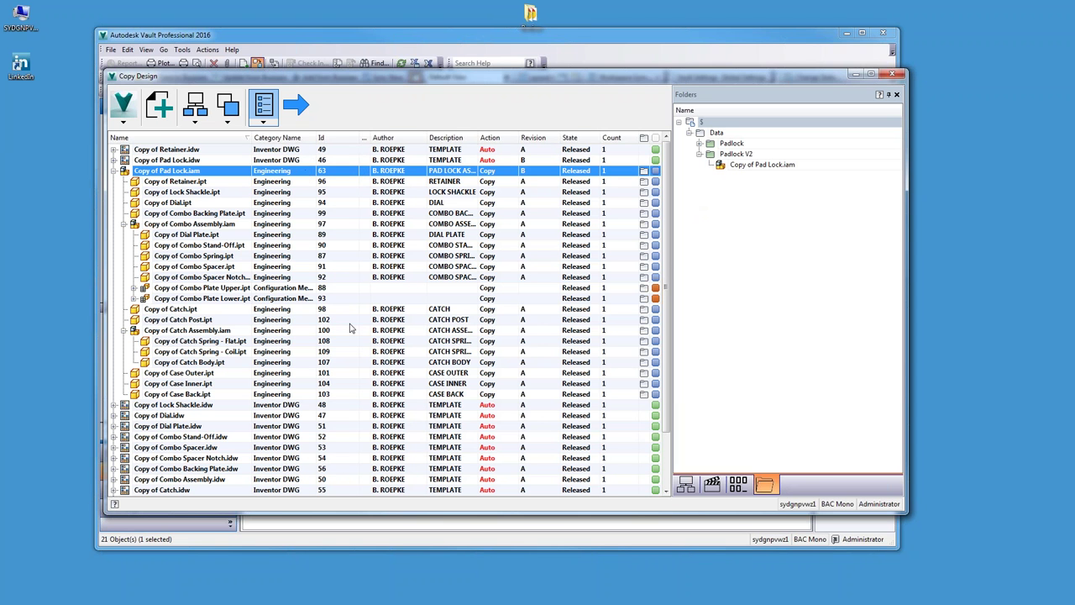
click(208, 394)
click(200, 171)
click(701, 145)
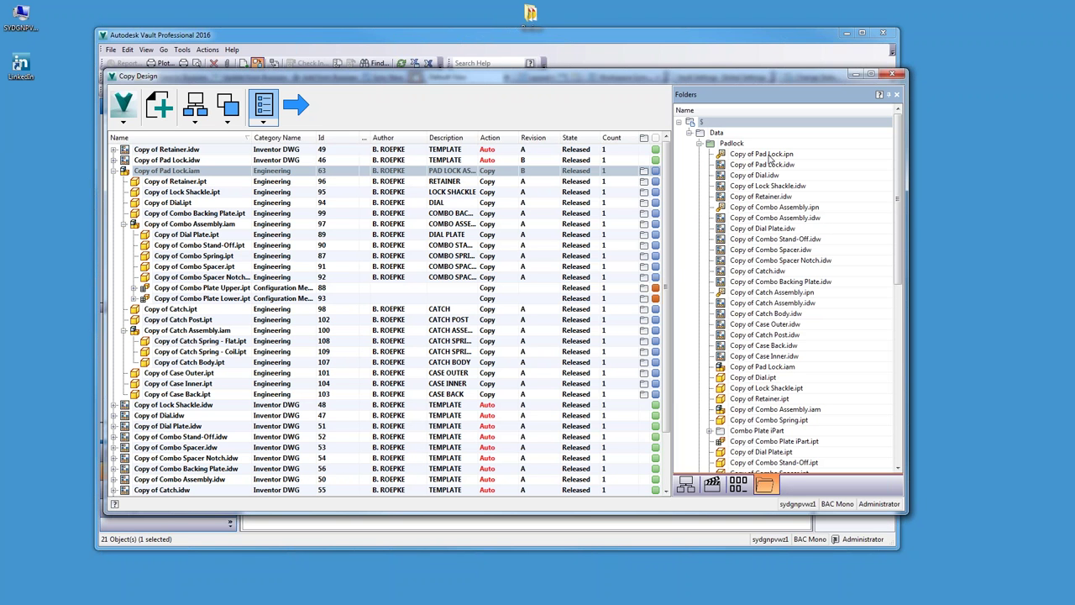
- Move Copy of Case Inner.ipt from the Padlock folder into Padlock V2
click(739, 154)
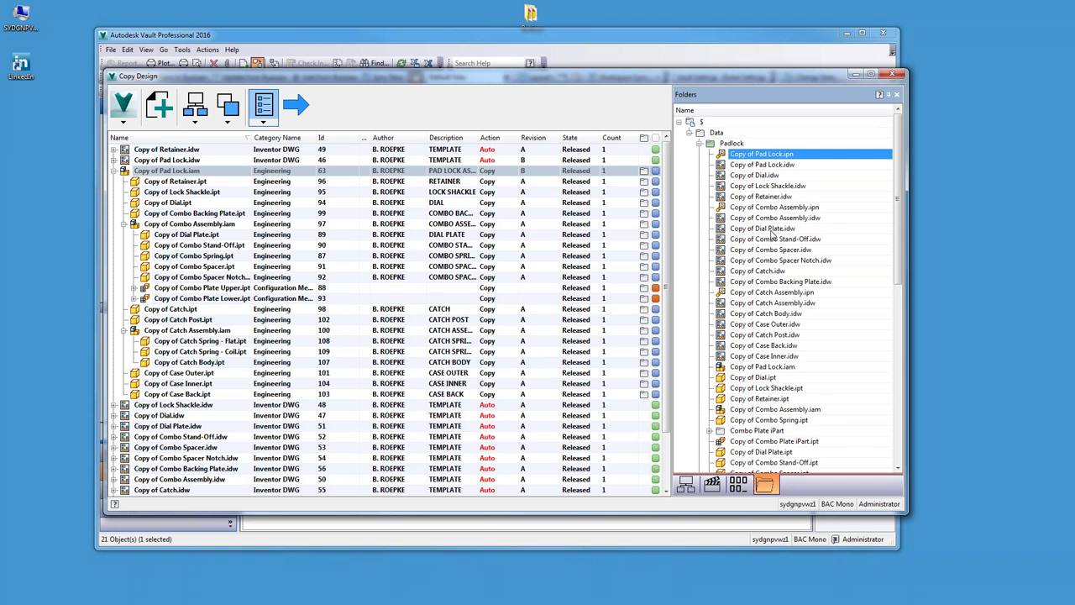
scroll(771, 236, down, 10)
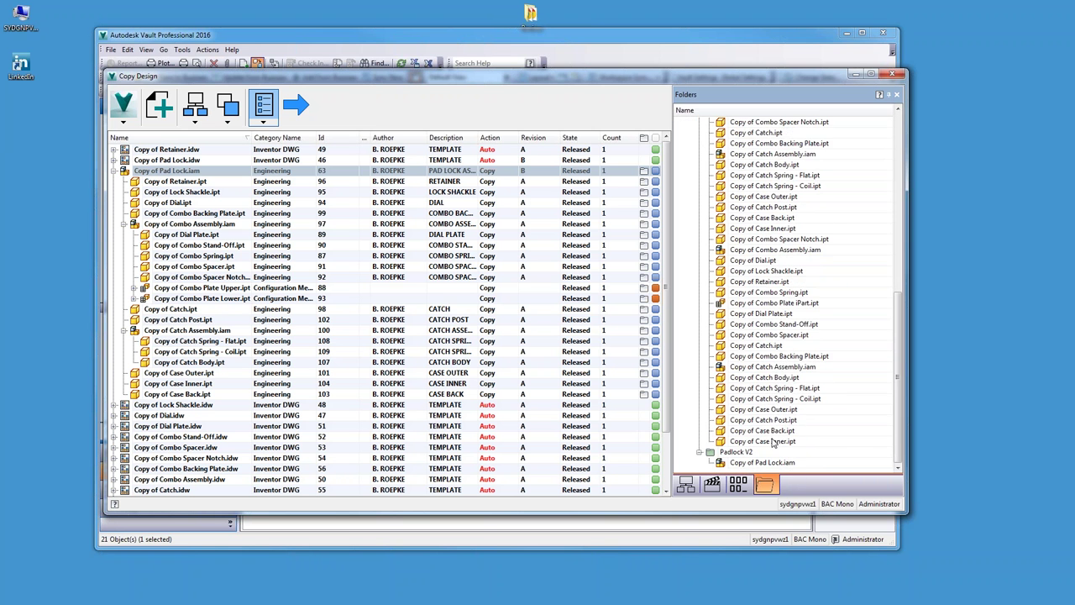
shift+click(772, 442)
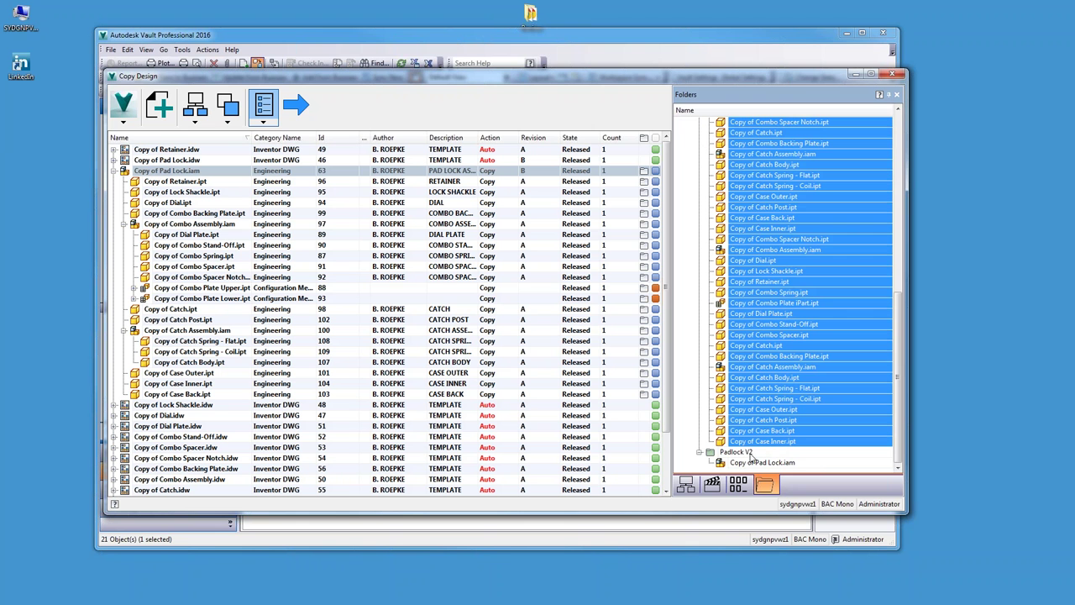
click(739, 453)
scroll(752, 412, up, 5)
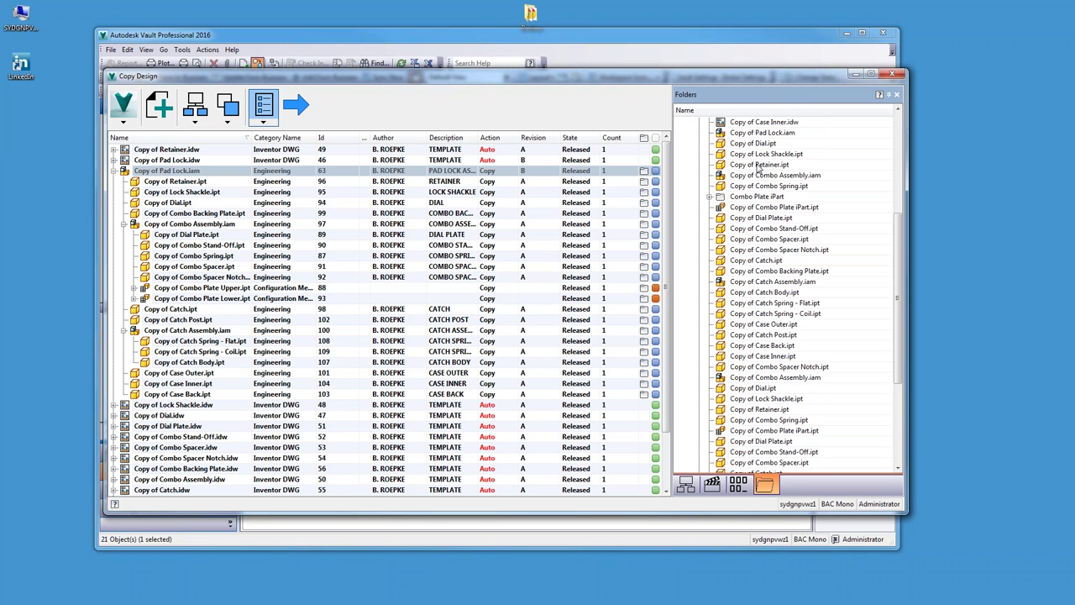
scroll(736, 218, up, 3)
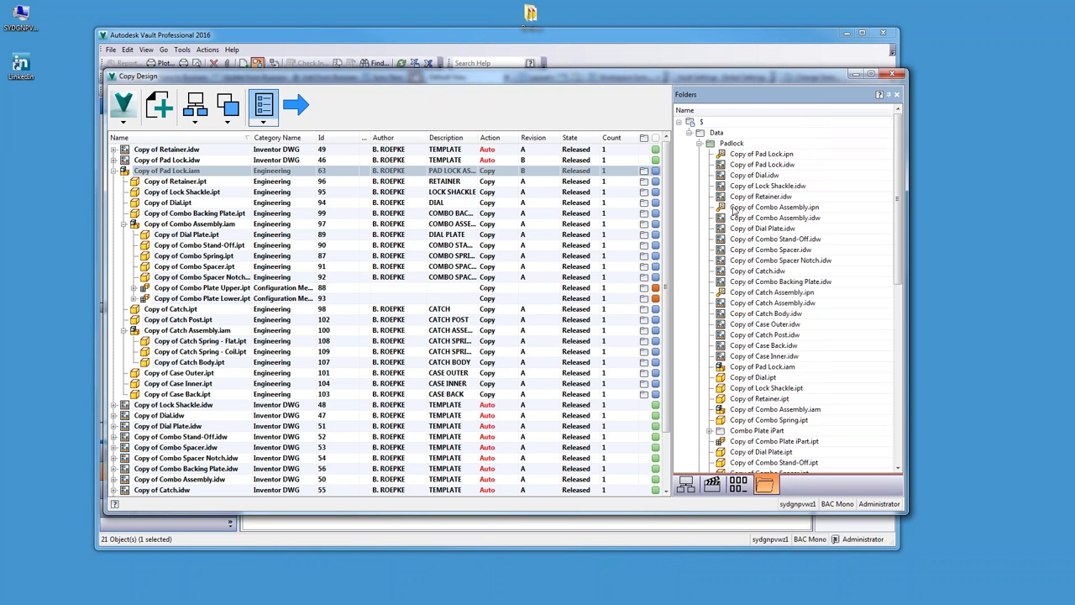
click(730, 148)
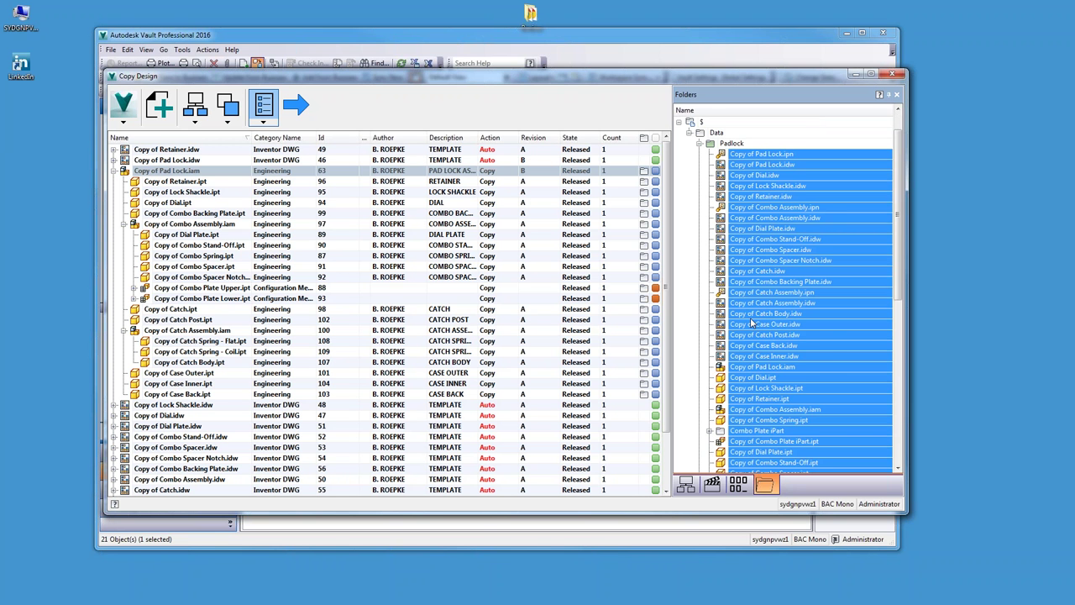
scroll(753, 356, down, 10)
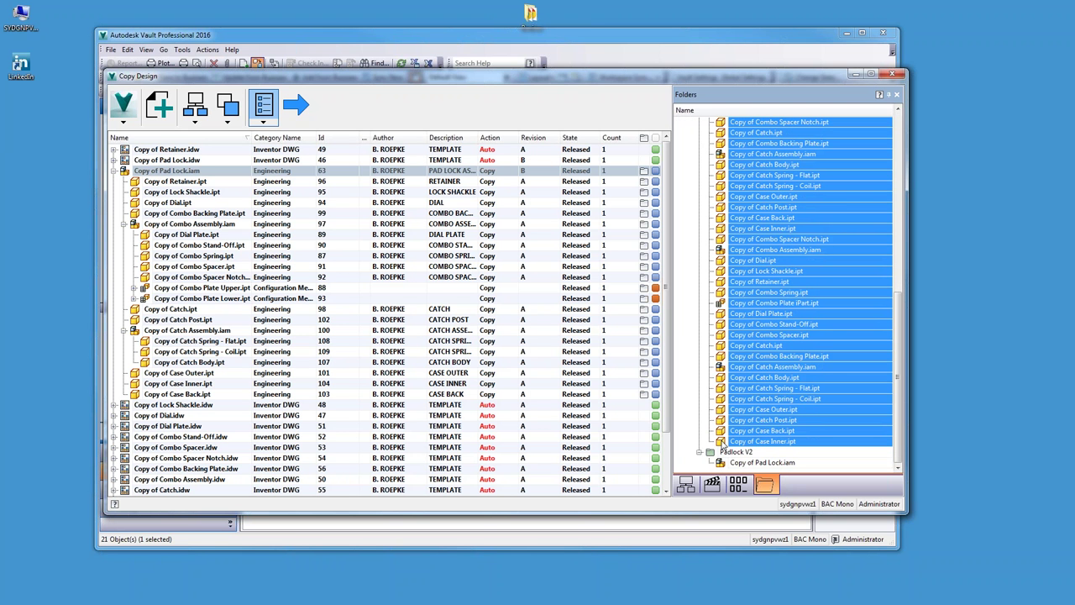
click(743, 441)
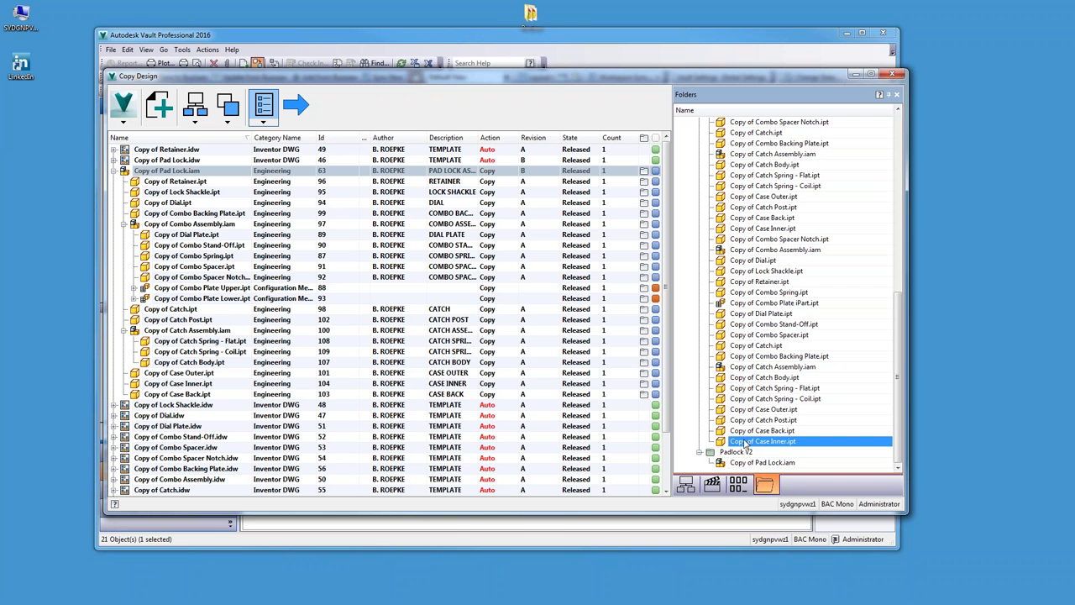
drag(744, 456, 744, 454)
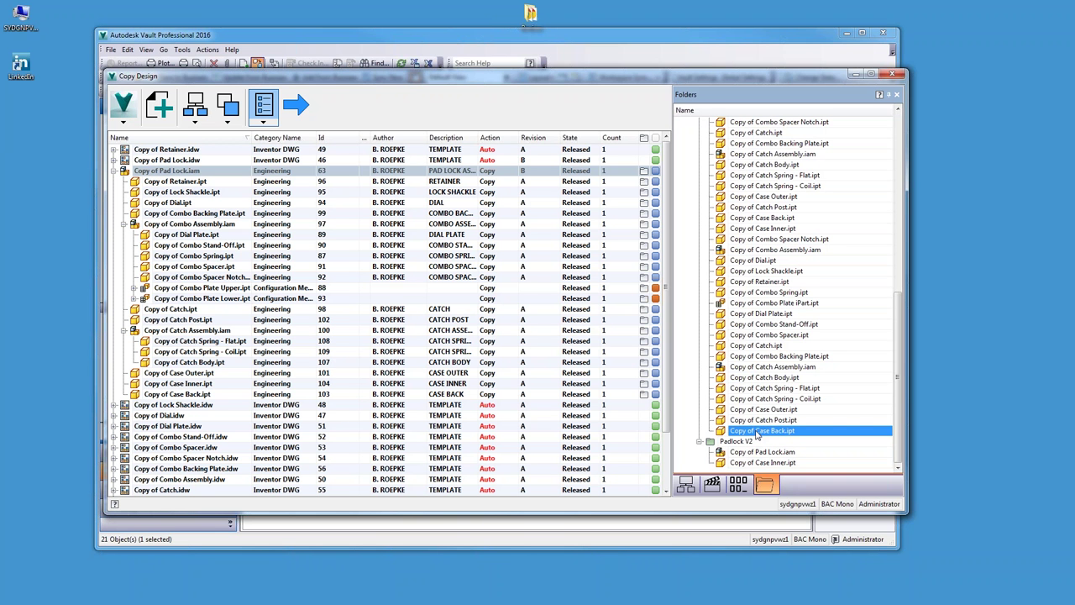
- Move the five files up to Catch Spring - Flat into Padlock V2
shift+click(757, 392)
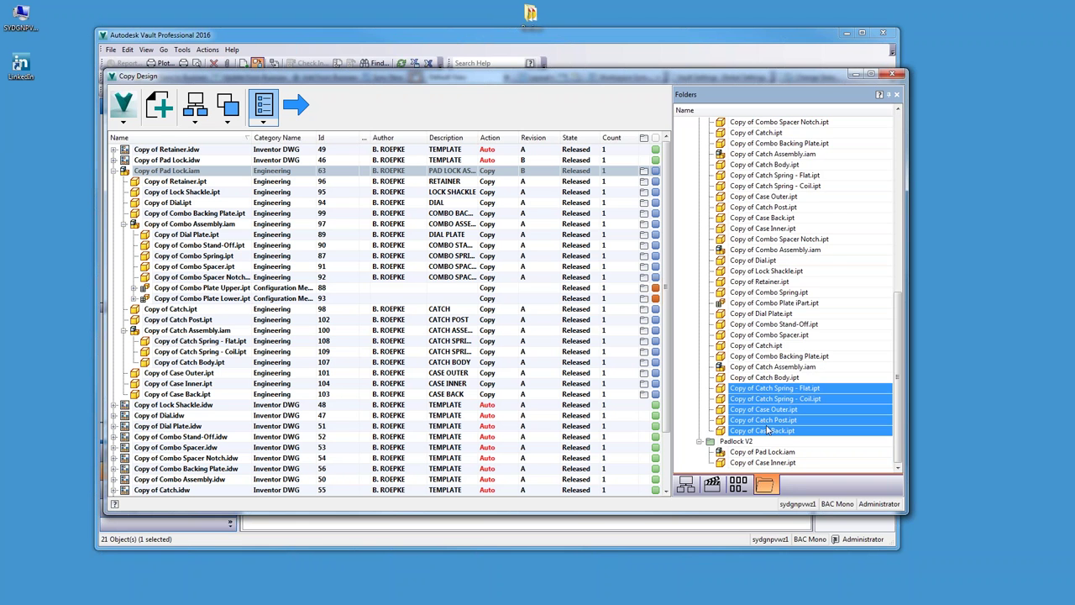
drag(767, 430, 771, 336)
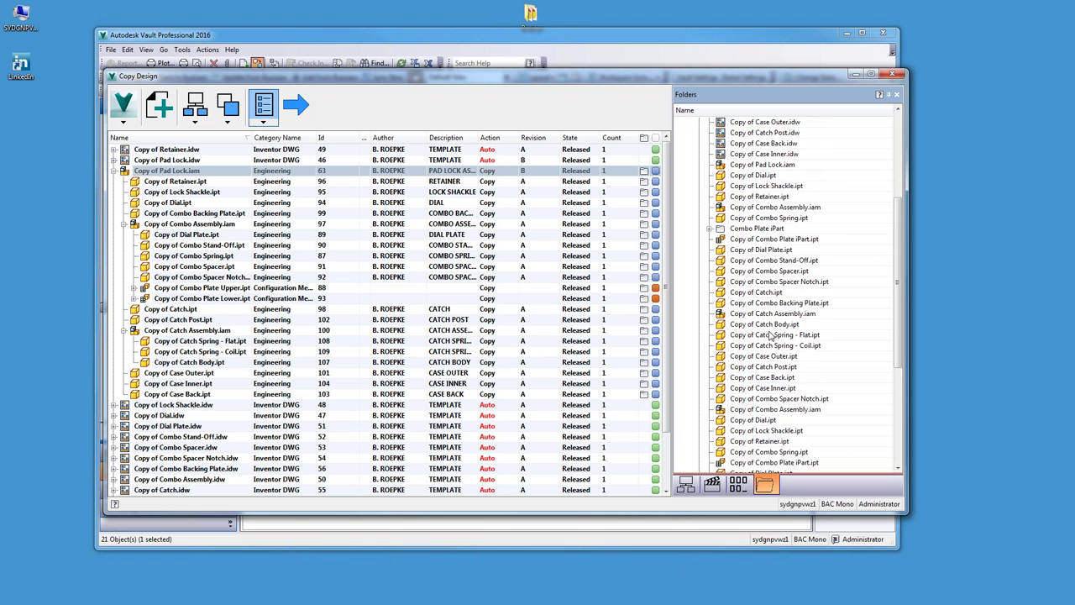
scroll(769, 336, up, 5)
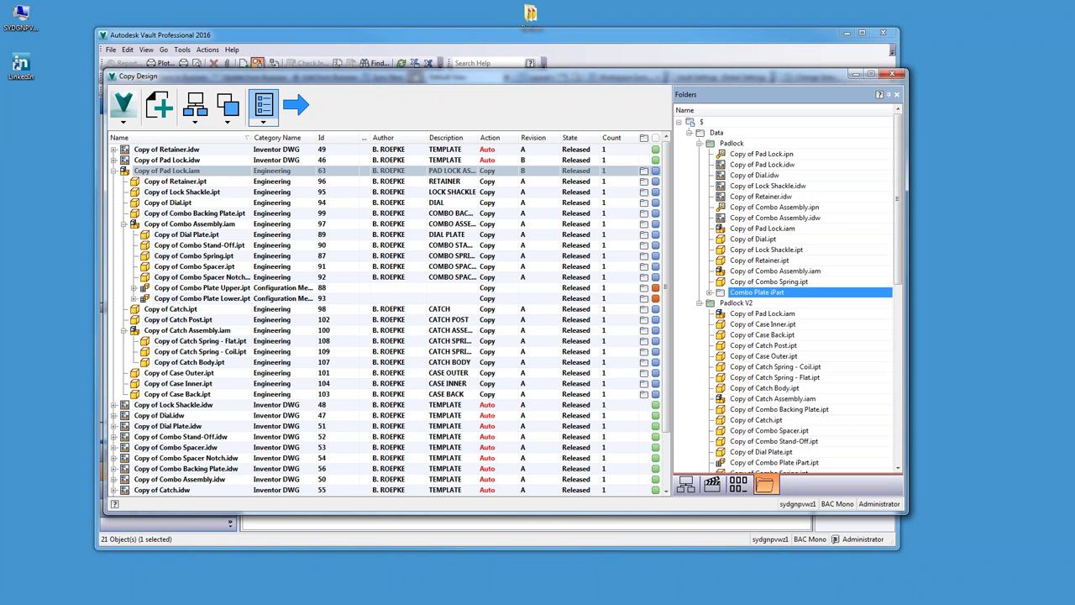
- Move the files from Copy of Pad Lock.ipn through Copy of Combo Spring.ipt into Padlock V2
click(758, 156)
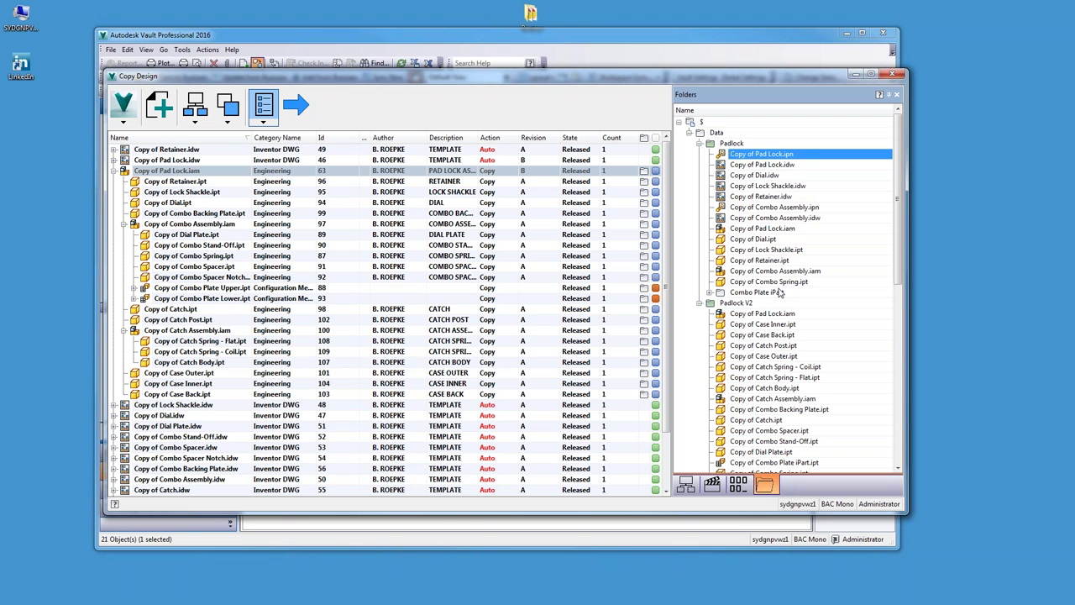
shift+click(780, 284)
shift+click(781, 292)
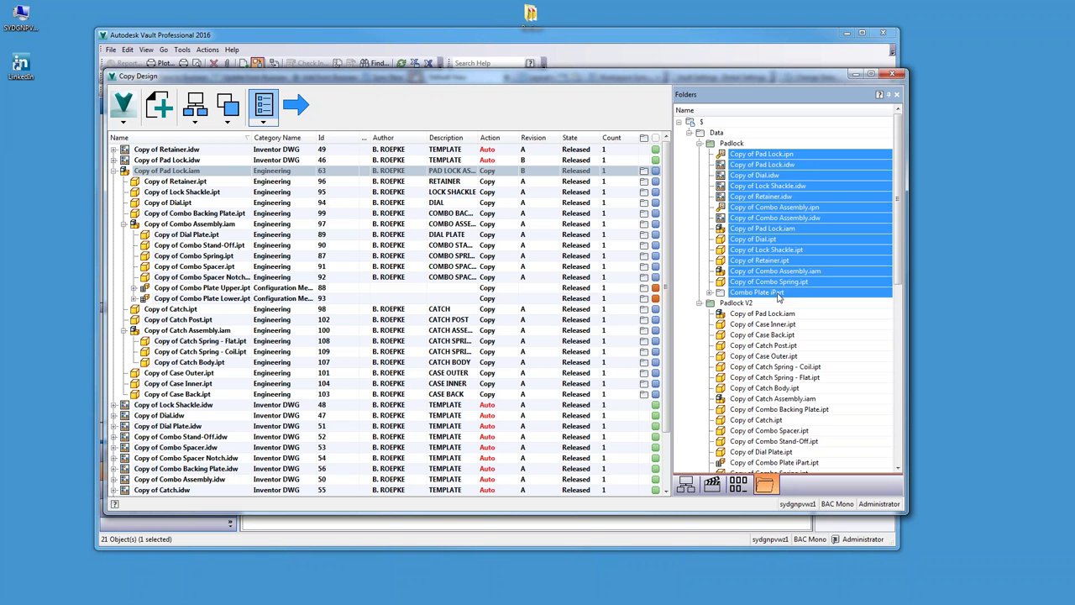
click(750, 294)
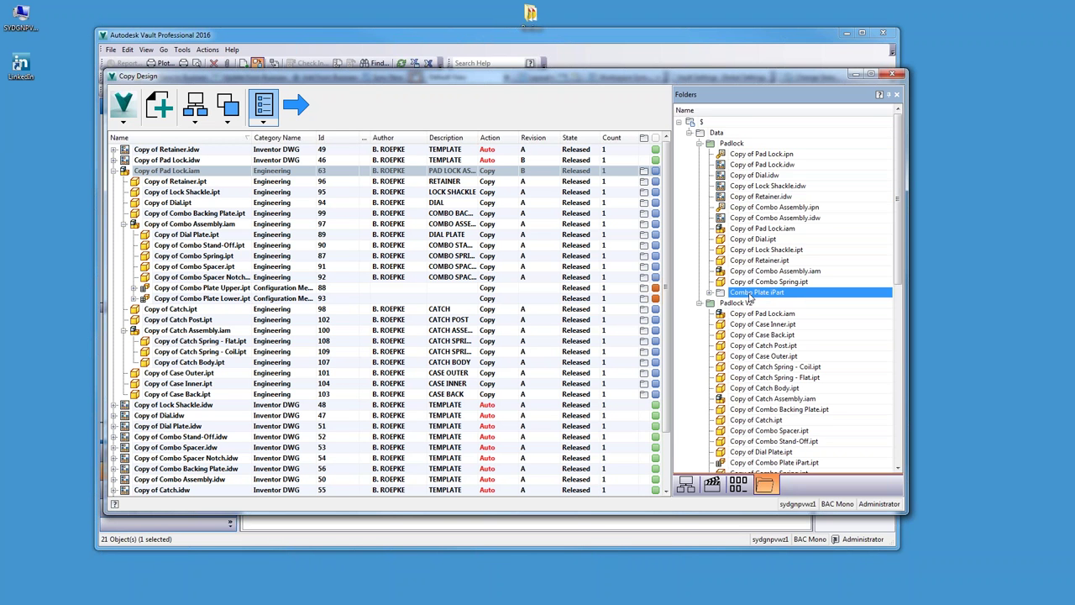
shift+click(749, 155)
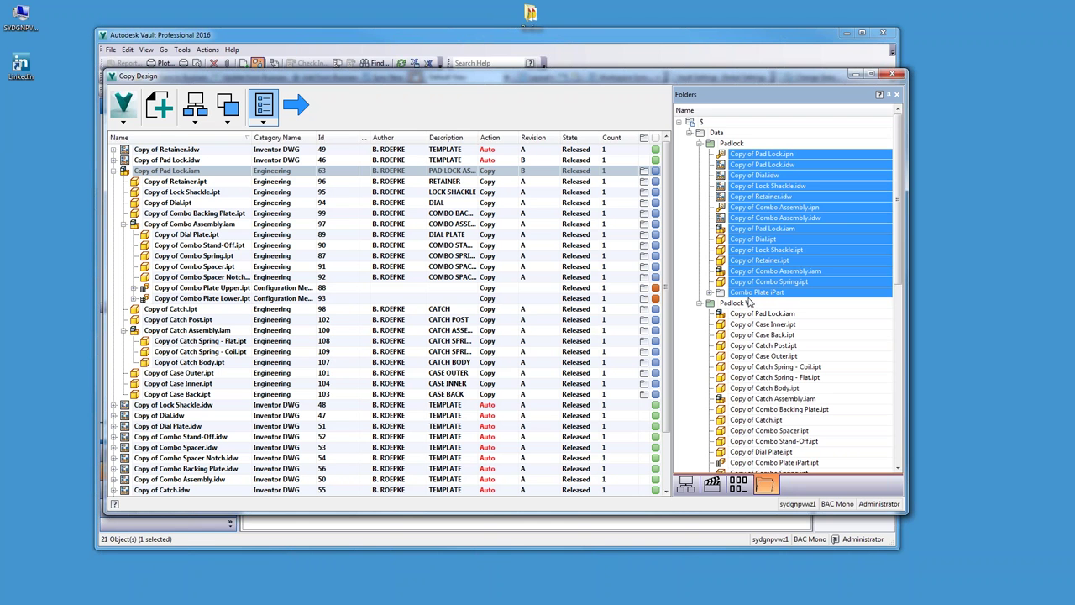
click(774, 294)
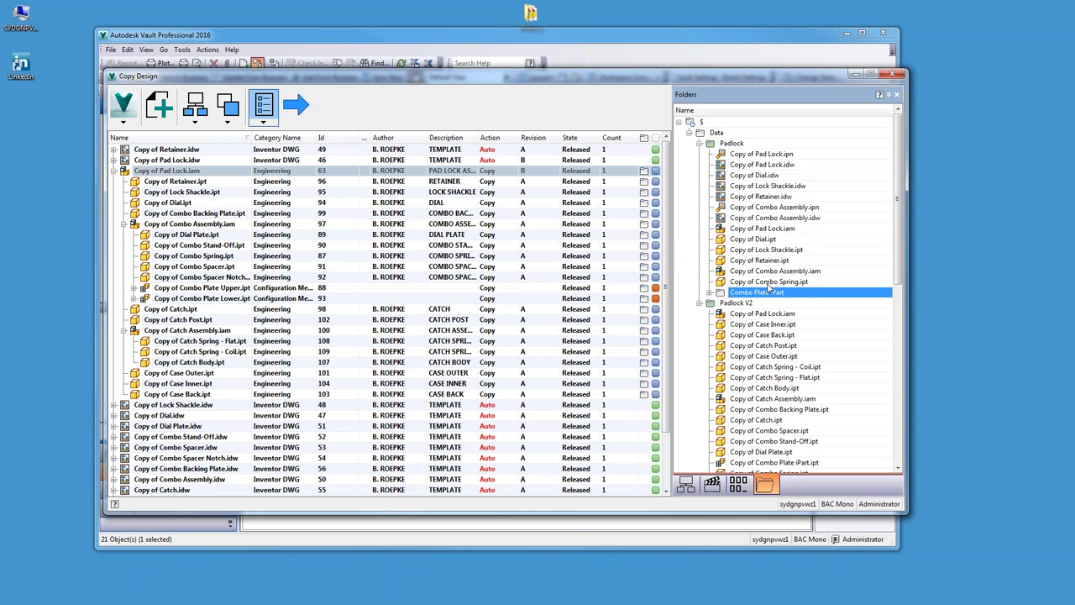
click(768, 285)
shift+click(750, 157)
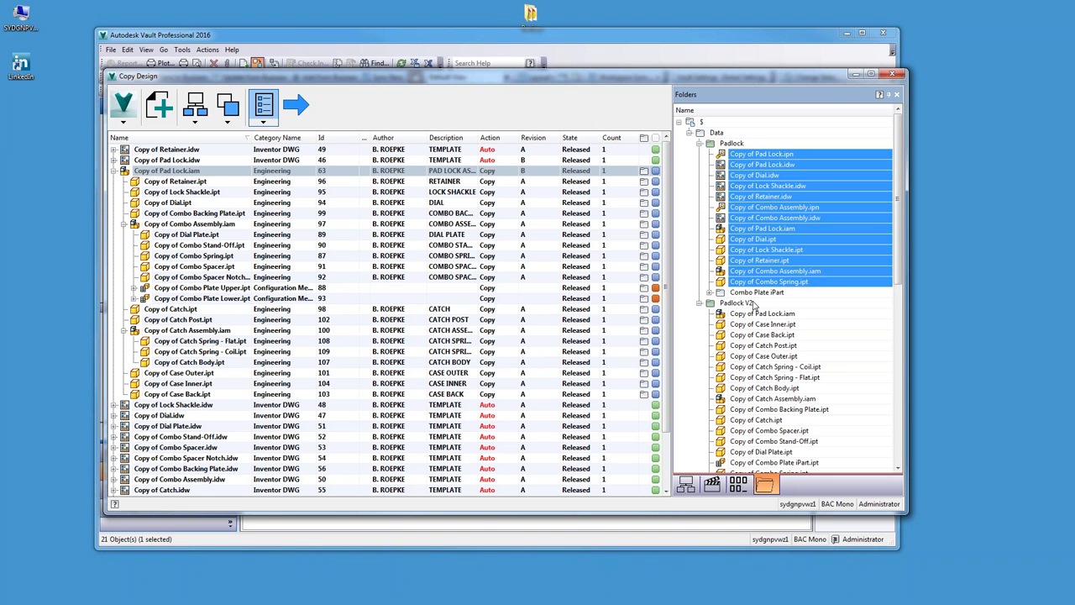
drag(753, 305, 754, 304)
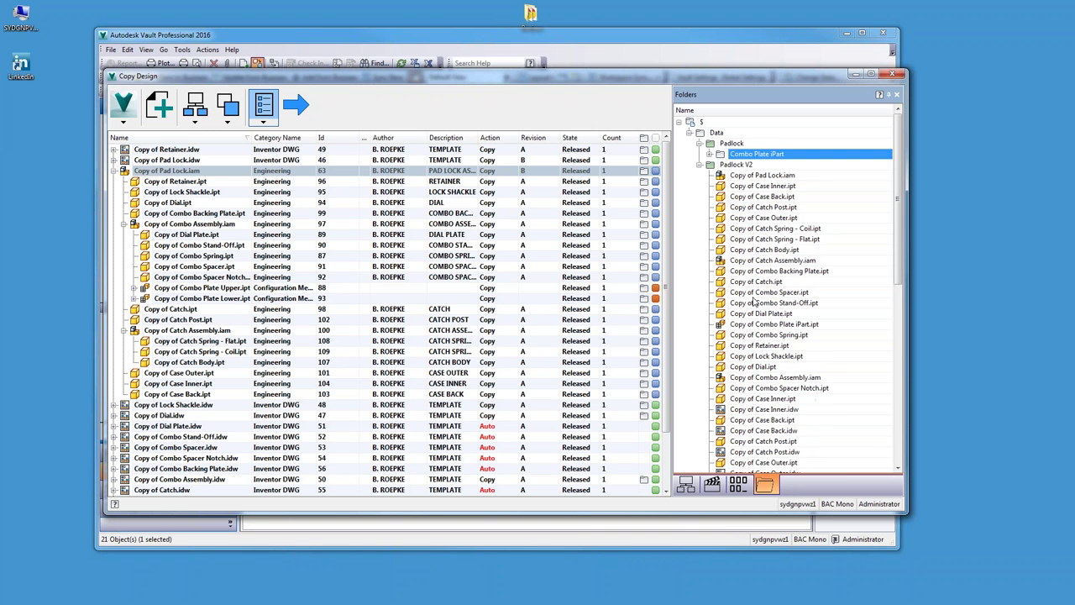
- Select the four Combo Plate Upper/Lower iPart copies, then cancel the Copy Design session
click(710, 154)
click(757, 166)
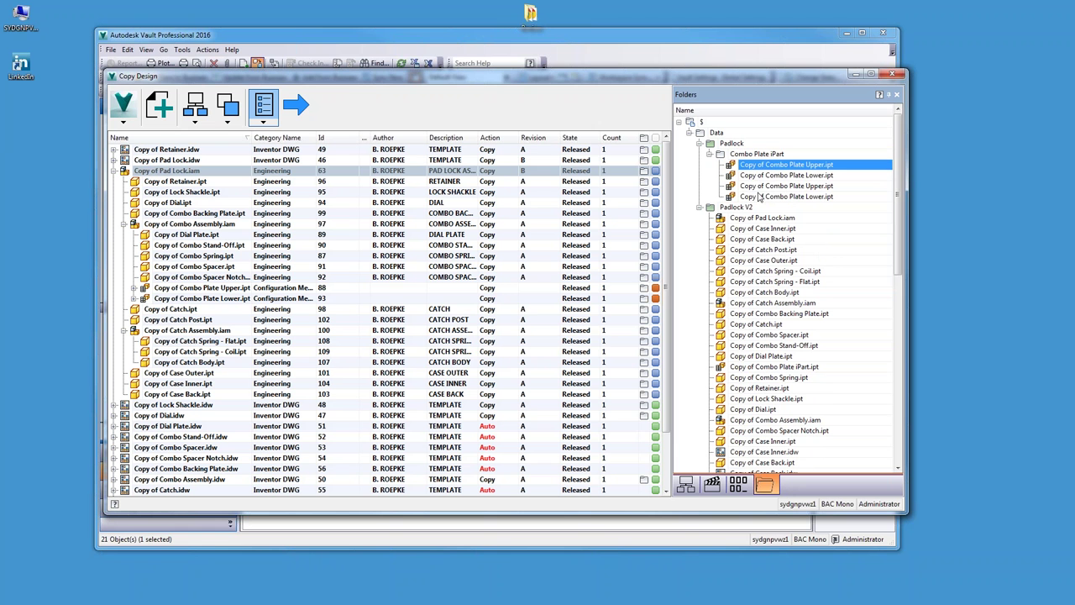
shift+click(757, 197)
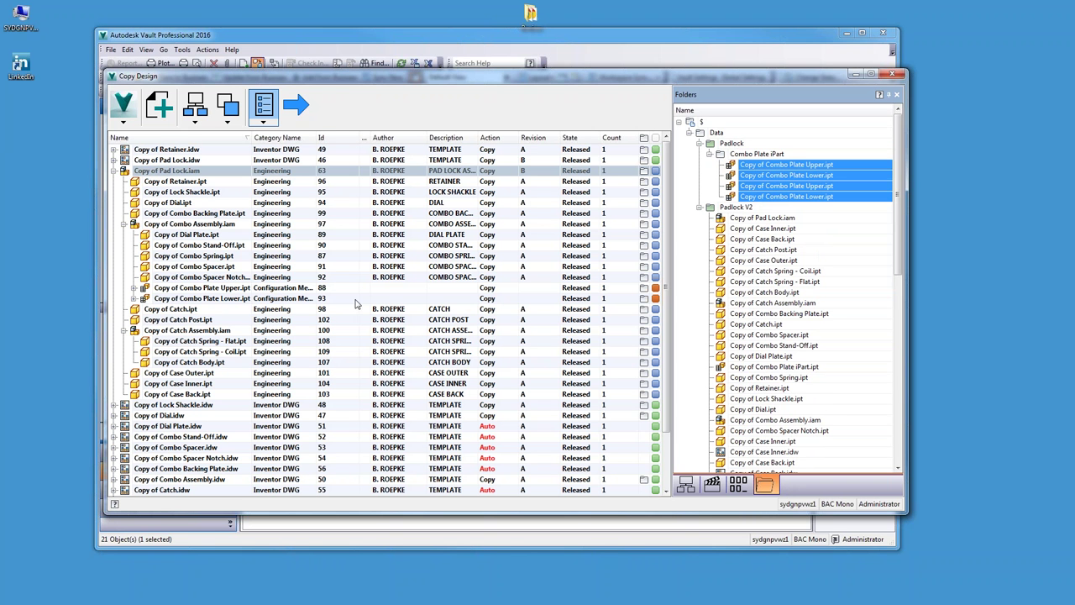
click(898, 77)
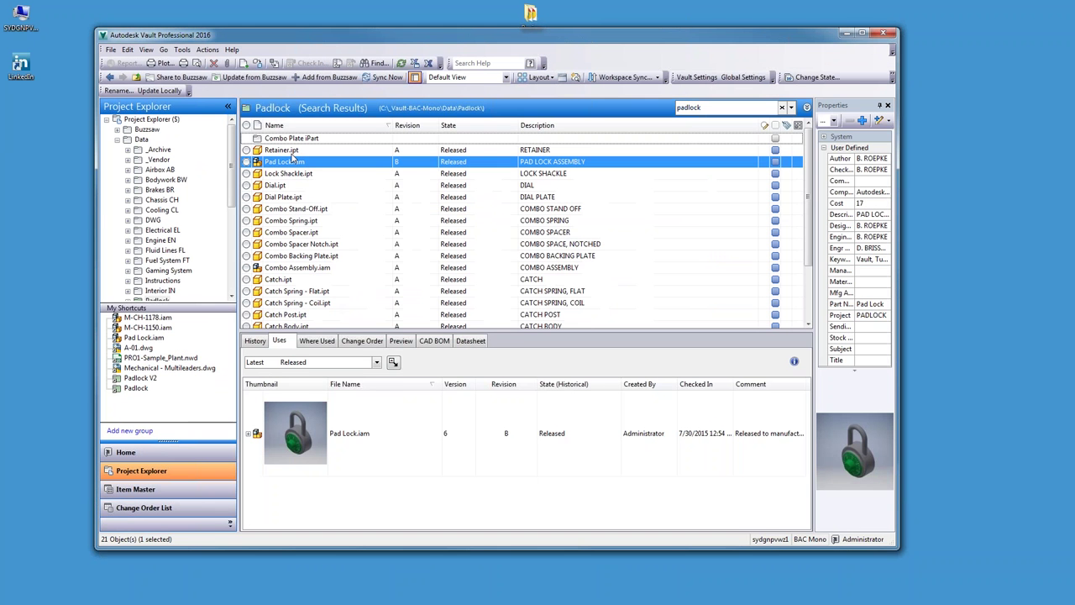
- Start a new Copy Design of Pad Lock.iam using Copy Branch and Copy Top Nodes
right_click(297, 161)
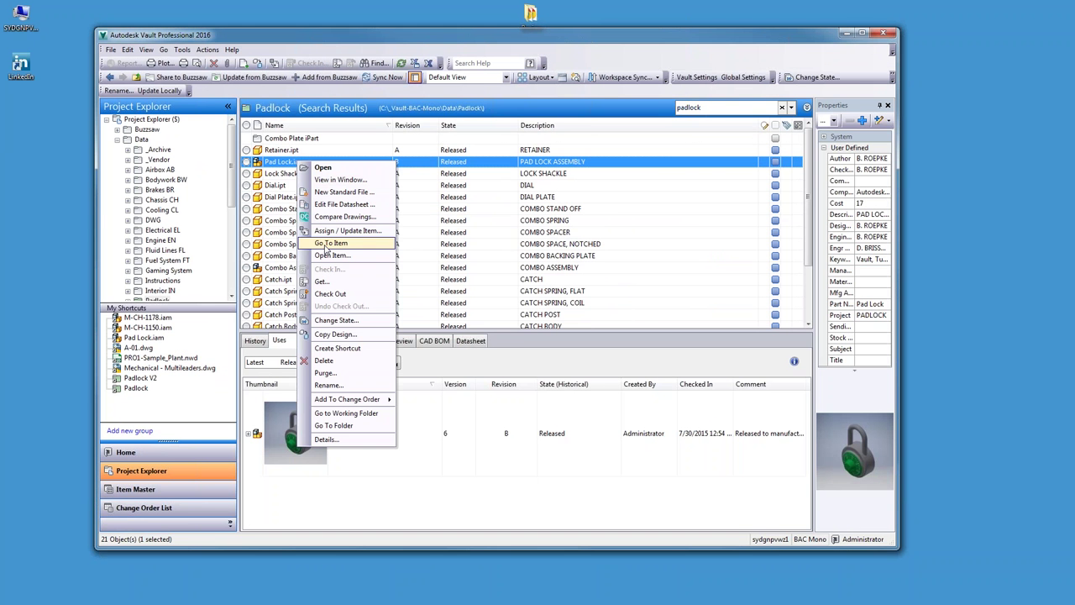
click(332, 334)
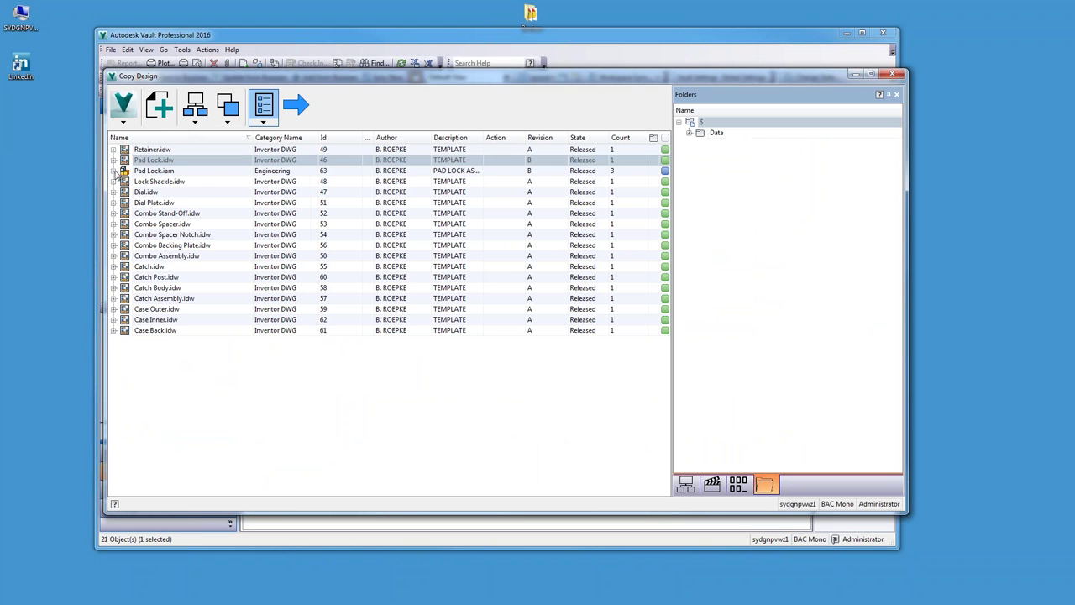
click(113, 170)
right_click(163, 172)
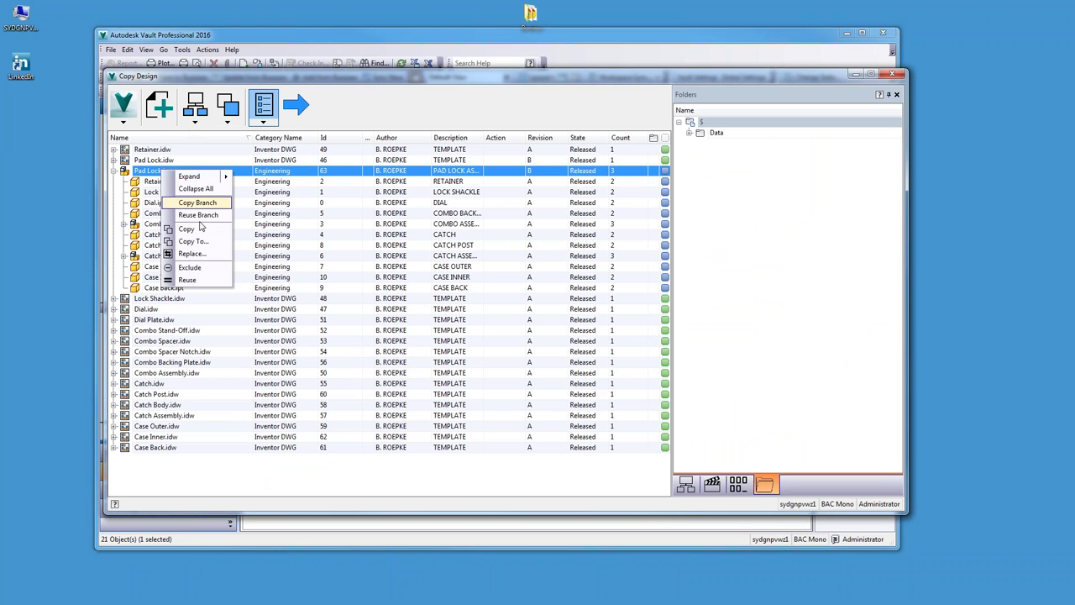
click(227, 121)
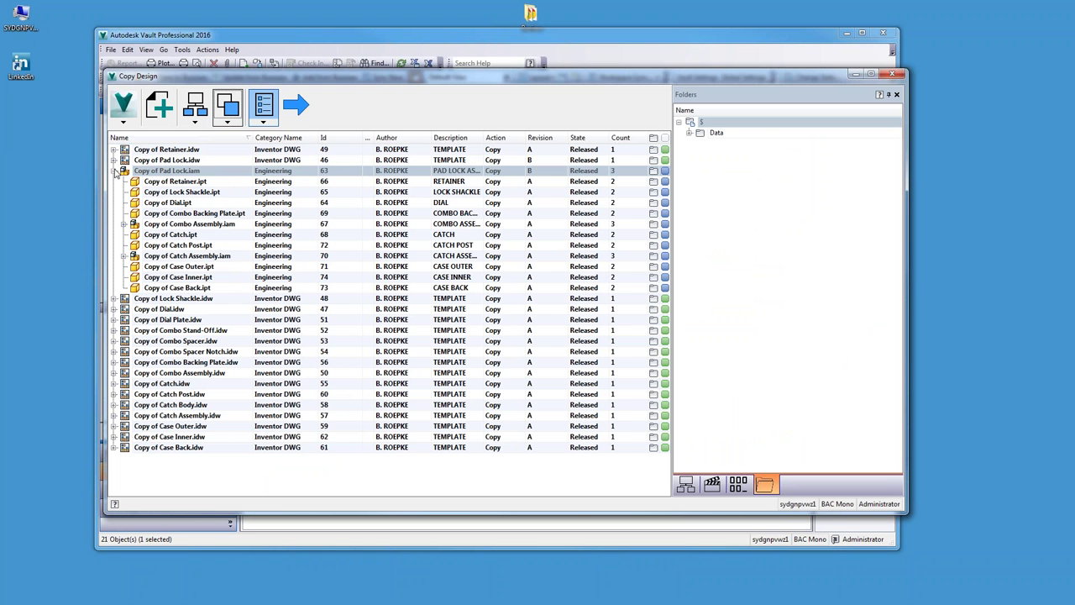
click(227, 122)
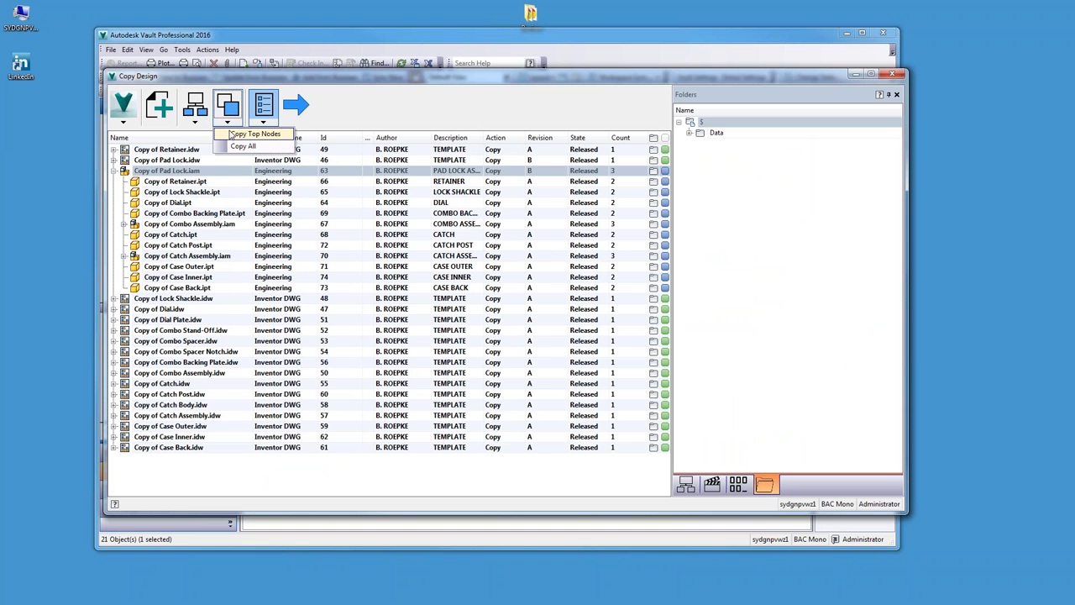
click(243, 134)
click(113, 171)
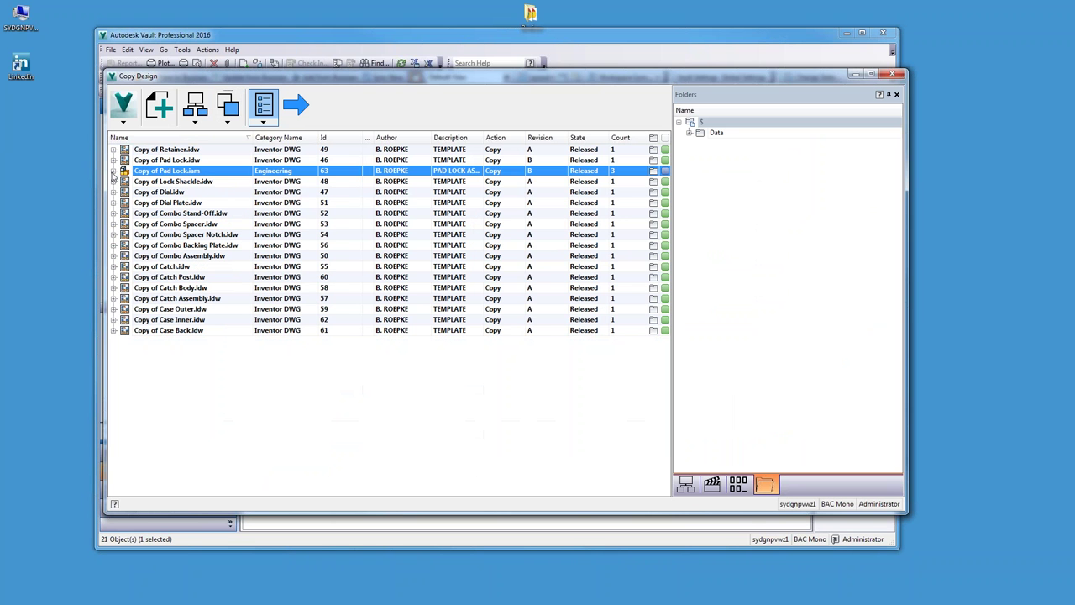
- Set all rows from Copy of Retainer.idw to Copy of Case Back.idw to Reuse
click(149, 151)
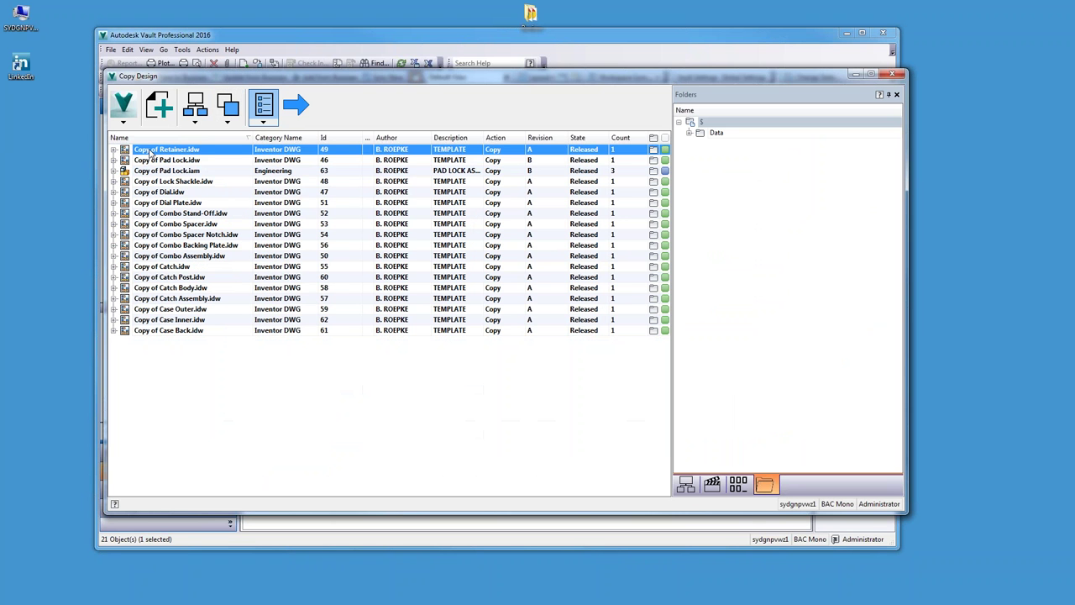
shift+click(202, 332)
right_click(205, 330)
click(239, 346)
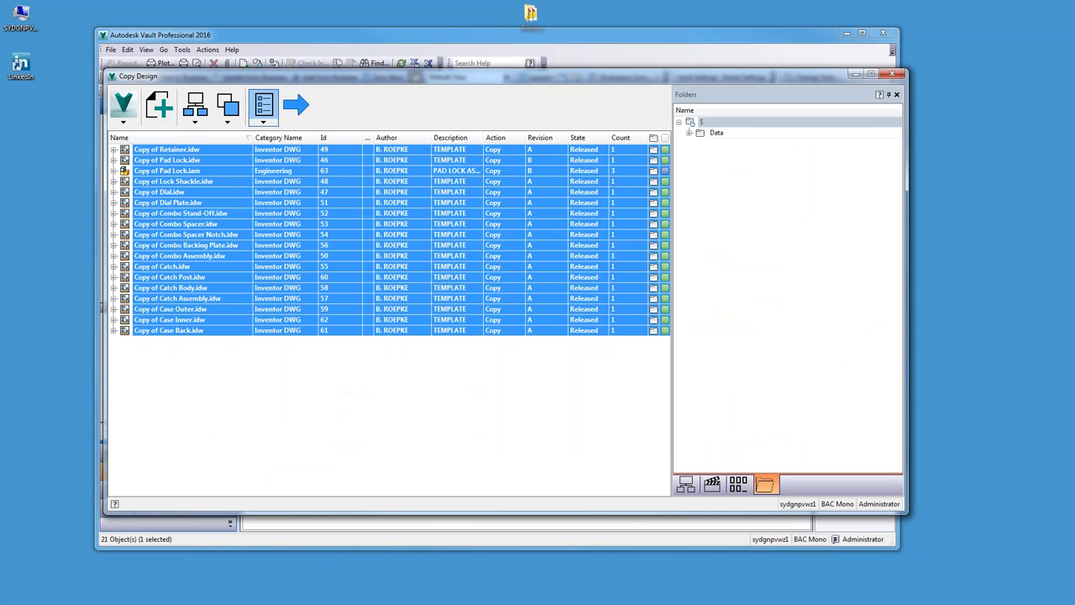
- Refresh the grid and mark every assembly item for copying with Copy All
click(122, 105)
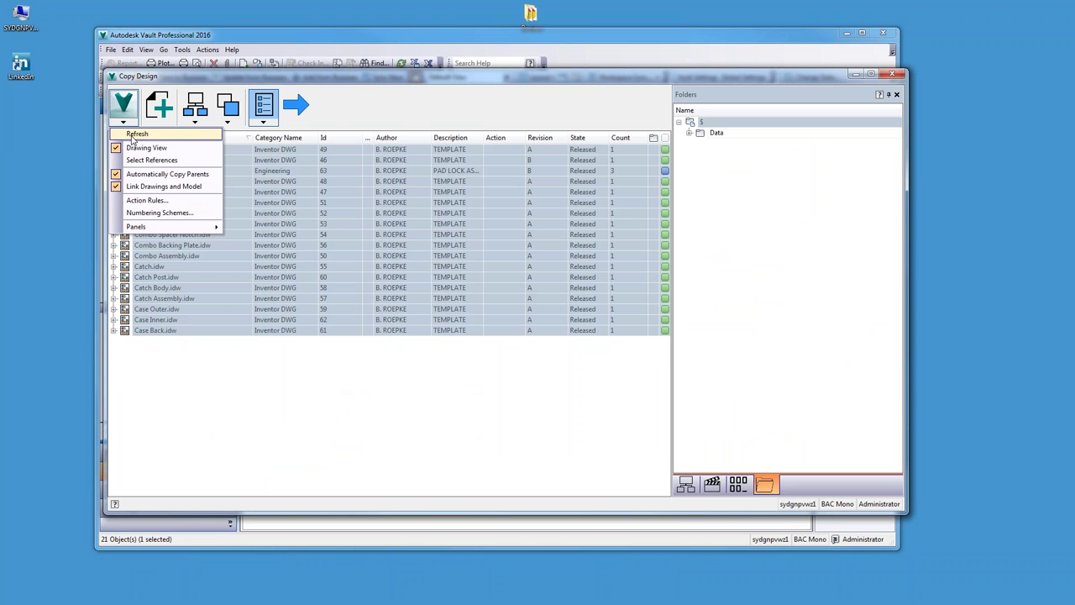
click(147, 148)
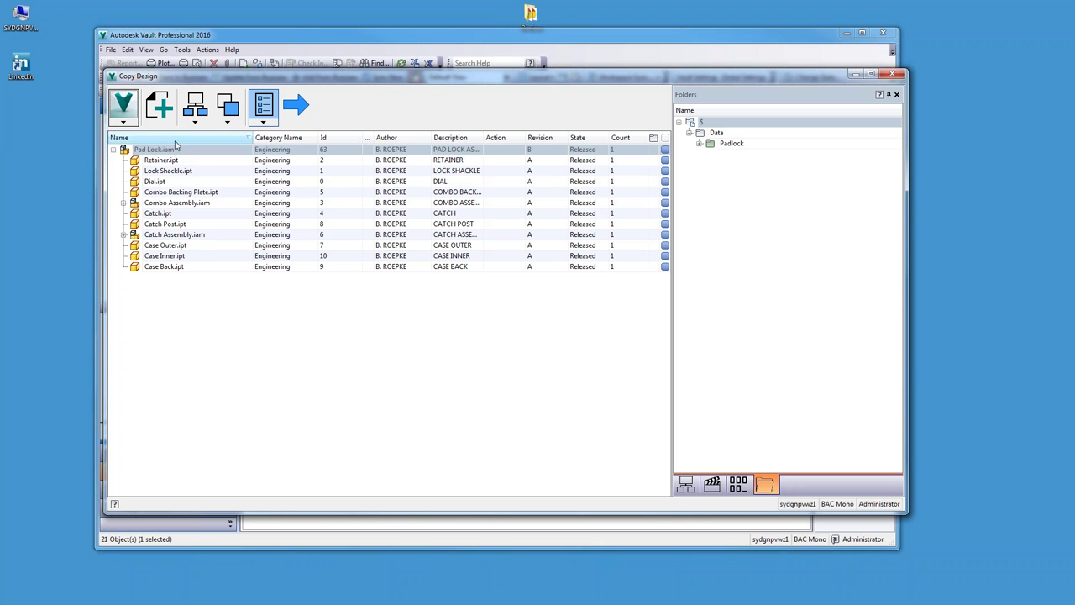
click(227, 121)
click(243, 146)
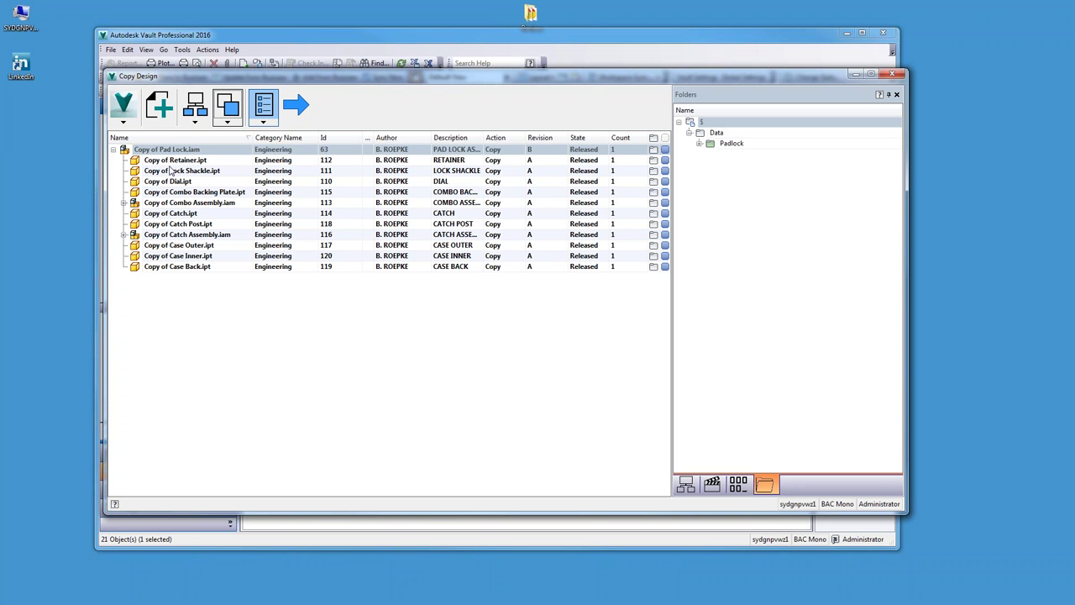
- Expand the Combo and Catch subassembly copies, then switch the grid to Drawing View
click(123, 204)
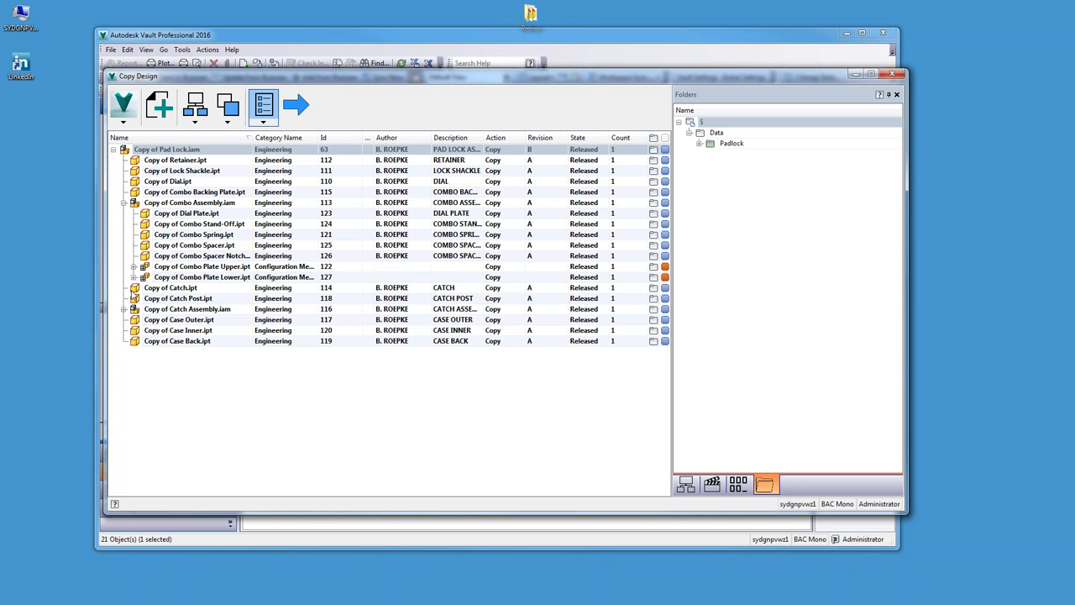
click(123, 309)
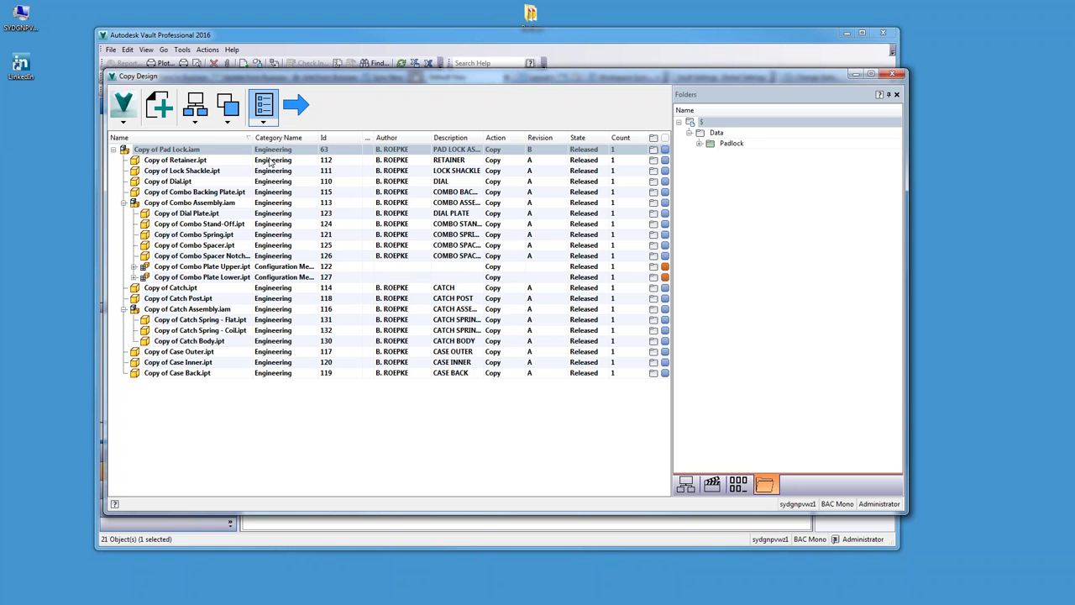
click(122, 117)
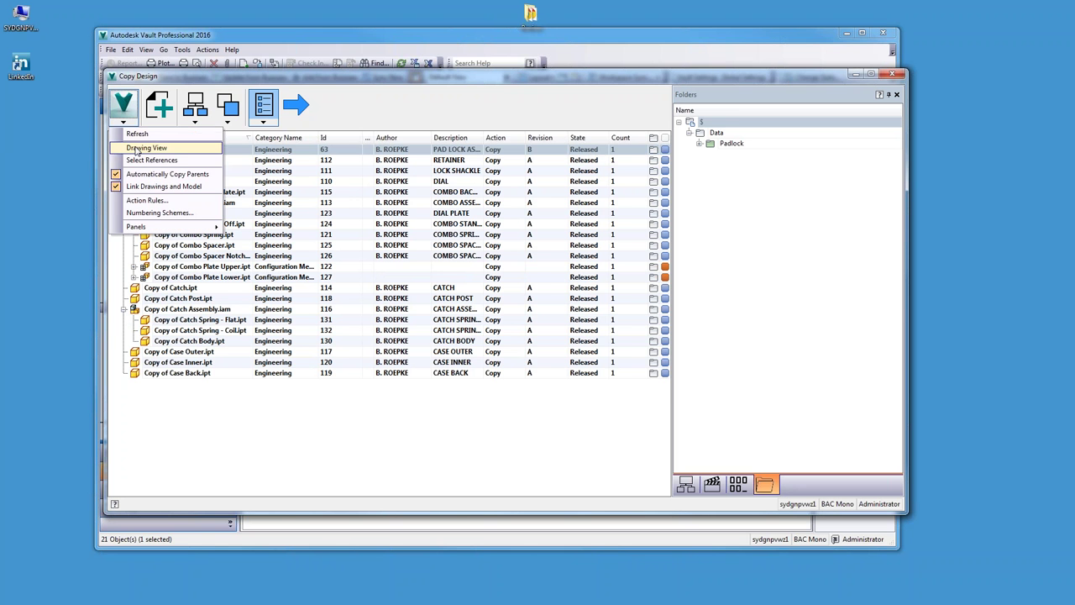
click(217, 168)
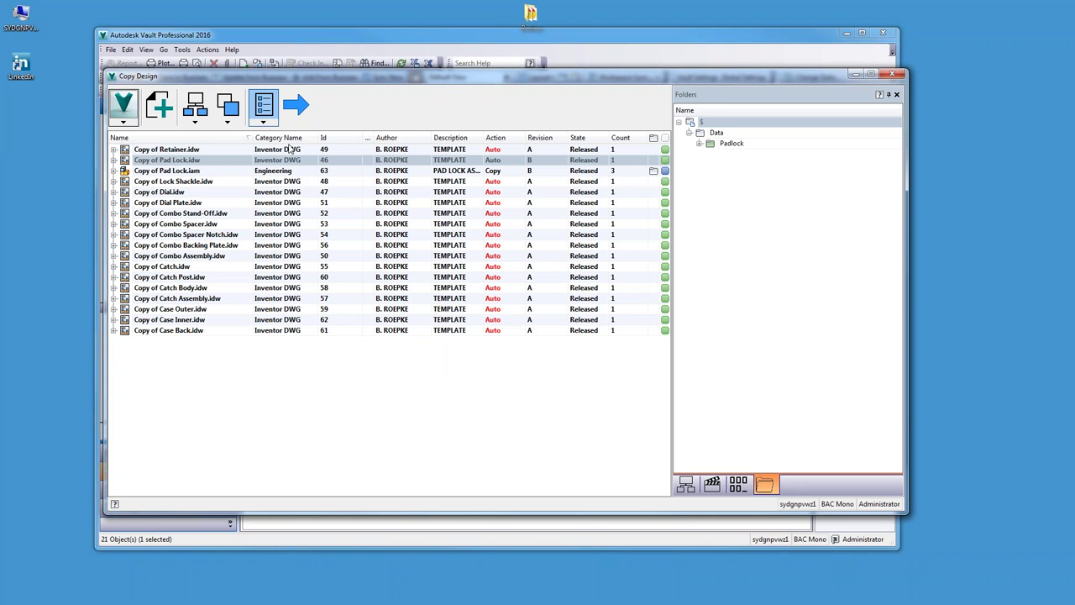
- Send Copy of Pad Lock.iam and its parts through Copy of Case Back.ipt to Padlock V2
click(699, 143)
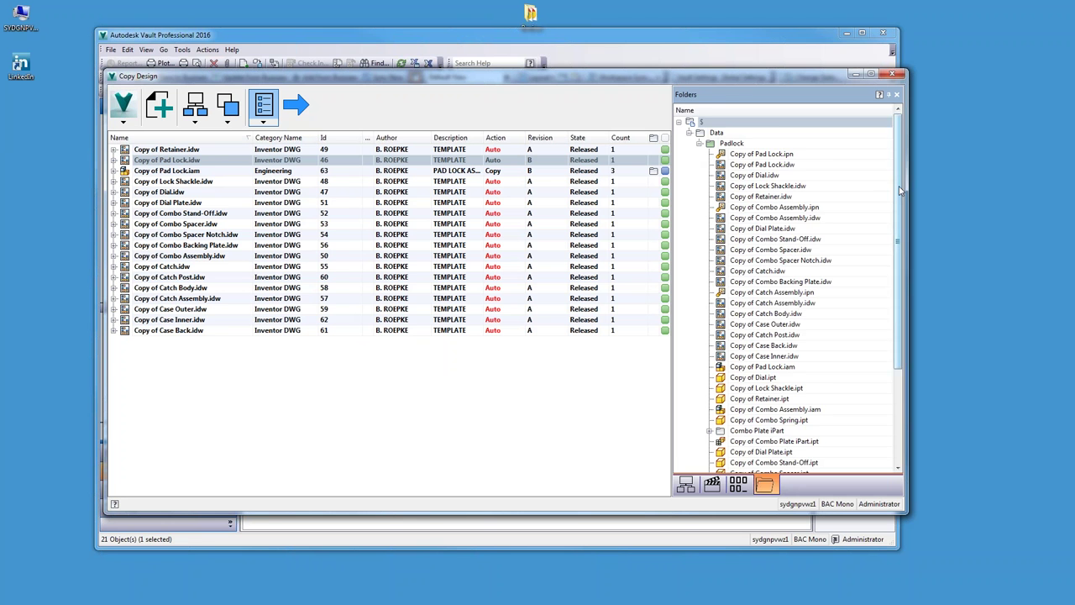
drag(898, 214, 507, 196)
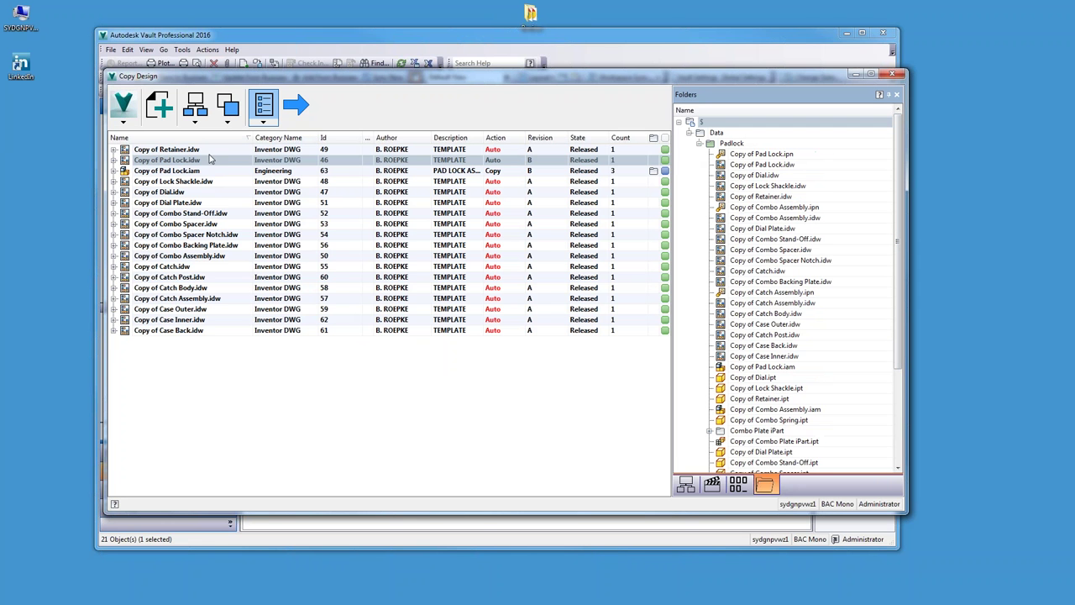
click(115, 171)
click(147, 174)
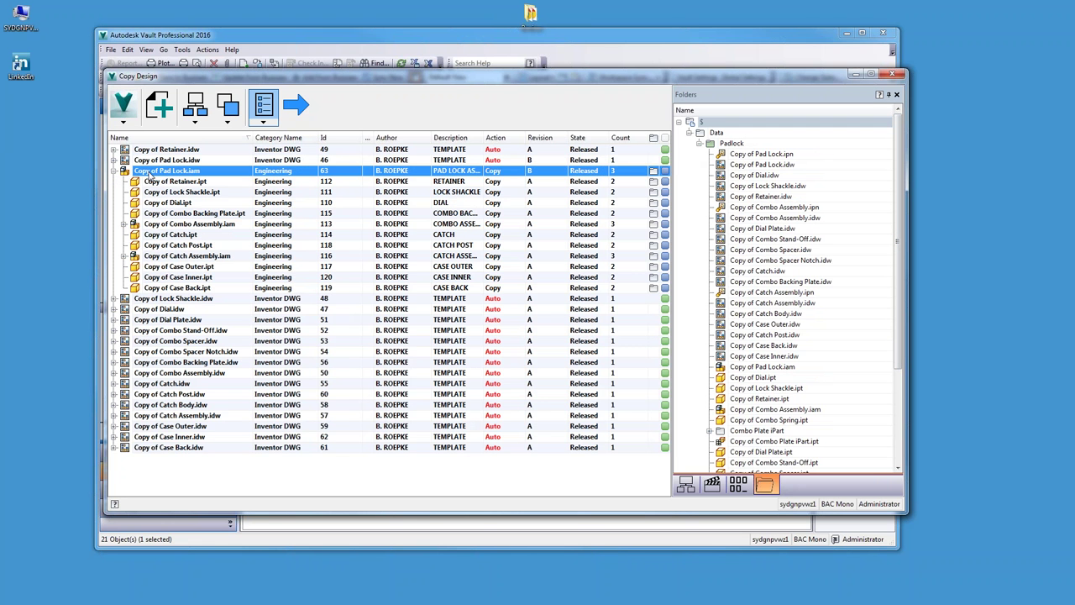
shift+click(170, 289)
right_click(242, 278)
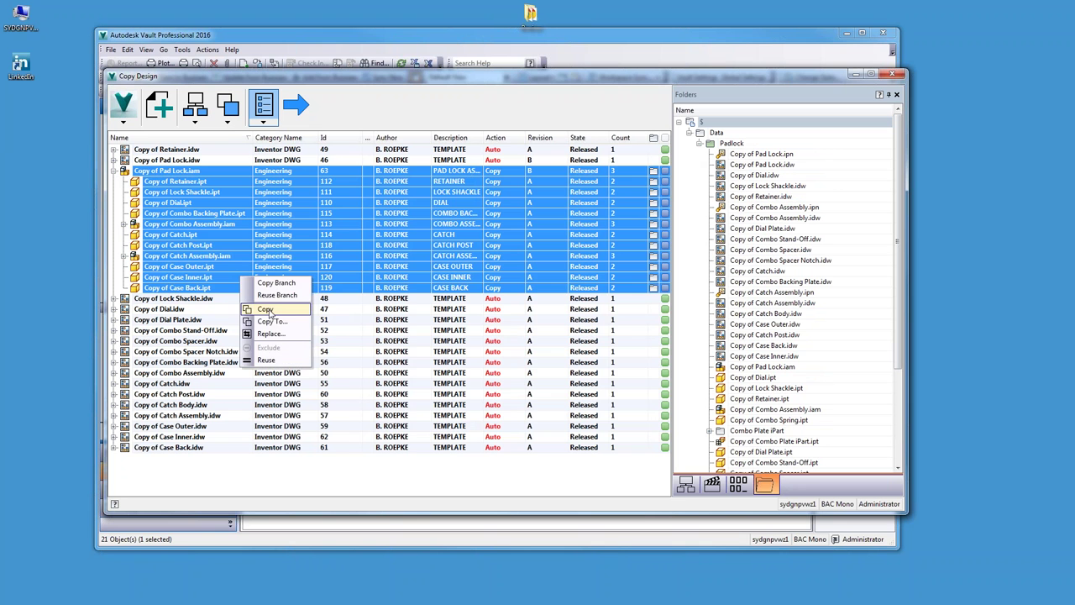
click(270, 323)
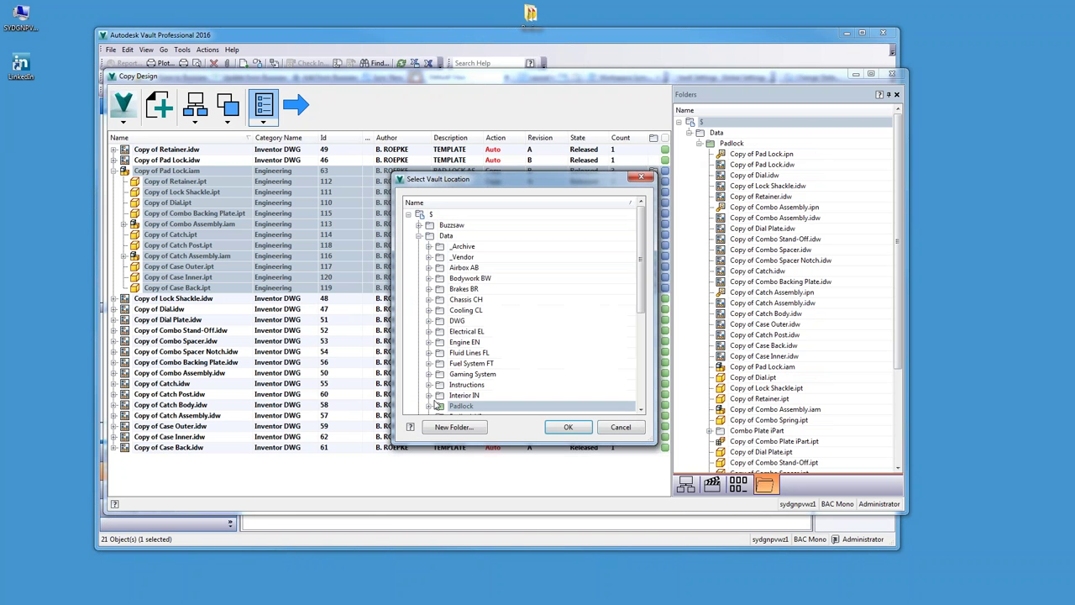
drag(641, 260, 641, 299)
click(498, 343)
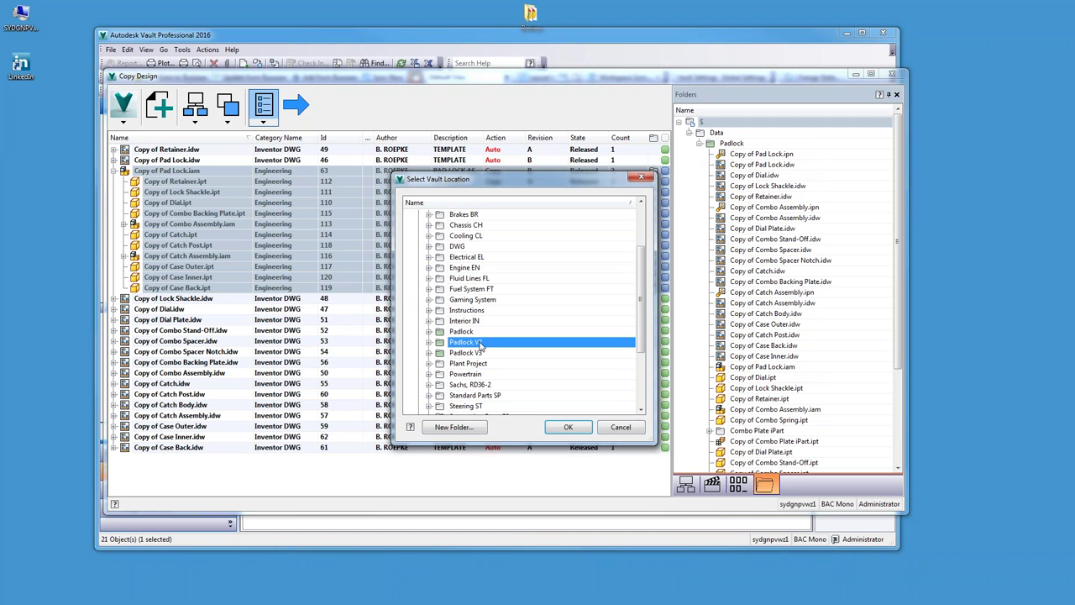
click(568, 427)
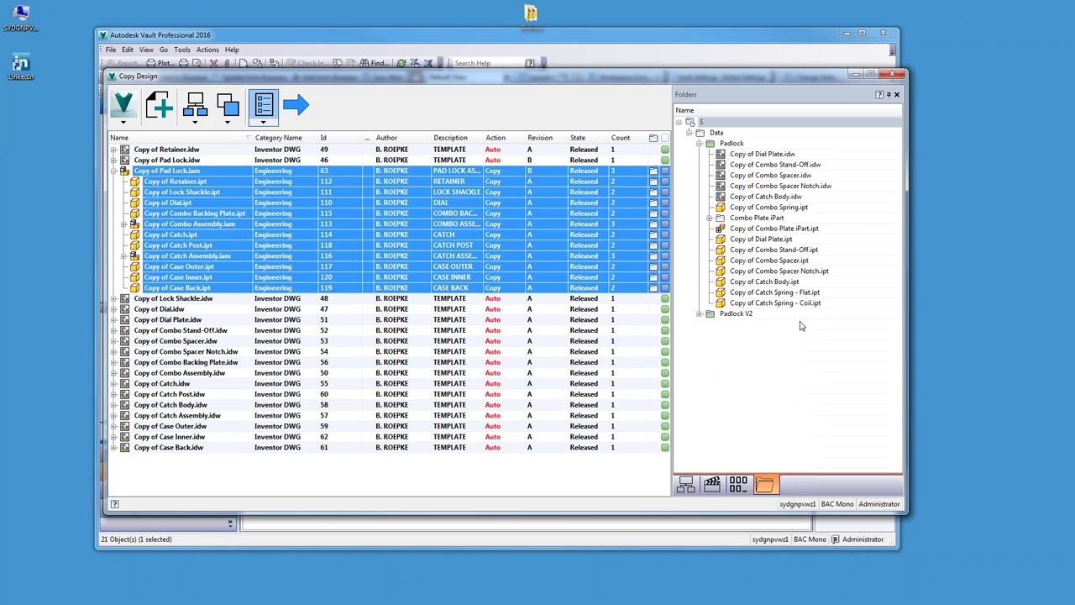
- Move the eight parts through Copy of Combo Plate iPart.ipt and Copy of Combo Spring.ipt into Padlock V2
click(740, 154)
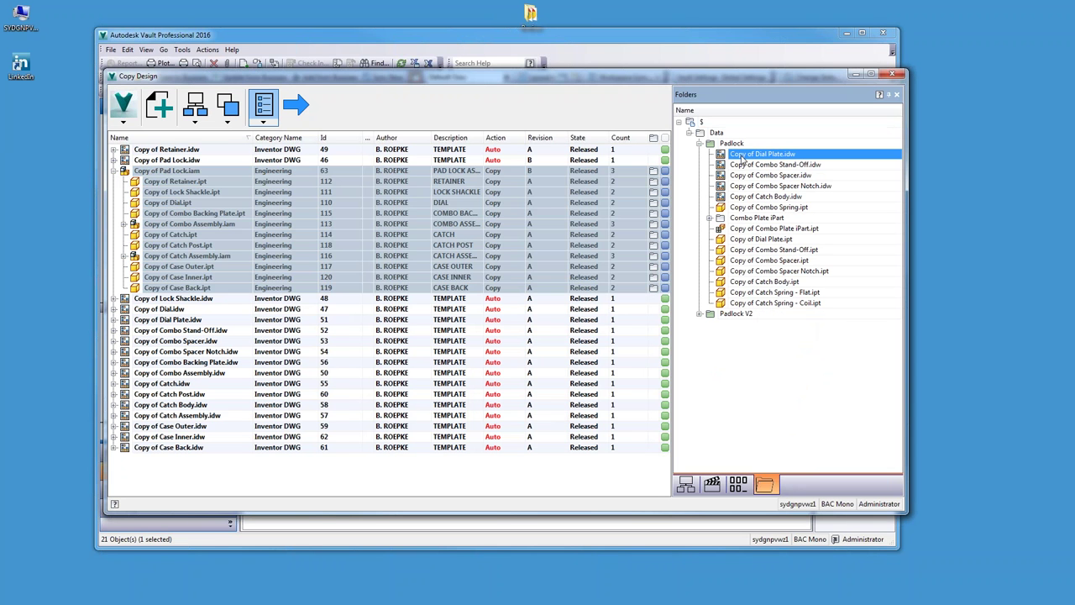
shift+click(747, 303)
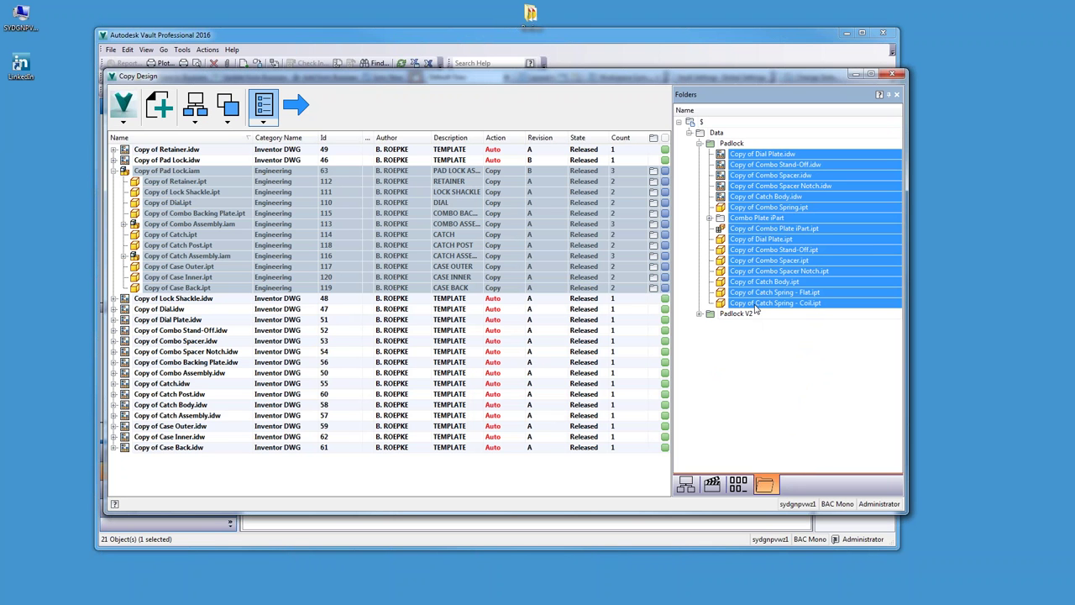
click(757, 306)
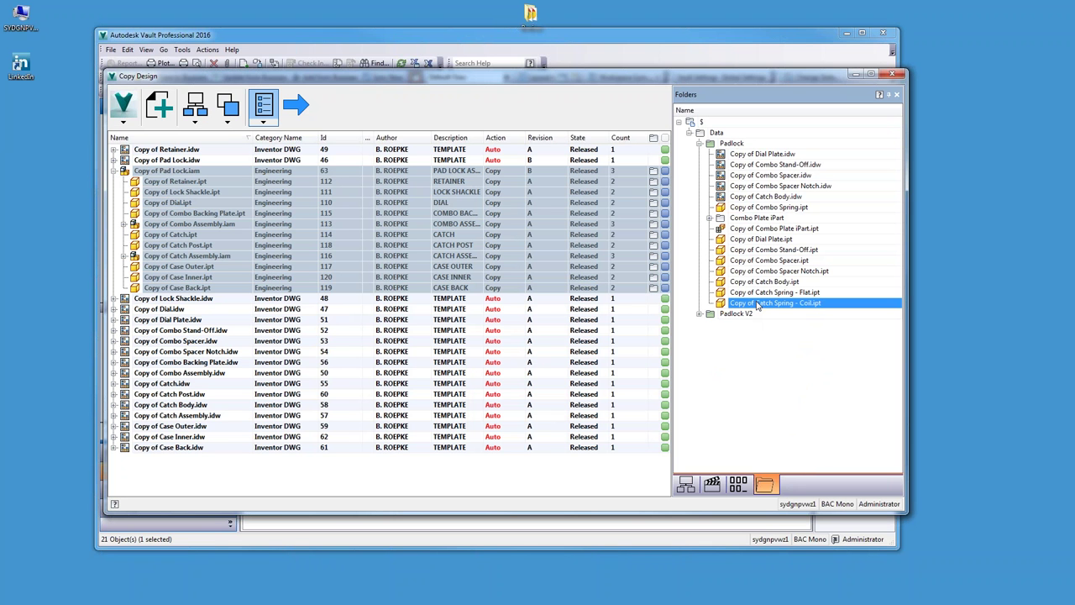
shift+click(754, 229)
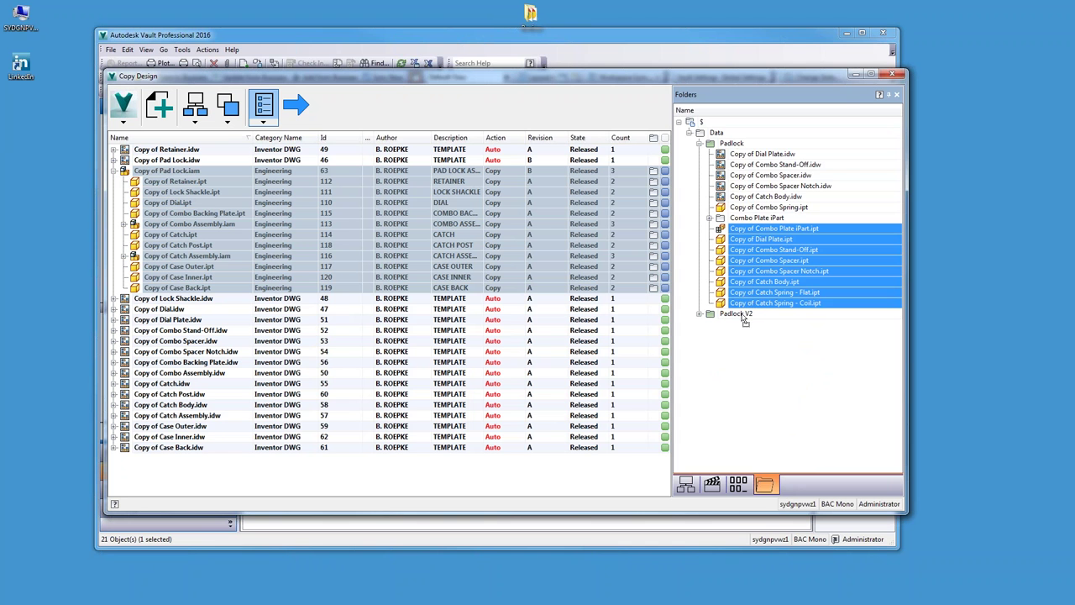
drag(744, 320, 781, 219)
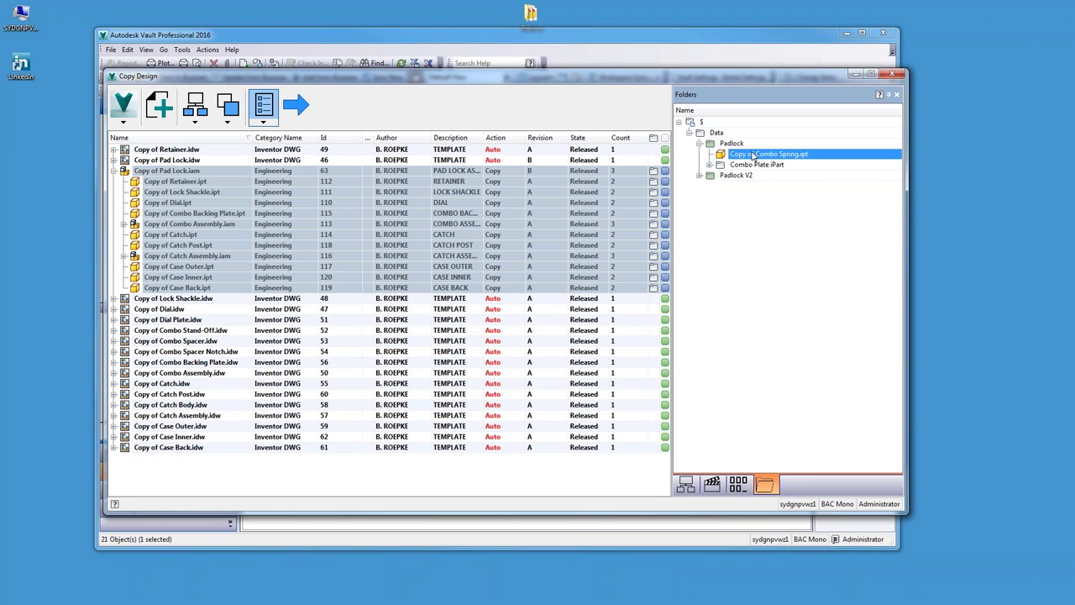
drag(752, 155, 746, 182)
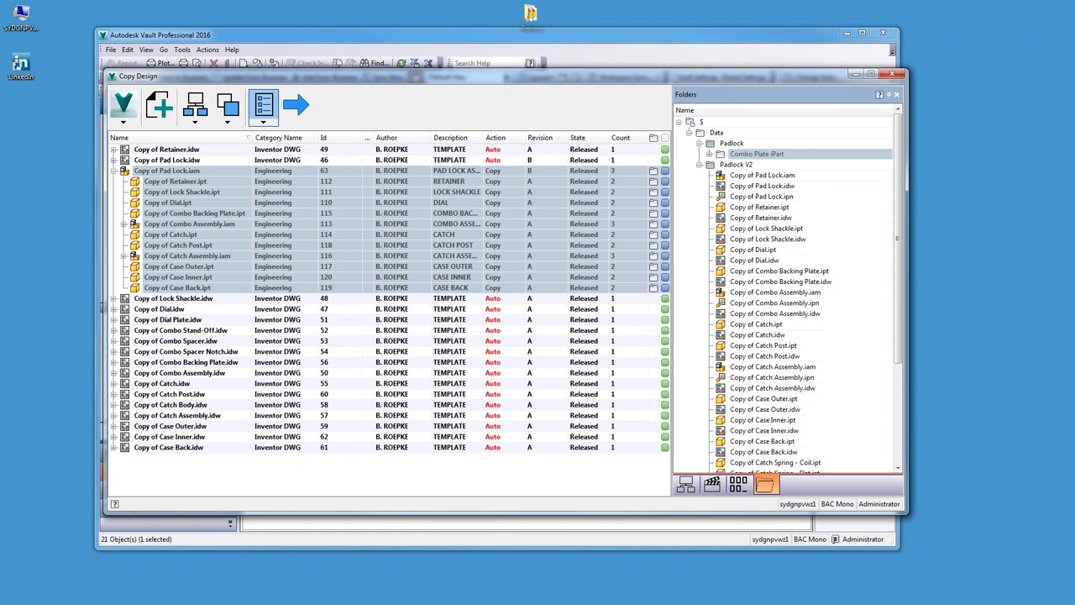
- Show the Padlock V2 folder contents and open the Where Used panel
click(738, 165)
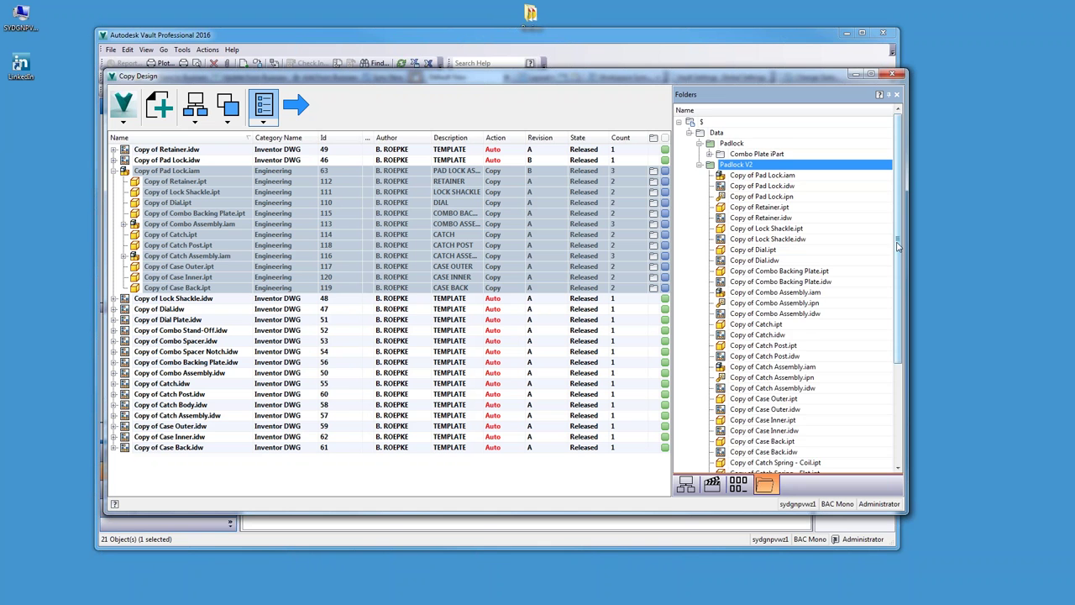
drag(897, 244, 896, 370)
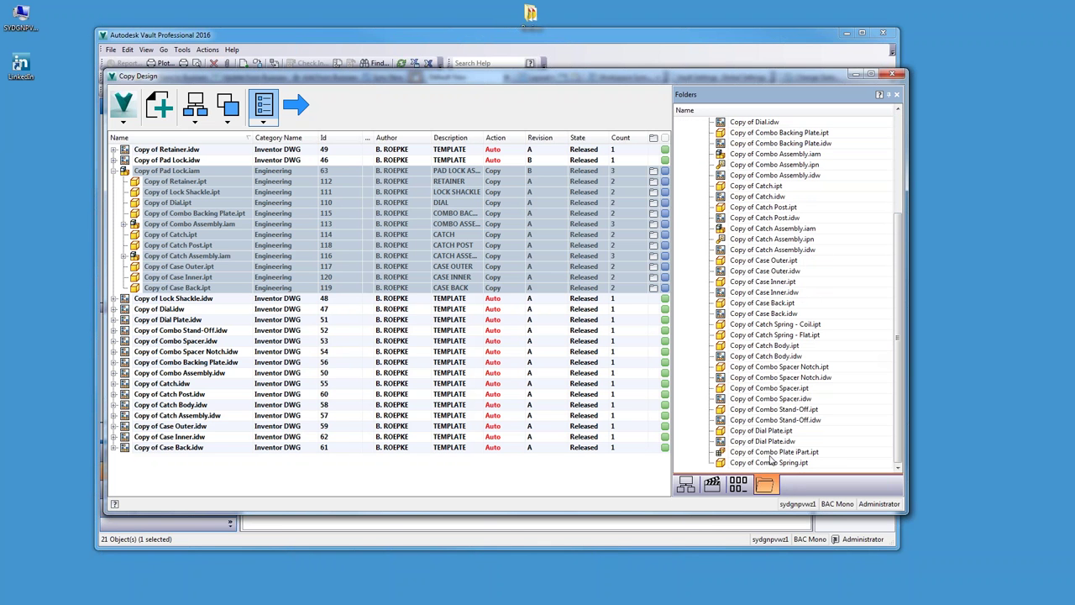
click(686, 485)
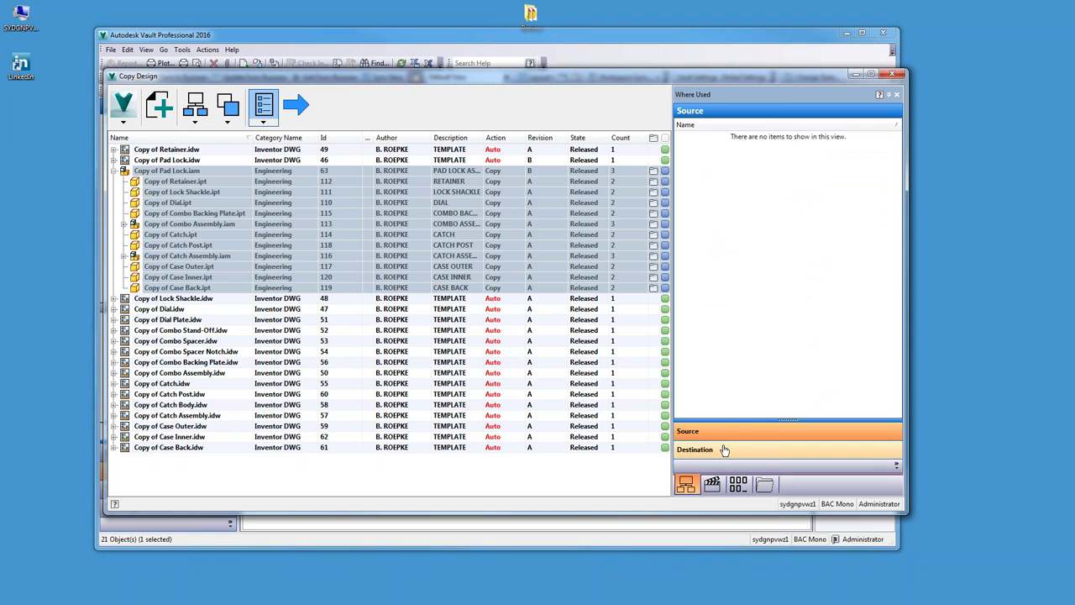
- Check the Reuse, Replace, Exclude, Remove, Edit and Copy action lists, then expand Copy of Combo Assembly.iam
click(724, 450)
click(712, 484)
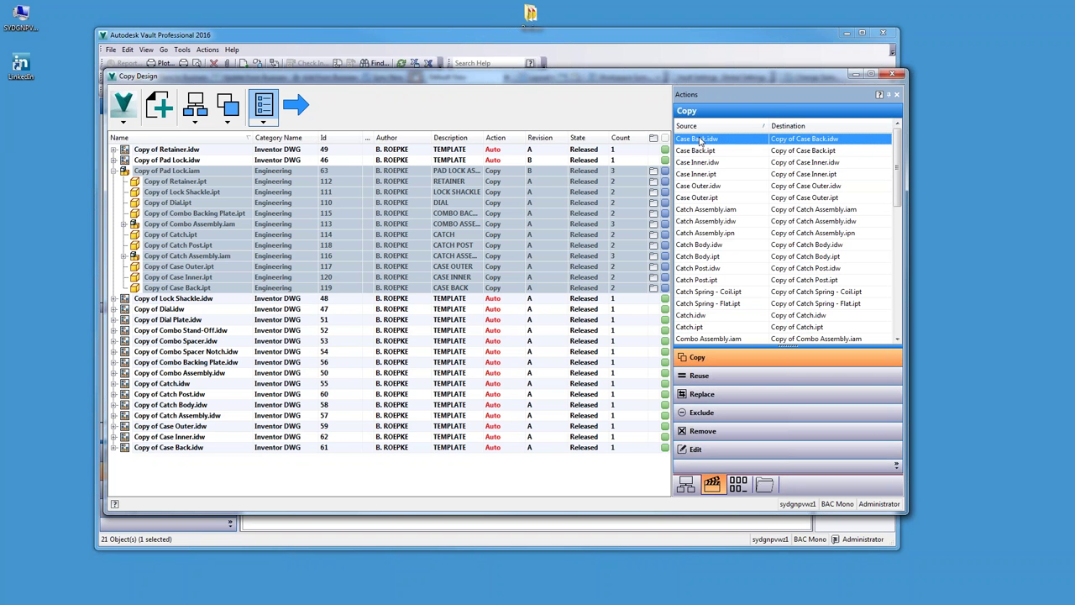
click(704, 377)
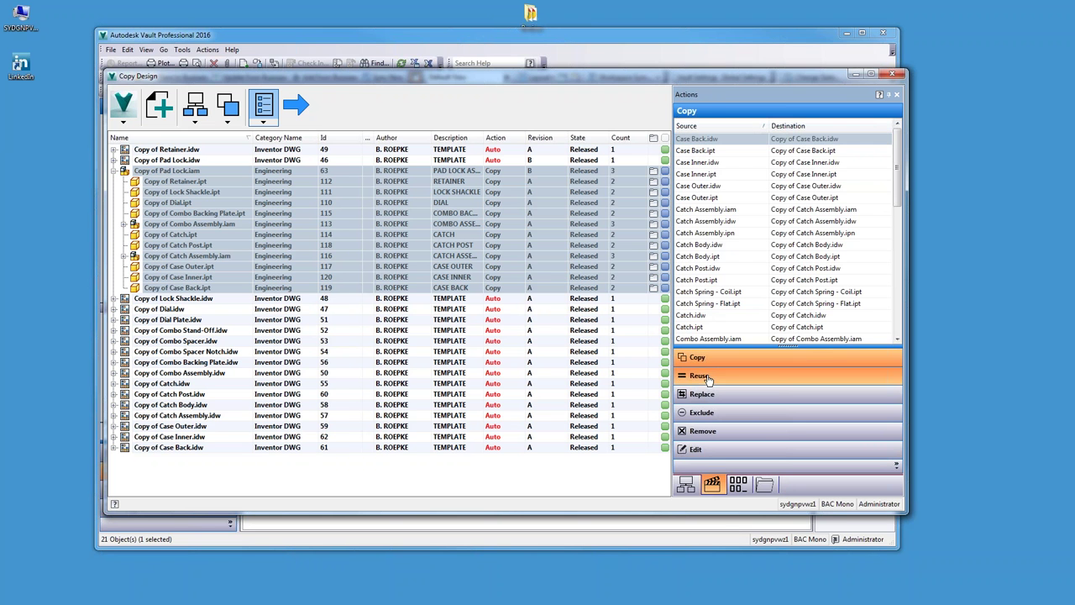
click(703, 394)
click(710, 413)
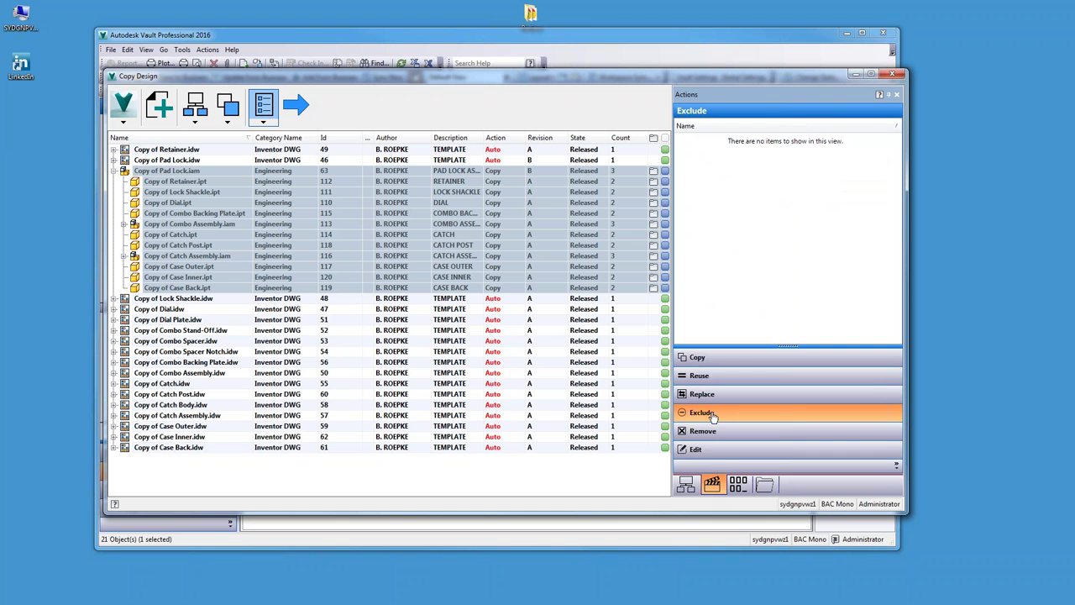
click(710, 431)
click(697, 449)
click(697, 358)
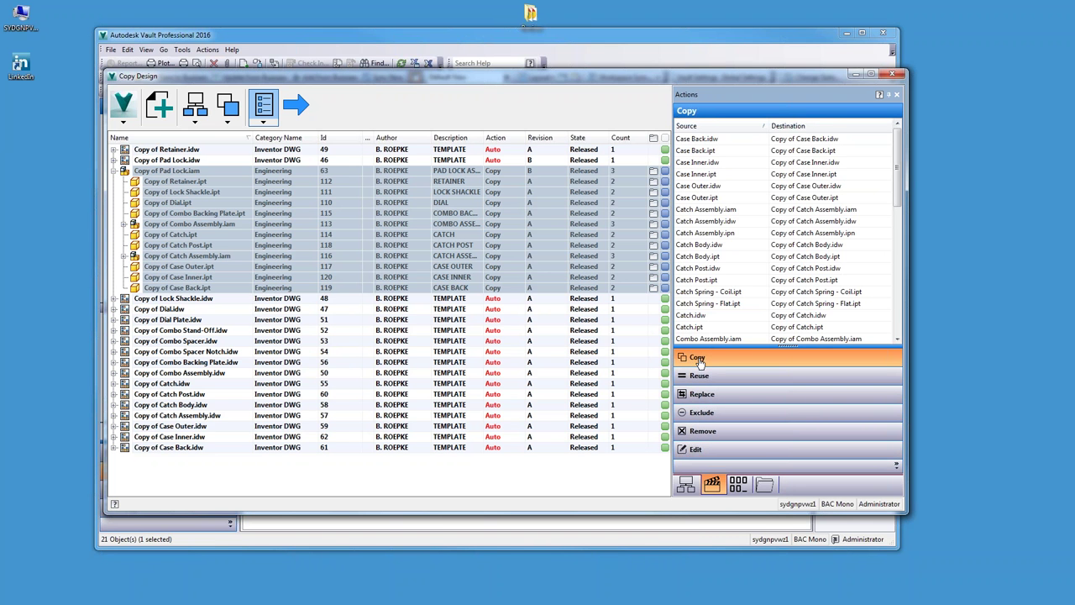
drag(899, 161, 899, 245)
click(124, 223)
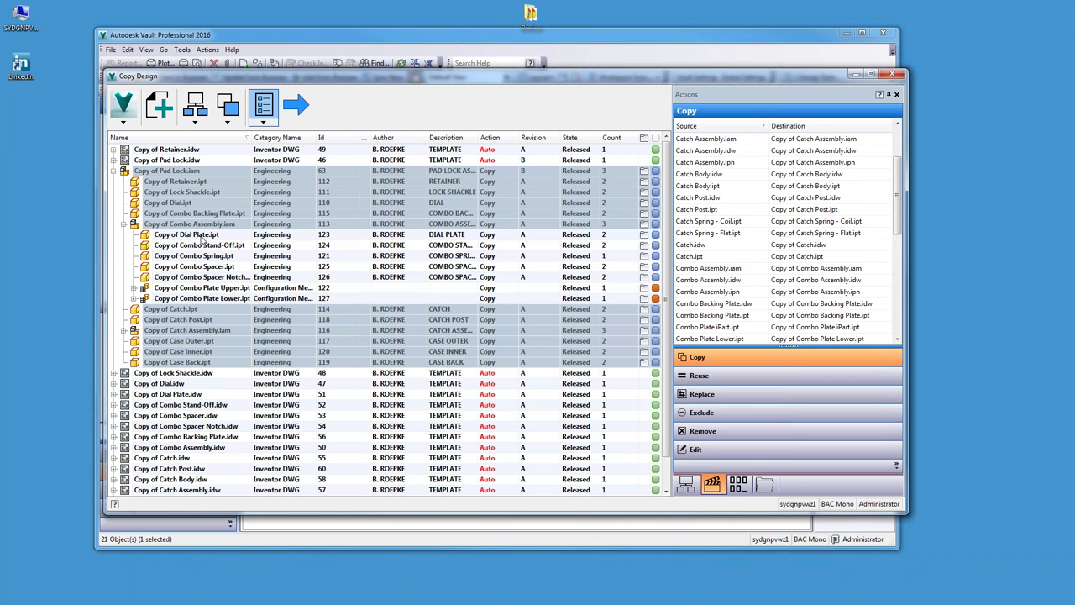
- Select rows through Combo Plate Lower.ipt and expand the Combo Plate Upper and Lower copies
shift+click(218, 300)
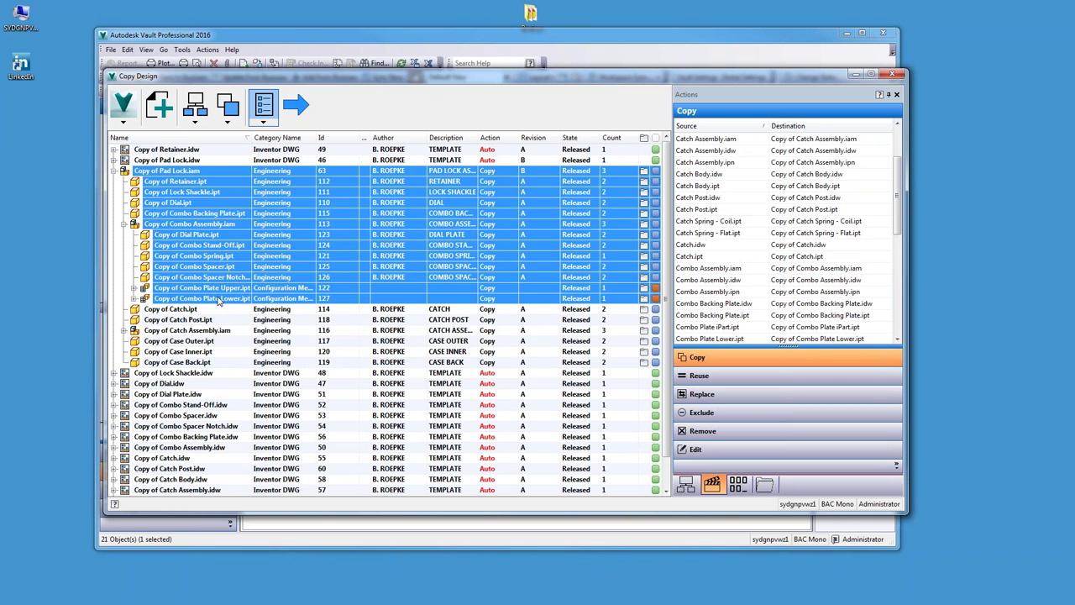
click(134, 288)
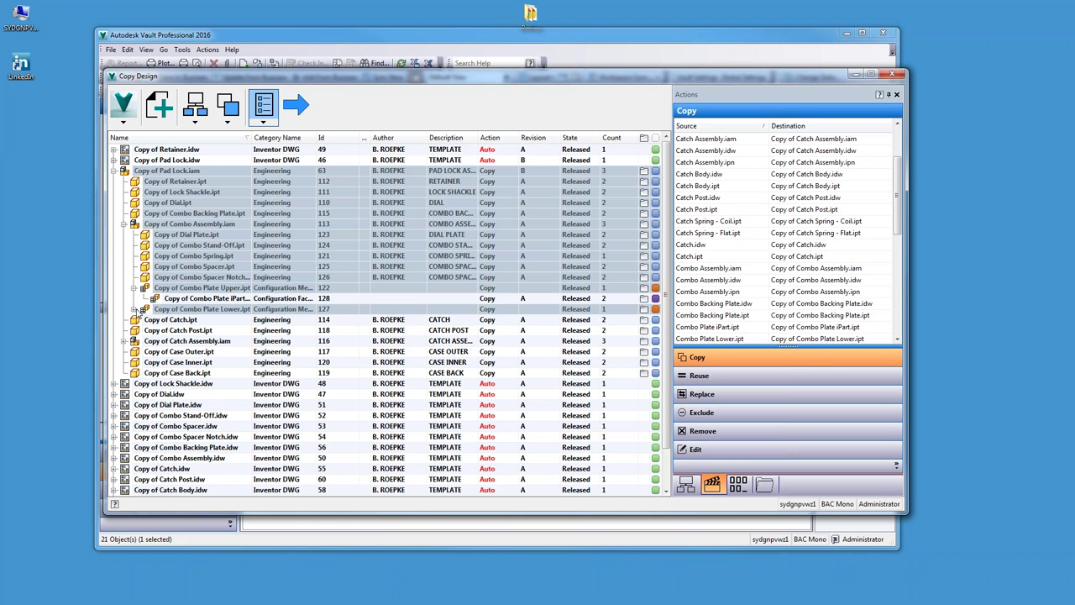
click(134, 309)
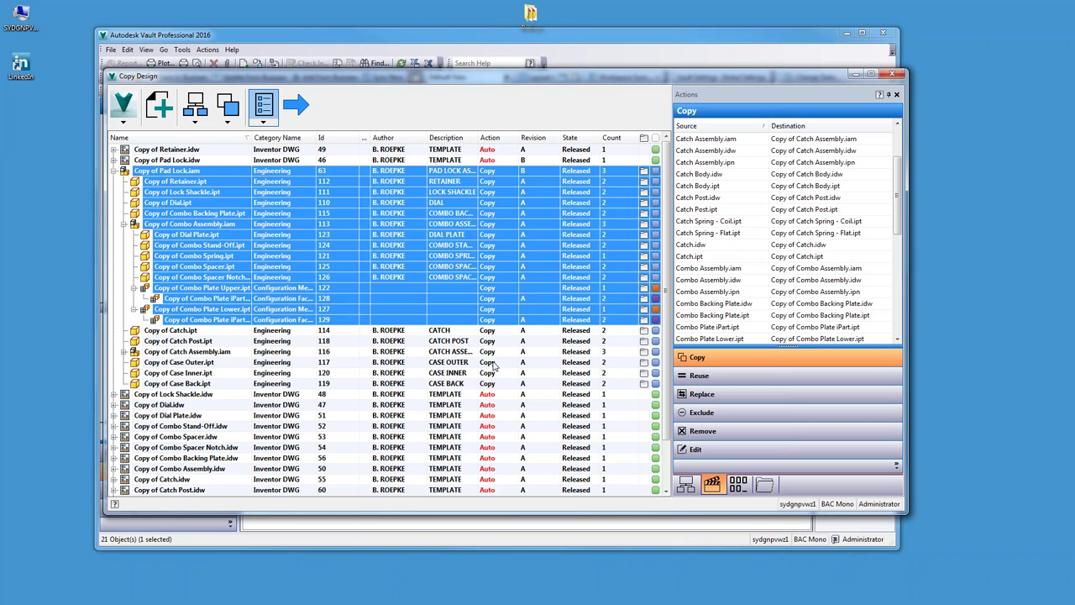
- Set Case Outer.ipt back to Copy and show the Numbering list of old and new names
right_click(494, 364)
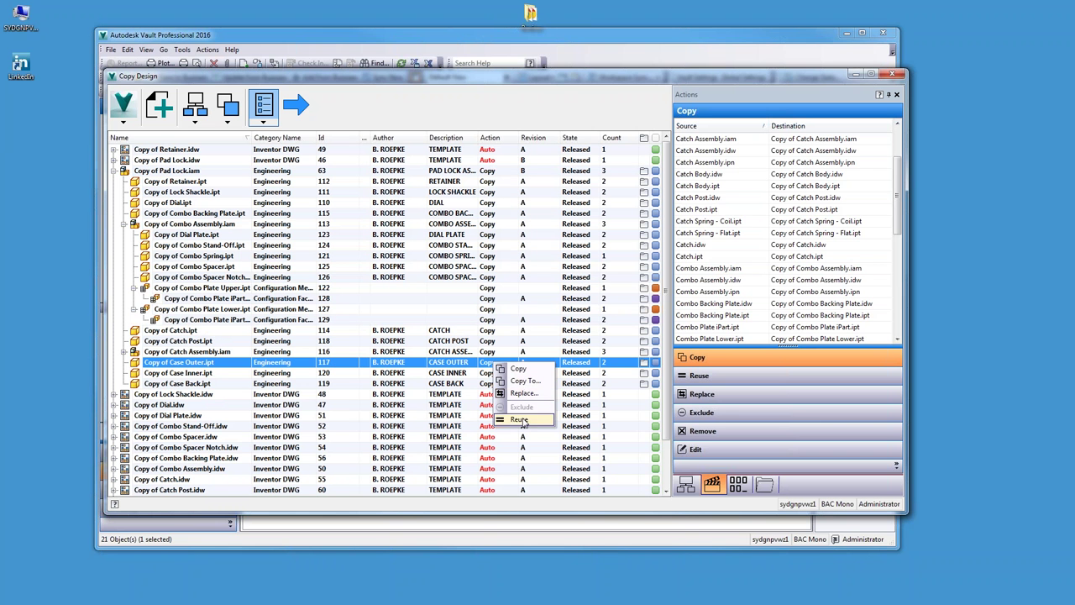
key(Escape)
click(711, 378)
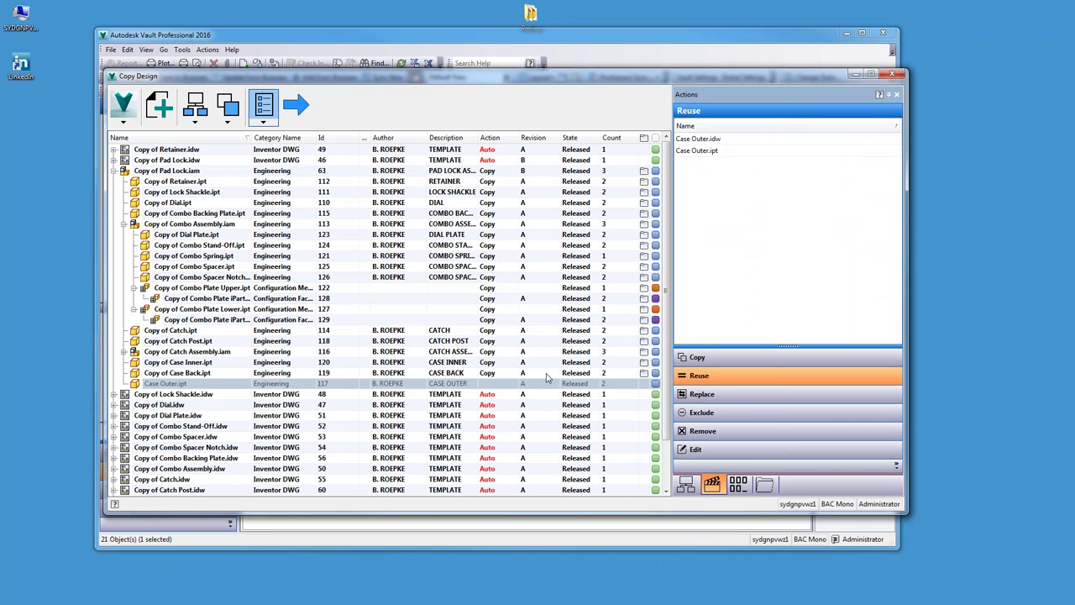
click(703, 394)
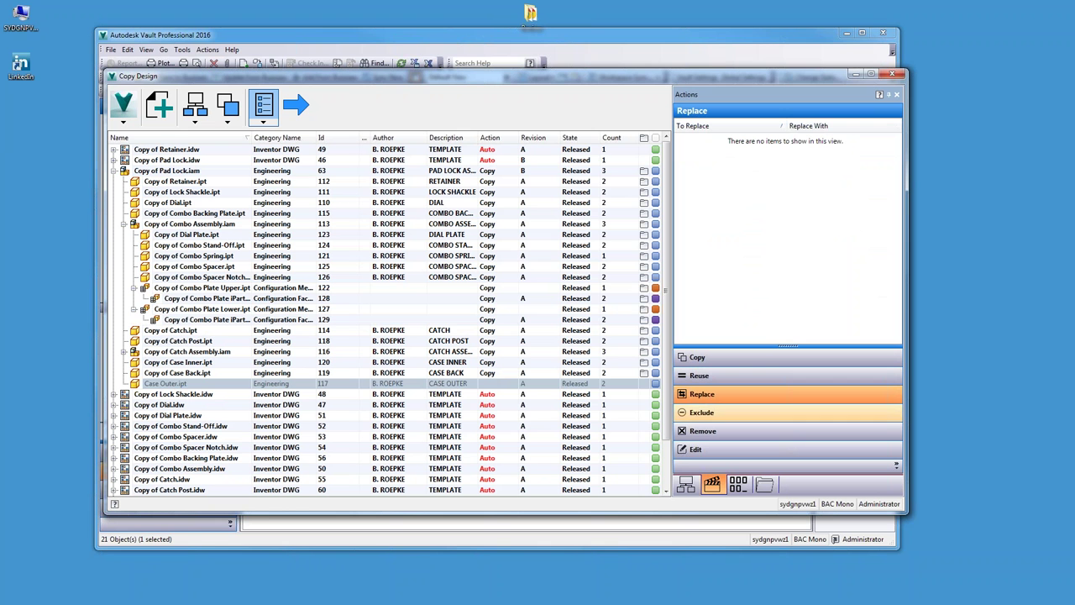
right_click(454, 385)
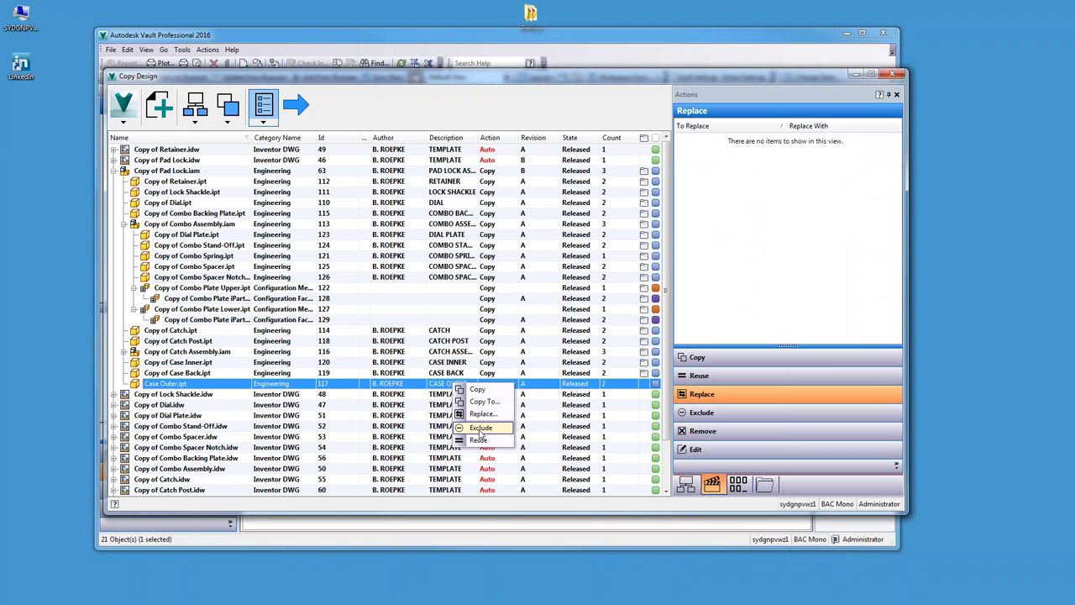
click(478, 414)
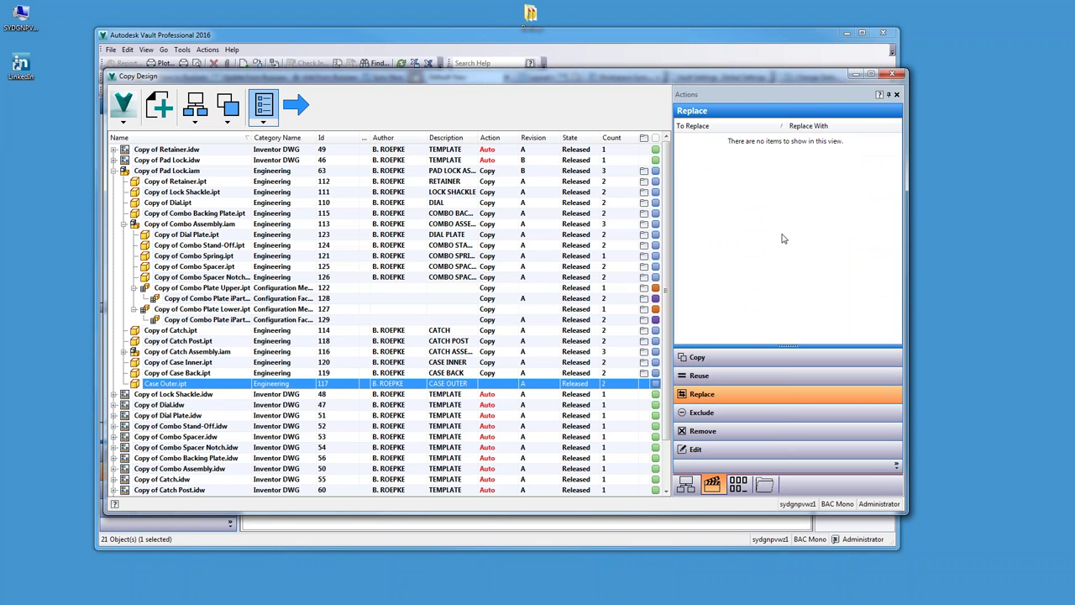
click(713, 361)
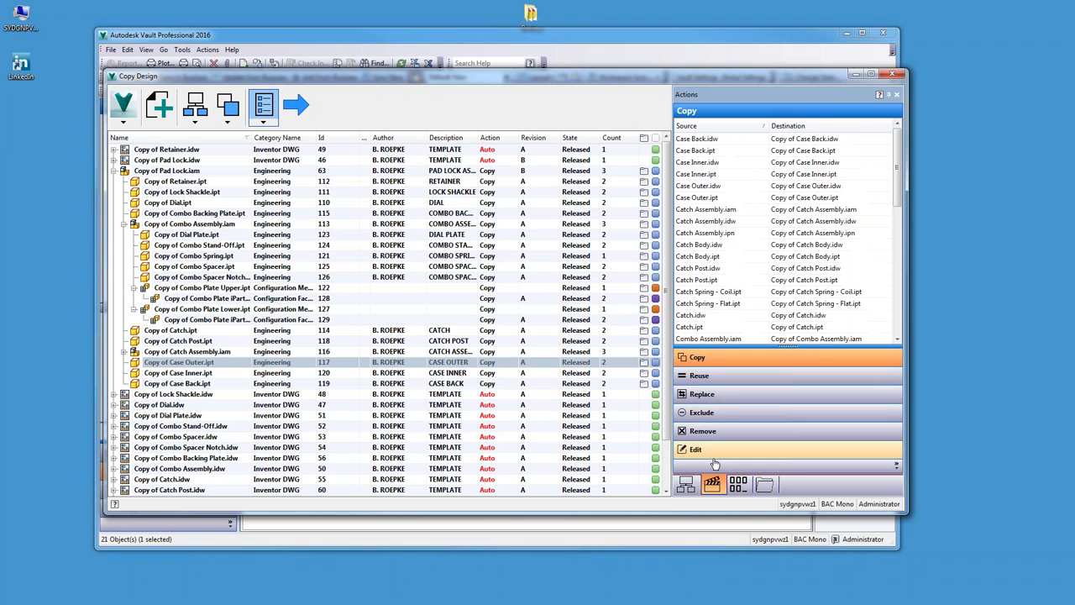
click(739, 486)
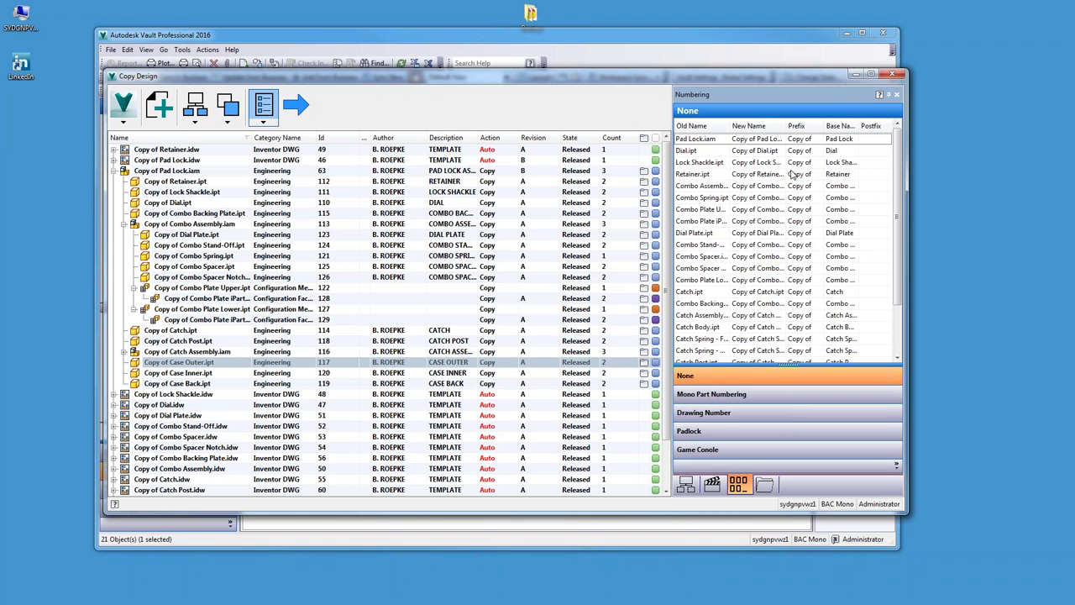
- Widen the Copy Design window and list, then give Pad Lock.iam the V2 prefix
drag(906, 159, 953, 156)
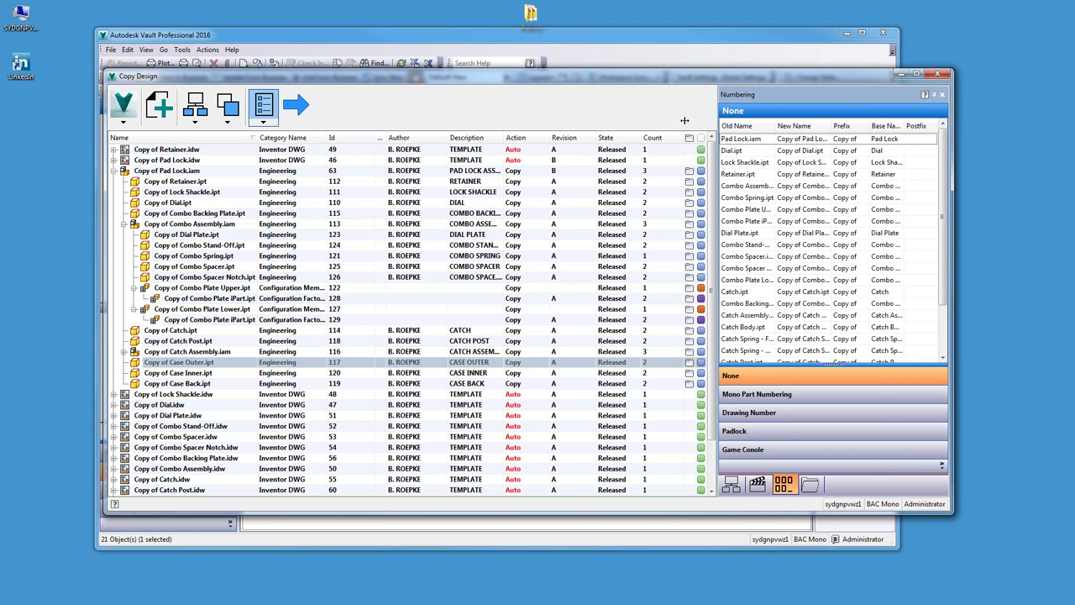
drag(684, 120, 684, 121)
right_click(775, 142)
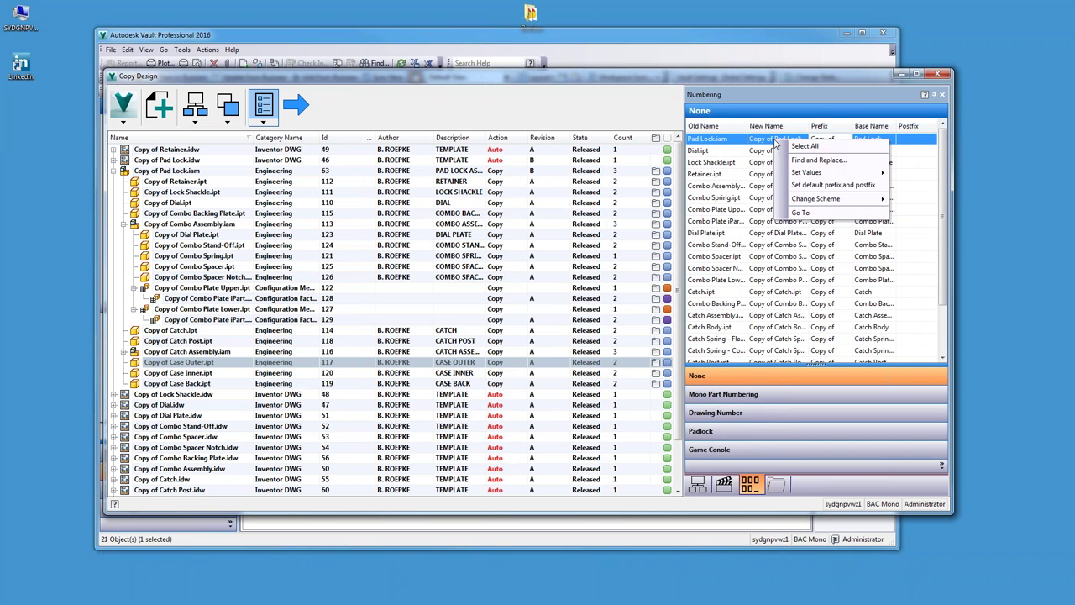
mouse_move(811, 173)
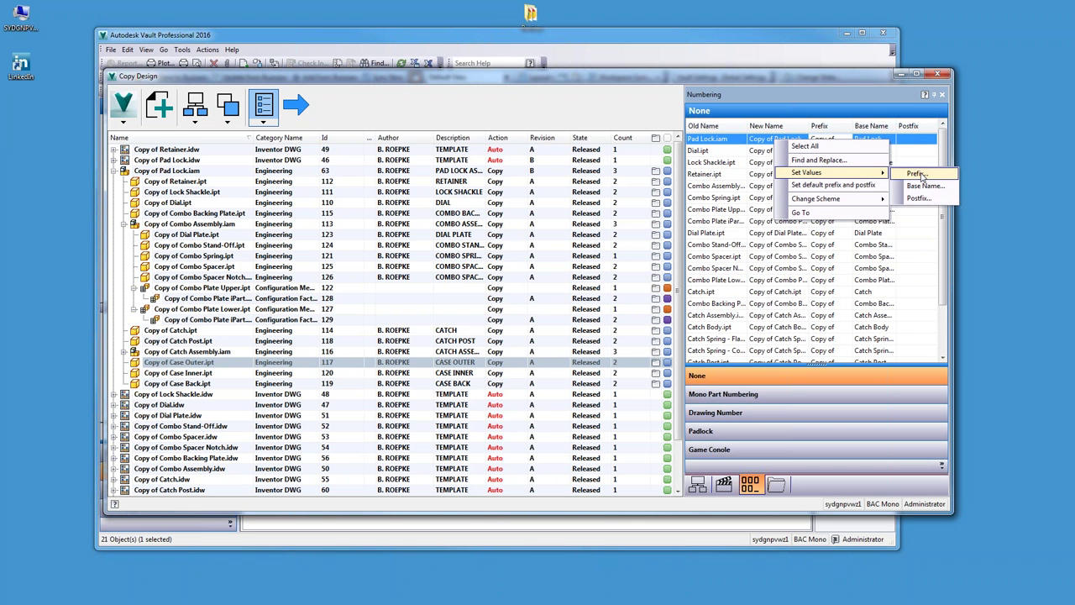
click(918, 174)
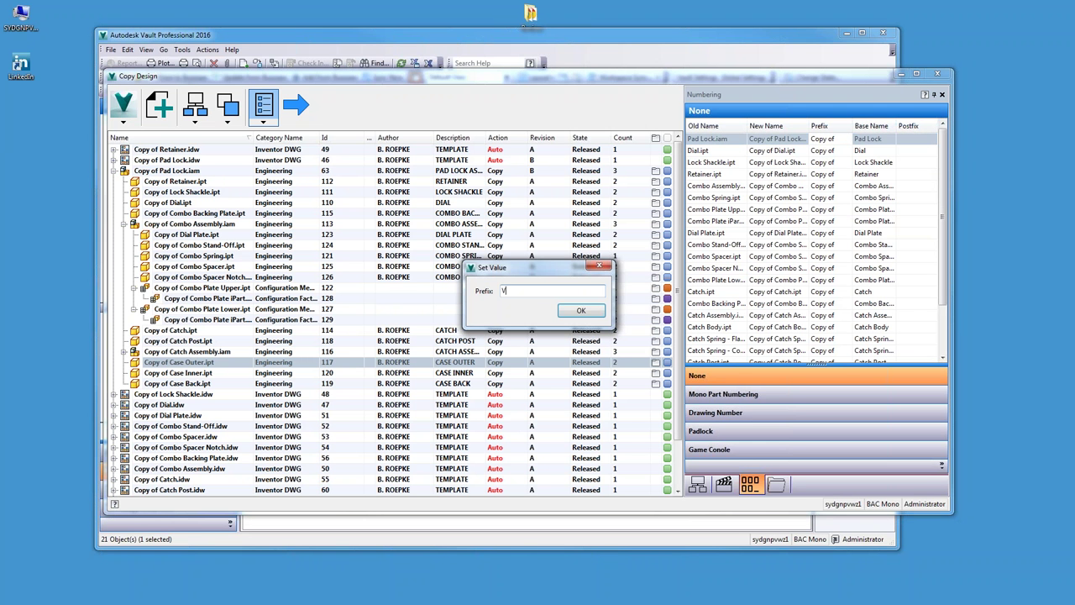
click(585, 313)
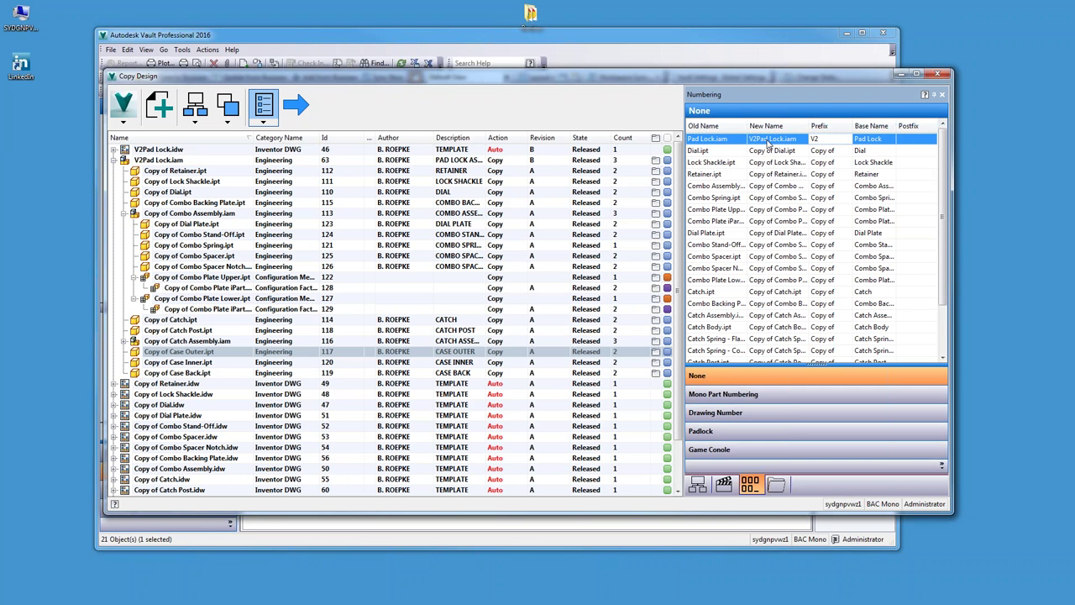
- Select every file in the renaming list and set their prefix to V2
scroll(779, 350, down, 2)
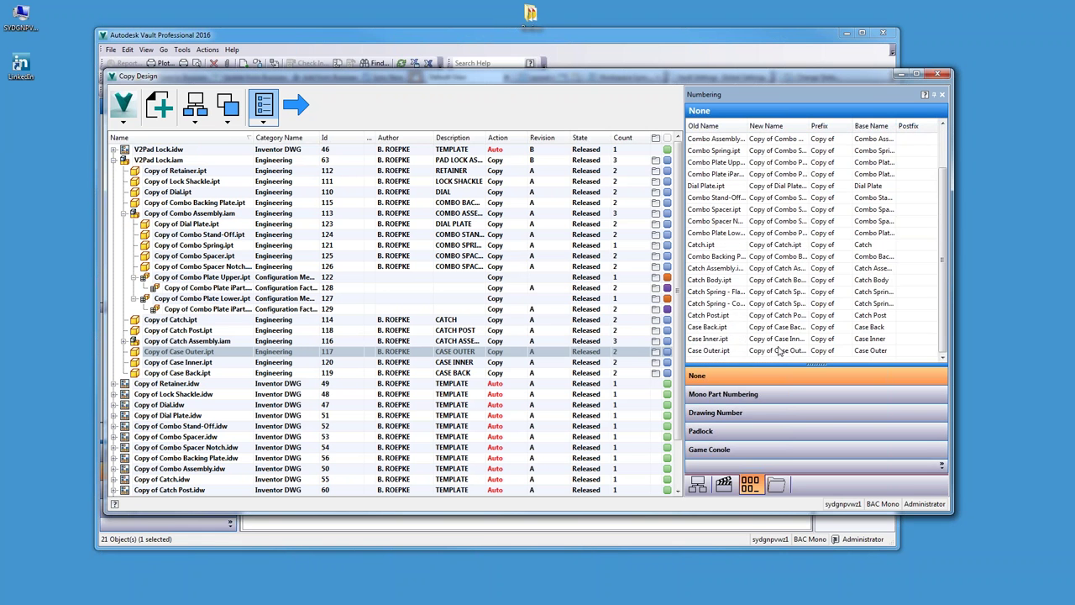
shift+click(790, 349)
right_click(845, 199)
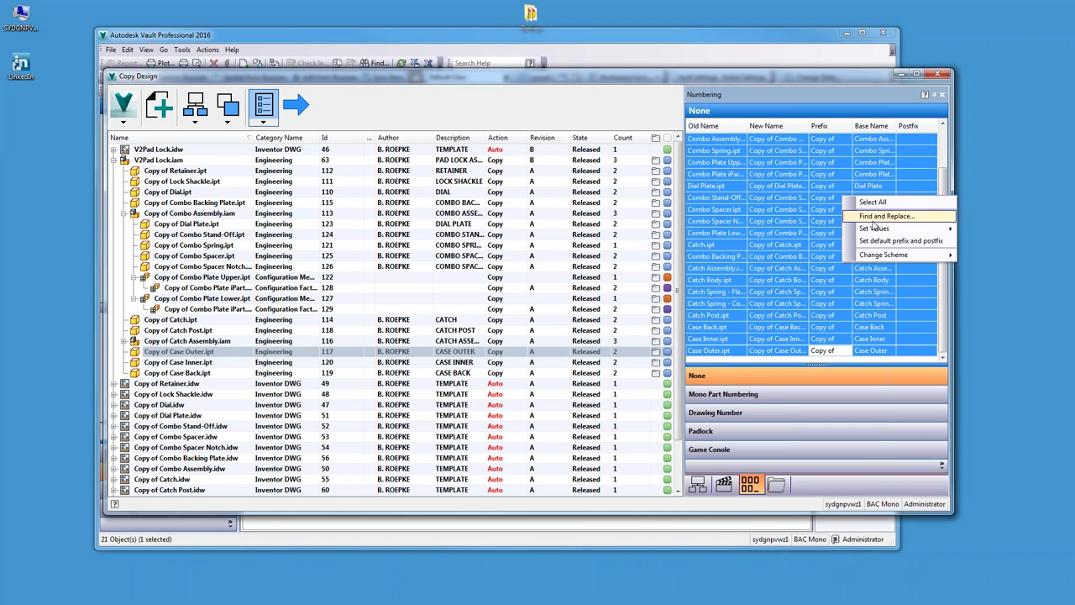
mouse_move(880, 228)
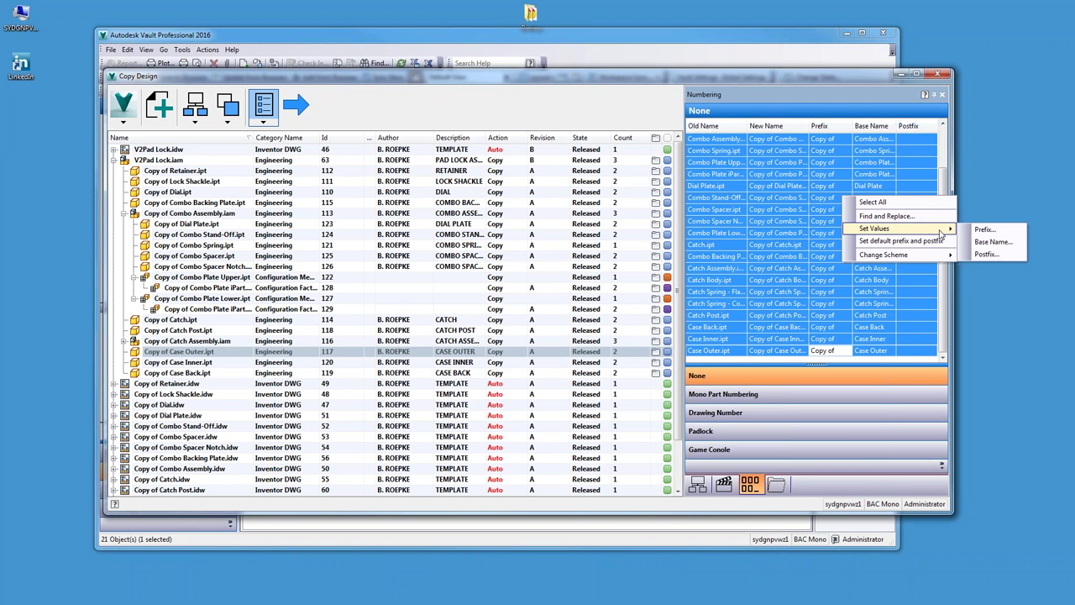
click(986, 230)
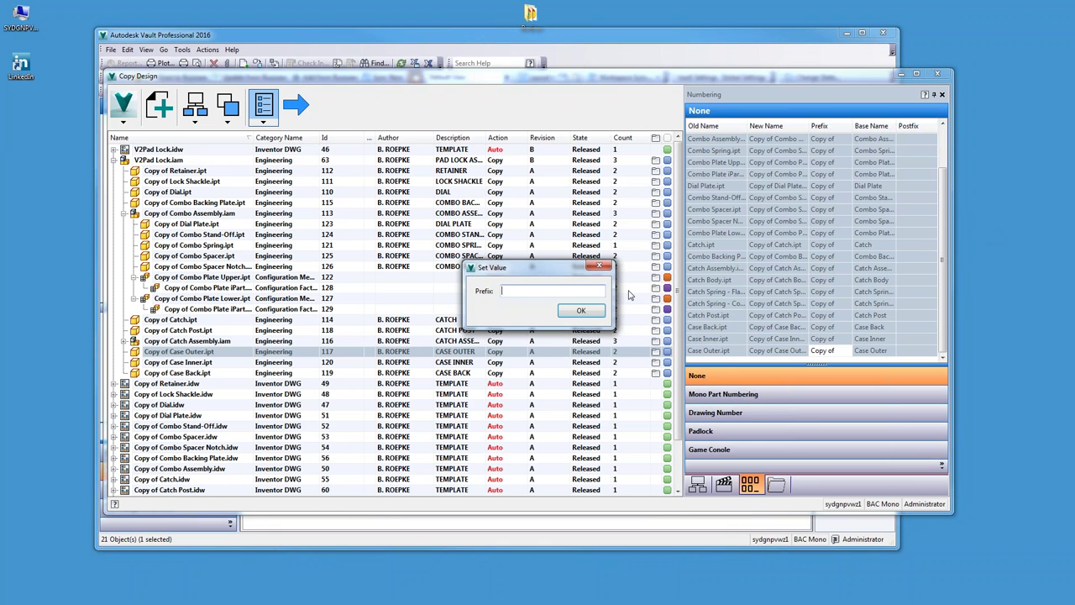
text(V2)
click(580, 310)
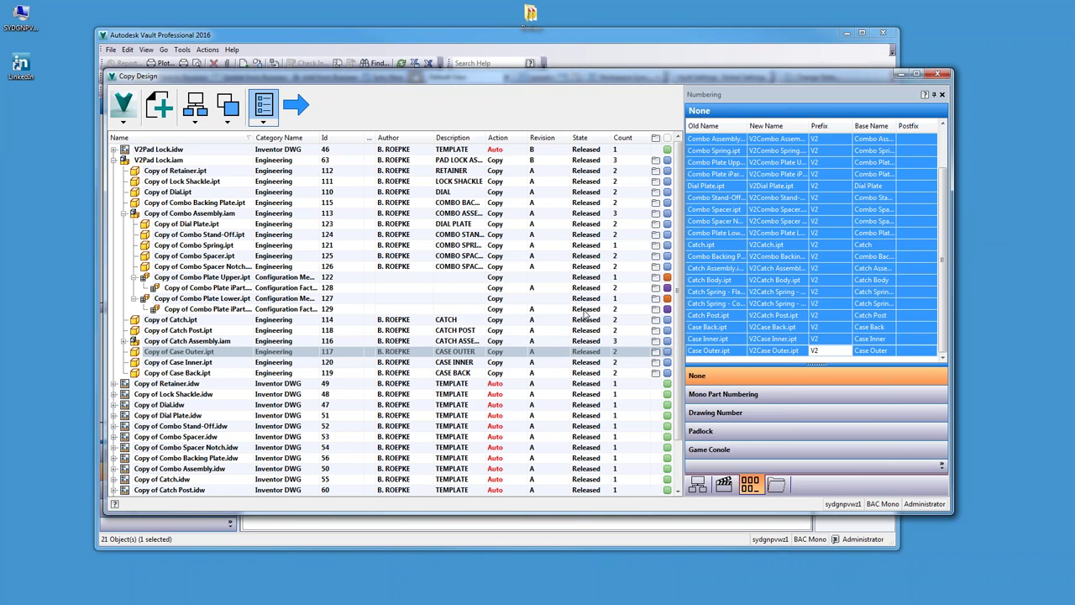
scroll(930, 279, up, 2)
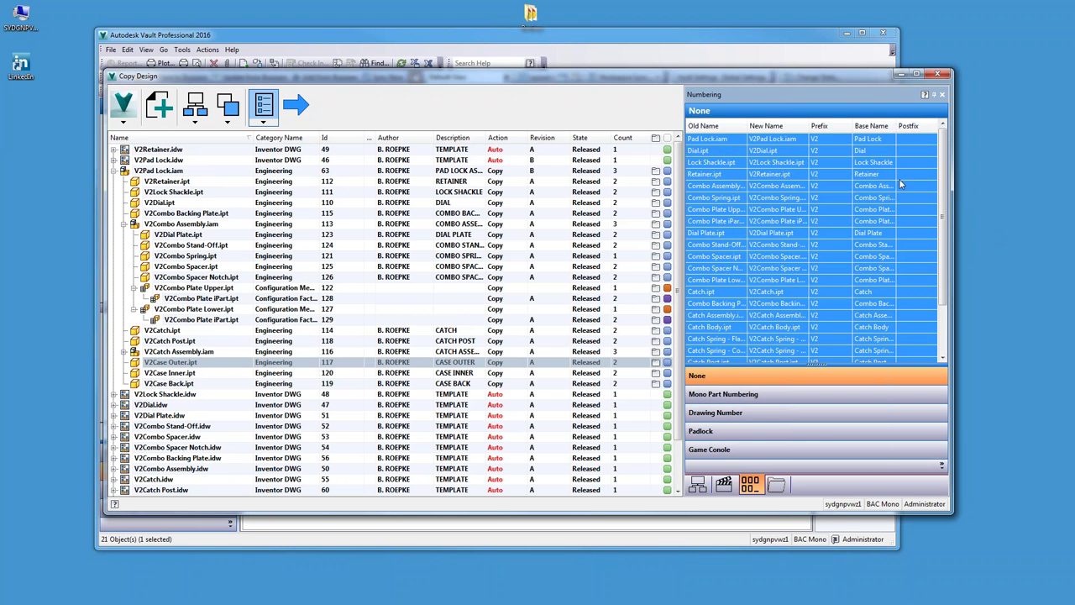
- Change all selected files to the Padlock scheme so new names read PL-1-#######
right_click(826, 141)
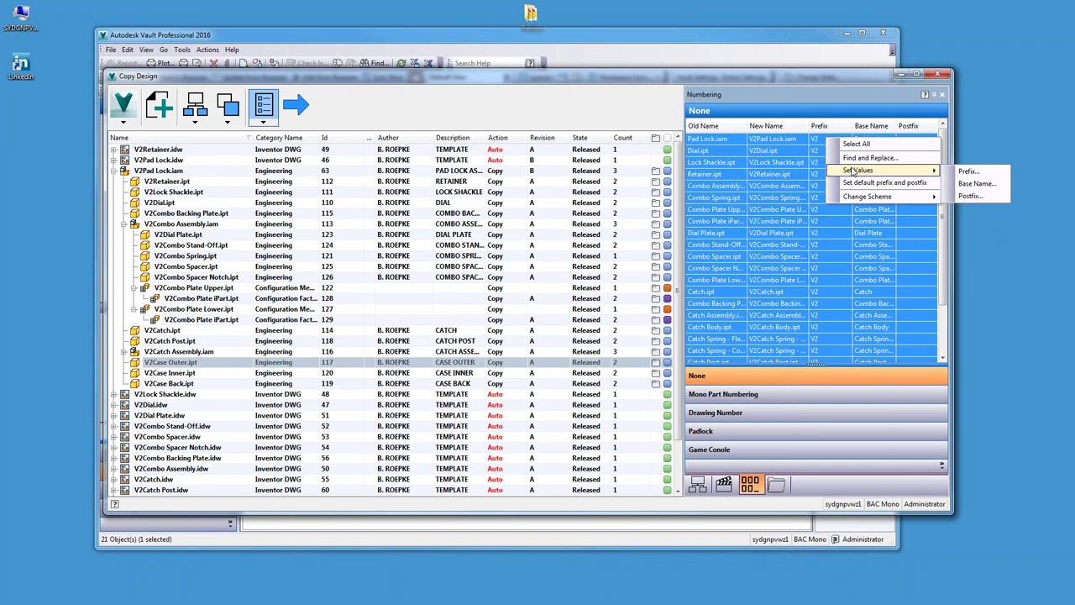
mouse_move(858, 199)
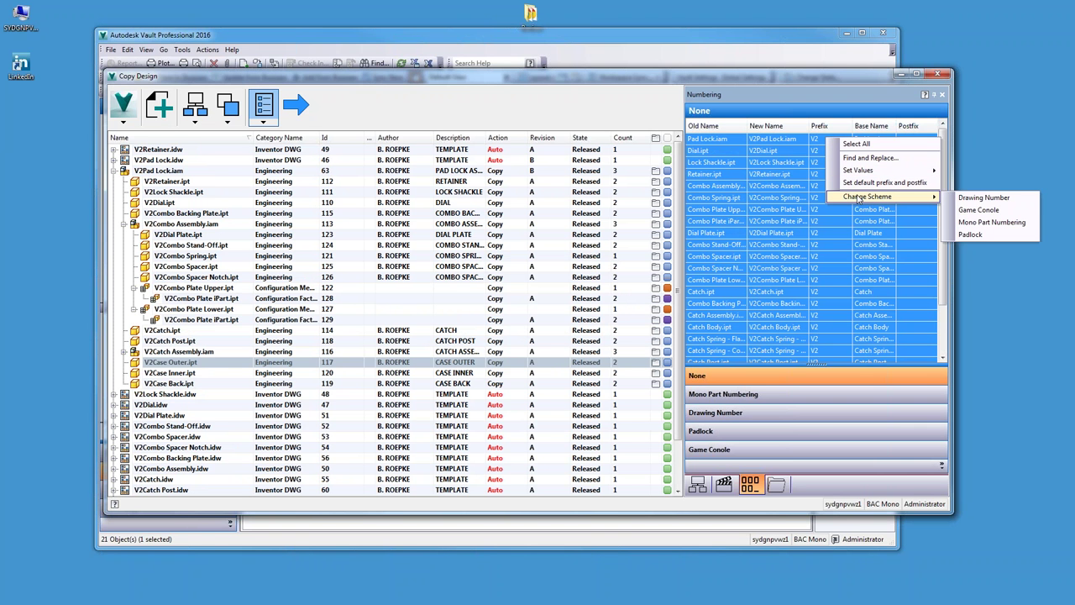
click(971, 234)
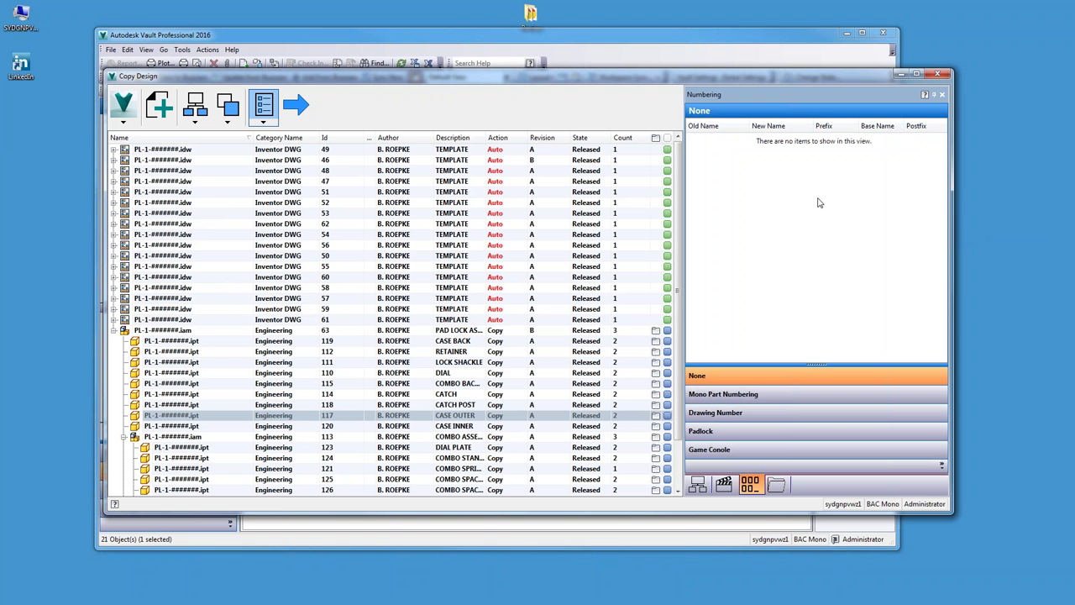
click(730, 432)
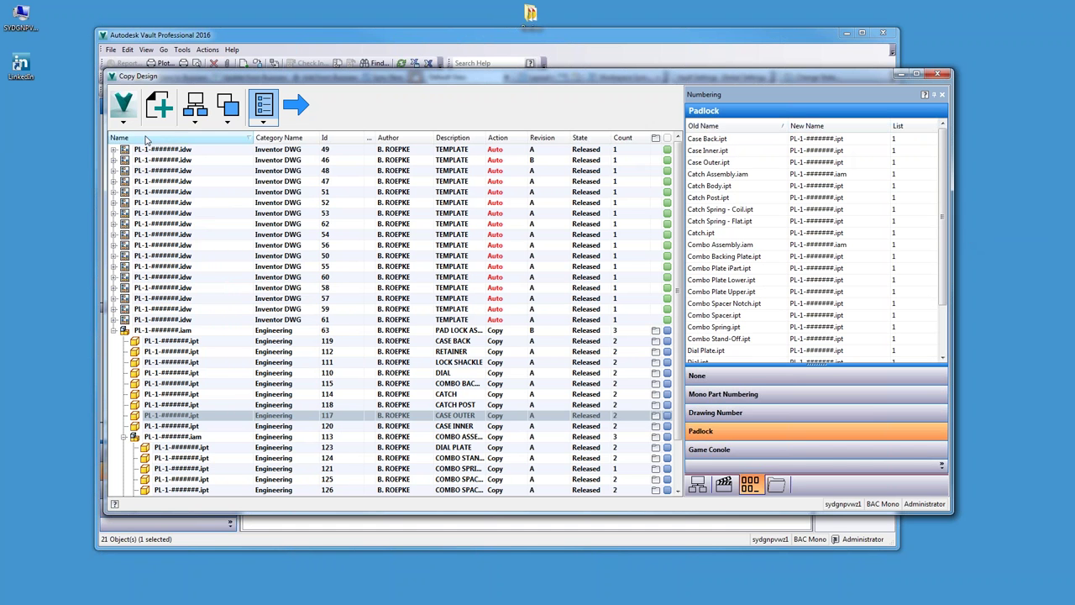
click(123, 116)
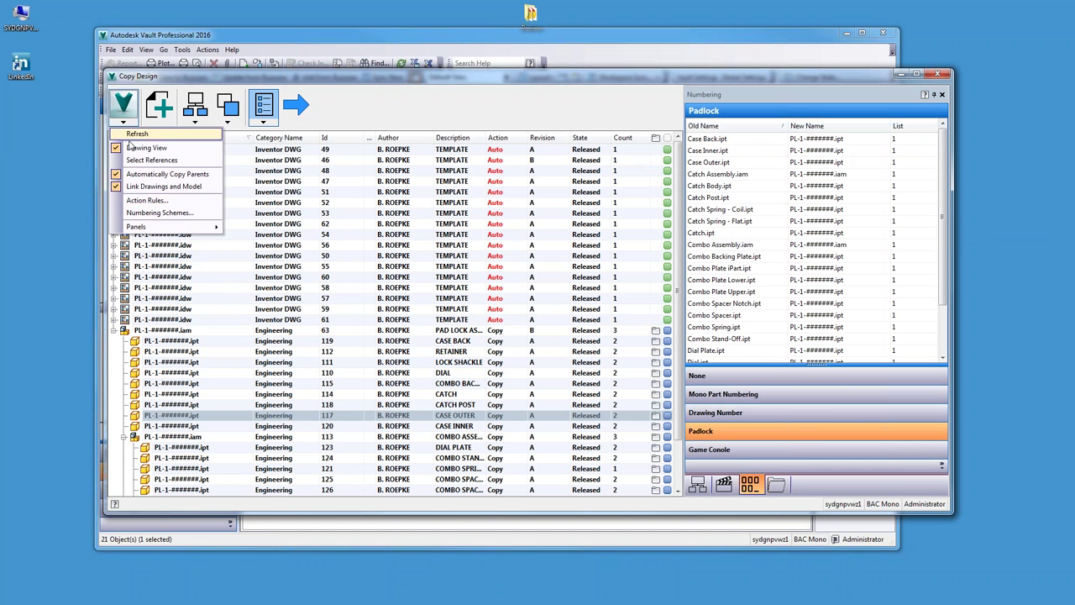
click(145, 214)
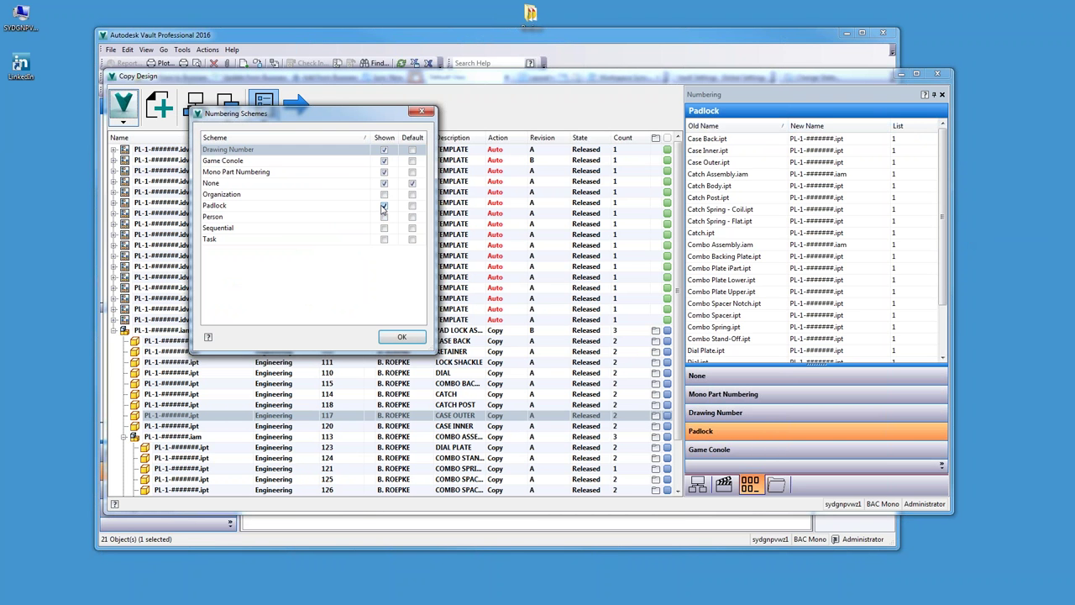
click(398, 335)
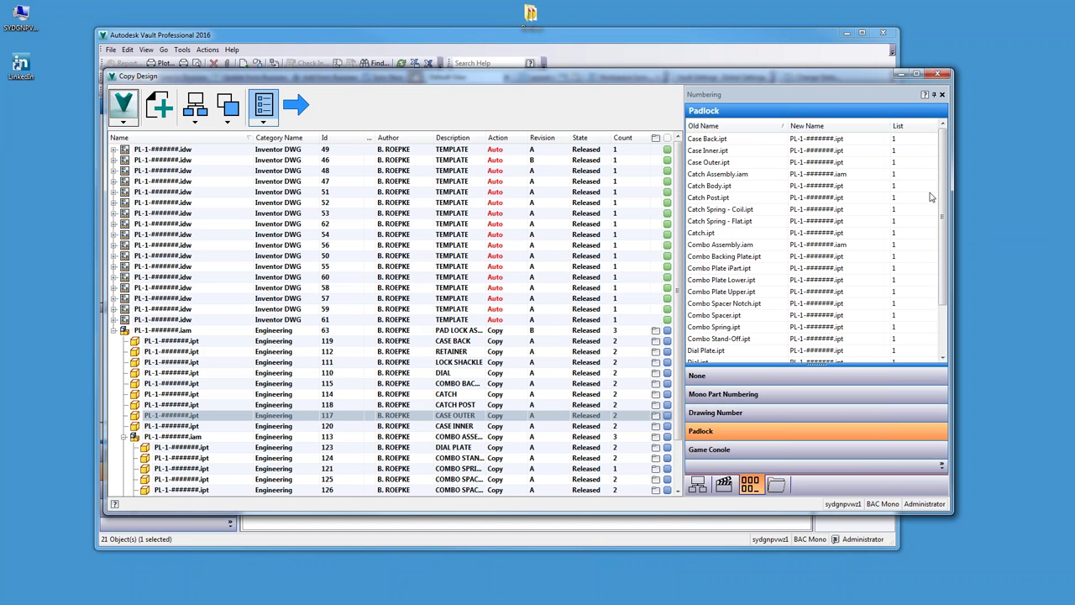
- Set the Padlock list value for Case Back.ipt to 2
click(743, 140)
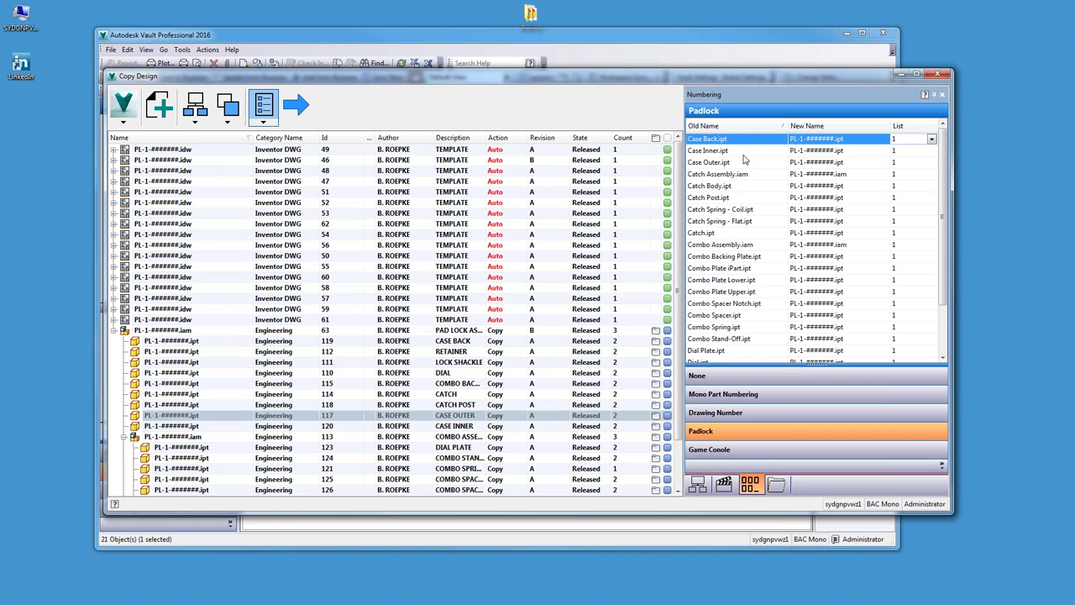
scroll(746, 160, down, 2)
shift+click(767, 351)
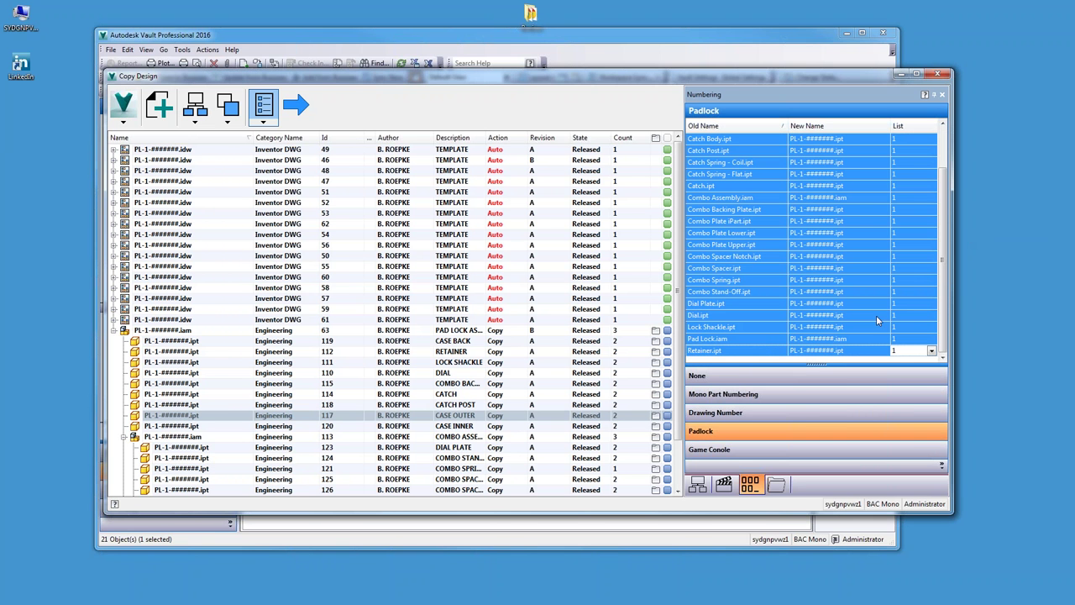
scroll(911, 165, up, 2)
click(911, 138)
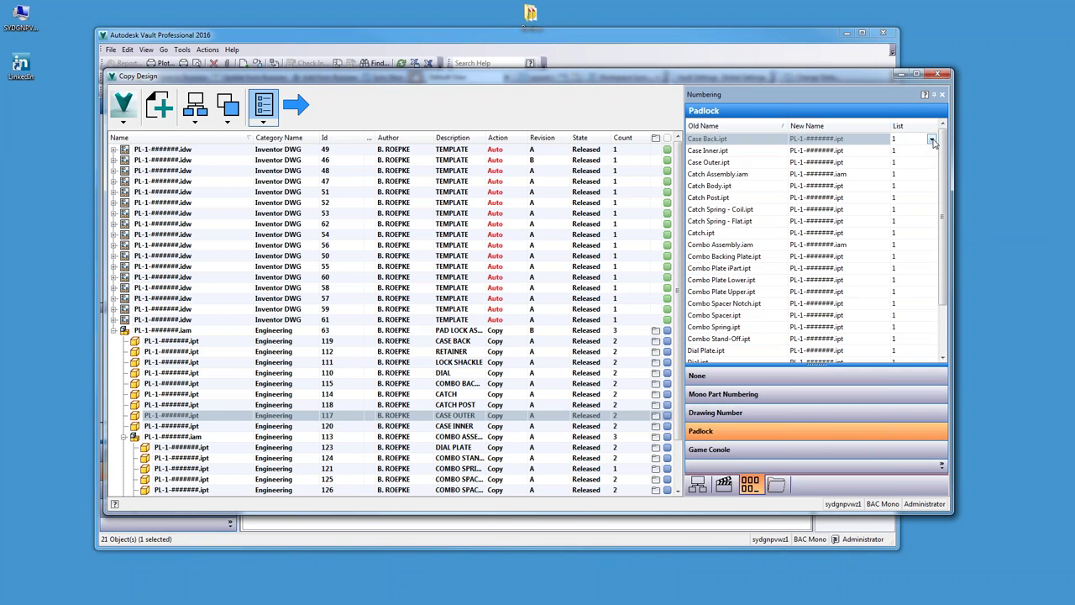
click(931, 138)
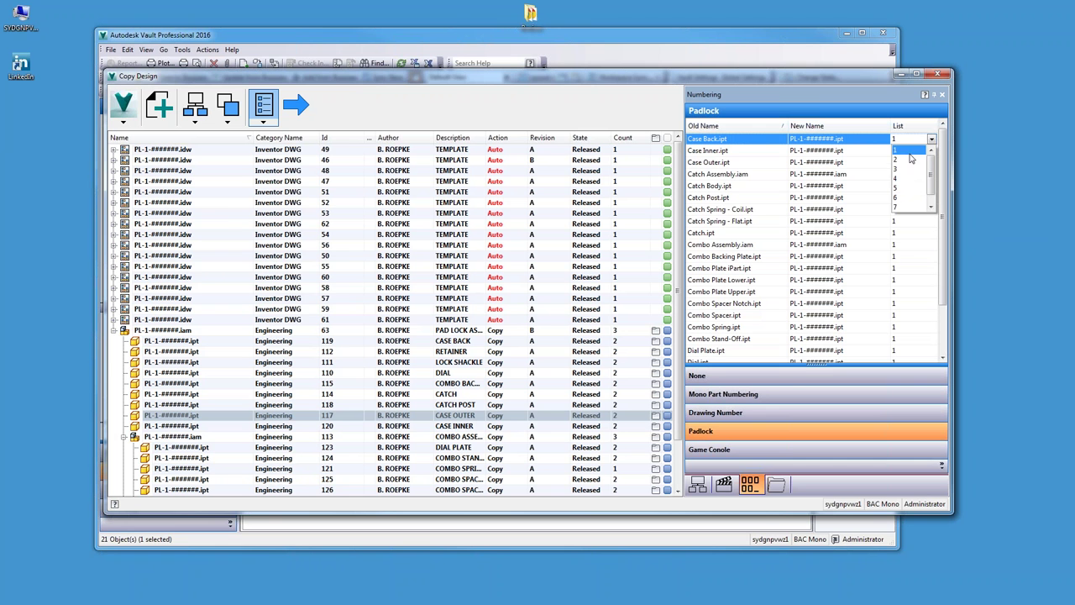
click(910, 160)
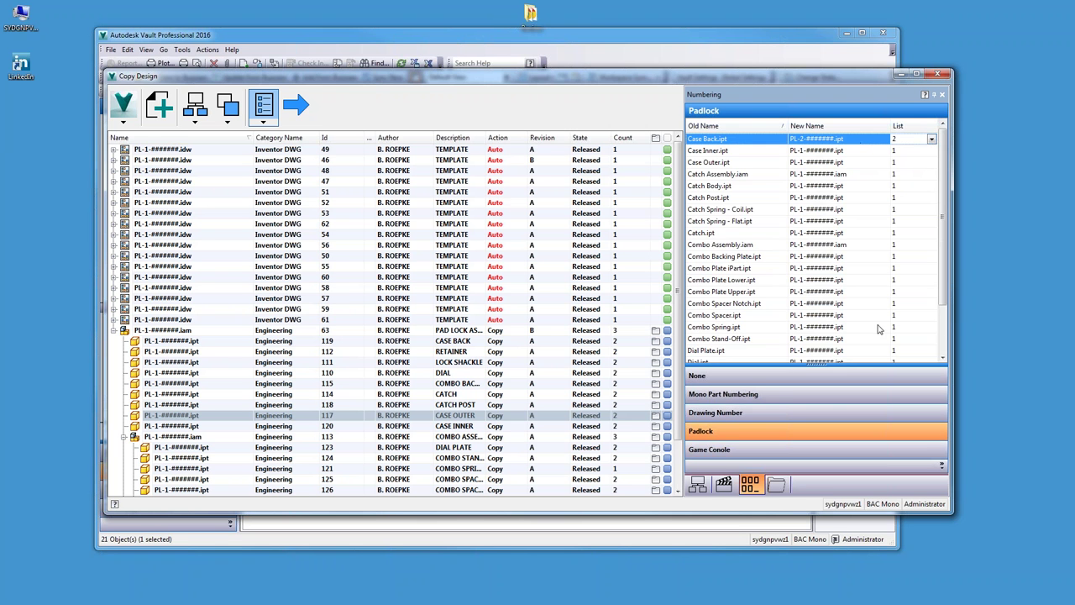
- Set the list value to 2 for all files down to Retainer.ipt, giving PL-2 names
scroll(881, 330, down, 2)
shift+click(891, 349)
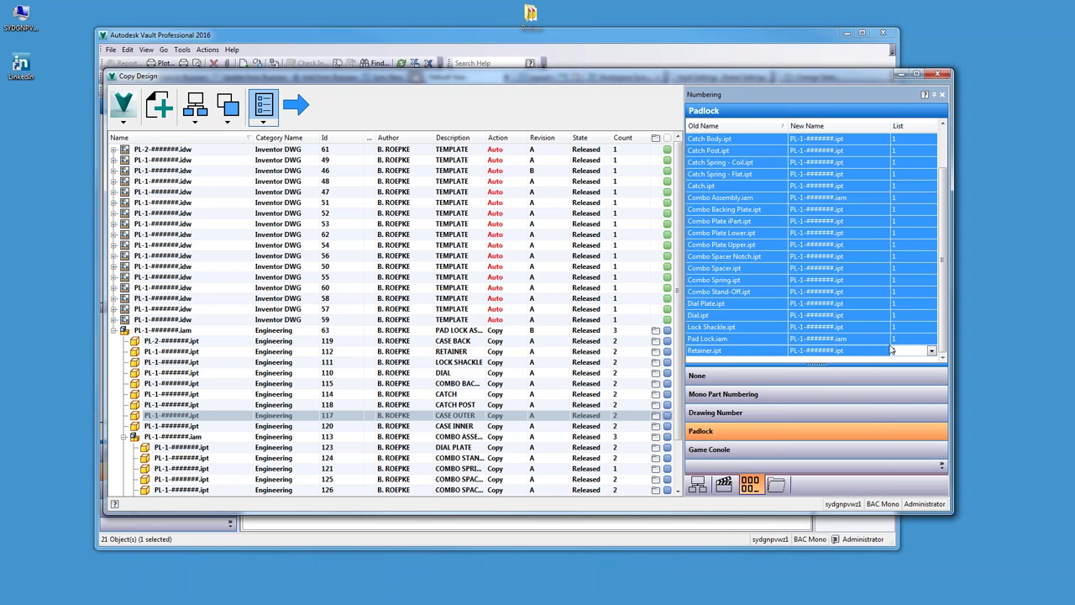
right_click(888, 241)
mouse_move(914, 270)
click(995, 270)
click(527, 292)
click(516, 313)
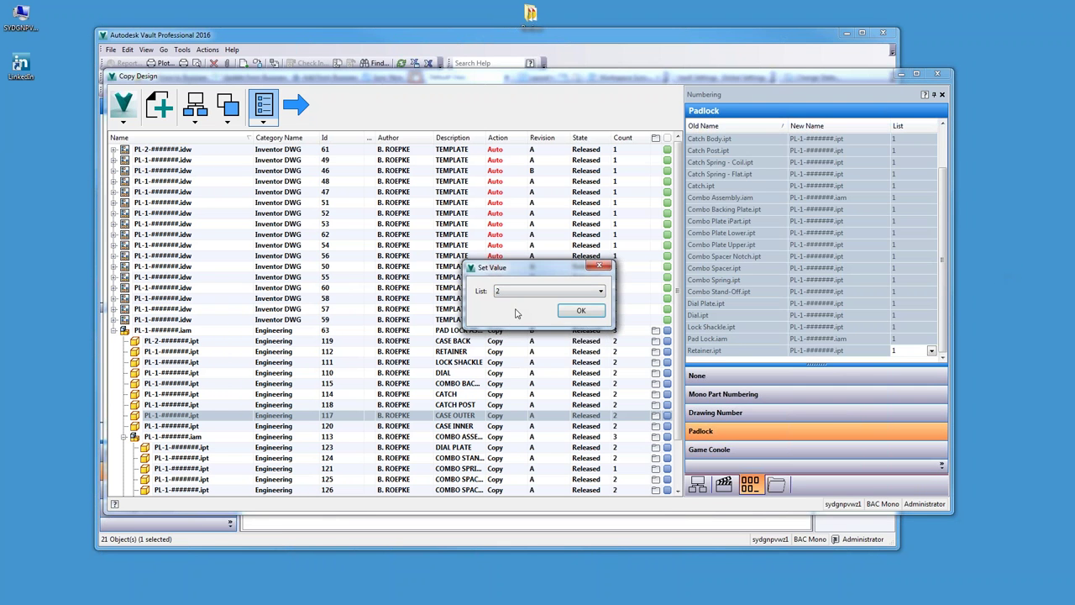
click(584, 312)
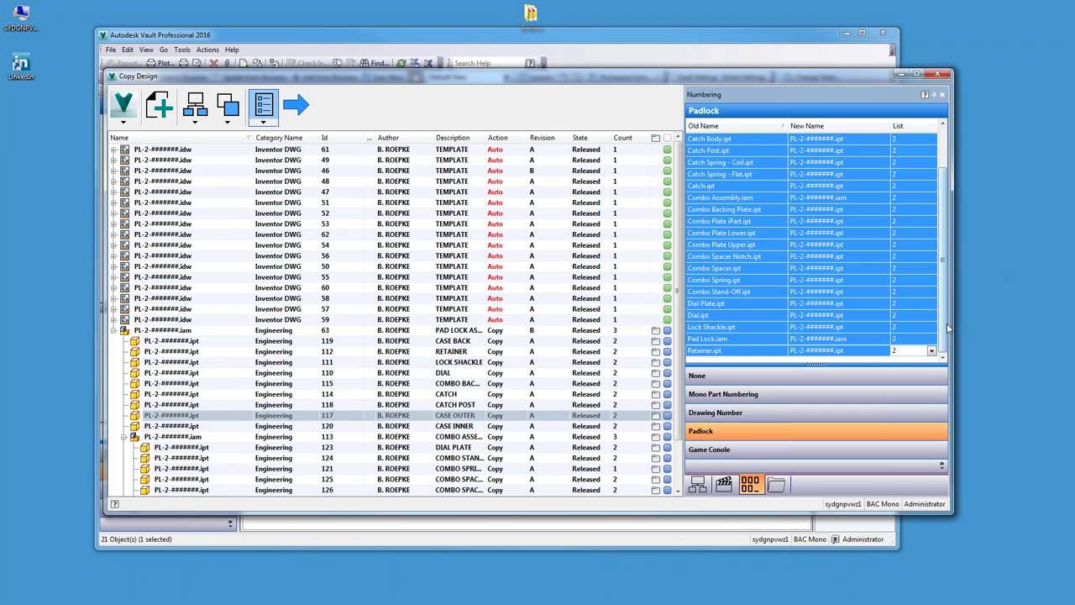
scroll(943, 328, up, 1)
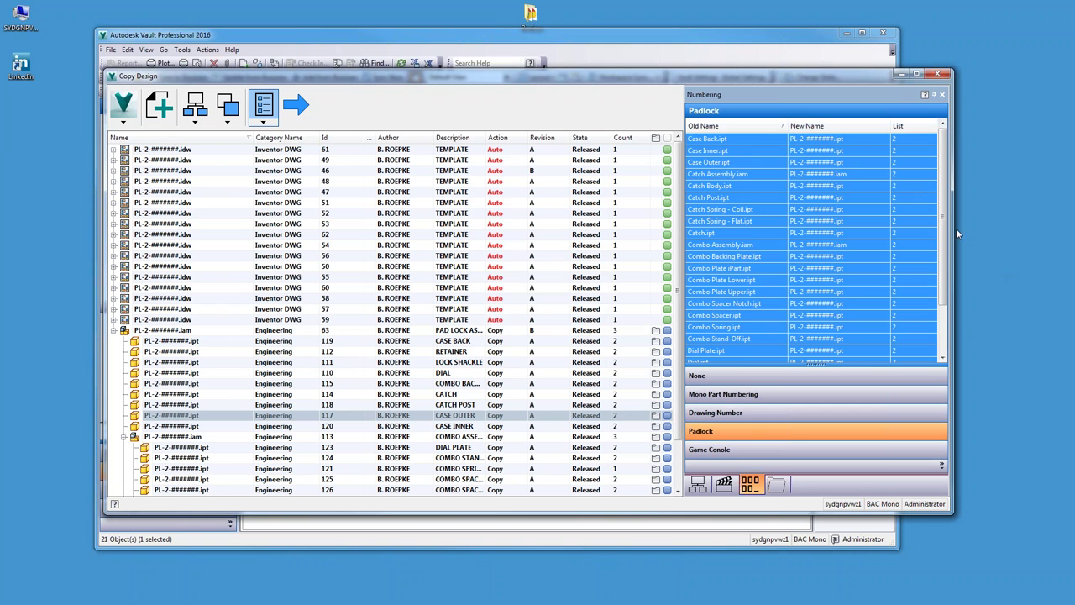
scroll(946, 252, down, 2)
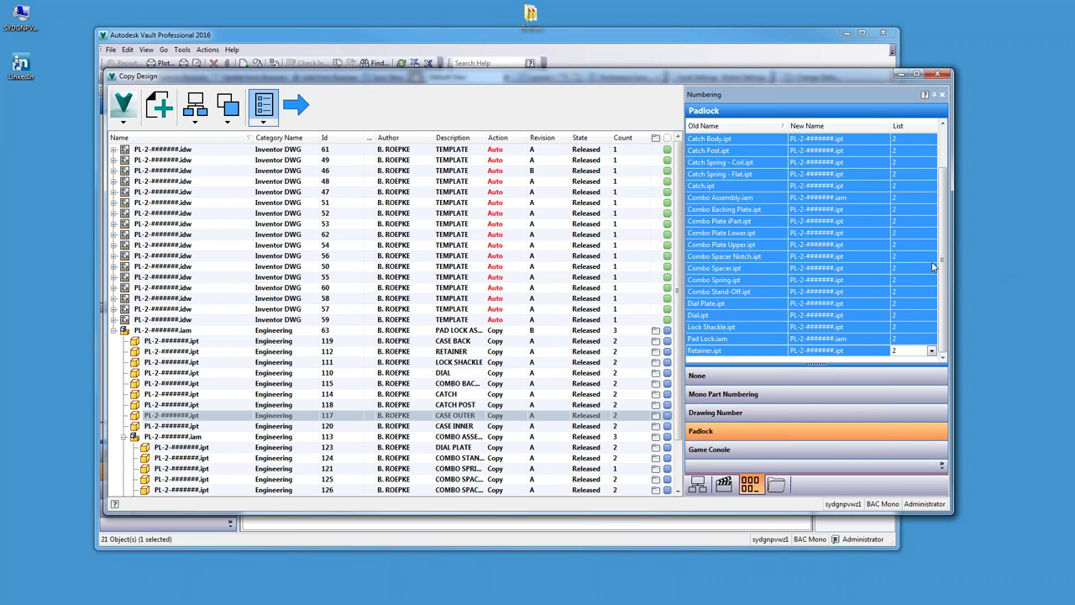
scroll(943, 218, up, 2)
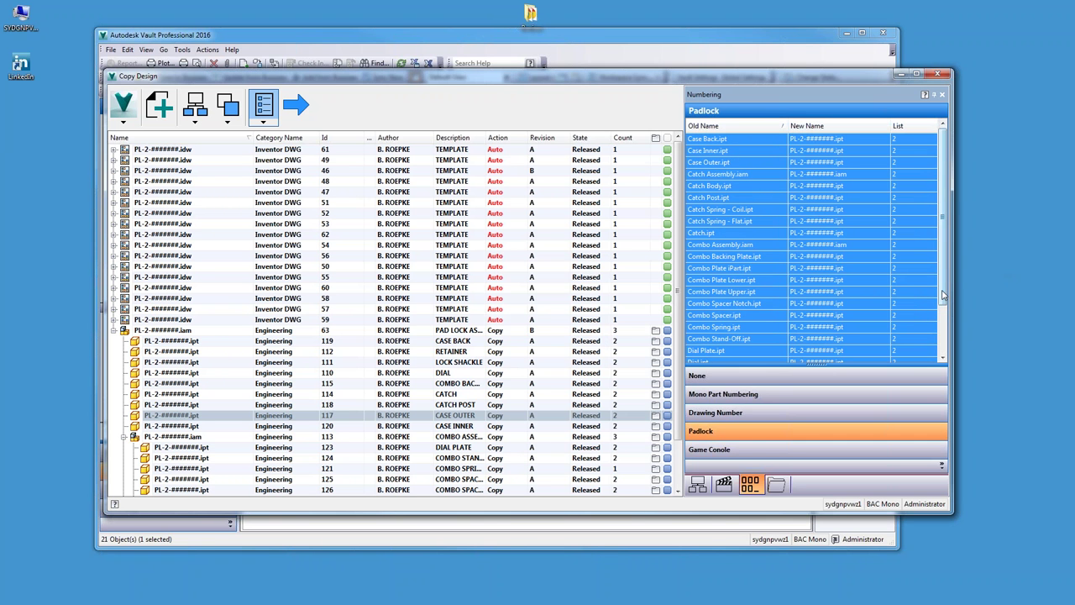
scroll(926, 303, down, 2)
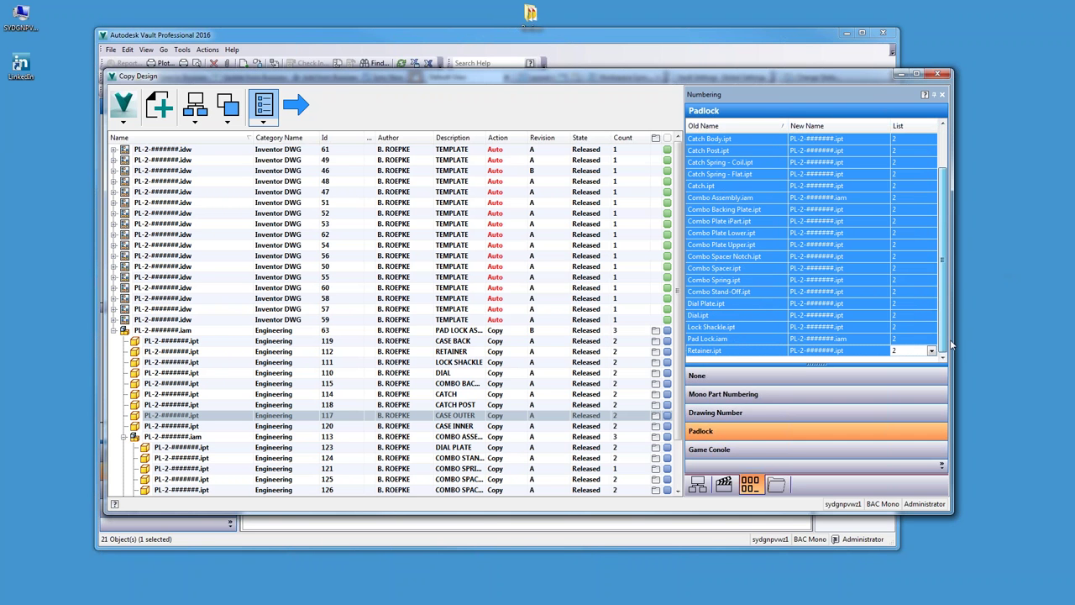
click(748, 454)
click(742, 411)
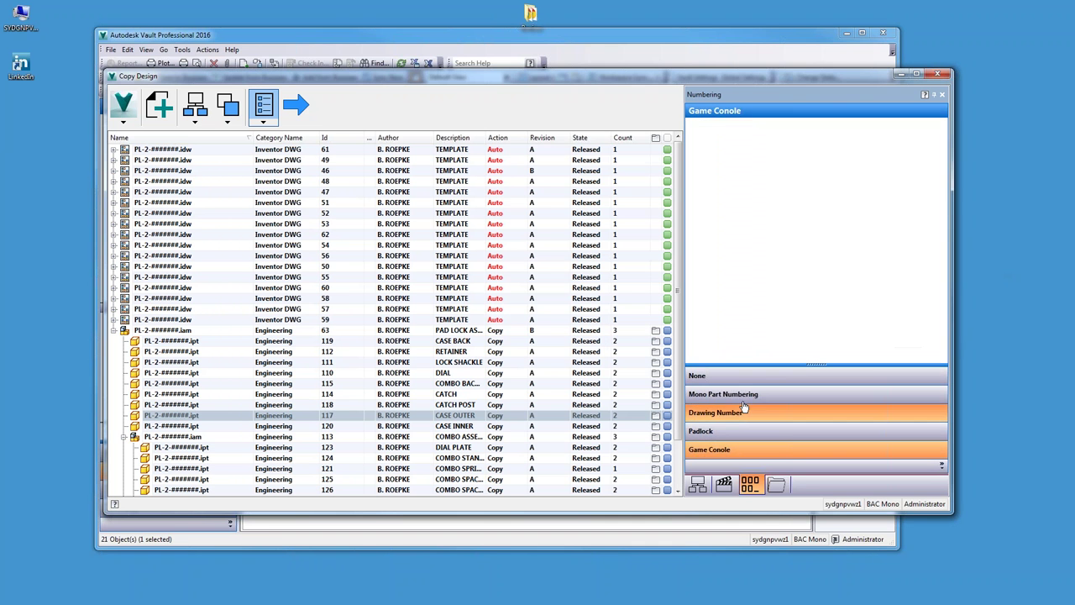
click(743, 388)
click(734, 414)
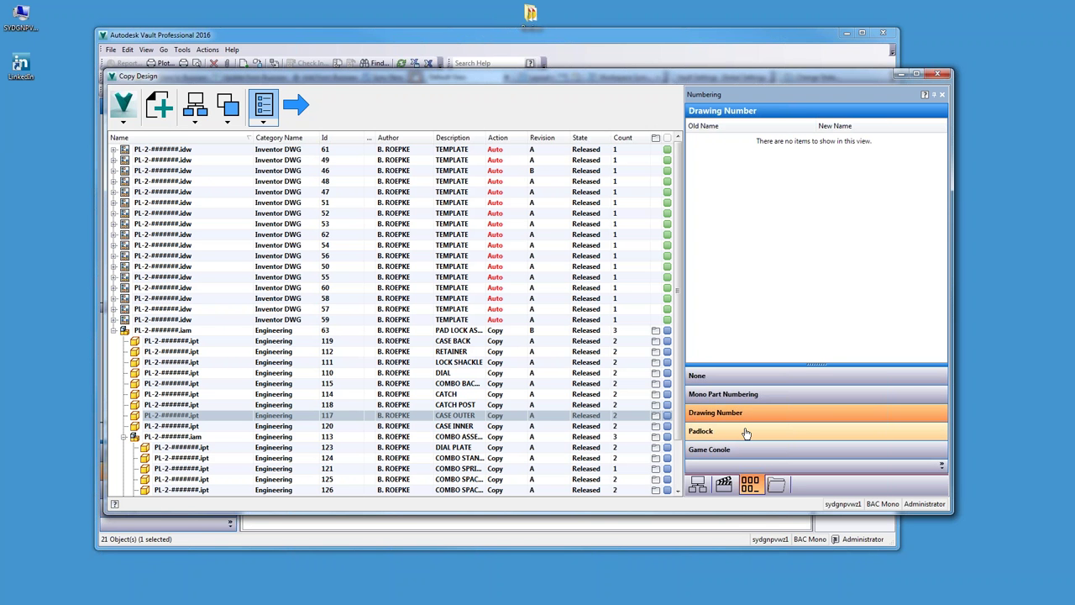
click(745, 376)
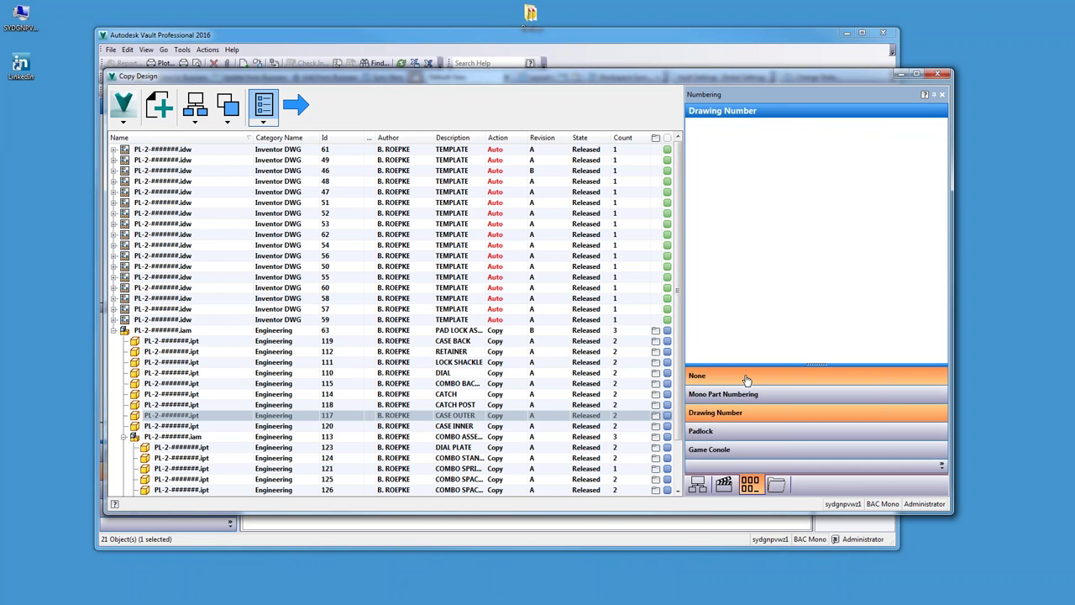
click(744, 431)
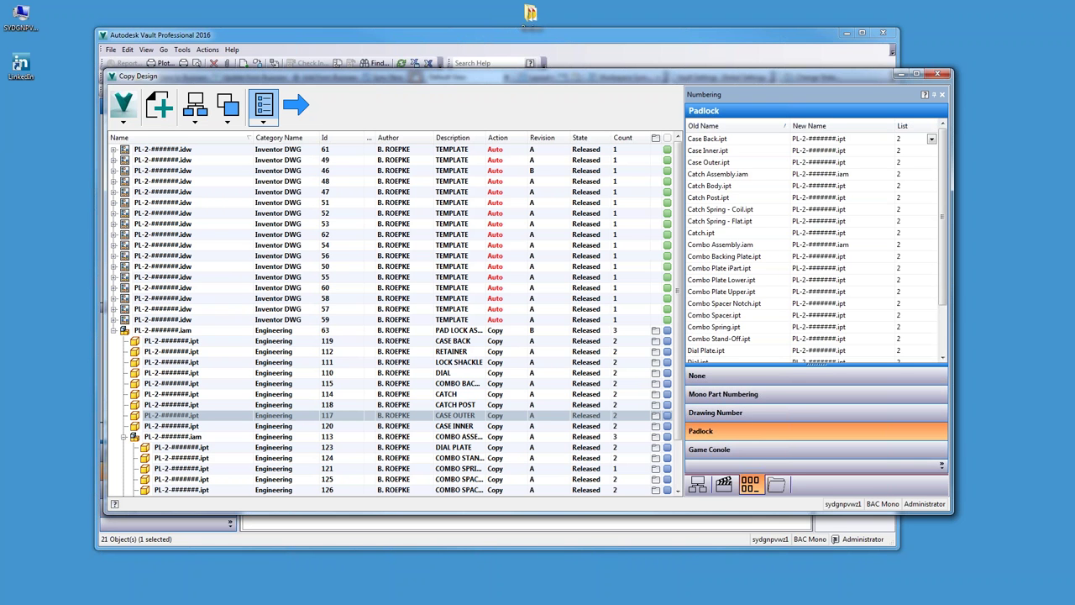
- Expand Padlock in the Folders view, review Where Used and Numbering, and collapse the assembly's child parts
click(777, 486)
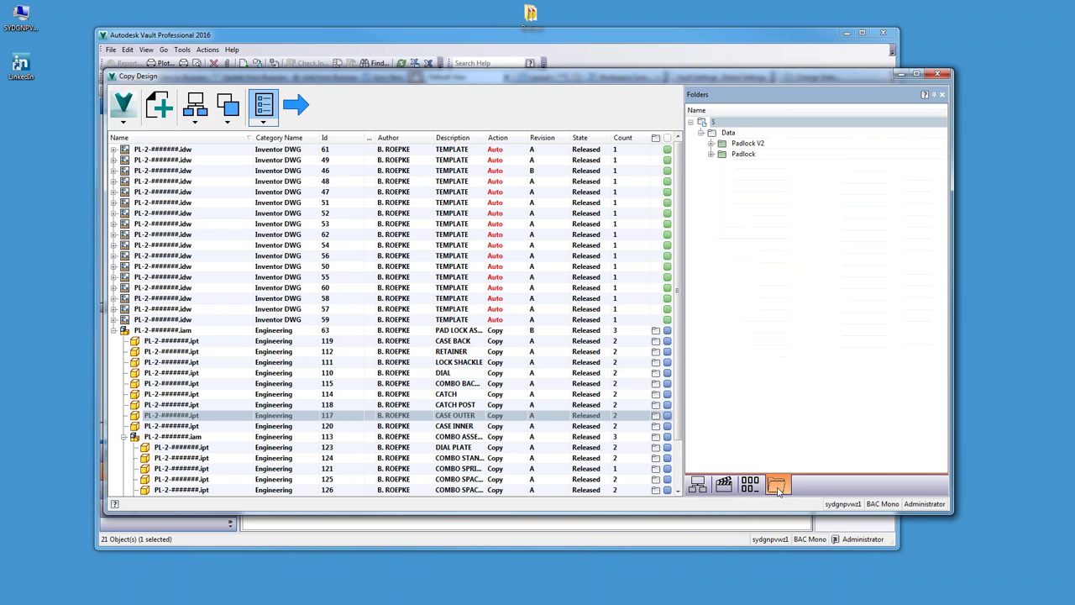
click(712, 155)
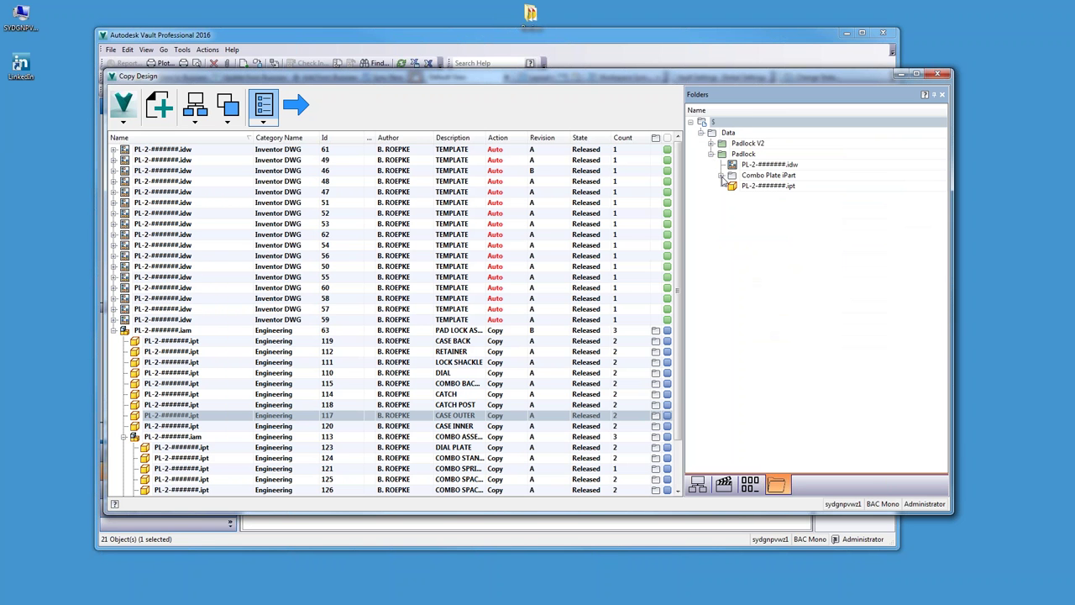
click(751, 485)
click(723, 484)
click(698, 485)
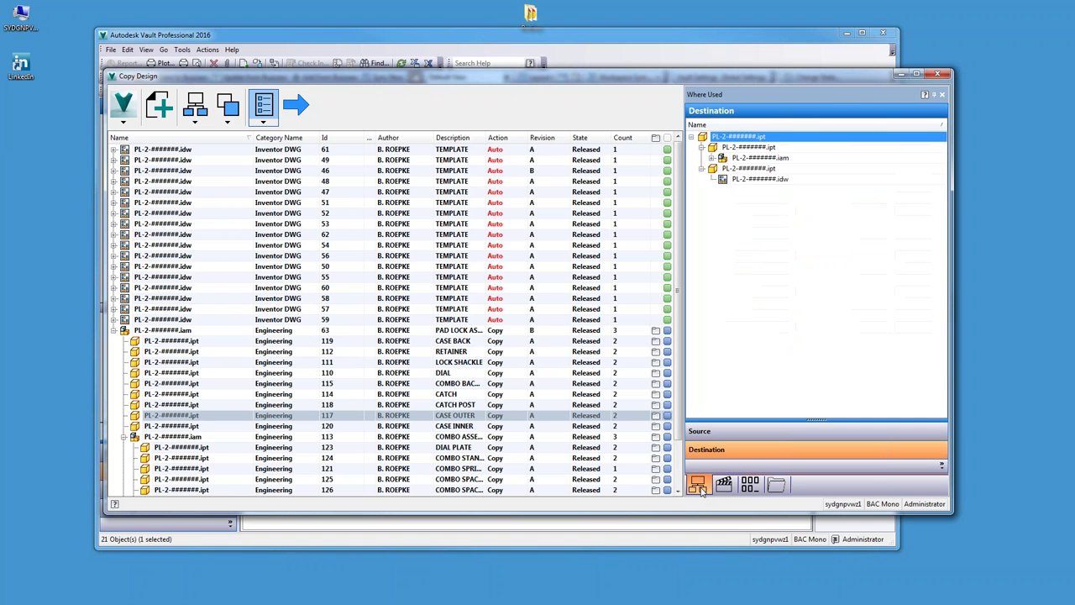
click(759, 486)
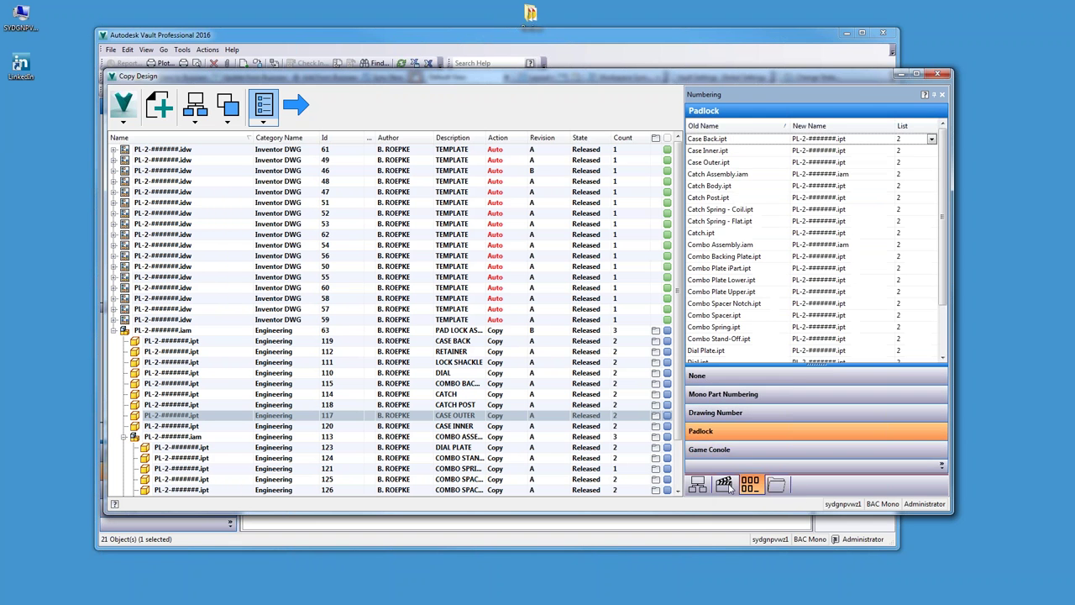
click(774, 485)
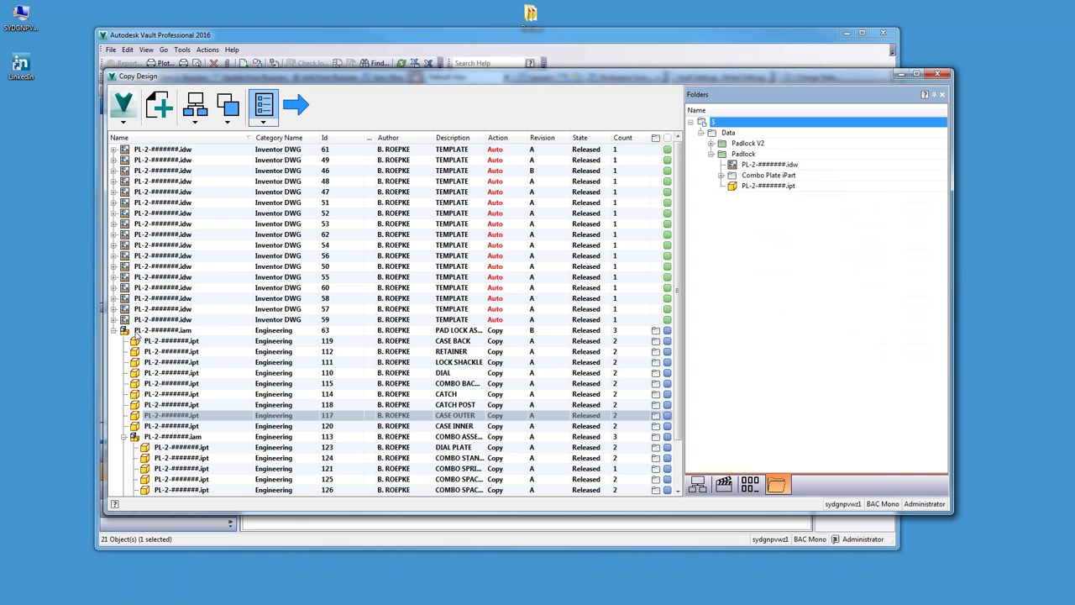
click(114, 331)
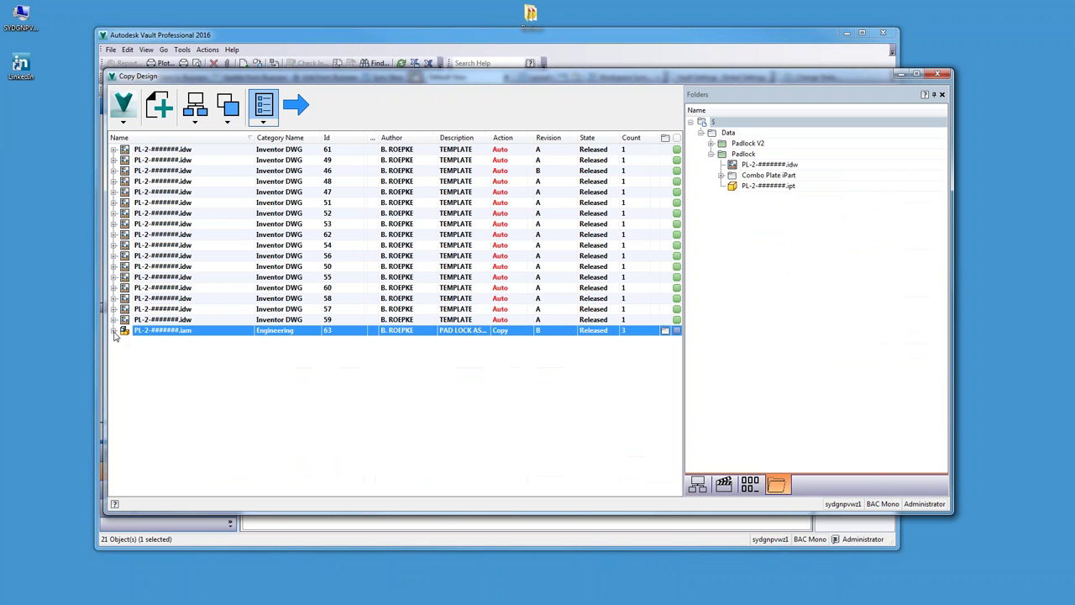
- Run Create Copy for the padlock design and close Copy Design once it finishes
click(295, 105)
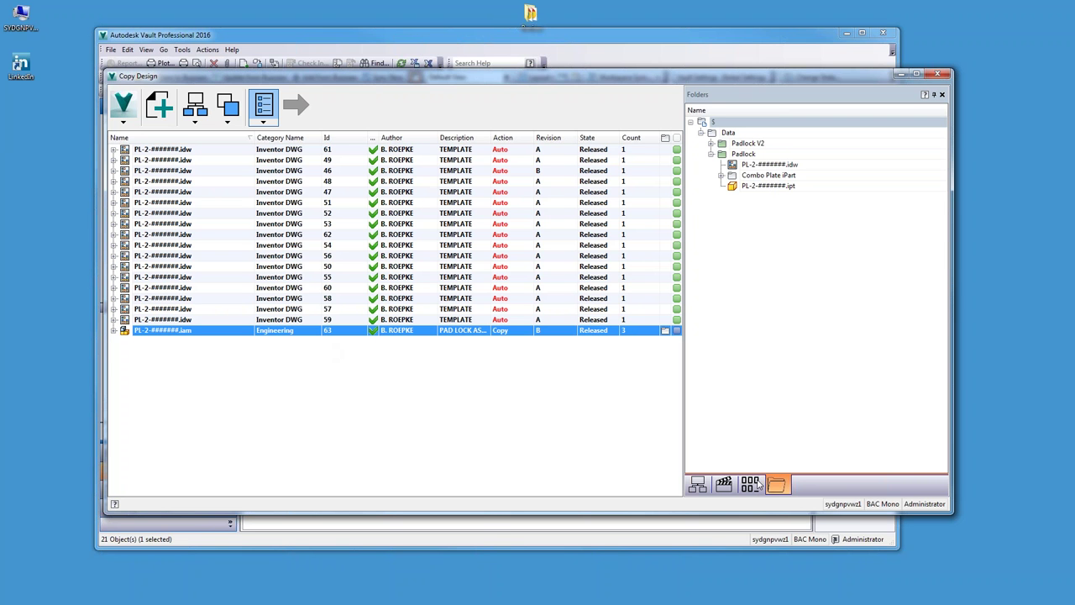
click(937, 74)
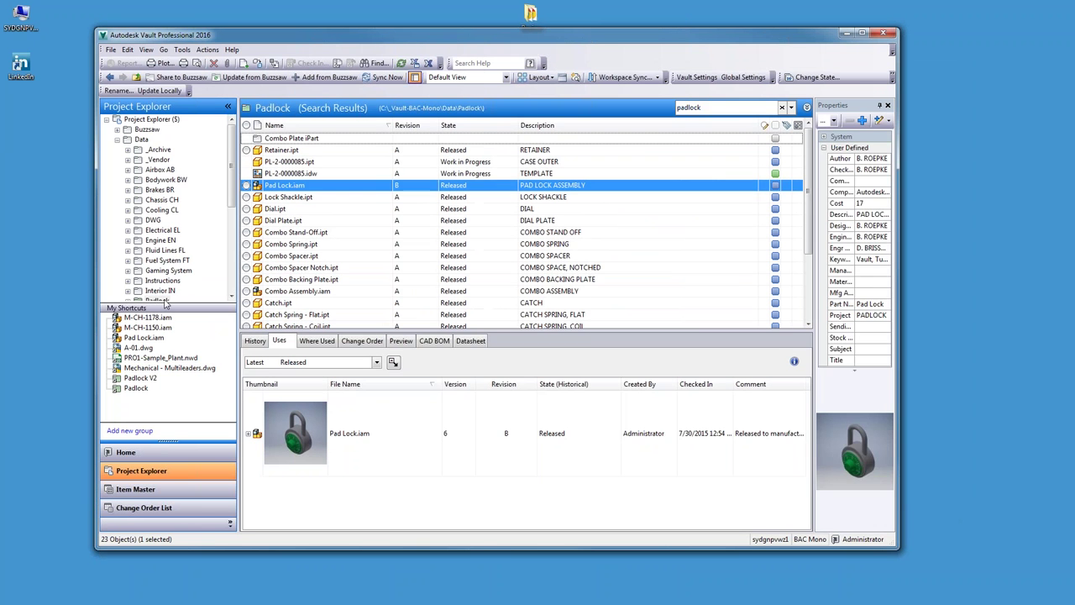
- In Padlock V2, inspect the copies PL-2-0000066.iam, PL-2-0000082.idw/.ipt and PL-2-0000081.ipn
click(162, 251)
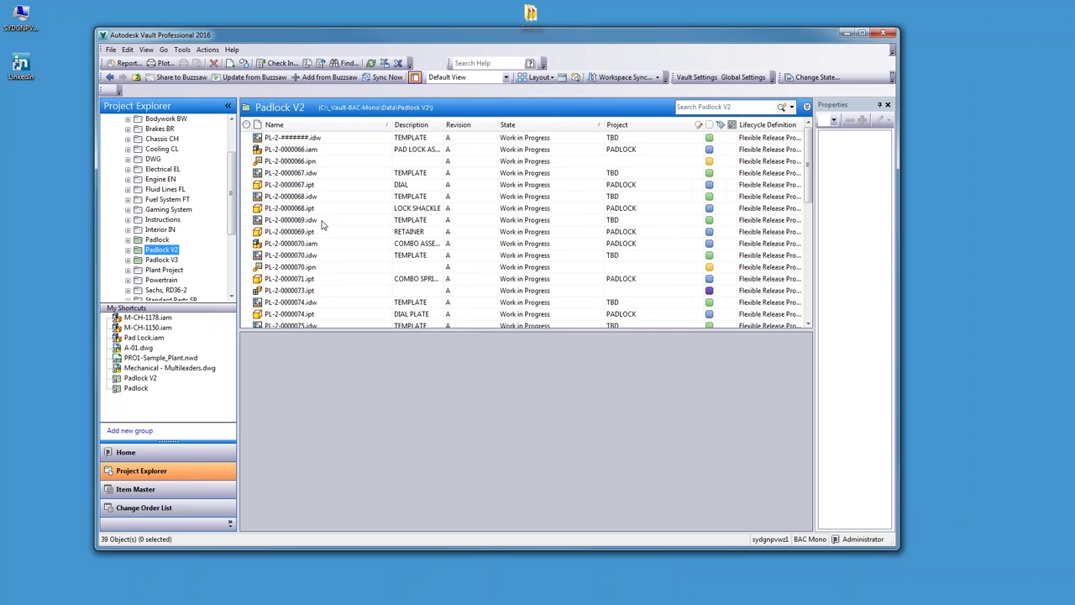
click(294, 150)
scroll(300, 204, down, 3)
scroll(300, 204, down, 5)
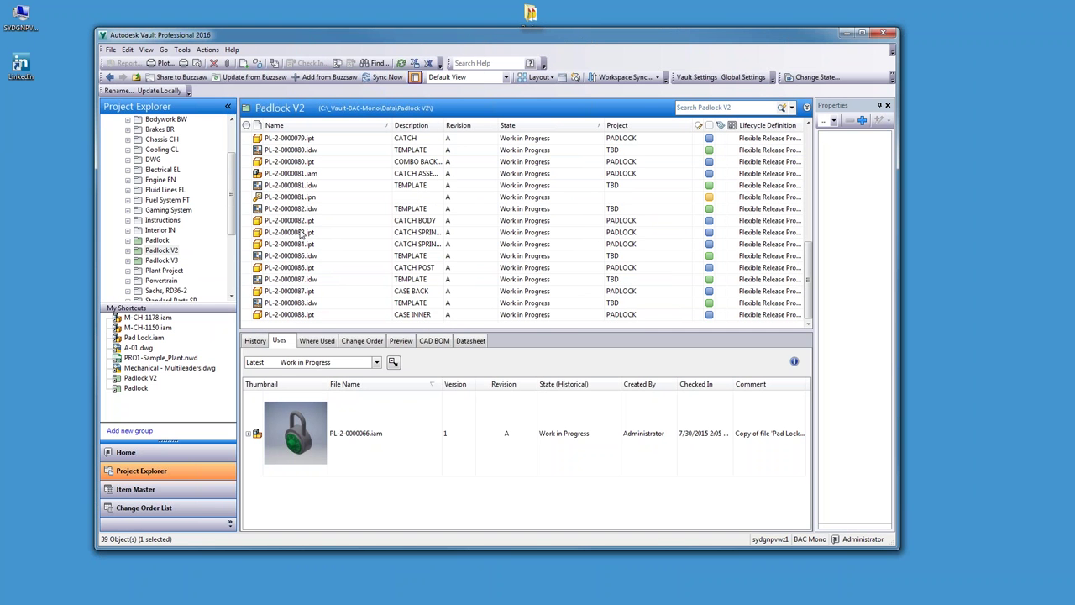
click(301, 209)
click(294, 222)
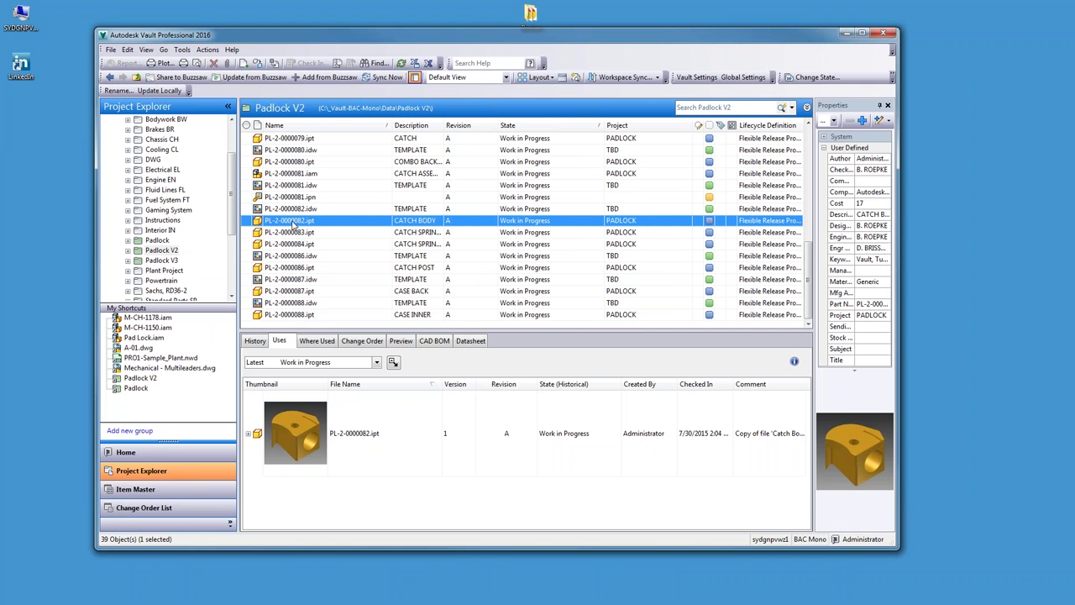
key(Up)
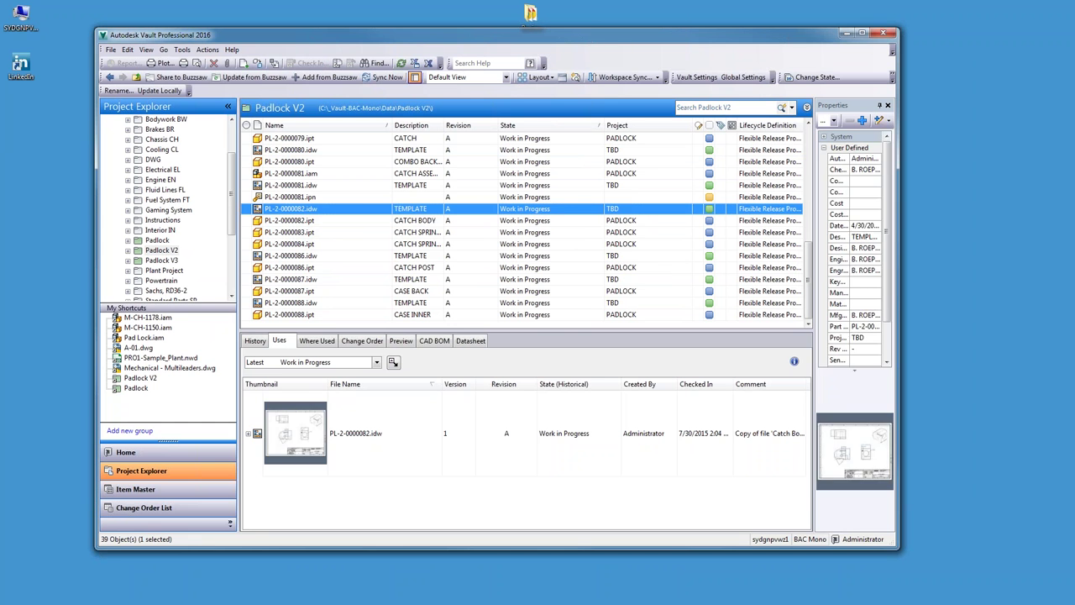
key(Down)
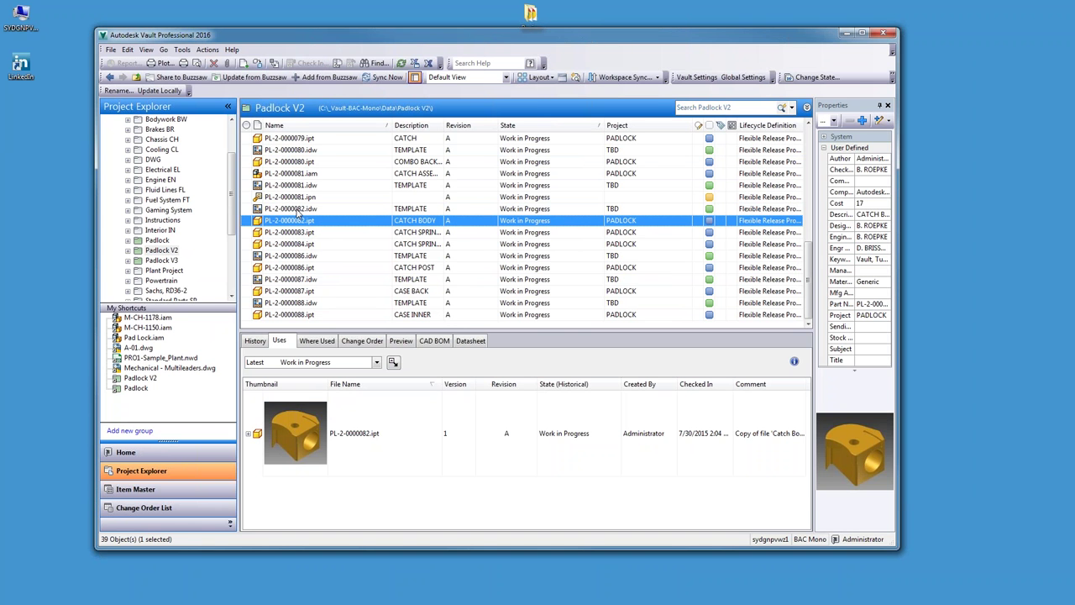
key(Up)
key(Down)
click(299, 196)
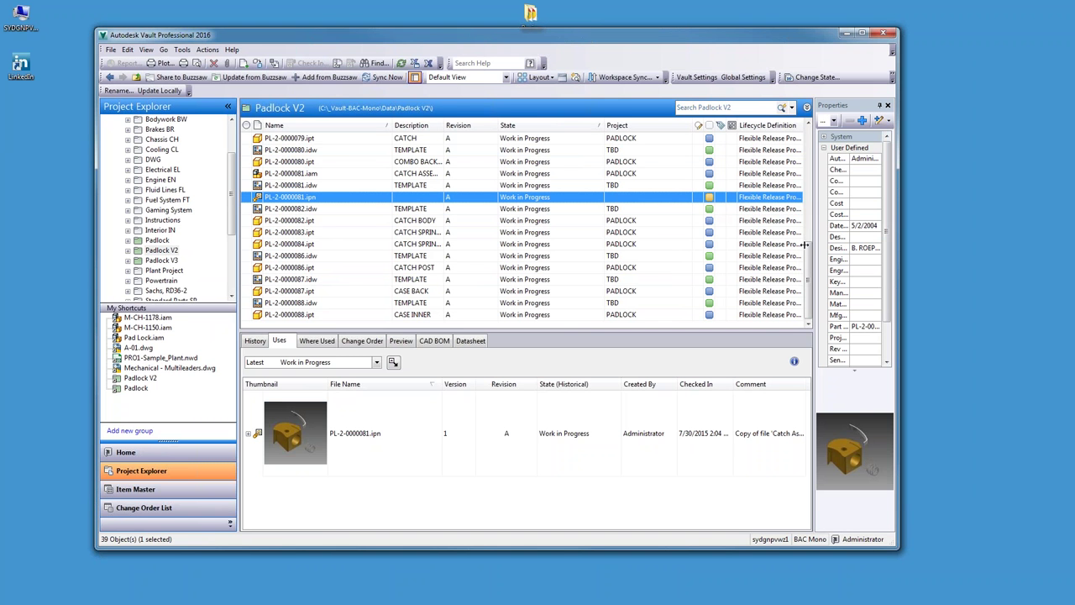
- Widen the Properties pane and Vault window and select the Part Number property
drag(808, 245, 800, 244)
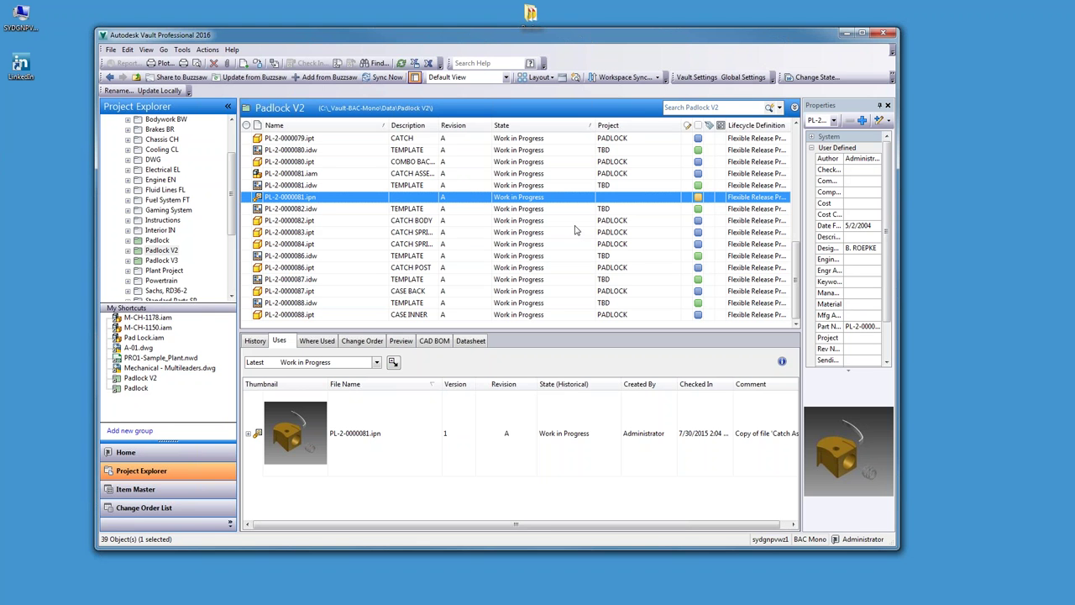
click(844, 326)
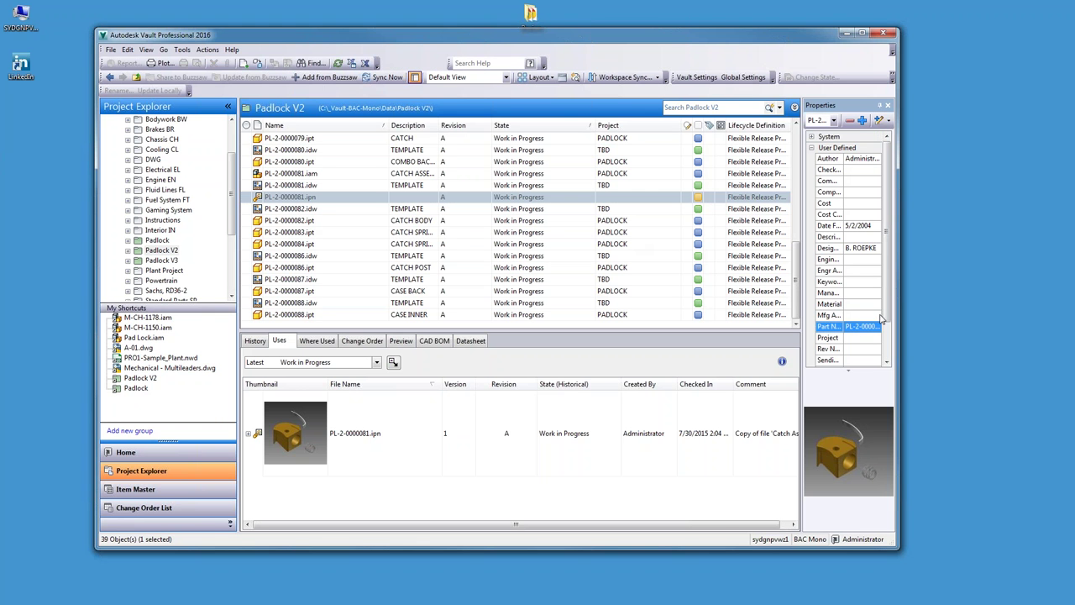
drag(900, 309, 923, 308)
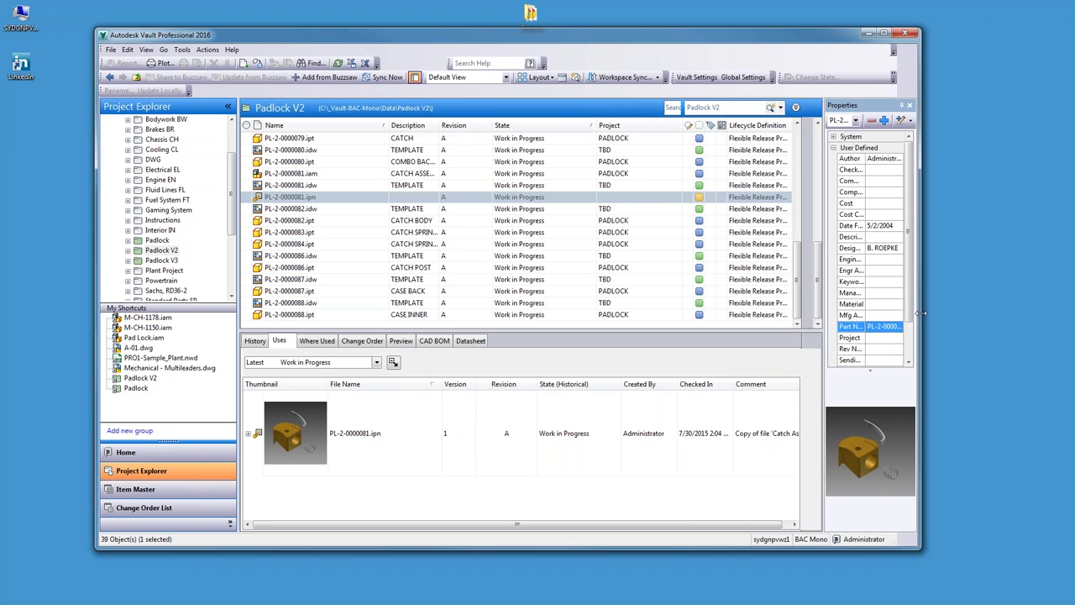
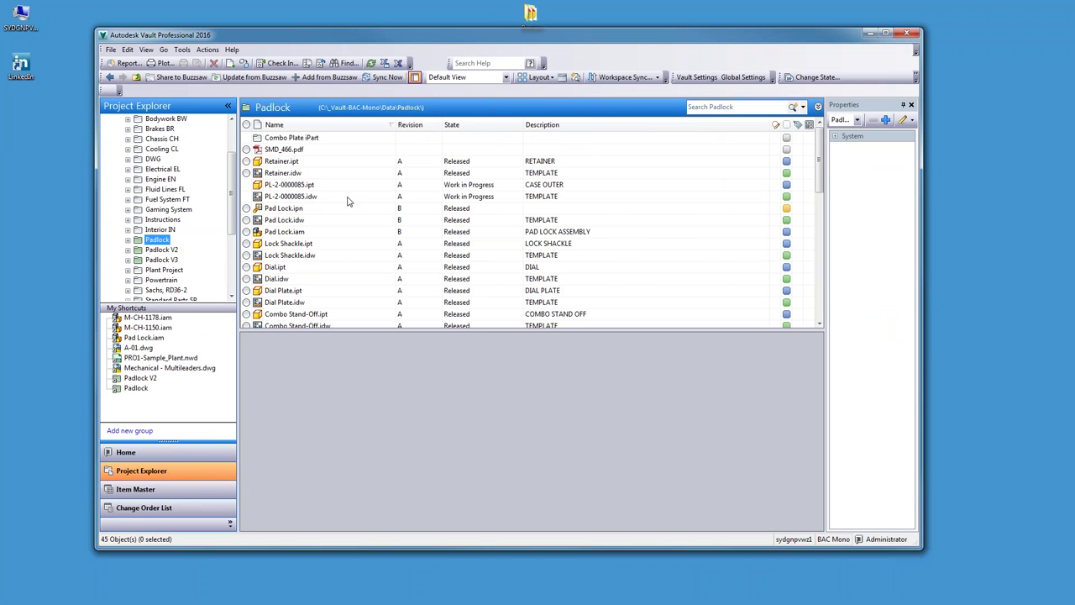
- Start a Copy Design of the Pad Lock.iam assembly
click(286, 233)
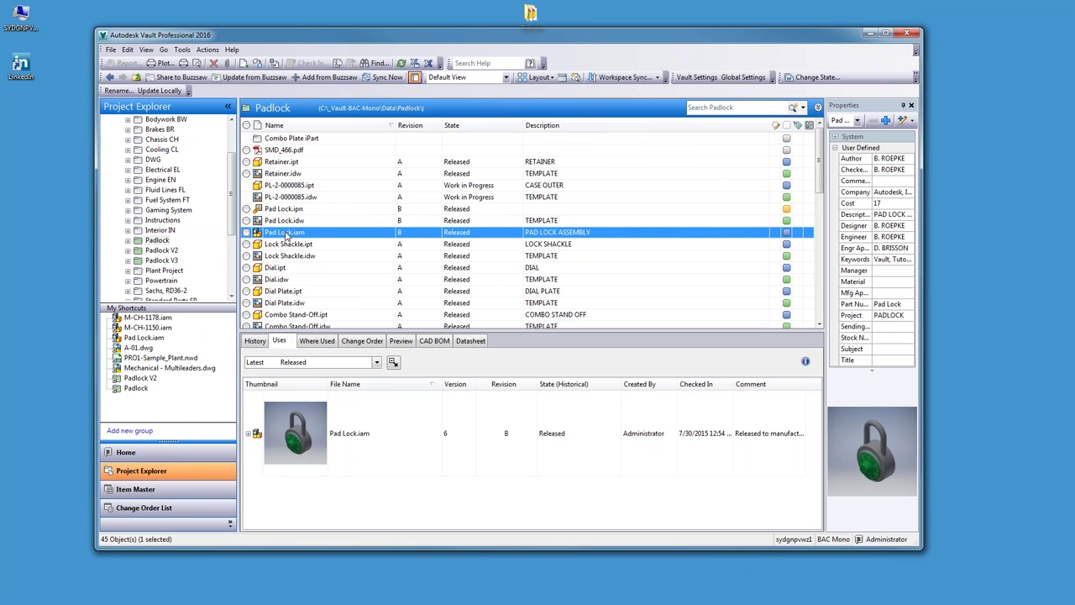
right_click(286, 233)
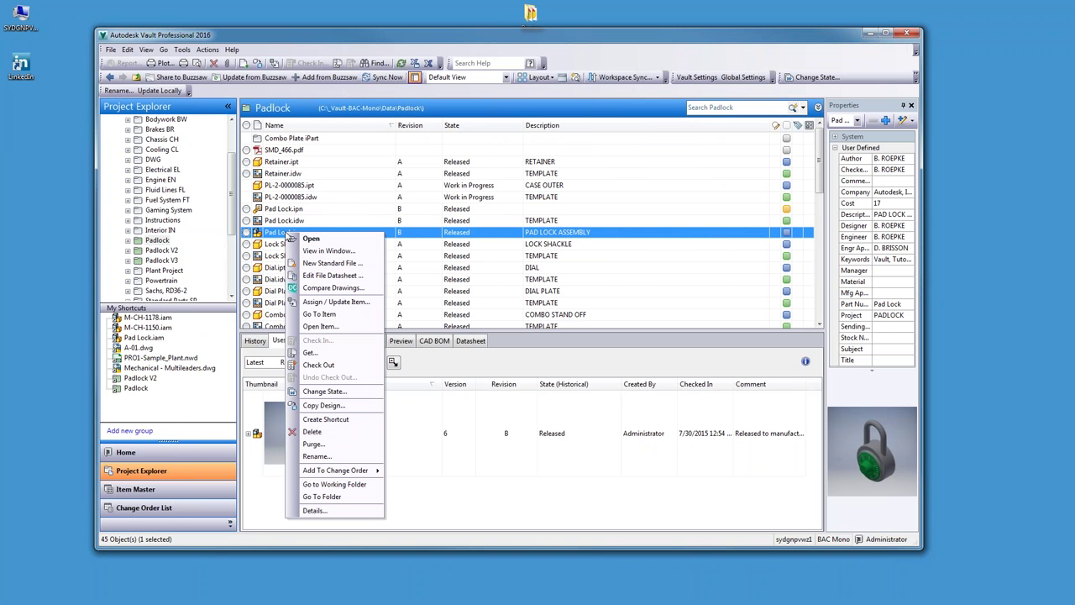
click(324, 405)
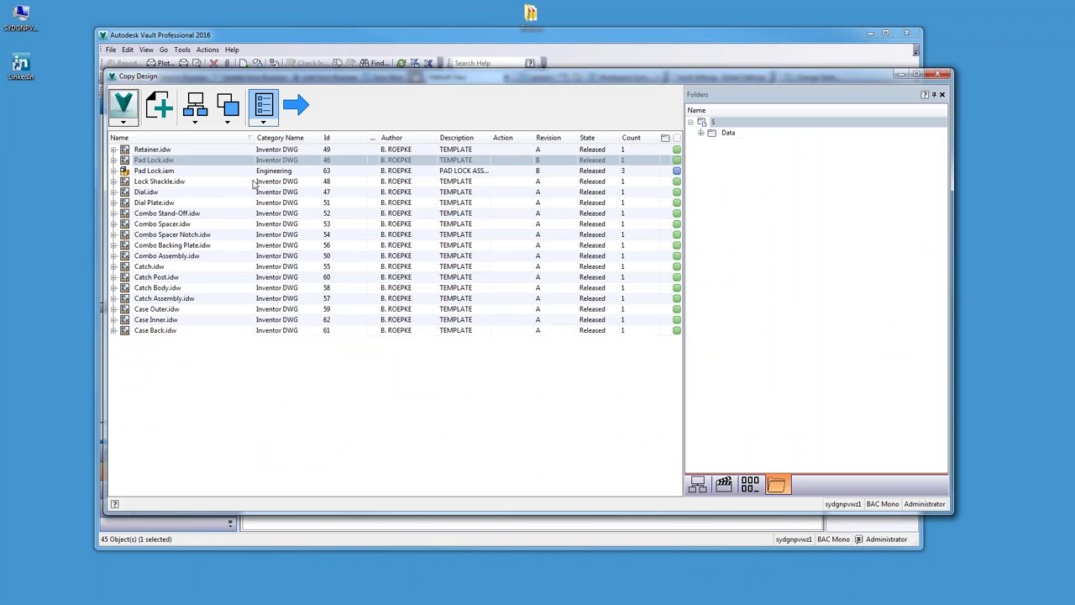
- Expand the Pad Lock, Combo and Catch assembly trees and mark every file with Copy All
click(154, 172)
click(114, 171)
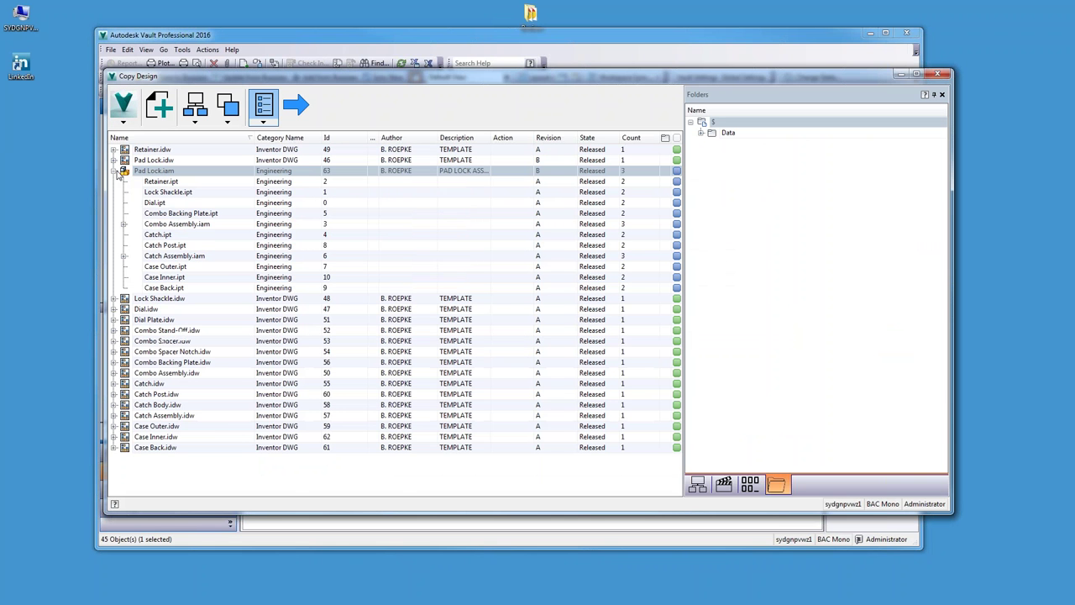
click(124, 224)
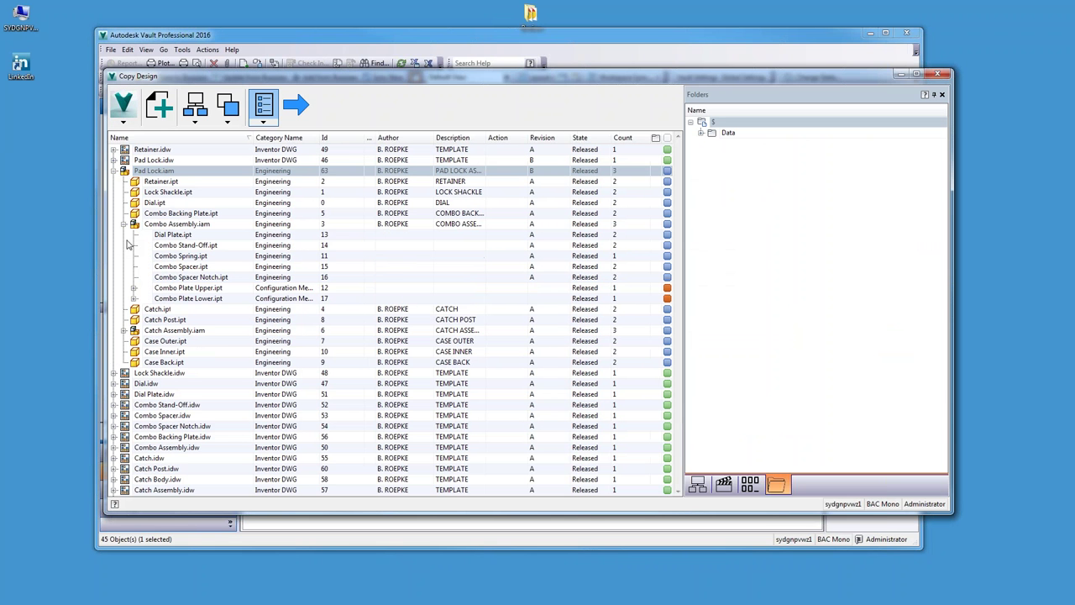
click(133, 288)
click(134, 309)
click(124, 352)
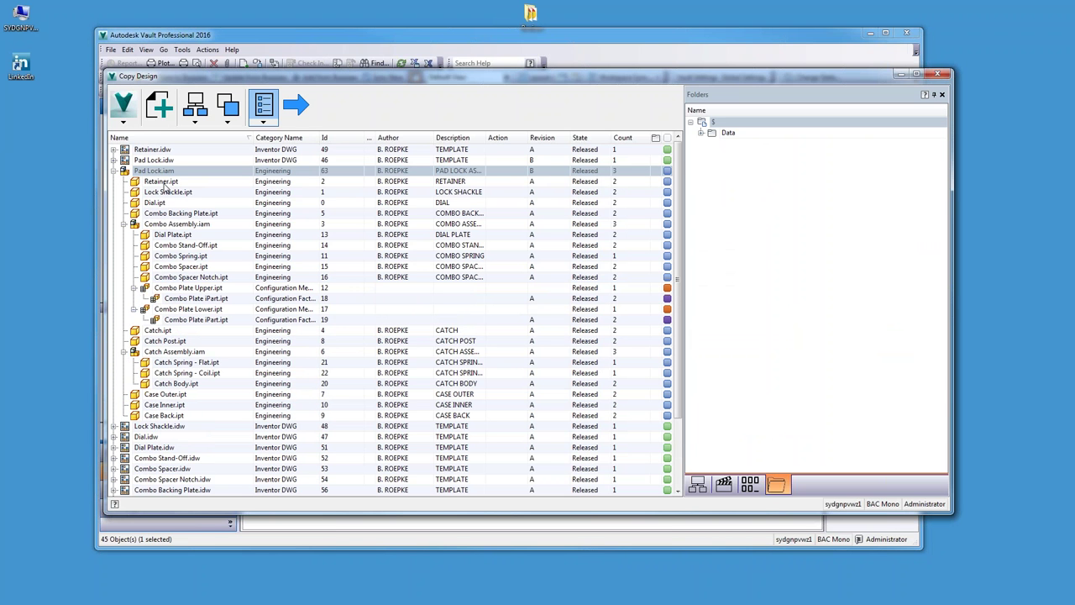
click(227, 120)
click(243, 147)
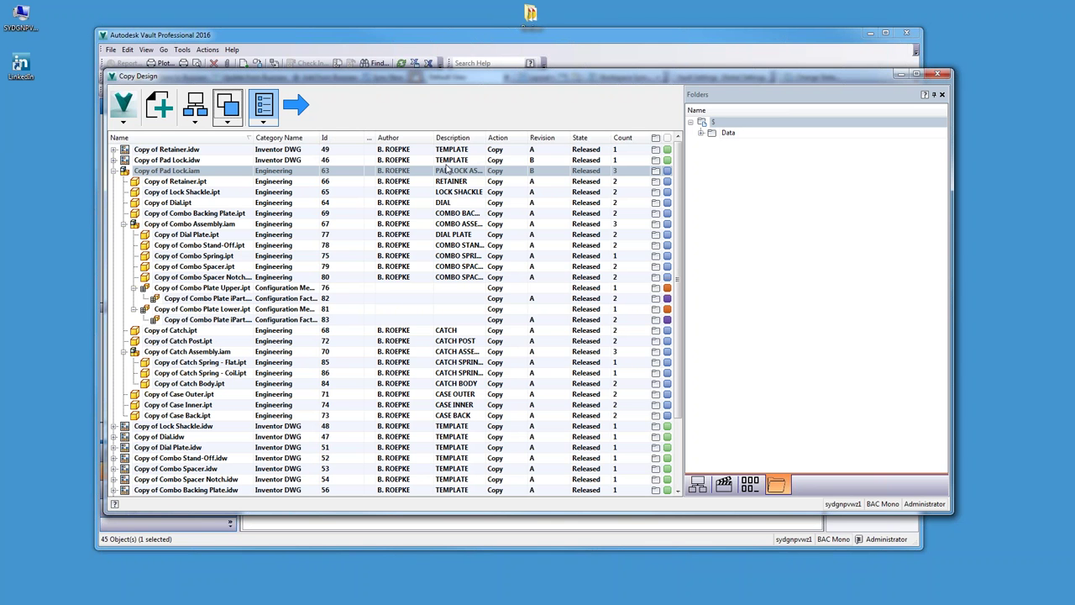
- Refresh the file list and set every file back to Reuse
click(124, 117)
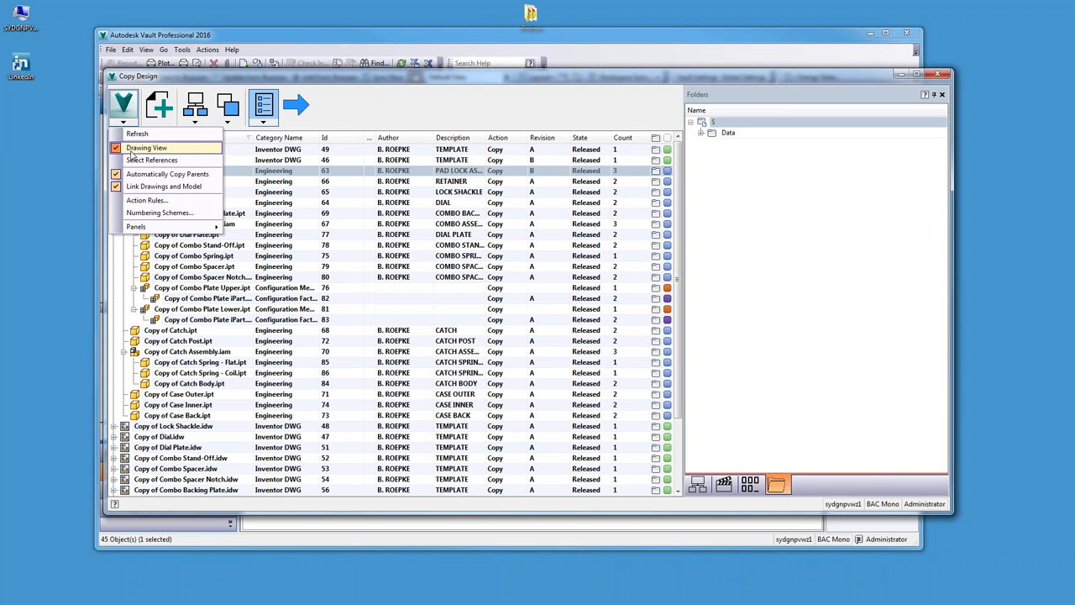
click(131, 156)
click(124, 118)
click(133, 146)
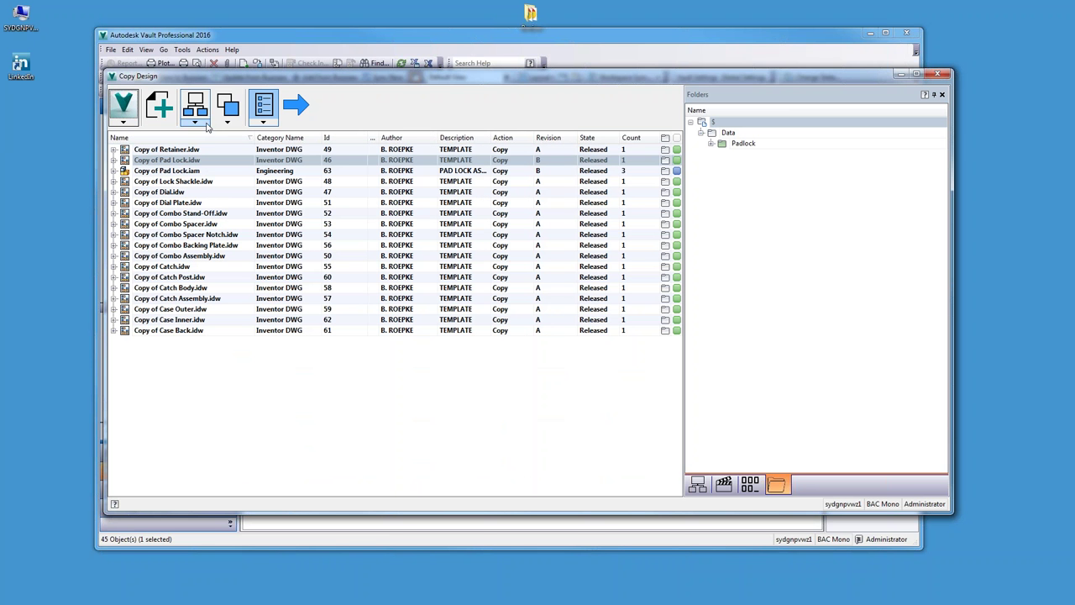
click(181, 150)
shift+click(216, 331)
right_click(216, 332)
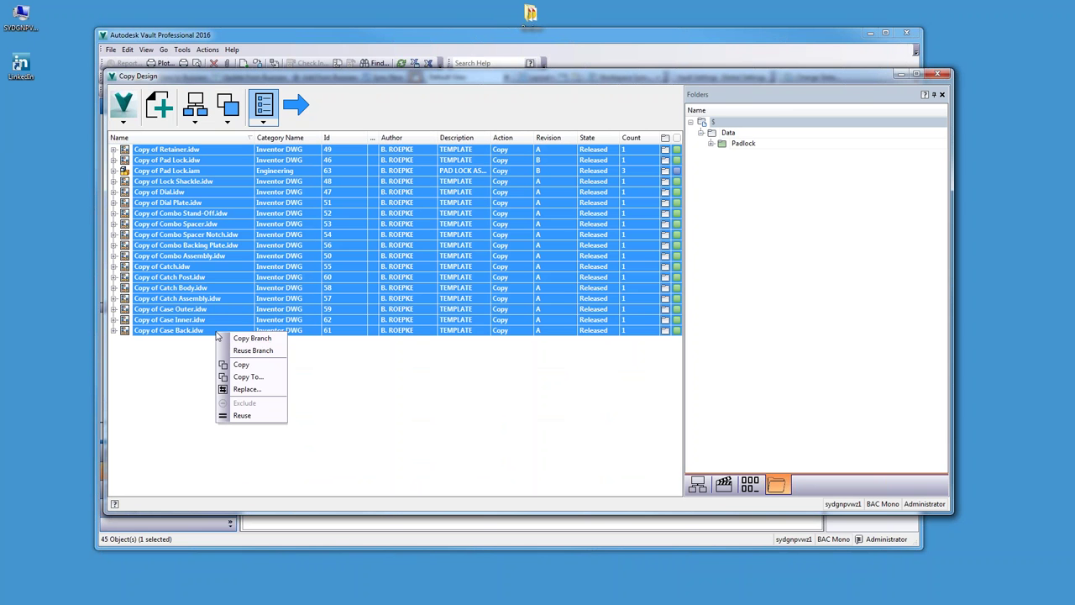
click(253, 350)
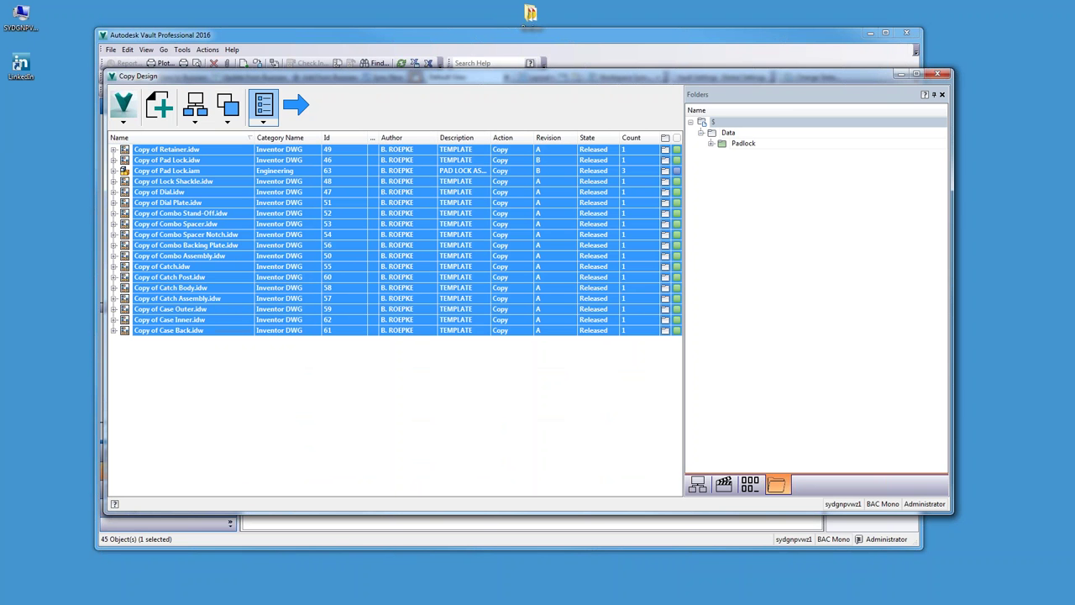
- Fully expand Pad Lock.iam and choose Copy To for its files through Case Back.ipt
click(115, 171)
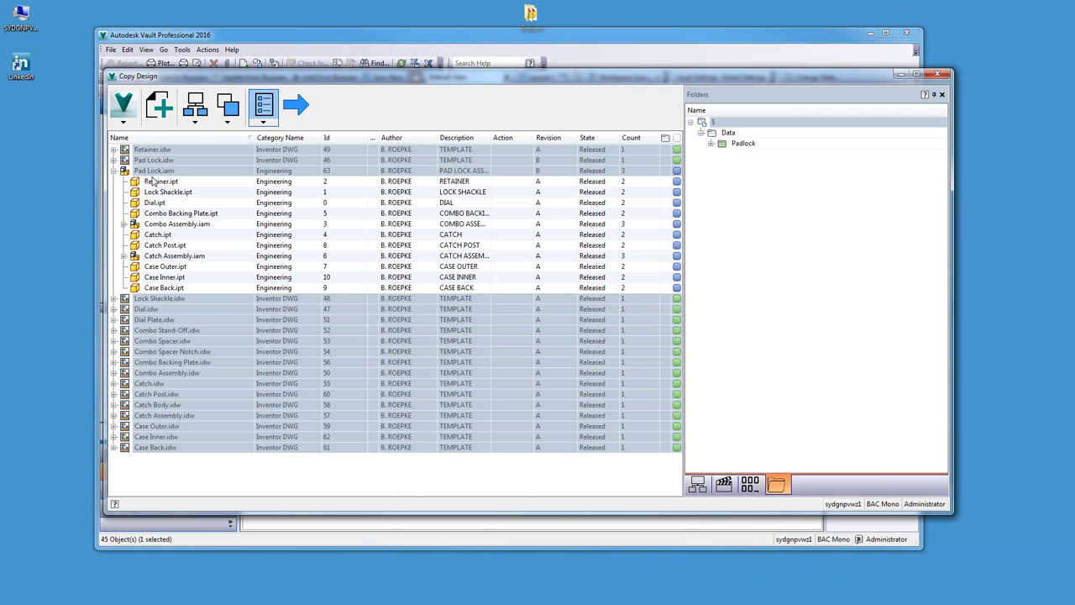
click(156, 172)
right_click(156, 173)
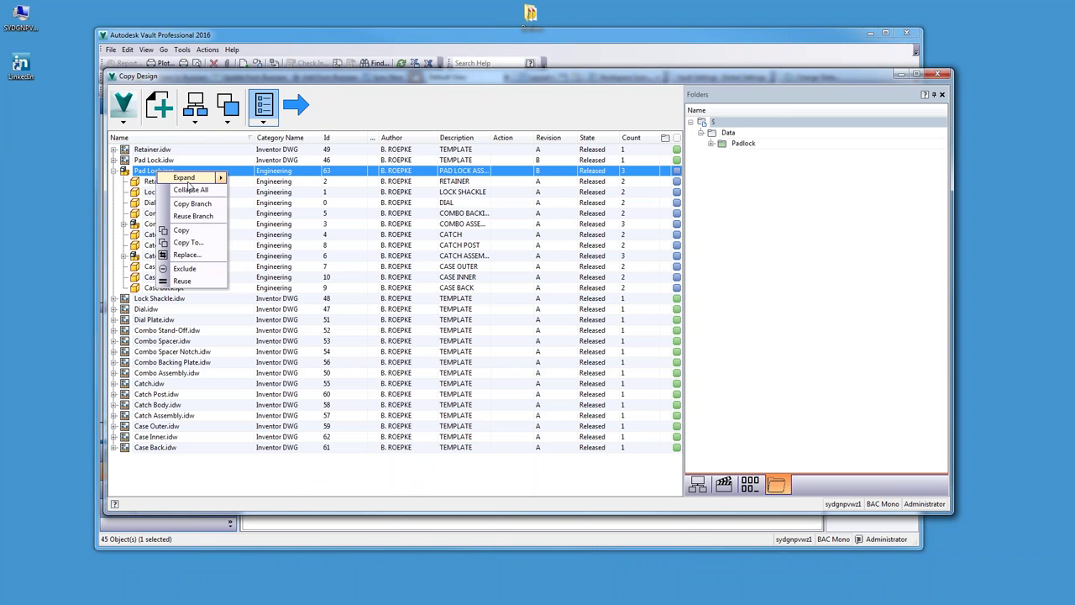
mouse_move(195, 178)
click(250, 217)
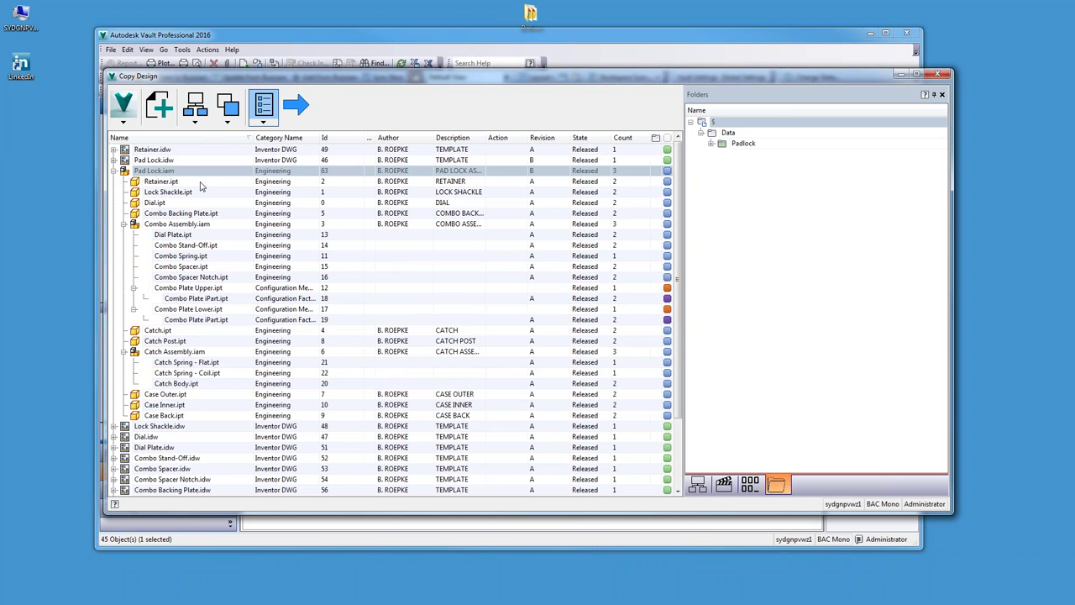
shift+click(172, 416)
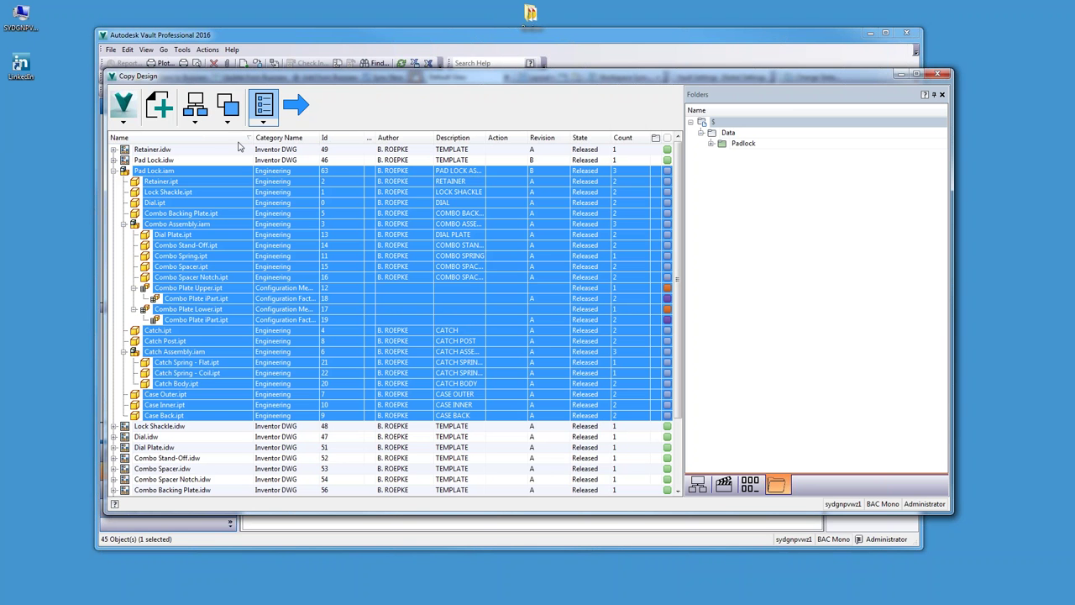
right_click(247, 199)
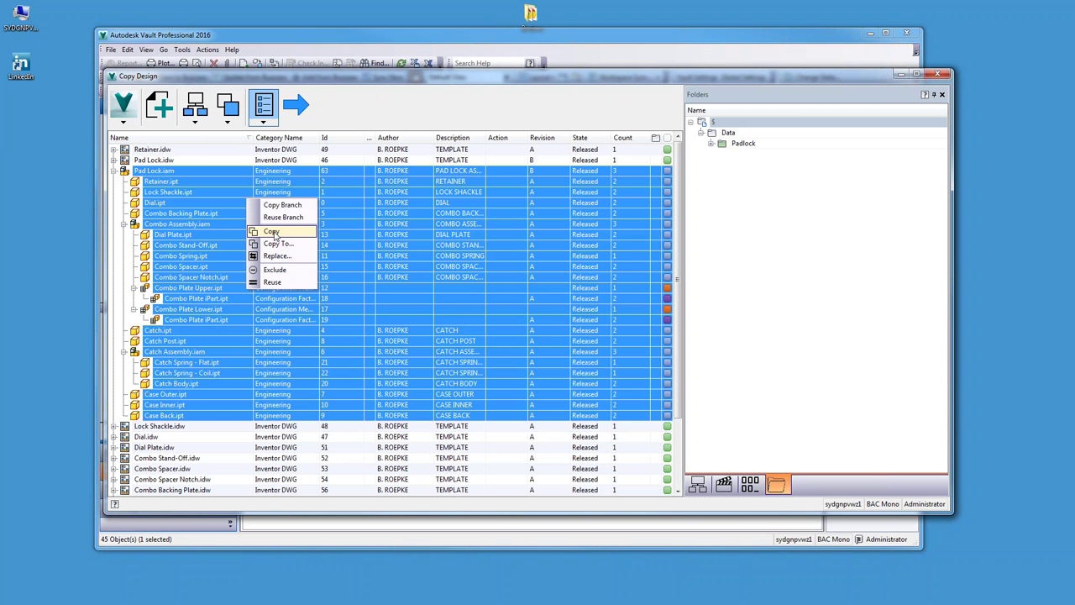
click(279, 244)
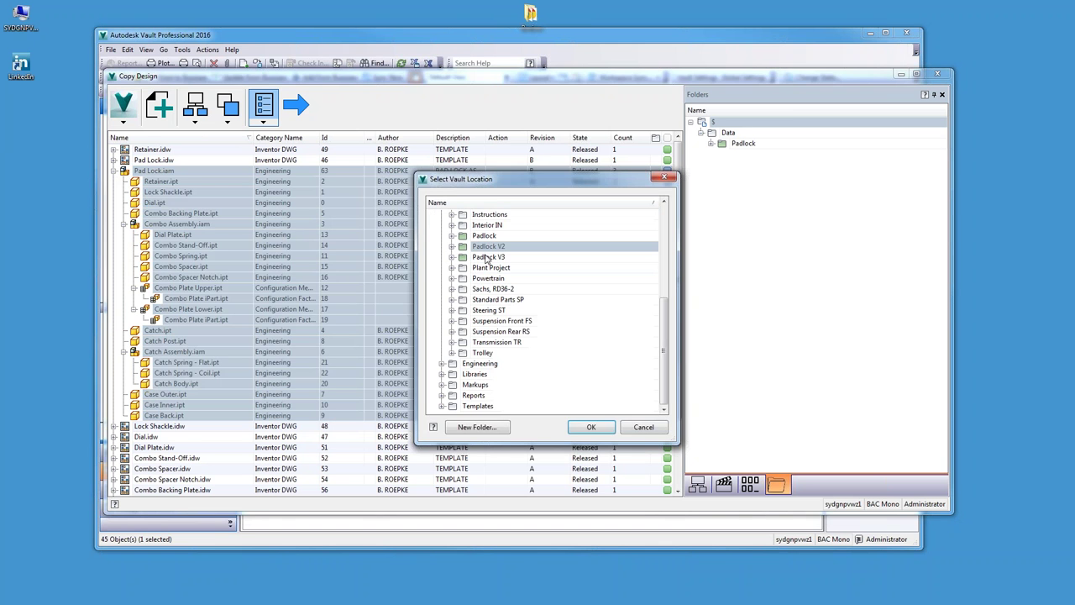
- Choose Padlock V3 as the destination and preview the copies under Padlock > Padlock V3
double_click(487, 257)
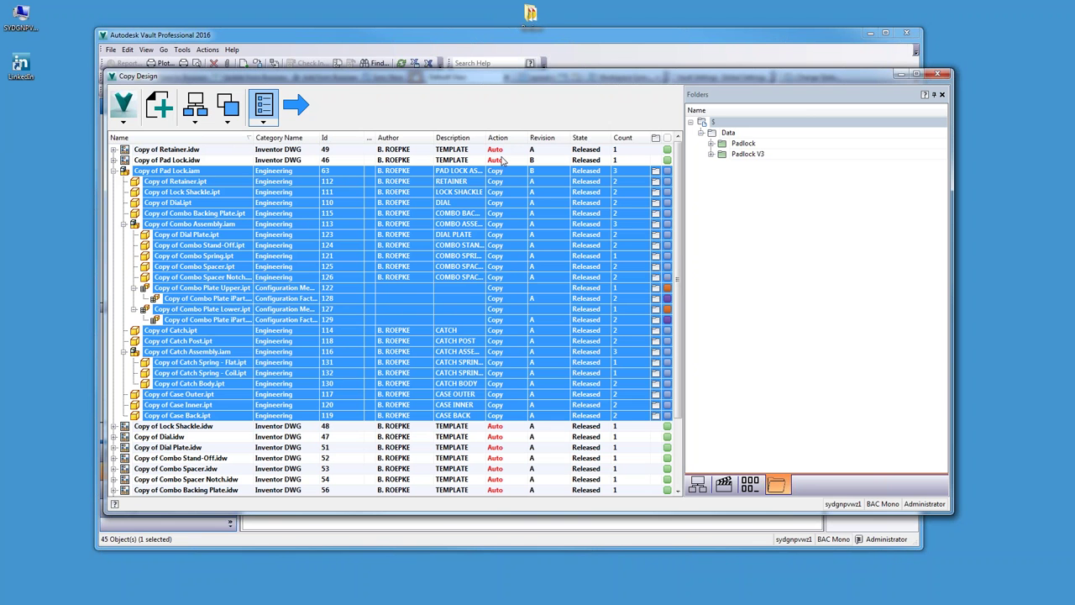
drag(678, 252, 678, 308)
click(712, 144)
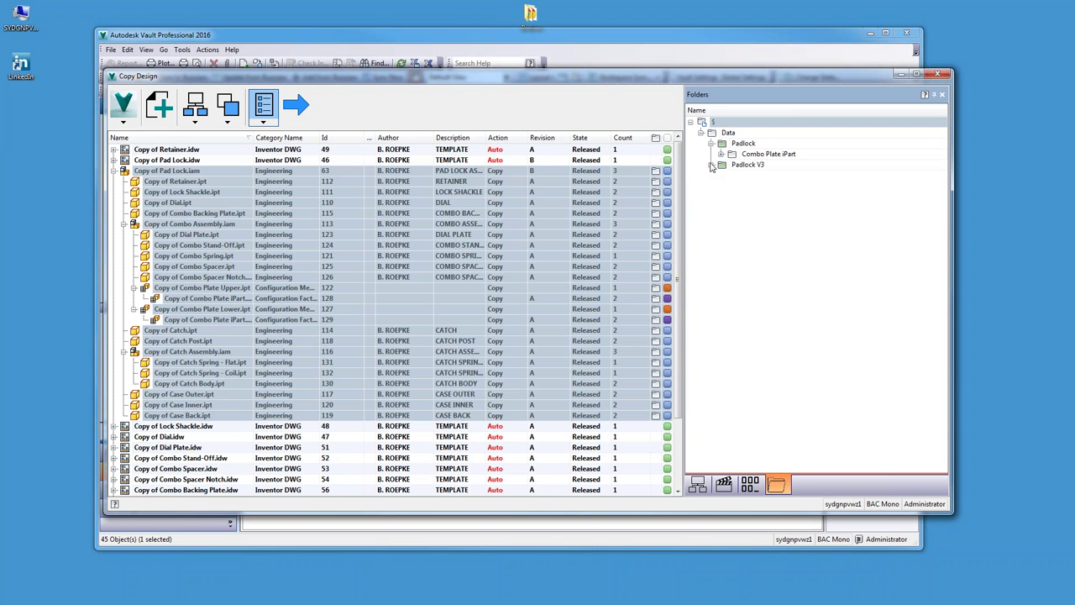
click(712, 164)
drag(946, 220, 904, 188)
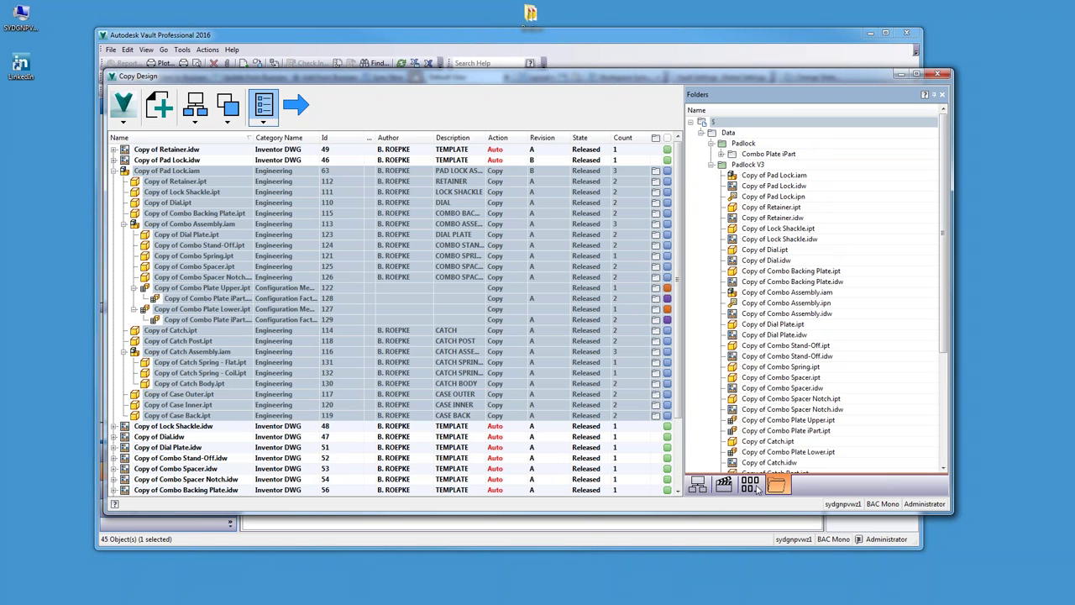
click(124, 123)
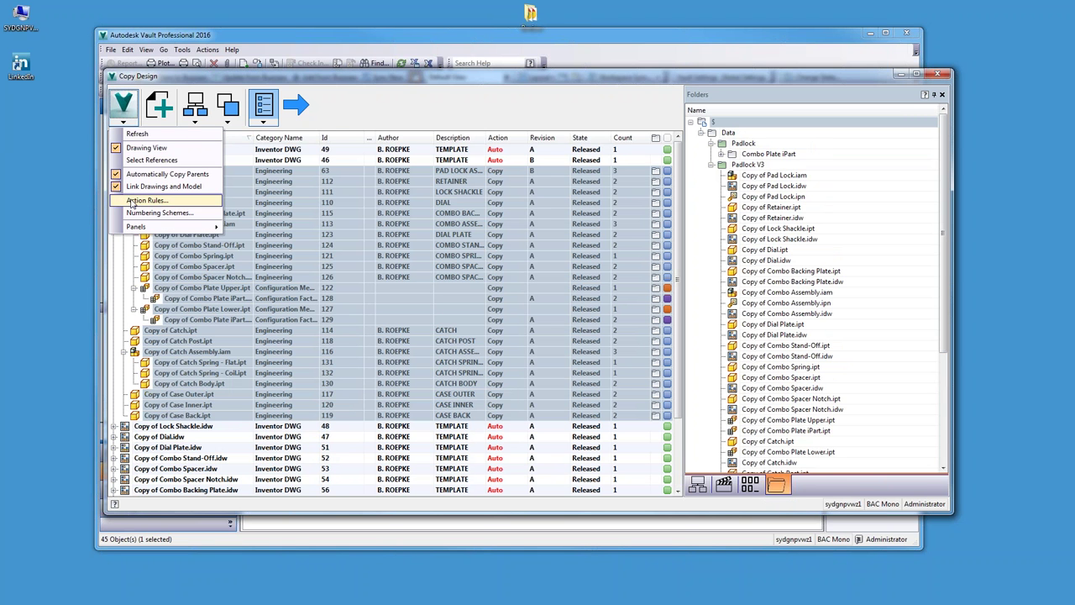
- Open Padlock Rule Set from Action Rules in the Define Rule Set editor
click(263, 123)
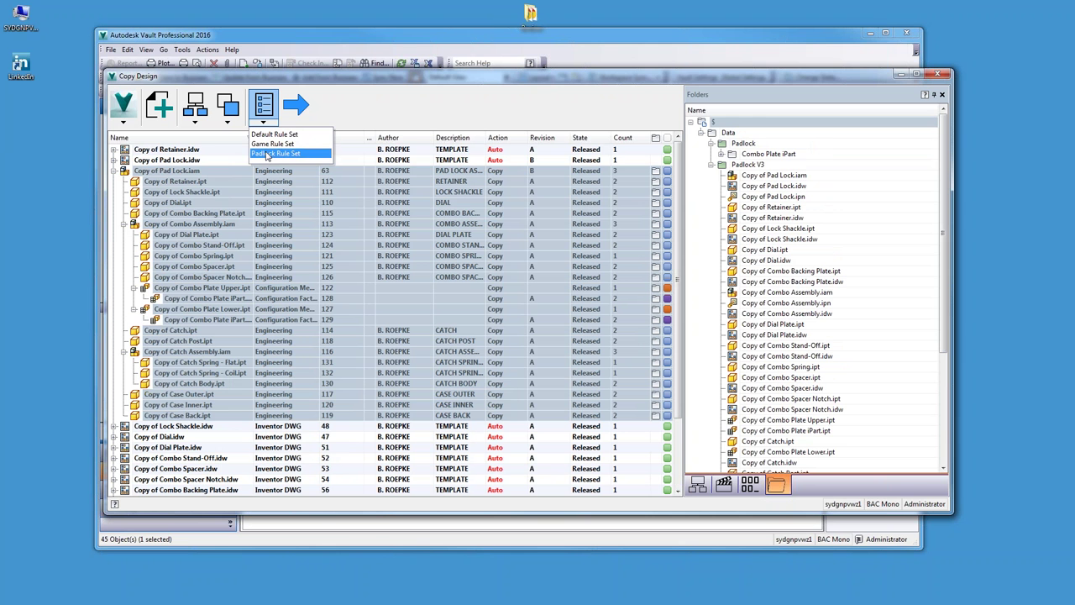
click(126, 122)
click(147, 194)
click(220, 238)
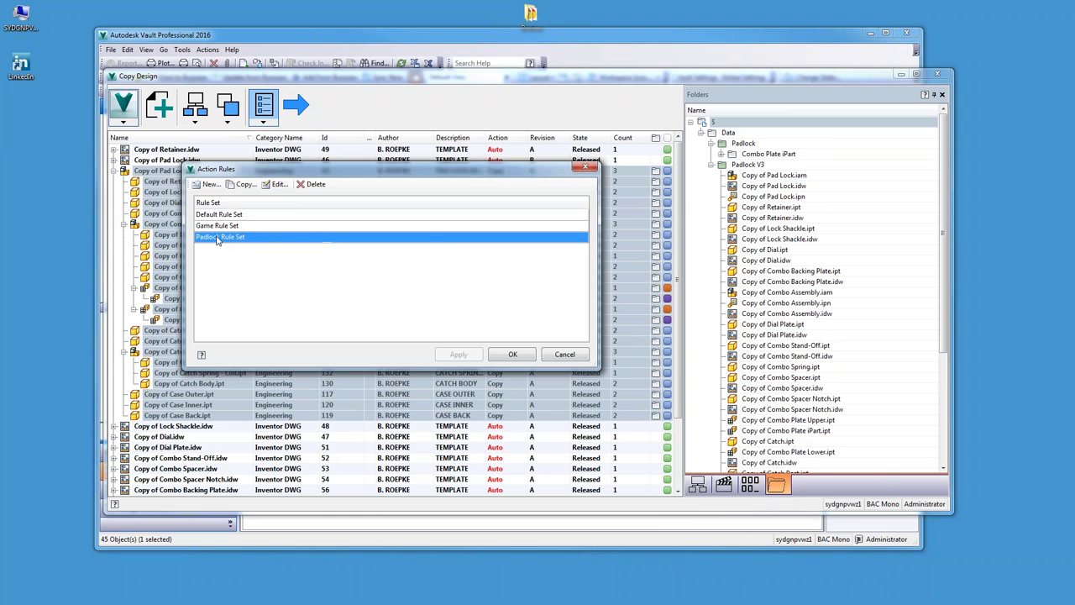
click(279, 185)
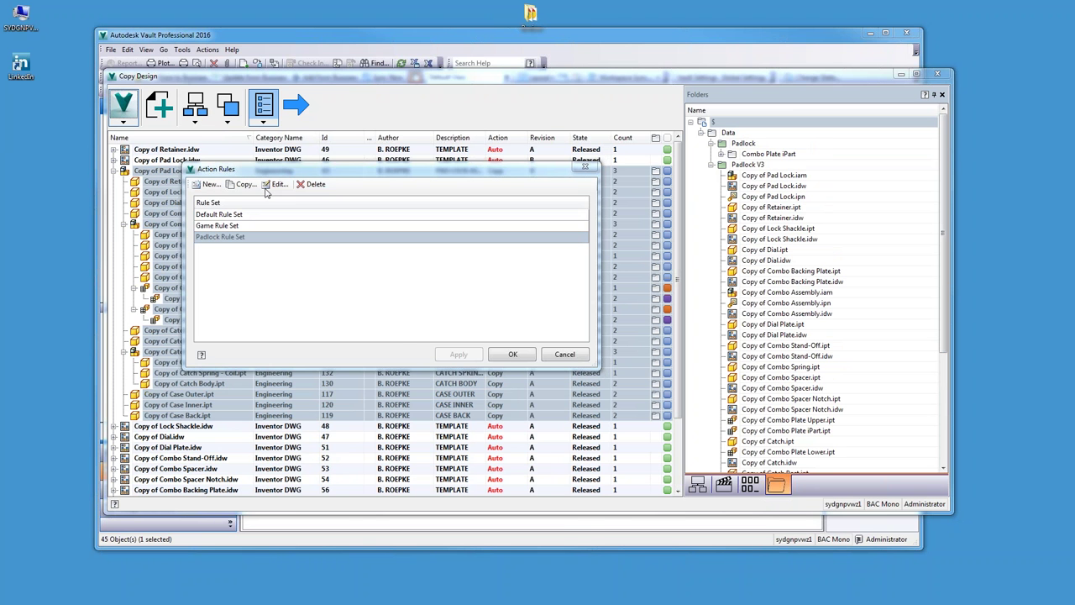
drag(511, 89, 534, 74)
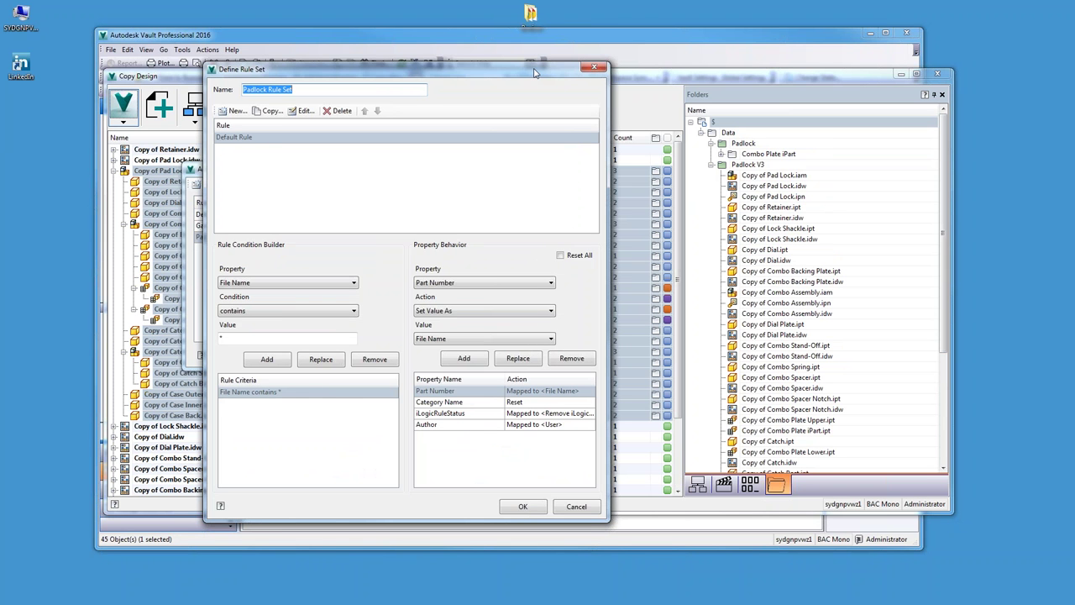
- Create a new rule named Parts Rule with the criterion File Extension is ipt
click(232, 111)
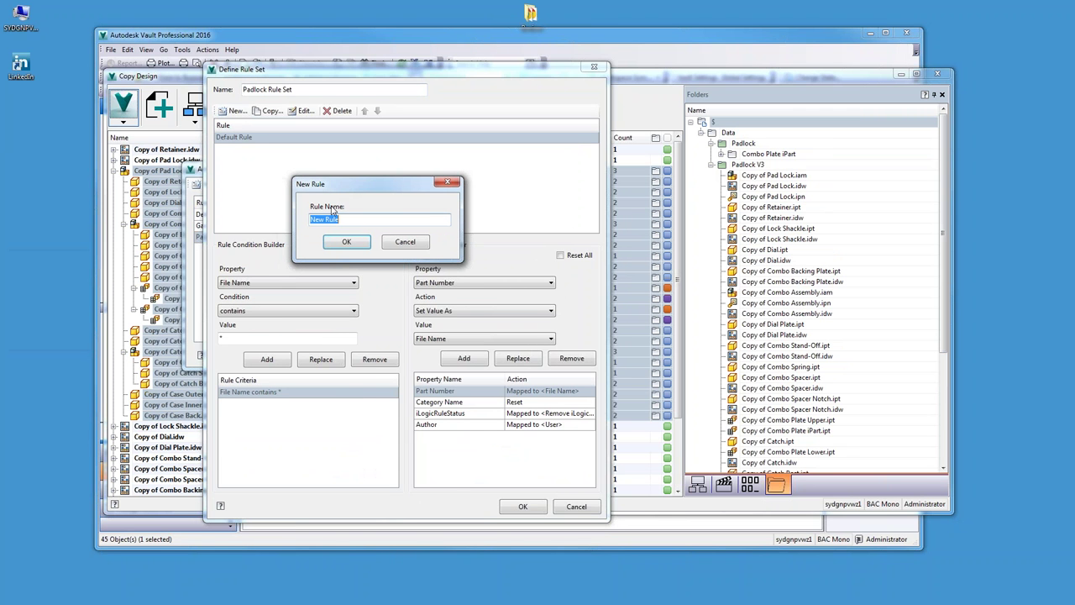
text(Parts)
click(346, 242)
click(286, 283)
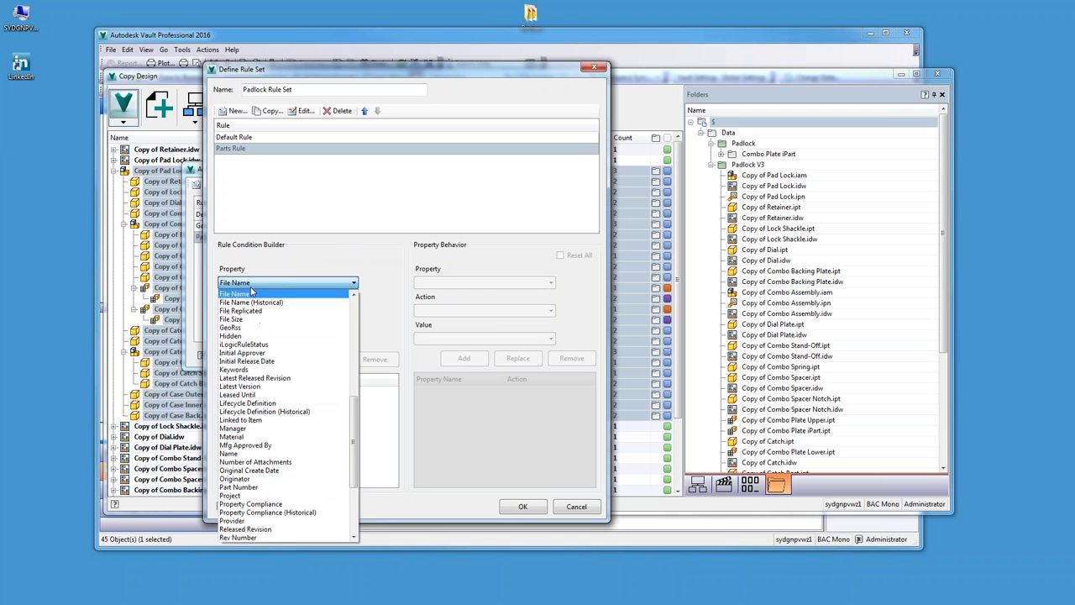
drag(357, 405, 352, 384)
click(255, 353)
click(247, 310)
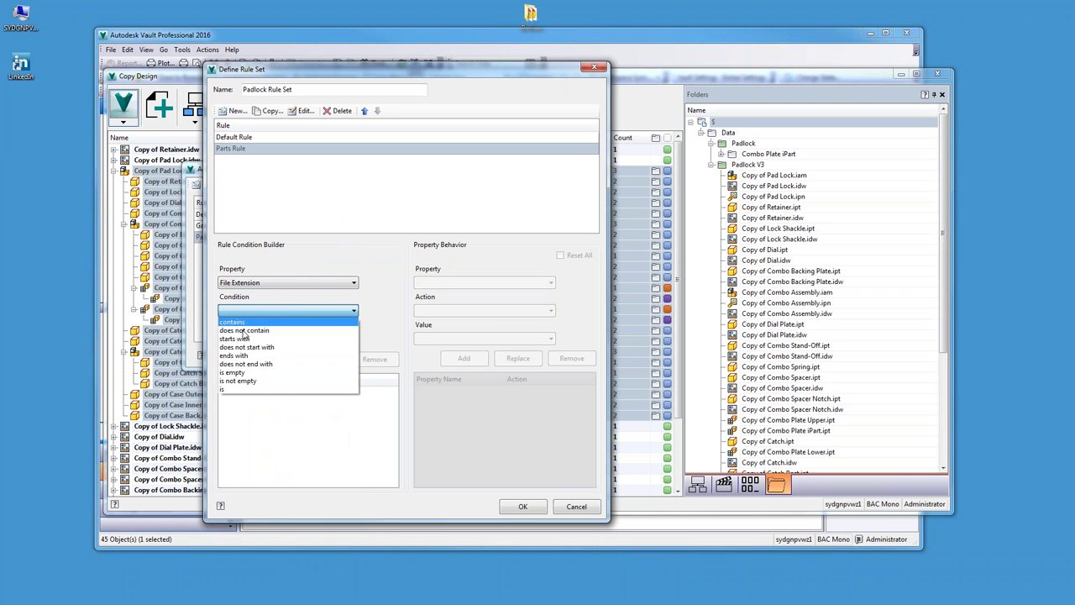
click(242, 390)
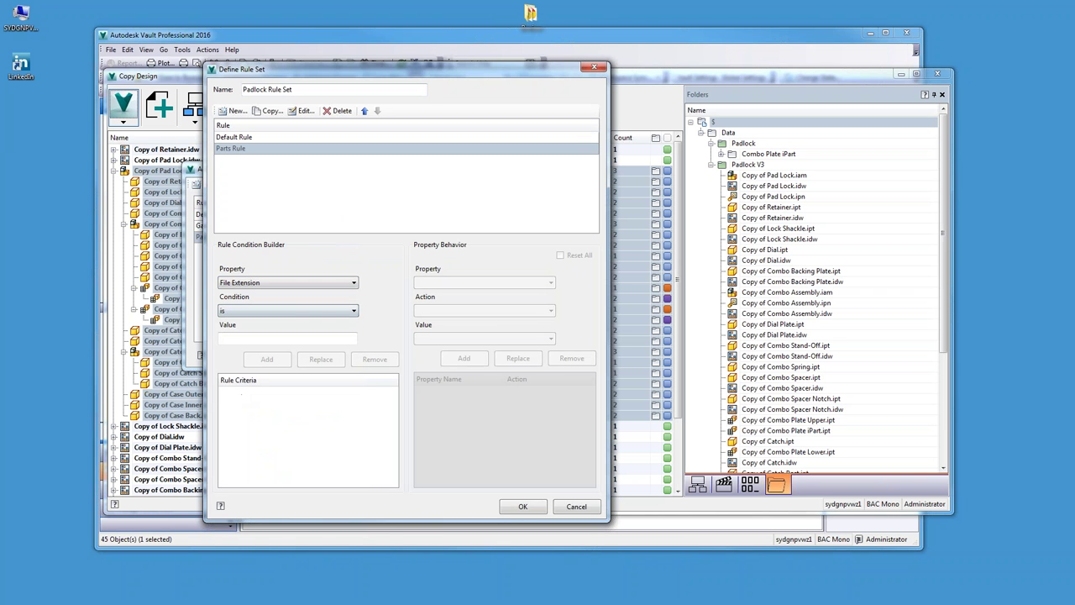
click(241, 340)
text(ipt)
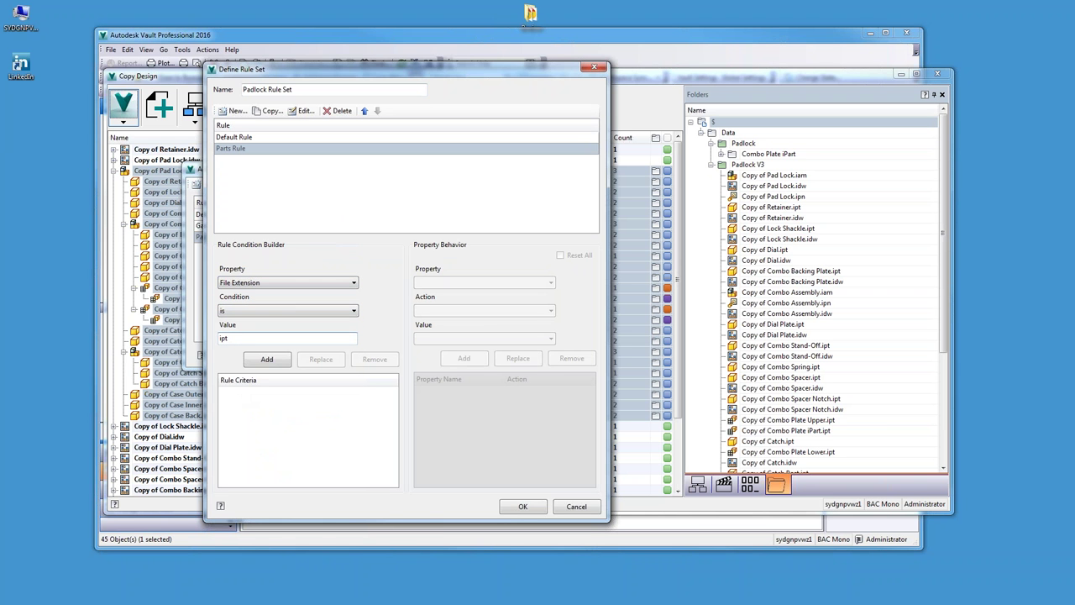
click(269, 363)
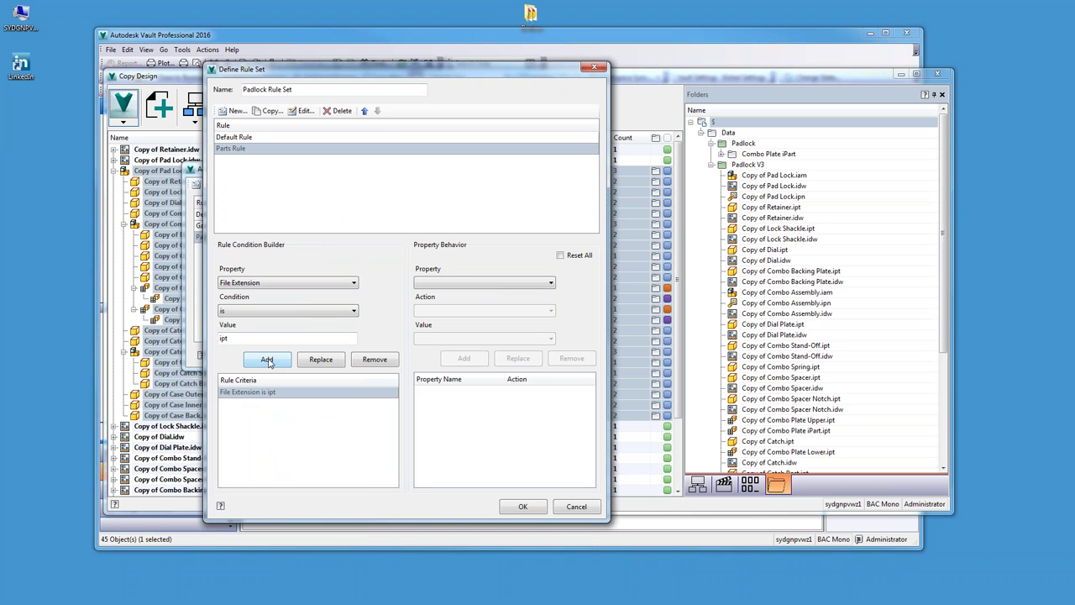
- Add a property change setting Author's value to User
click(531, 284)
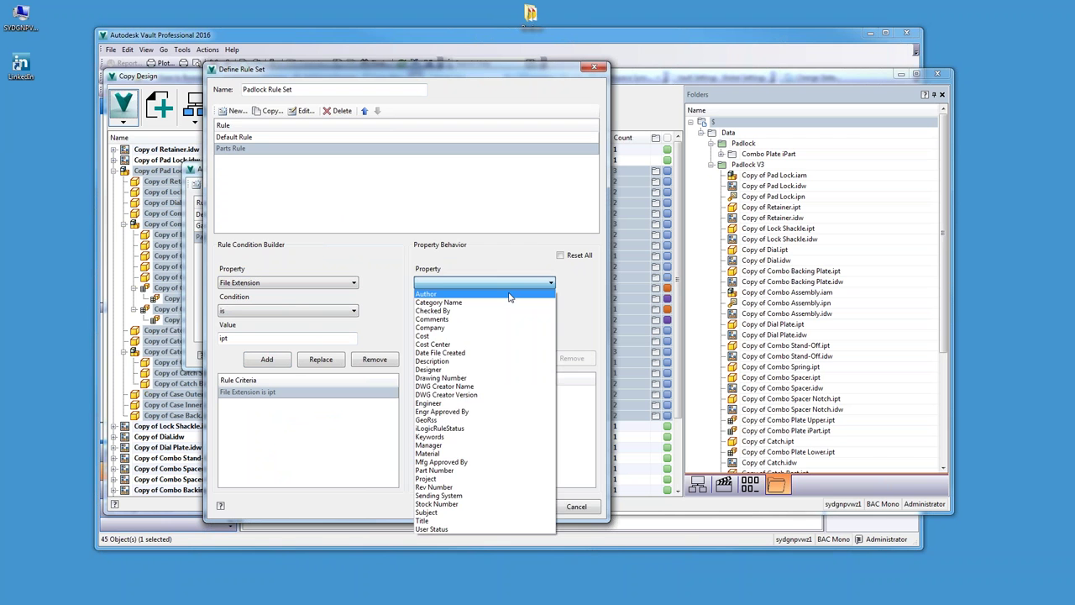
click(509, 295)
click(494, 310)
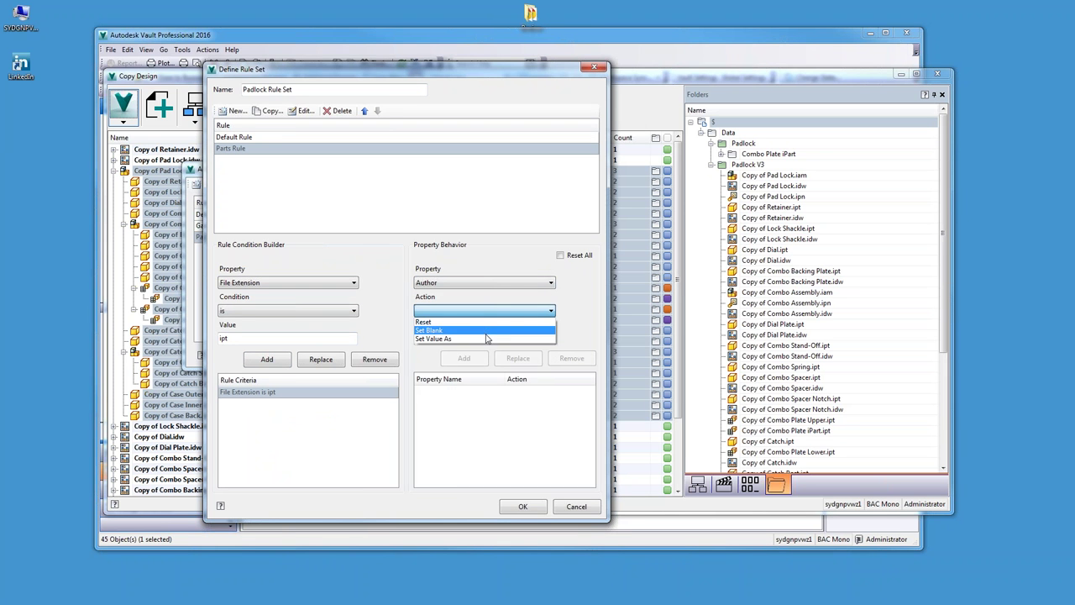
click(486, 337)
click(483, 338)
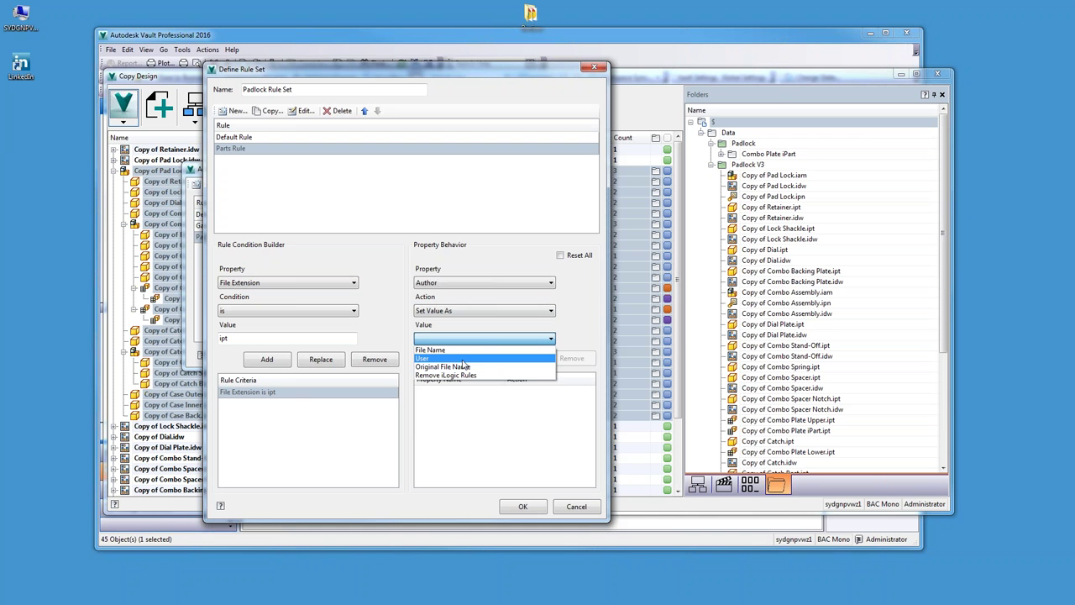
click(462, 359)
click(463, 358)
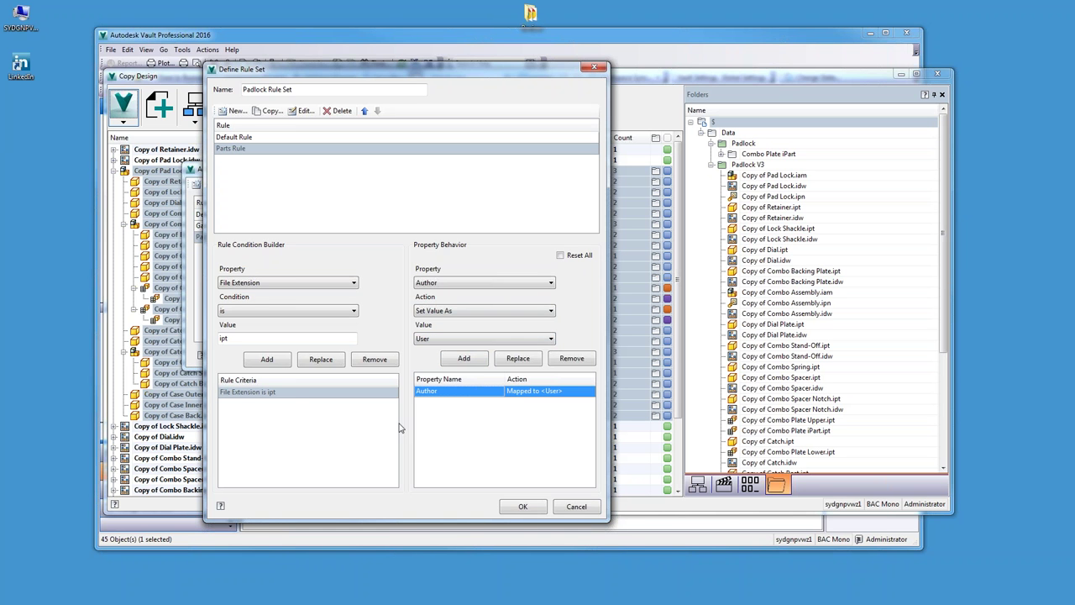
- Add a Category Name reset and move Parts Rule above Default Rule
click(450, 283)
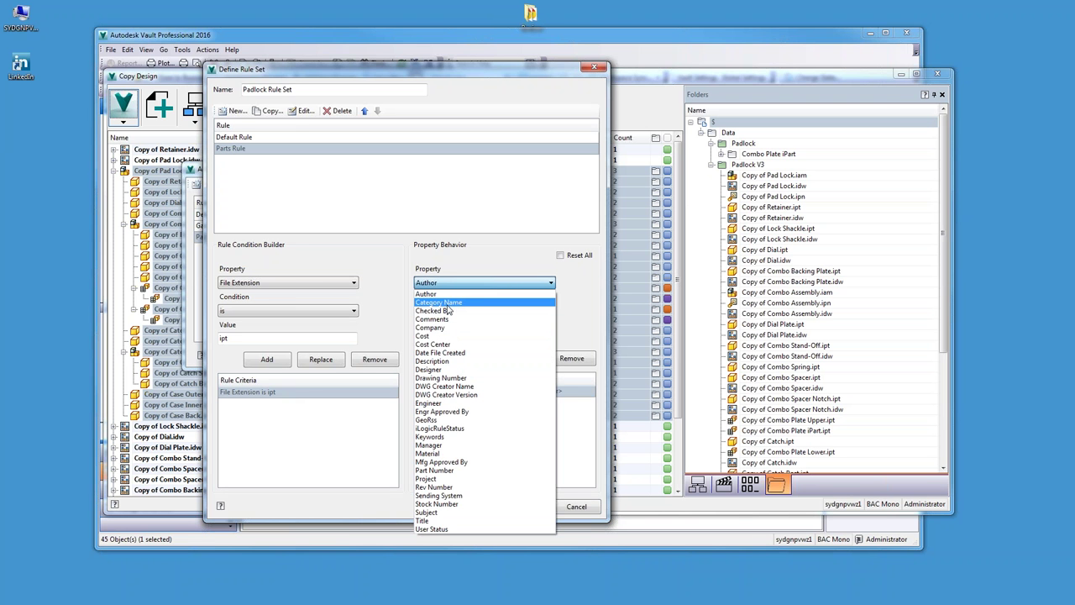
click(452, 302)
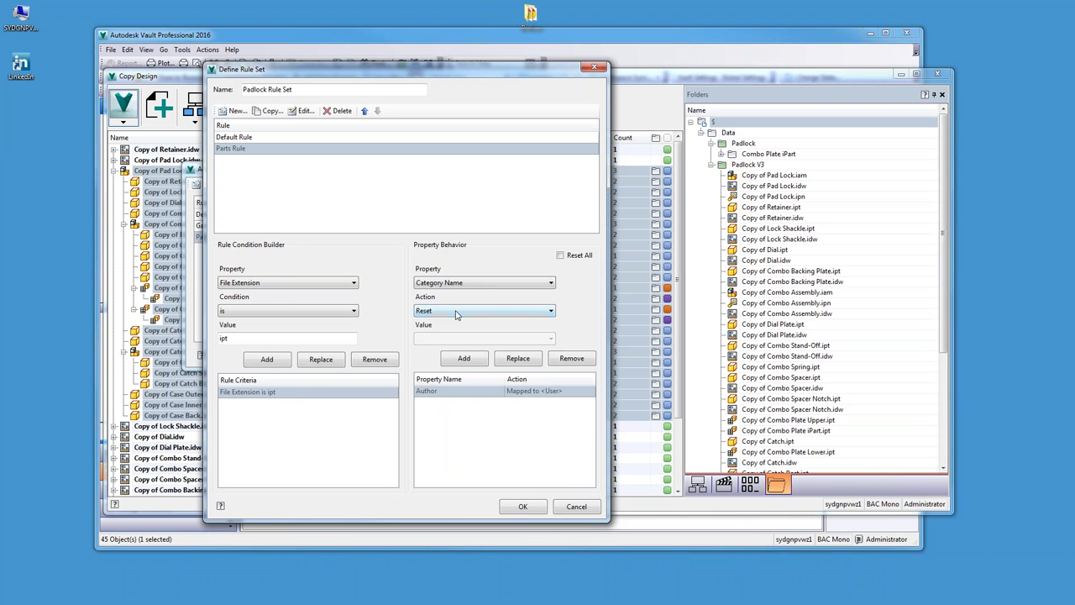
click(479, 360)
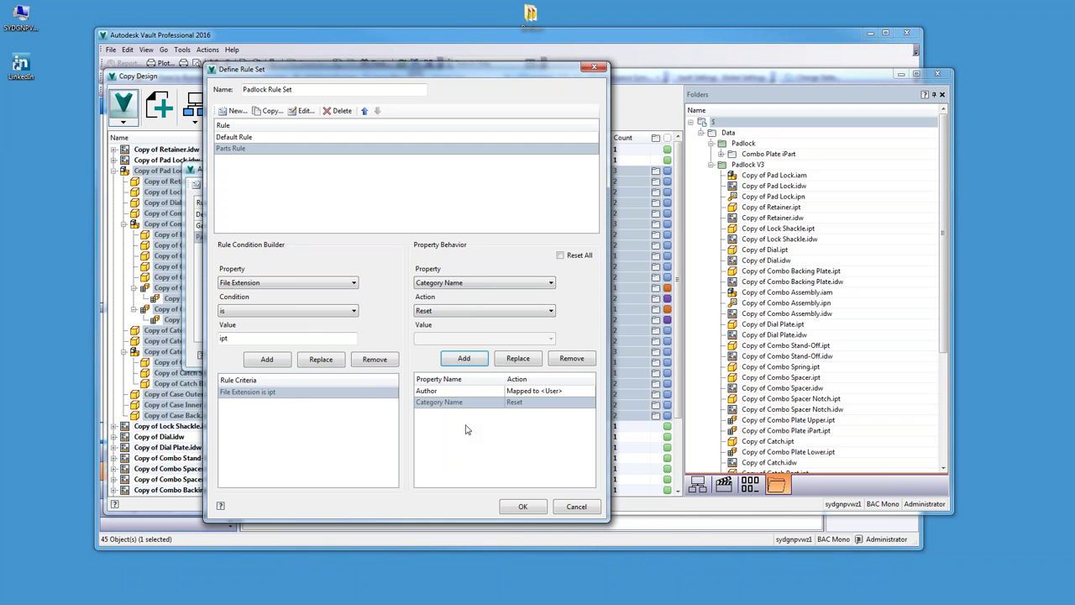
click(286, 149)
click(364, 110)
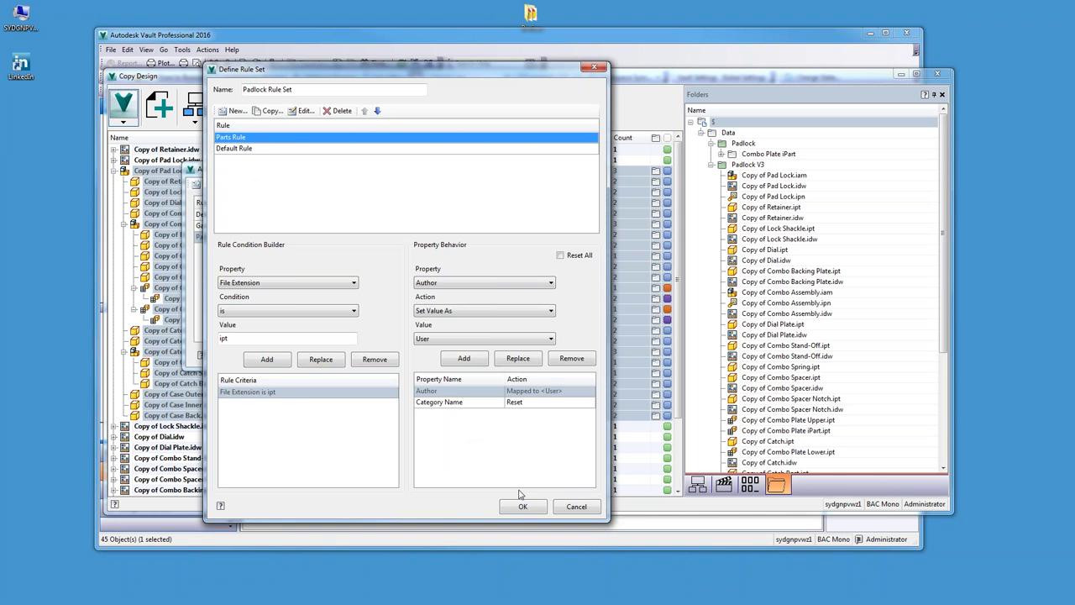
- Save the Padlock Rule Set, apply it in Action Rules, and confirm it in the rule set list
click(536, 509)
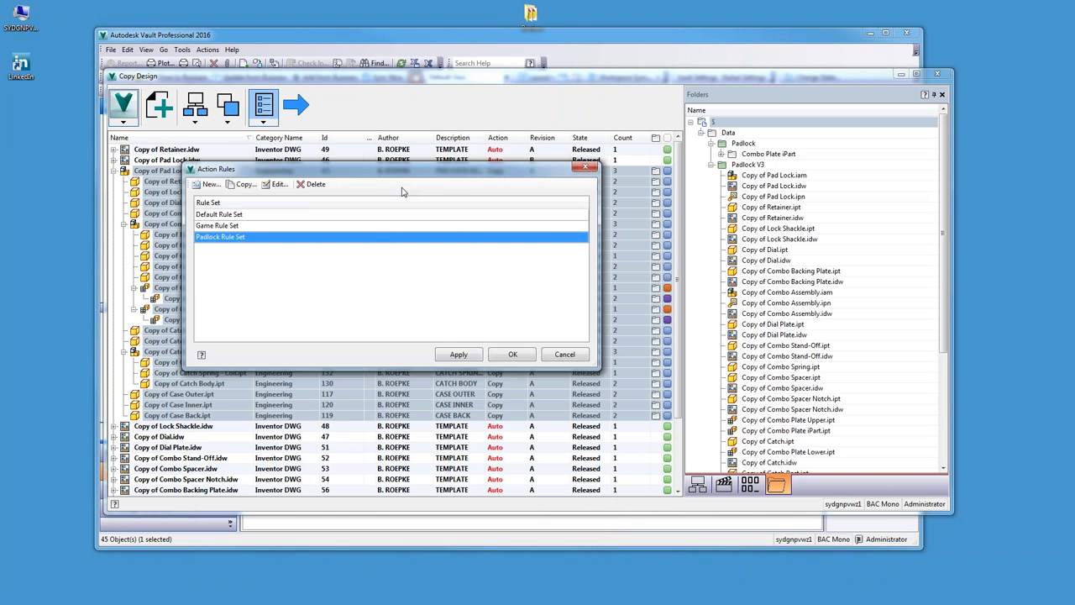
click(458, 356)
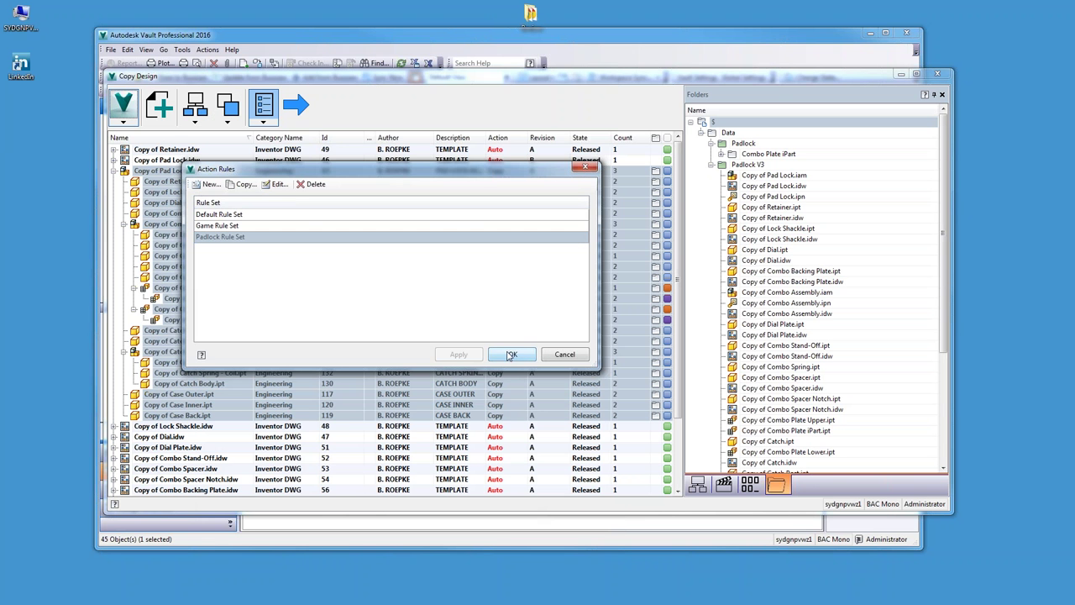
click(509, 355)
click(263, 122)
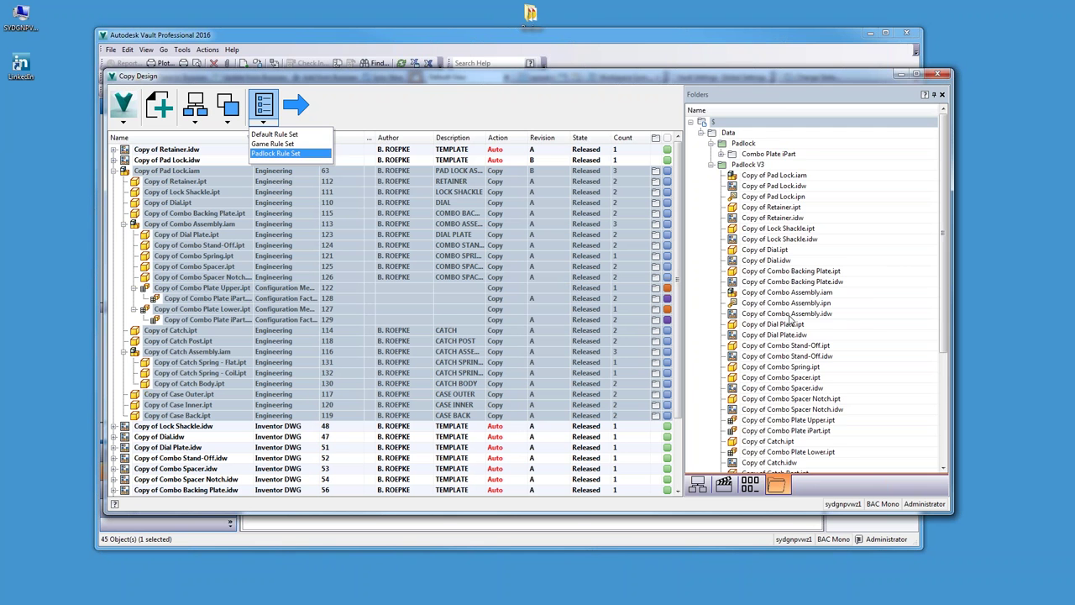
- Select all files in the Numbering panel and change their scheme to Padlock
click(750, 485)
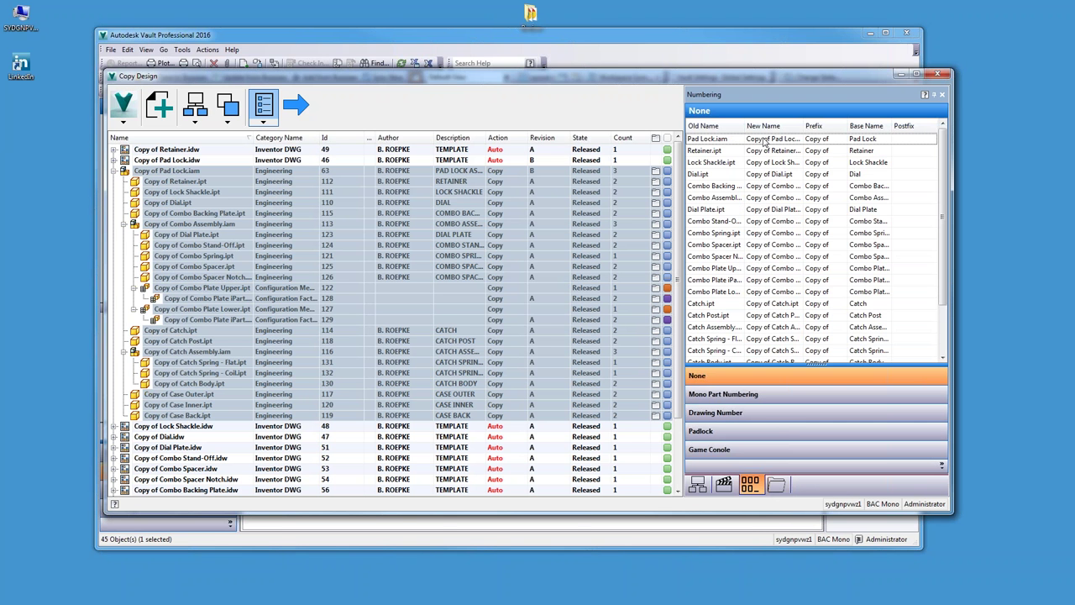
scroll(771, 186, down, 2)
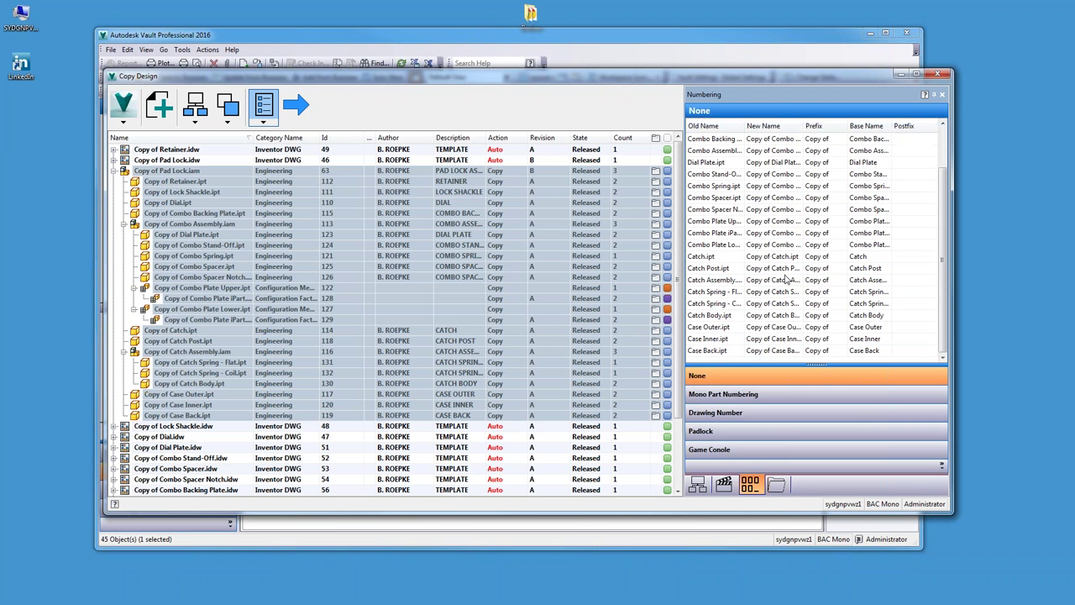
click(793, 350)
key(ctrl+a)
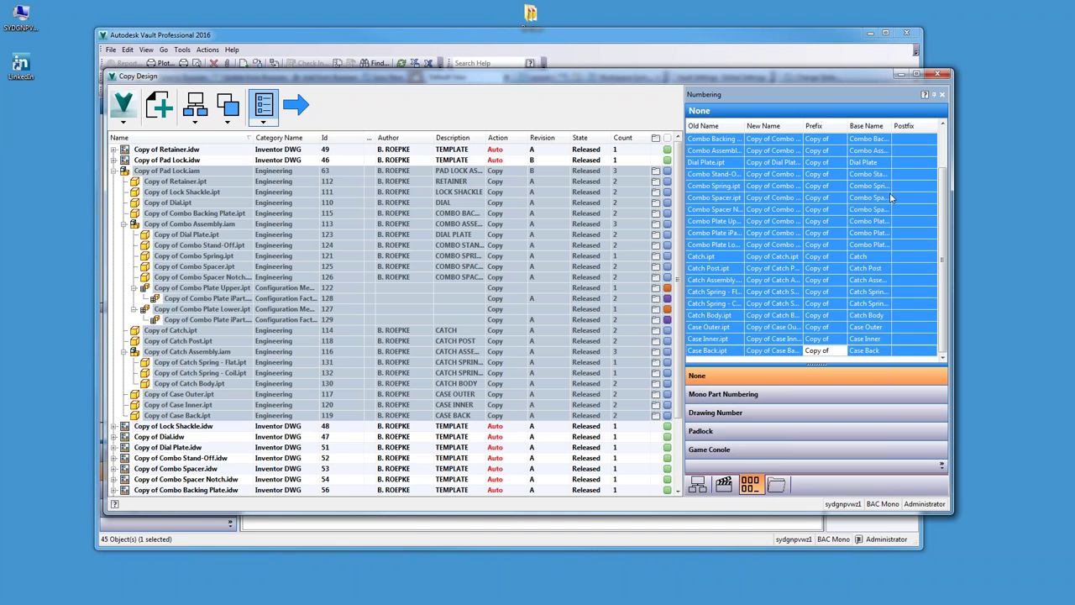
right_click(877, 154)
mouse_move(924, 213)
click(804, 251)
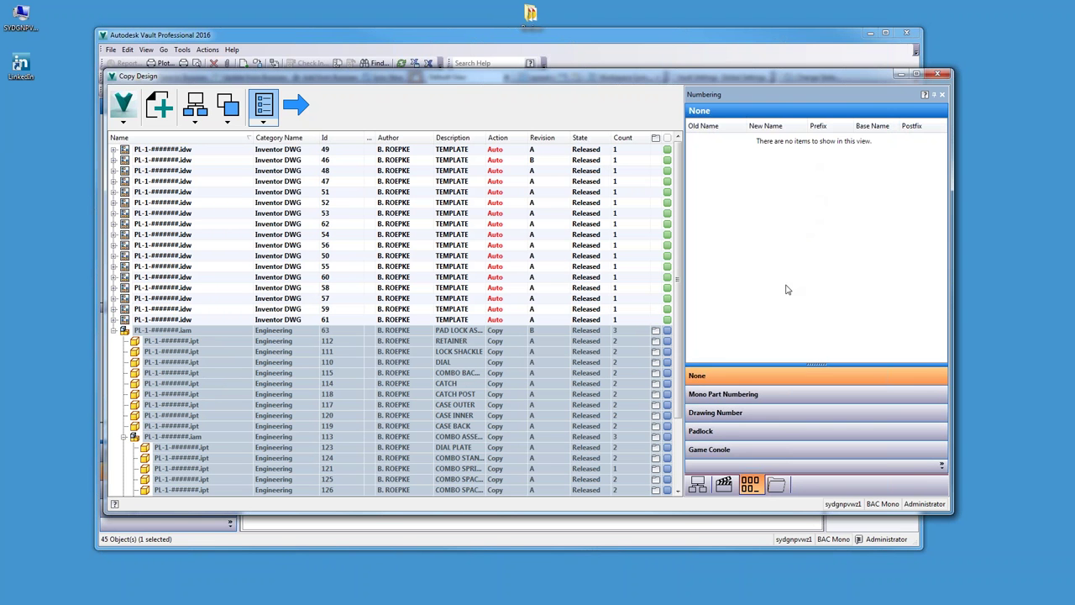
- Show the files under the Padlock scheme and select the numbering rows
click(739, 436)
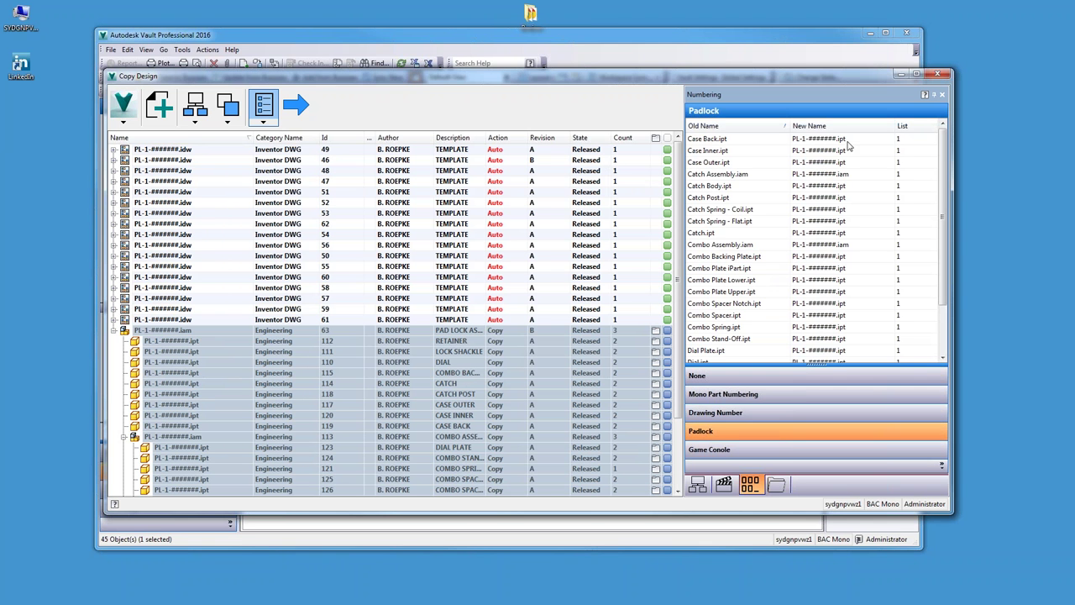
click(819, 142)
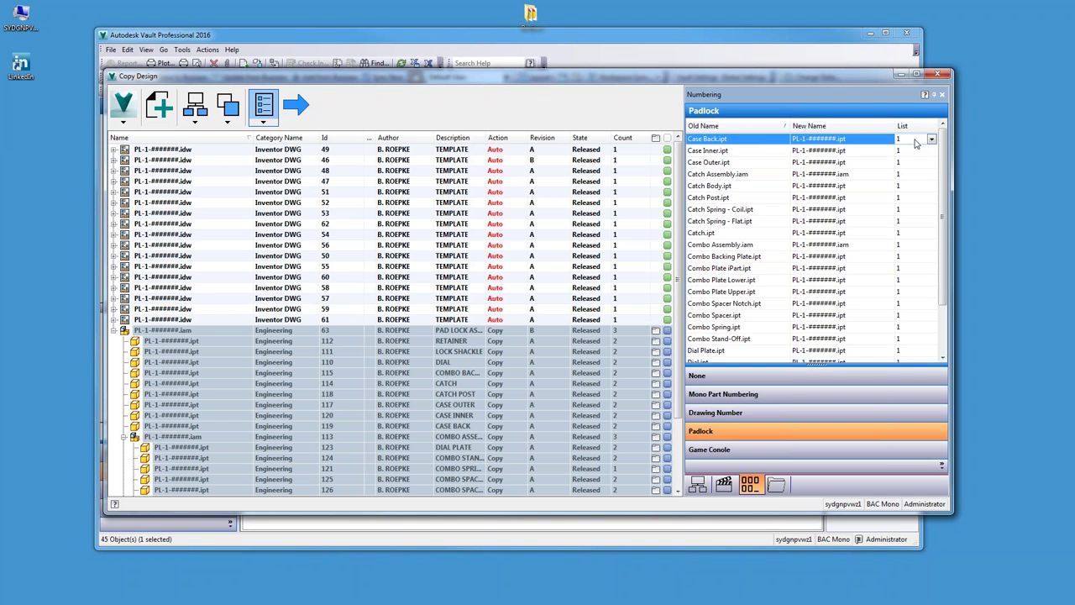
scroll(831, 260, down, 2)
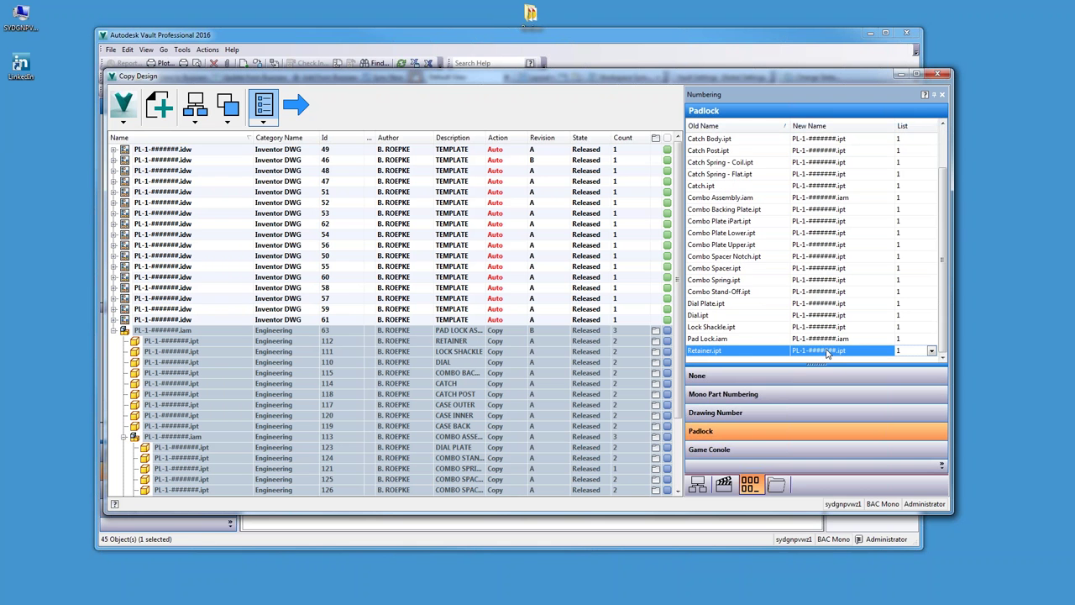
scroll(828, 283, up, 2)
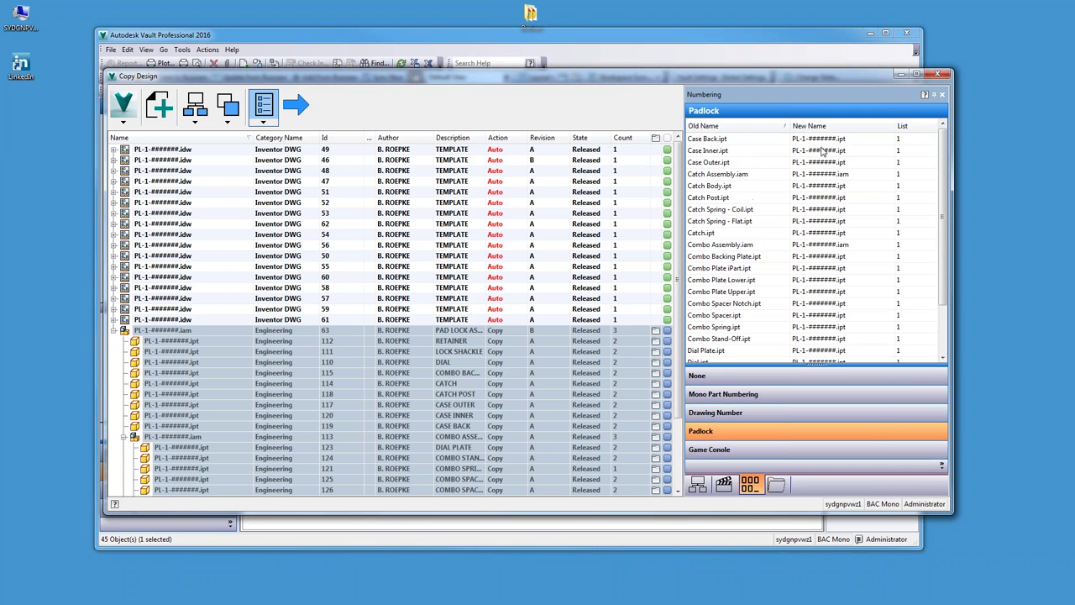
key(ctrl+a)
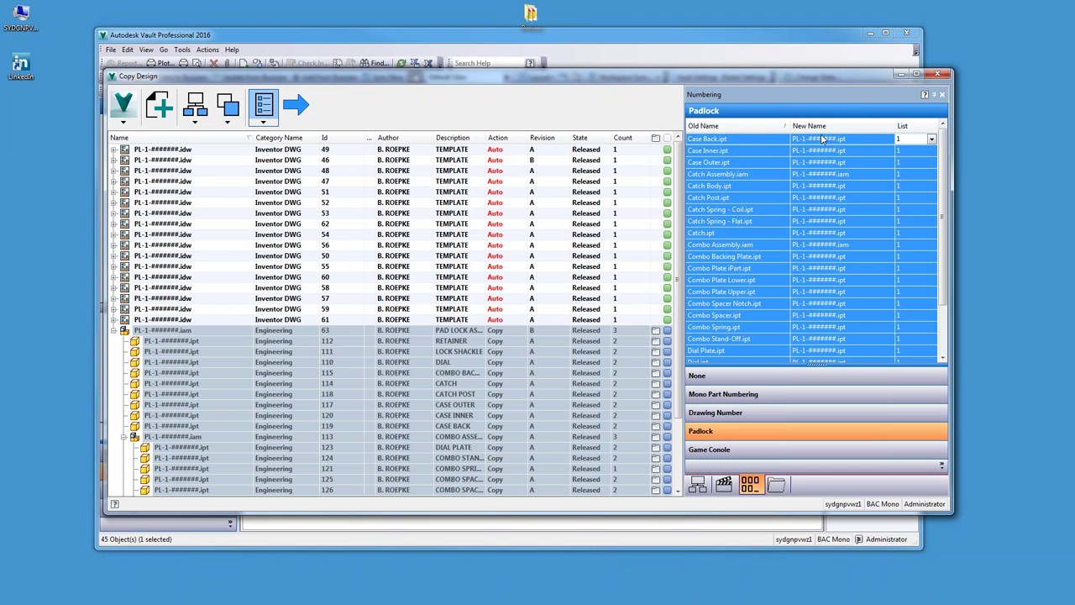
click(930, 142)
click(809, 145)
scroll(811, 284, down, 2)
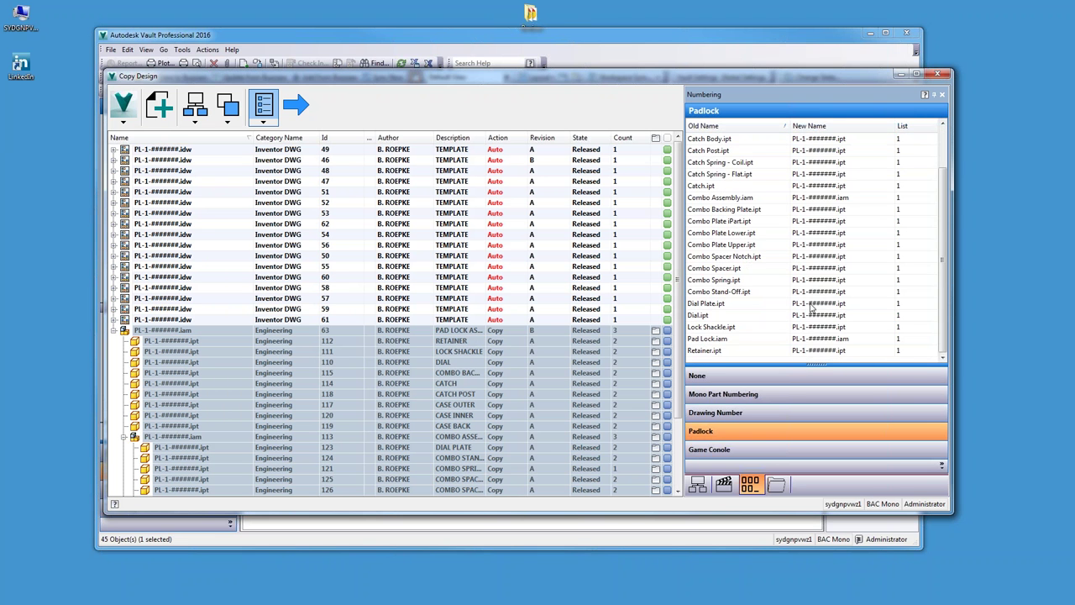
- Set the numbering List value to 3 for all files, giving PL-3 names
shift+click(807, 351)
right_click(766, 239)
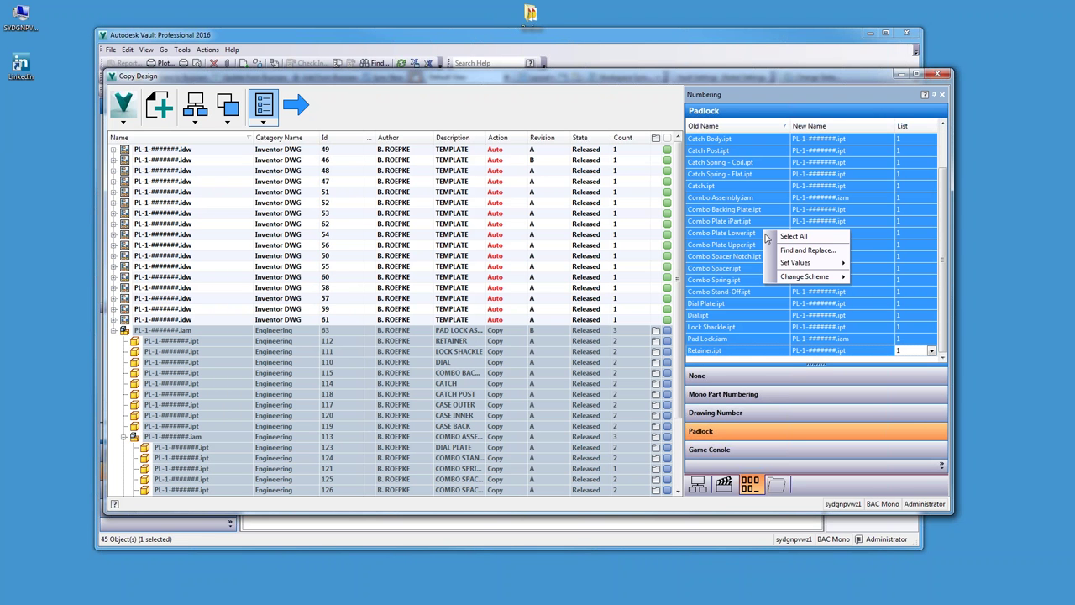
mouse_move(796, 264)
click(874, 267)
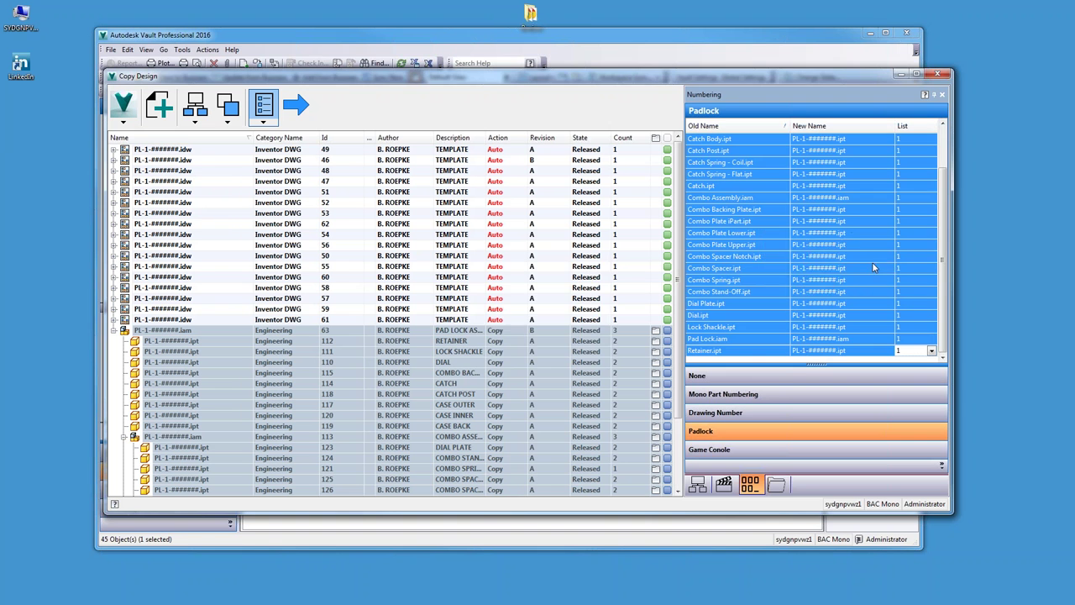
click(528, 291)
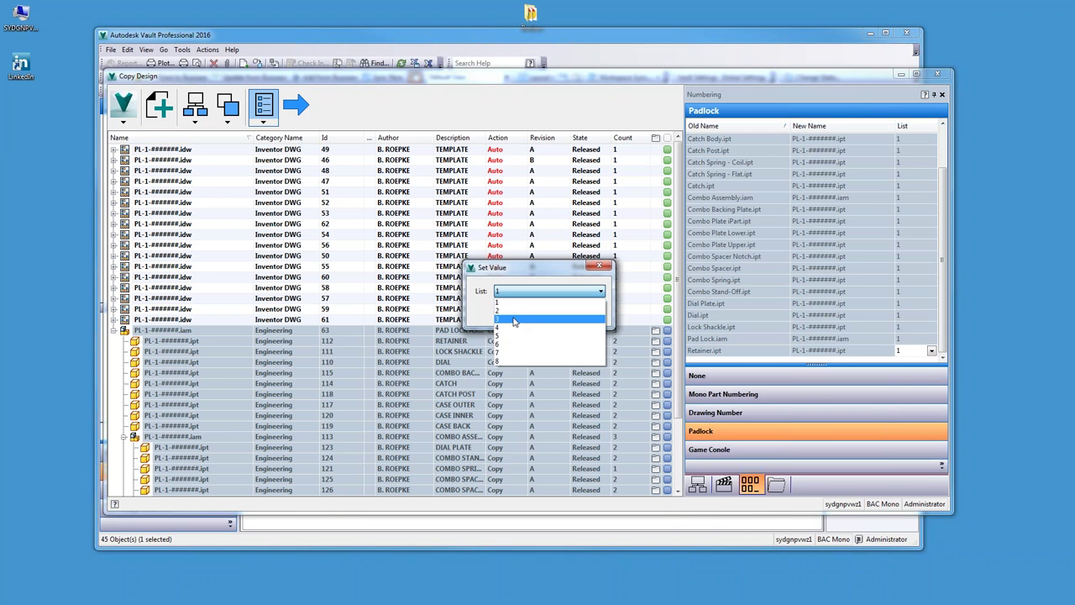
click(514, 321)
click(575, 314)
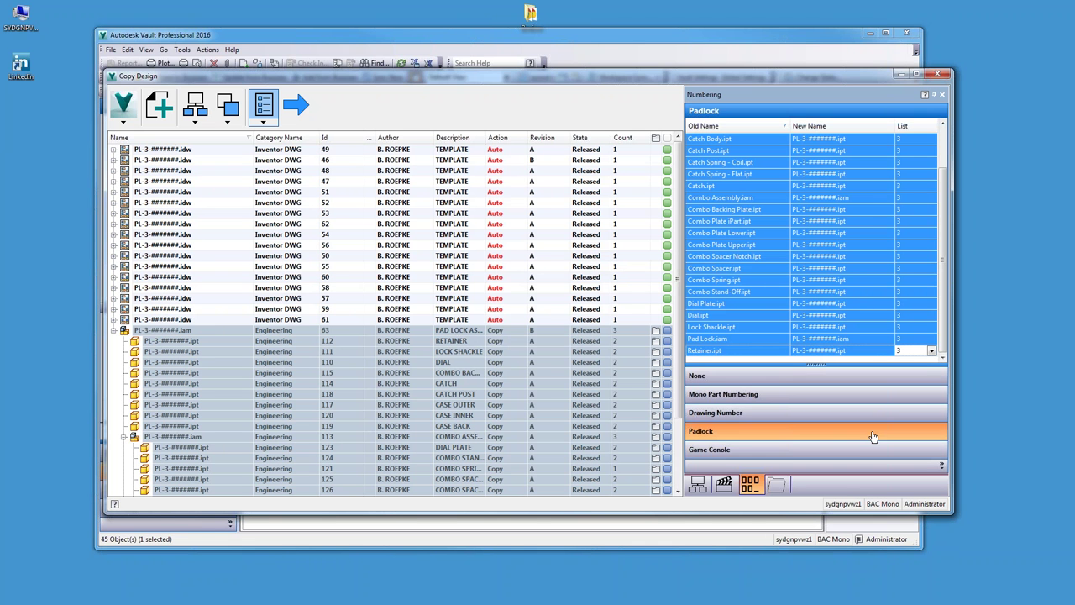
click(776, 484)
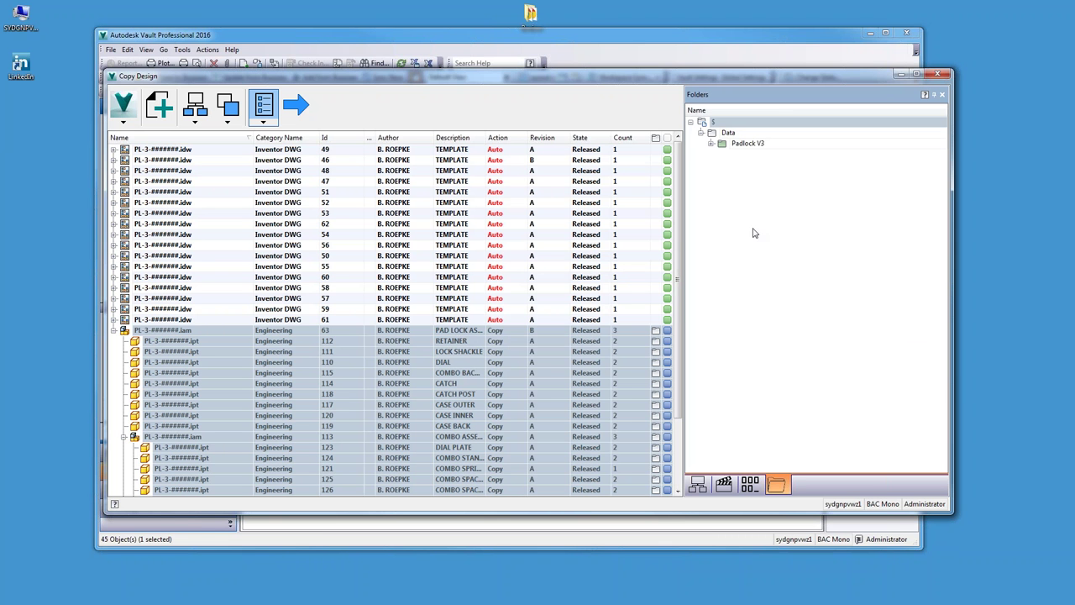
- Preview the Padlock V3 folder contents and review the Reuse and Exclude file lists
click(712, 143)
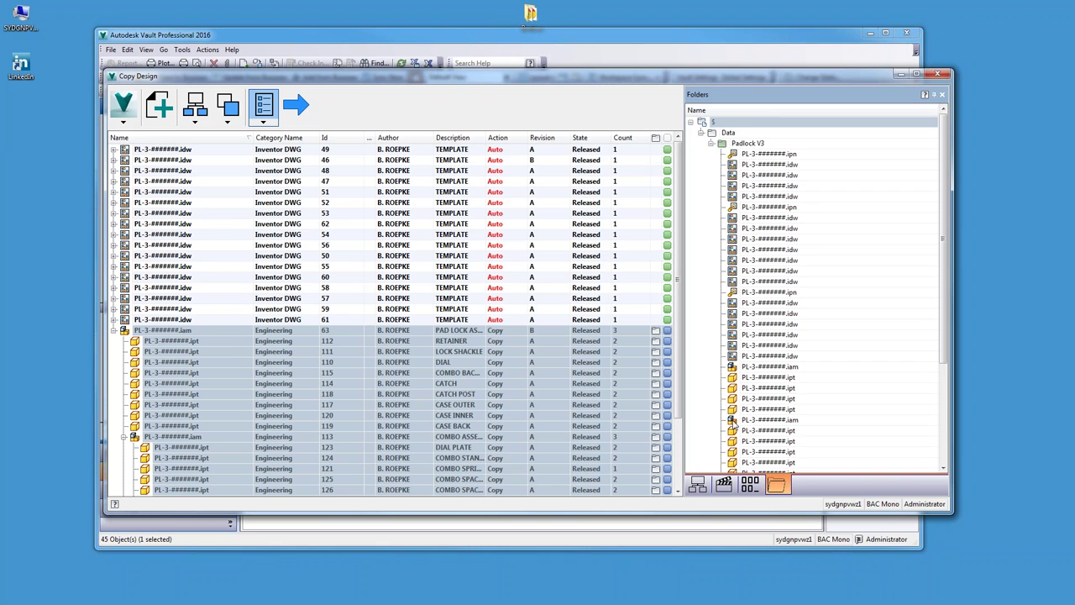
click(750, 485)
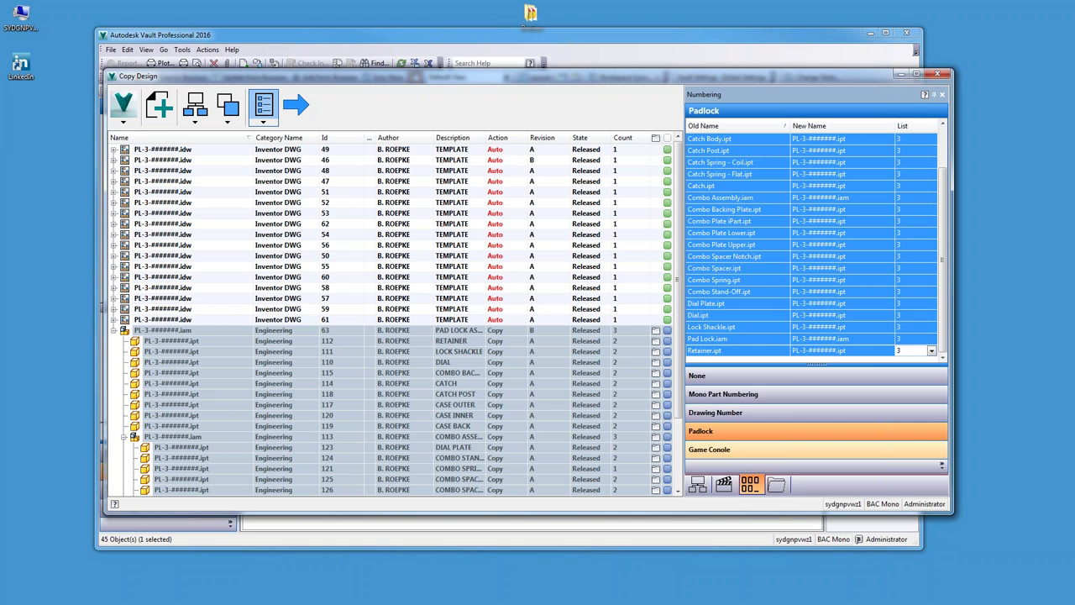
click(724, 486)
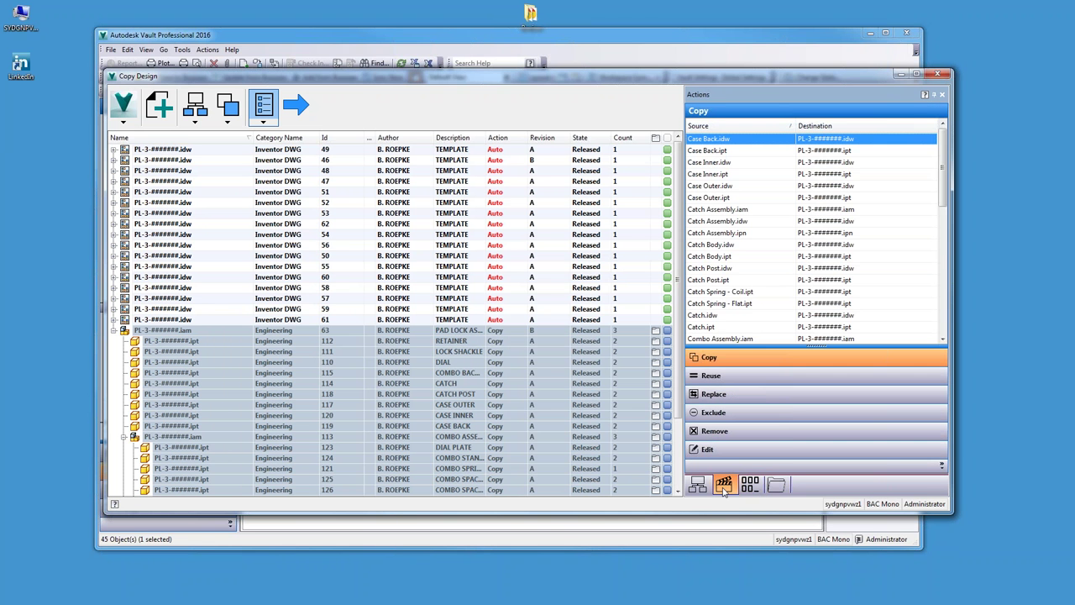
click(711, 377)
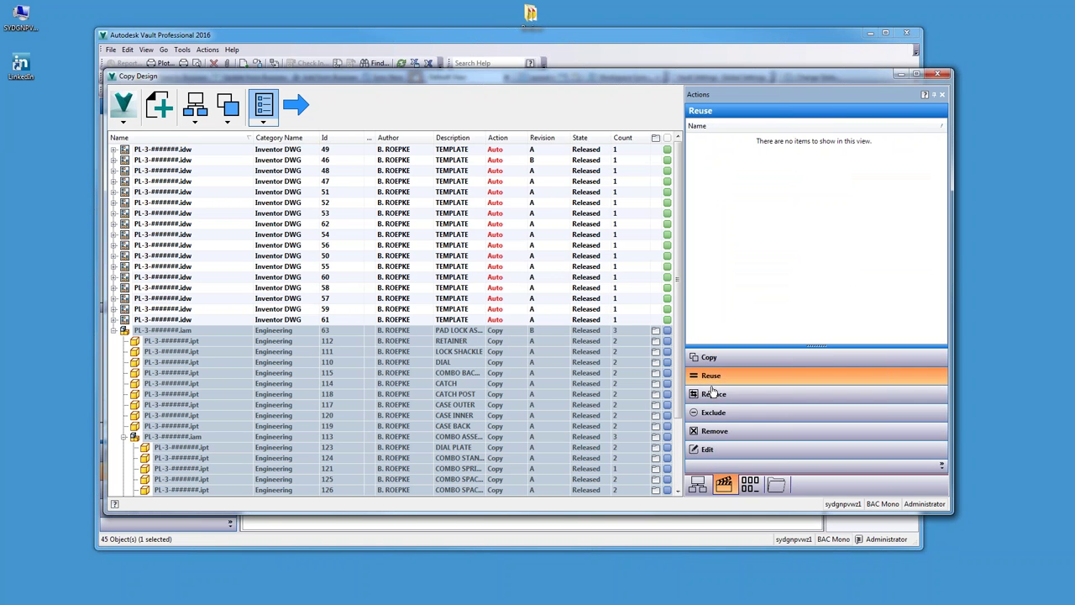
click(713, 415)
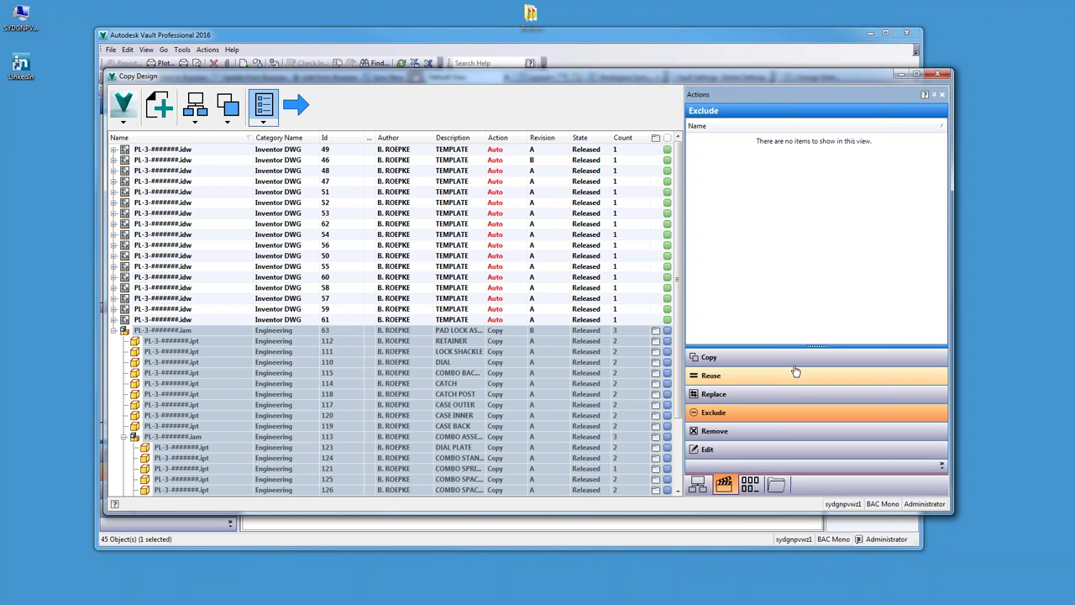
- Run the Copy Design to create the PL-3 named files in Padlock V3
click(298, 107)
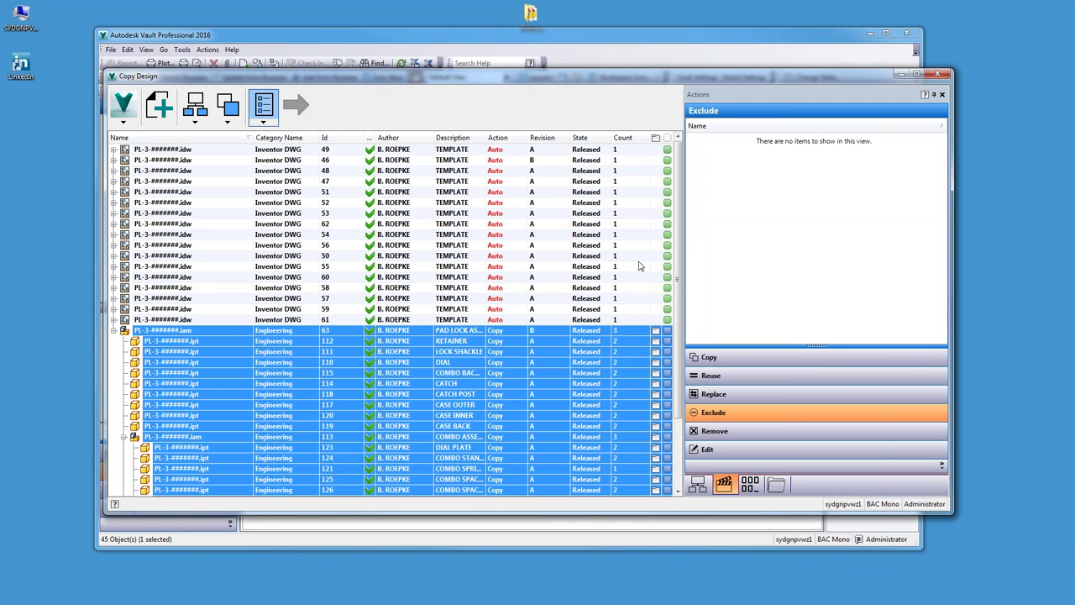
- Leave Copy Design and browse the Padlock V3 folder, inspecting PL-3-0000043.ipn and the CASE BACK copy
click(938, 74)
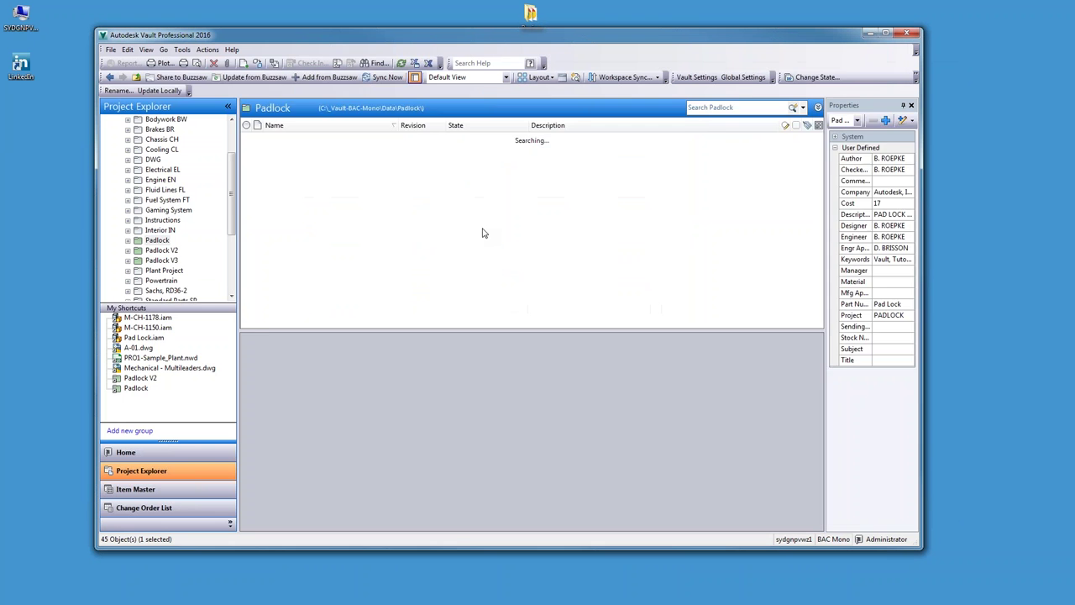
click(160, 260)
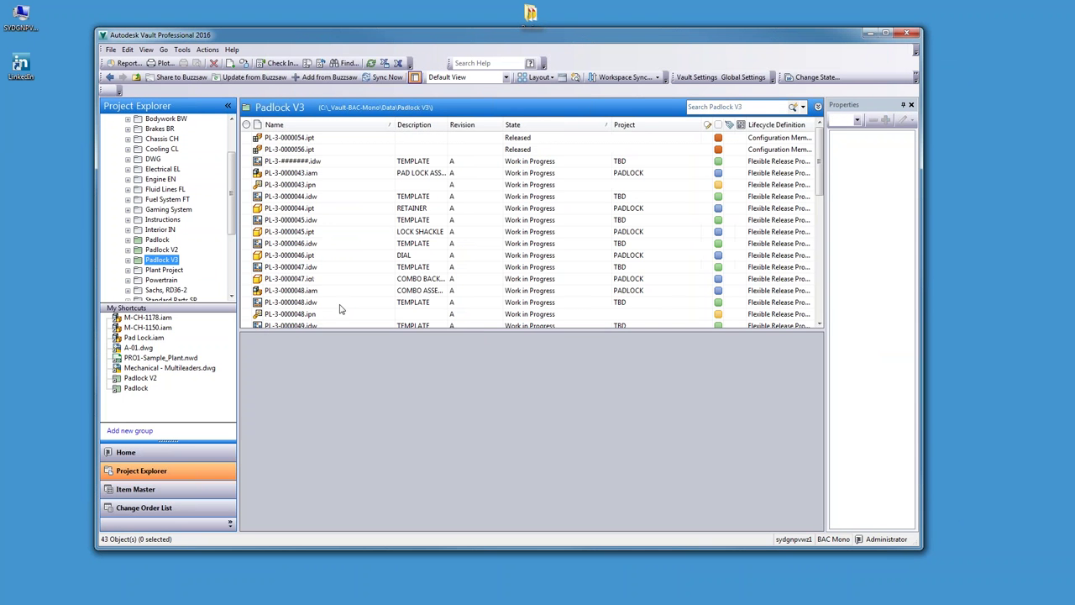
click(322, 185)
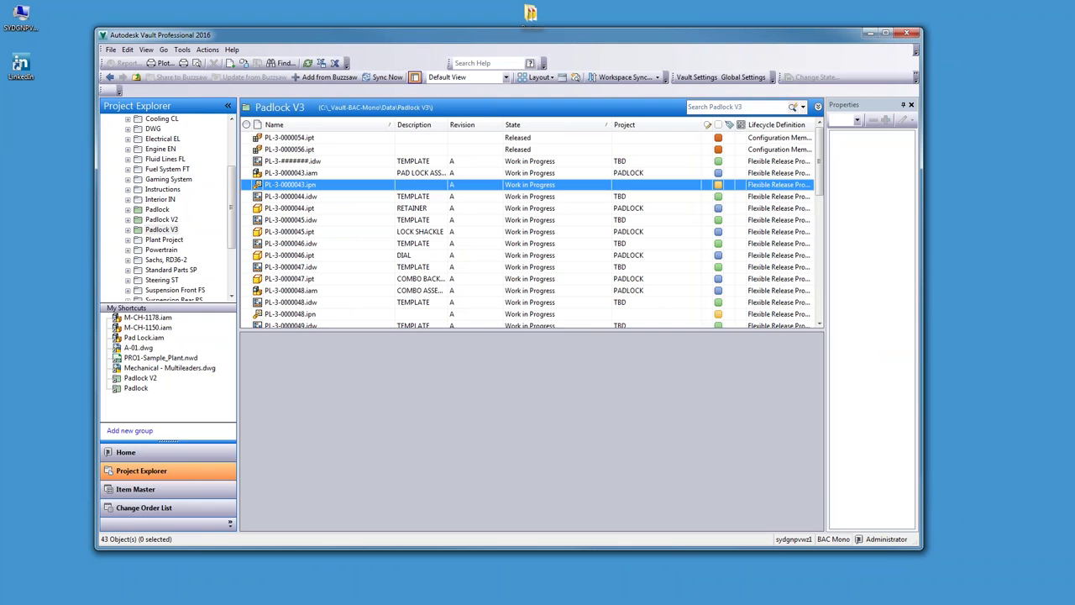
scroll(323, 216, down, 8)
click(313, 315)
scroll(312, 314, up, 2)
- Review the properties of PL-3-0000059.idw, including its Author, then PL-3-0000060.ipt and PL-3-0000062.idw
click(765, 257)
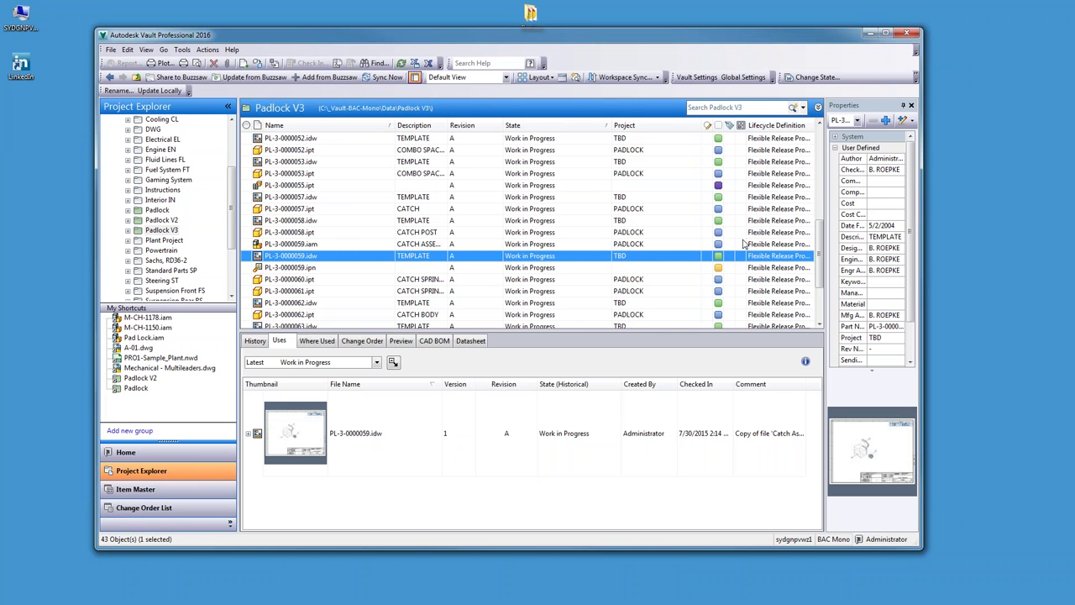
drag(830, 174, 636, 230)
click(834, 160)
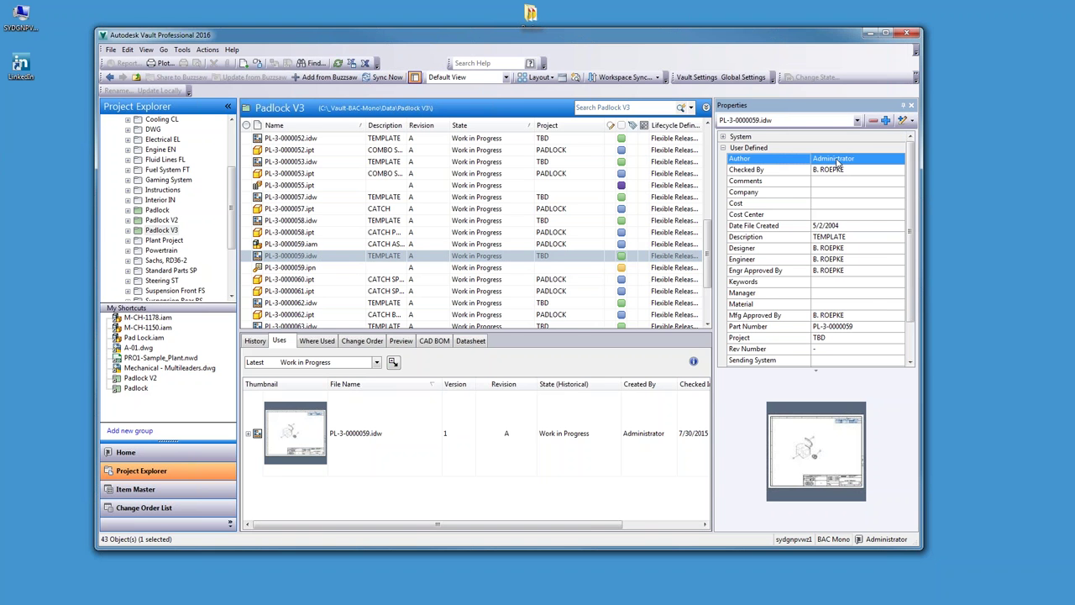
click(390, 281)
click(394, 304)
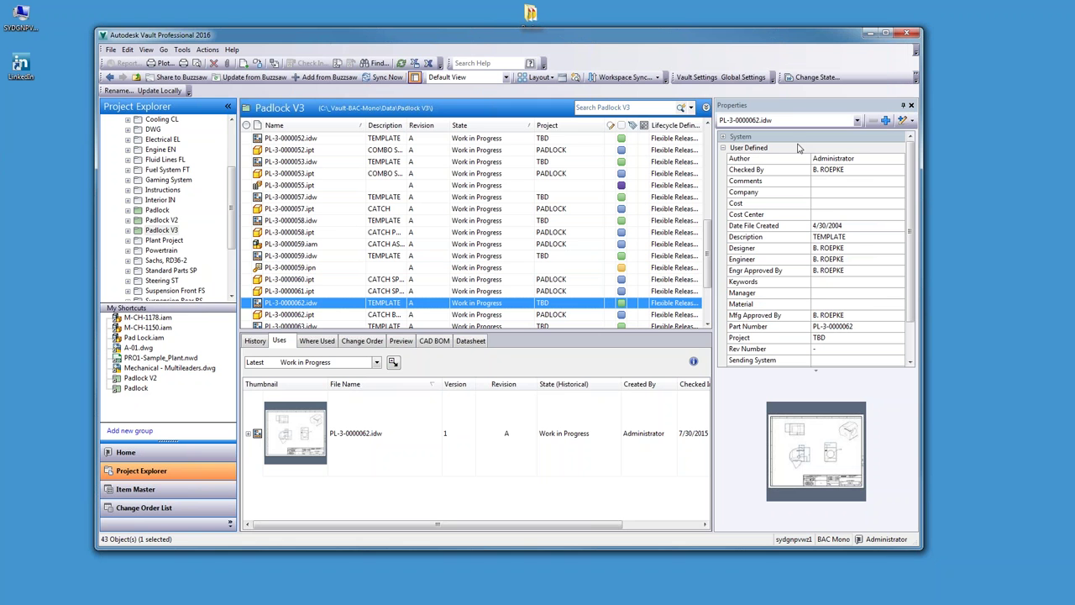